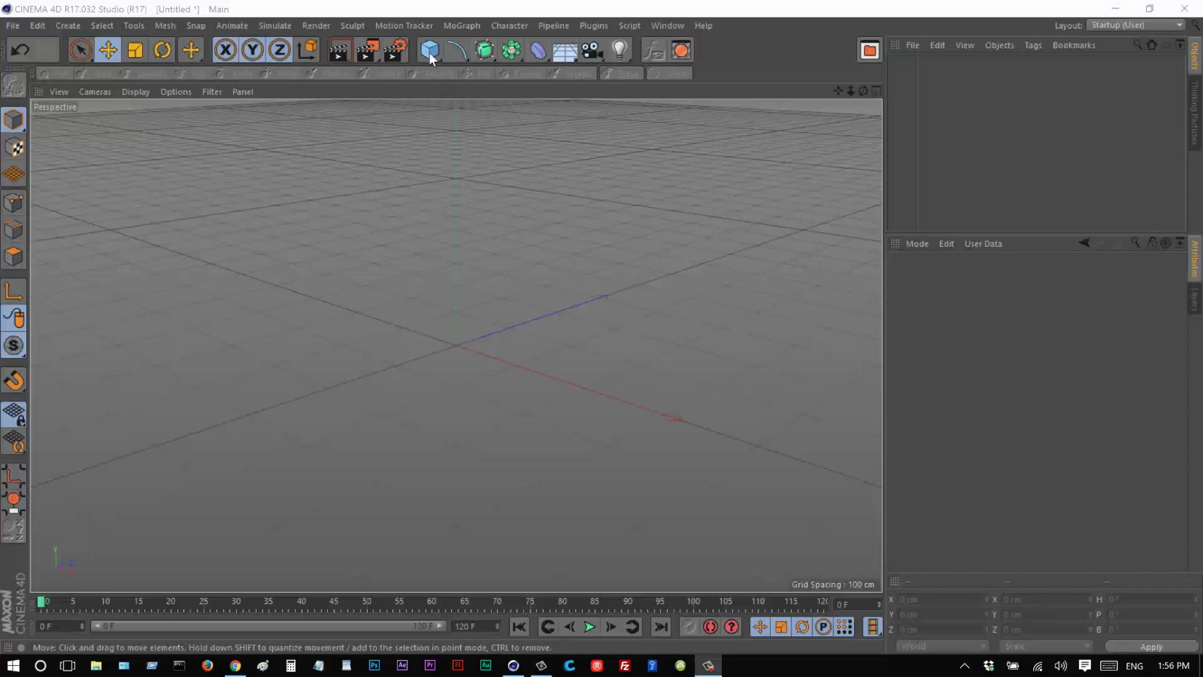
Add a plane and reduce its width segments and height segments to 1 each.
left_click_drag(429, 52, 578, 88)
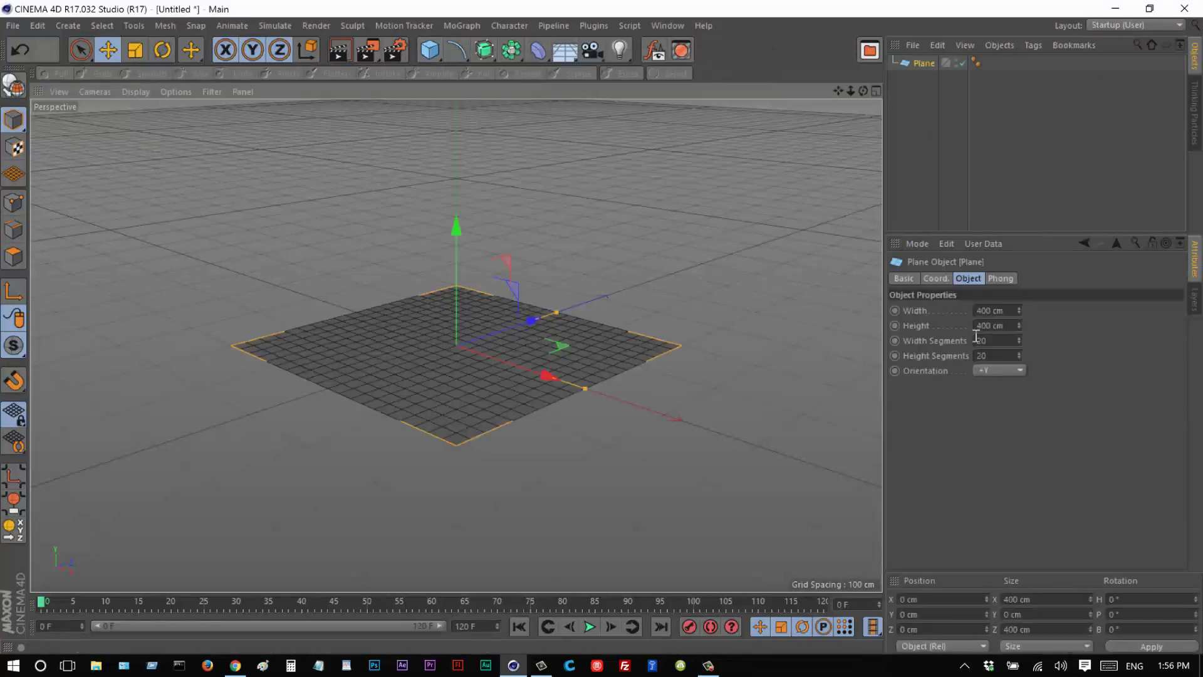
double_click(997, 340)
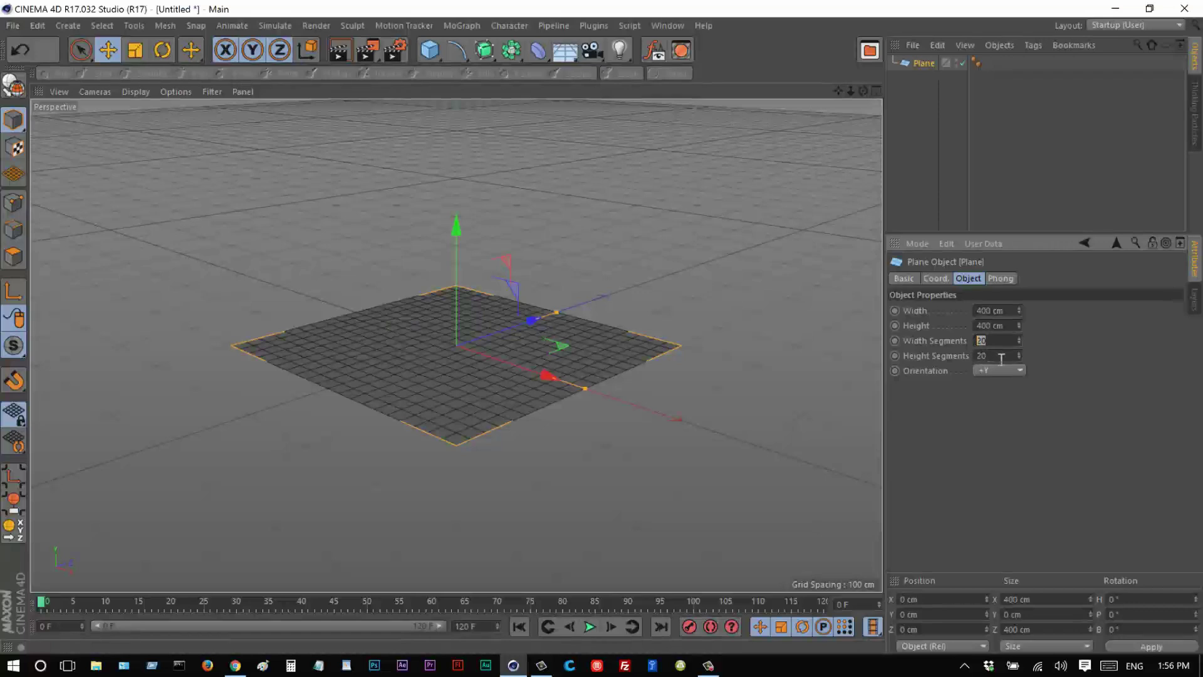
type("1")
key("Tab")
type("1")
key("Return")
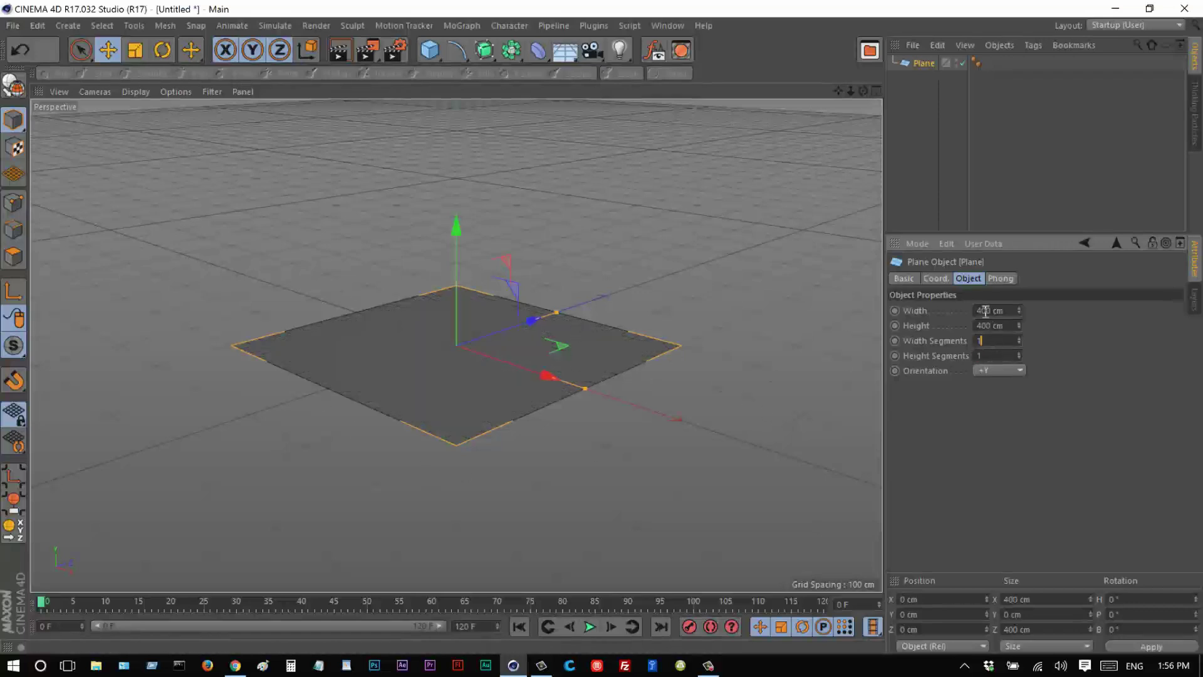
Set the plane's width and height to 200 cm each.
left_click_drag(1007, 310, 949, 314)
type("200")
key("Tab")
type("200")
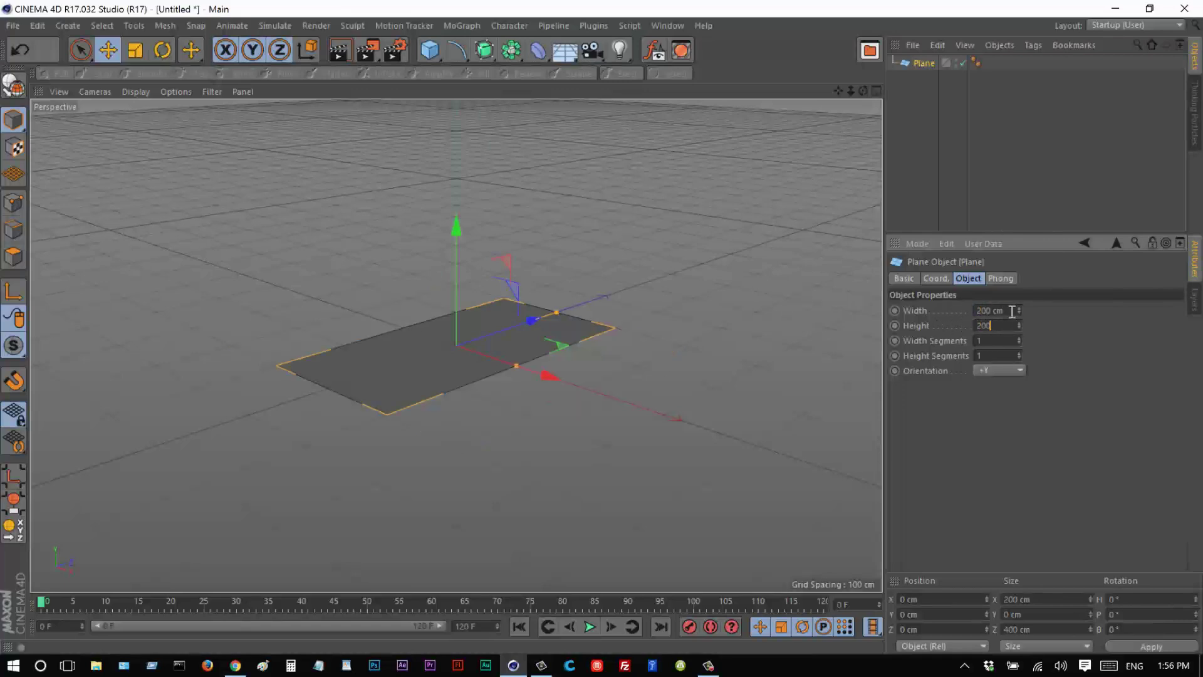
key("Return")
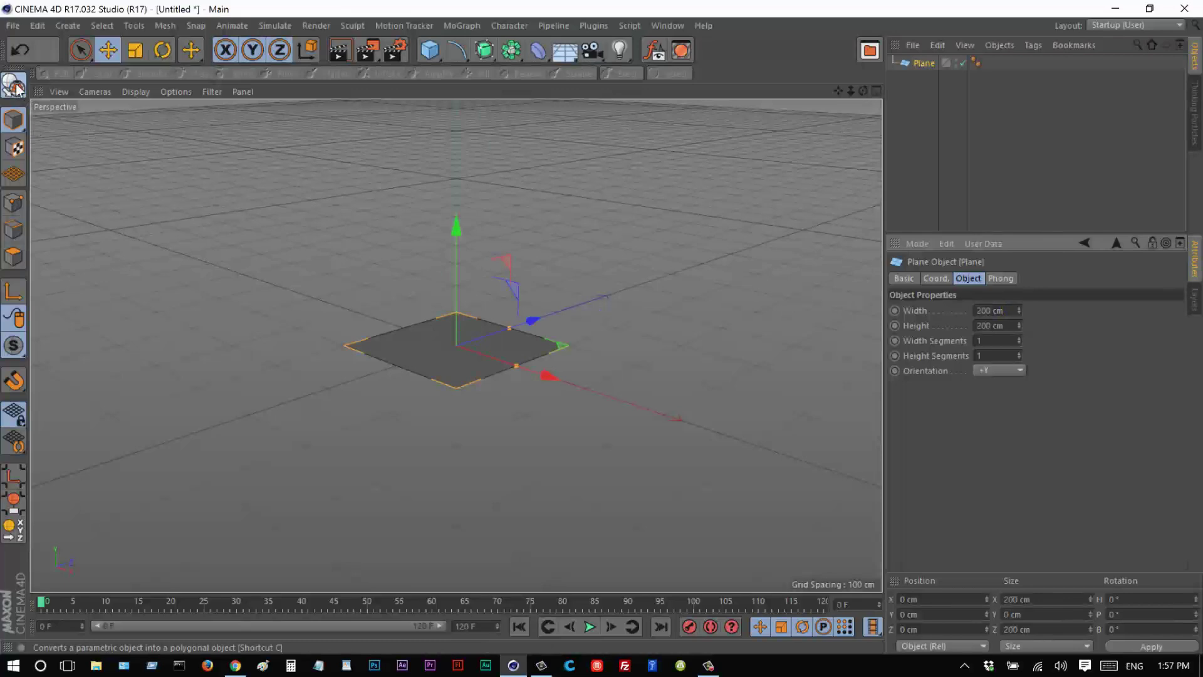
Convert the plane to an editable polygon object and keep it in model mode.
left_click(15, 86)
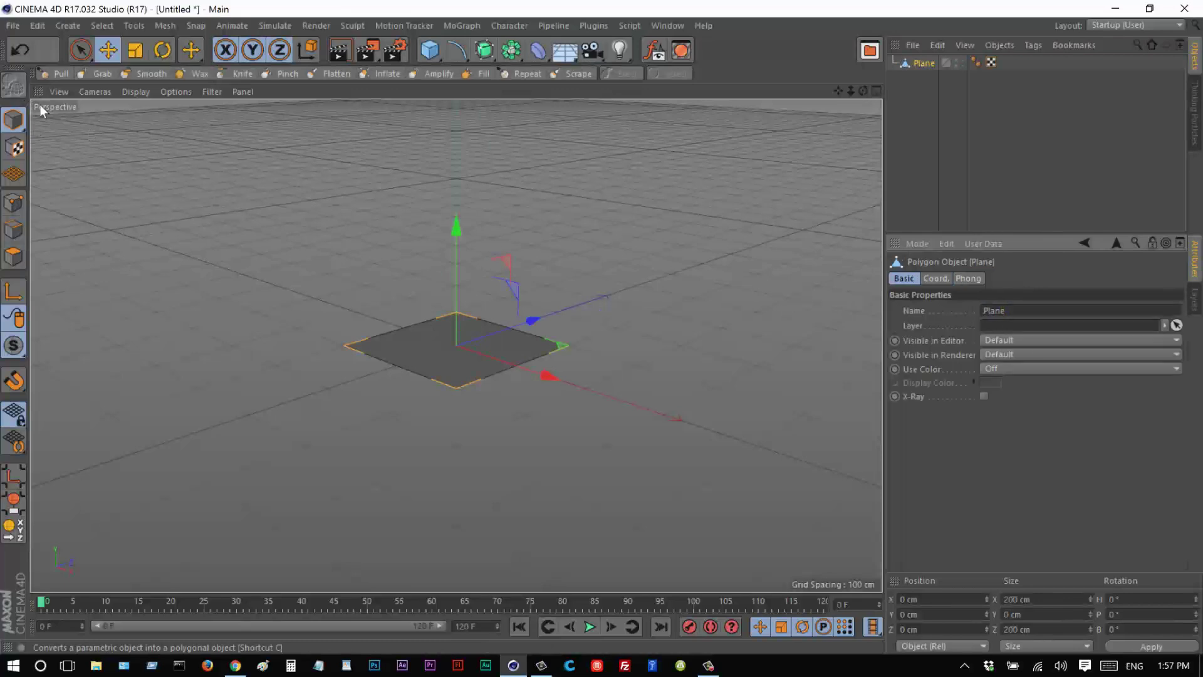
left_click(14, 203)
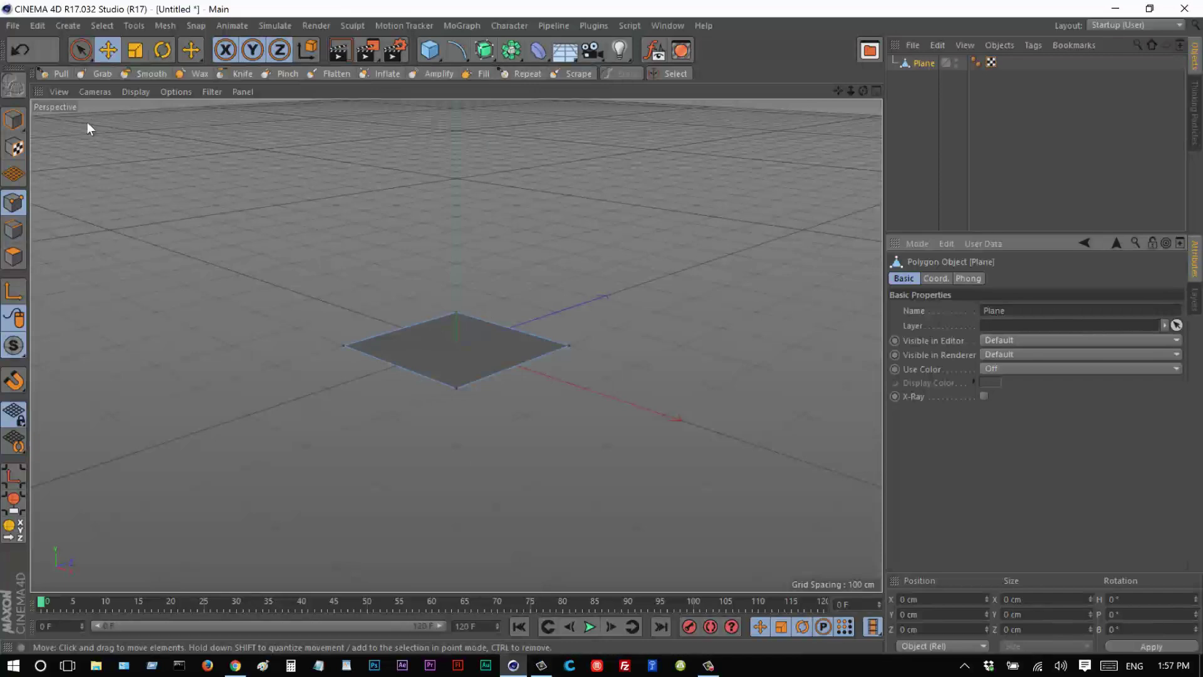
left_click(14, 120)
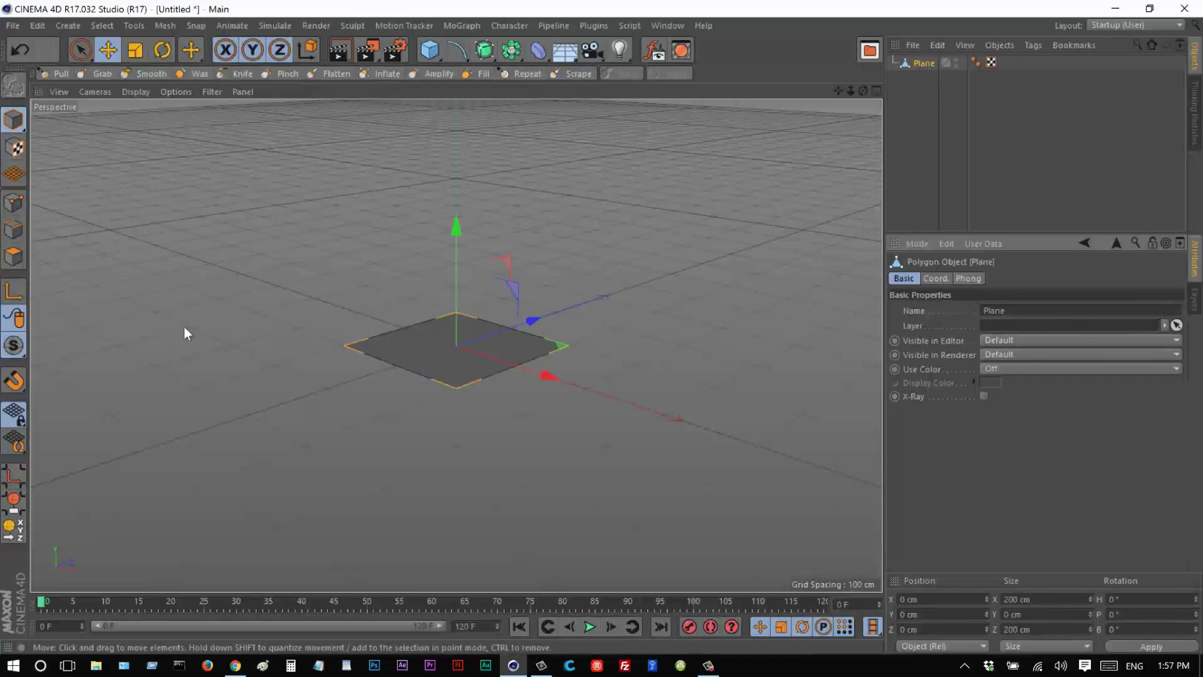
Enable snapping and turn on Edge Snap.
left_click(12, 380)
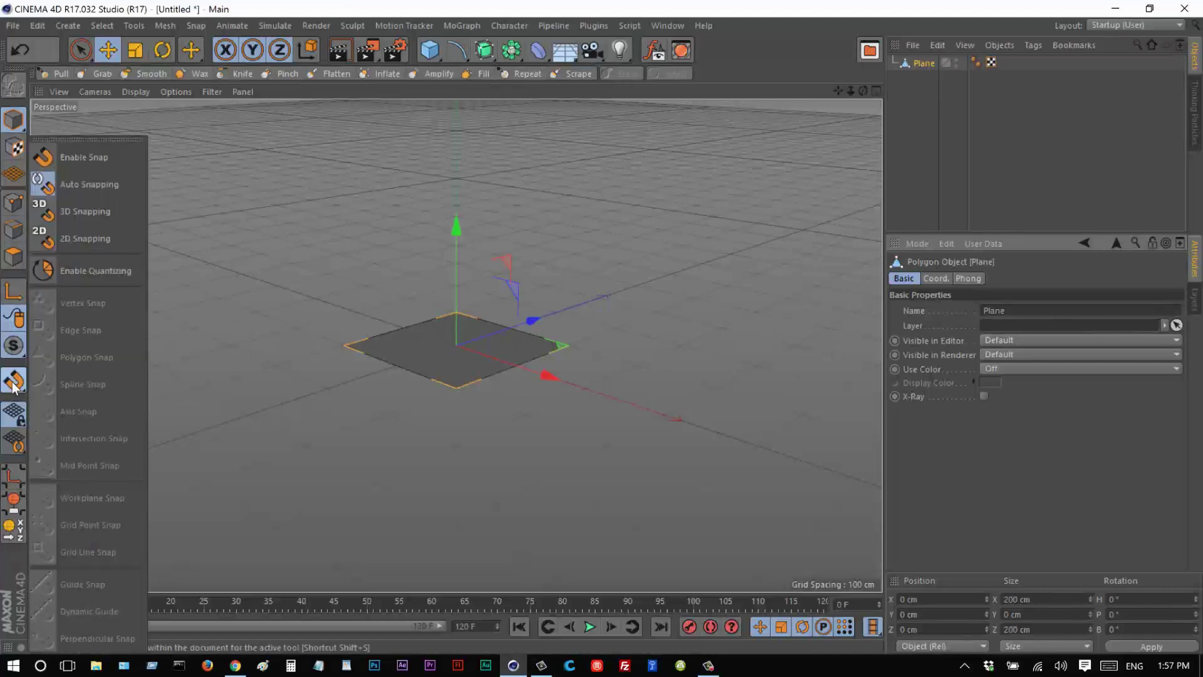
left_click(117, 159)
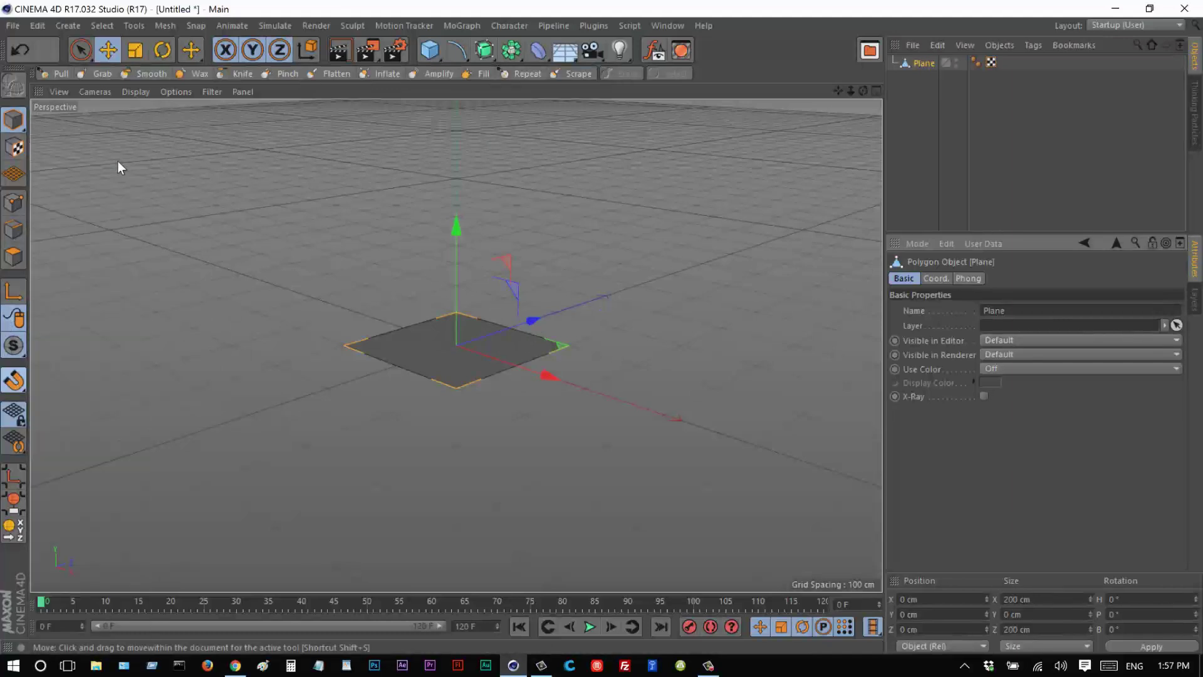
left_click(15, 380)
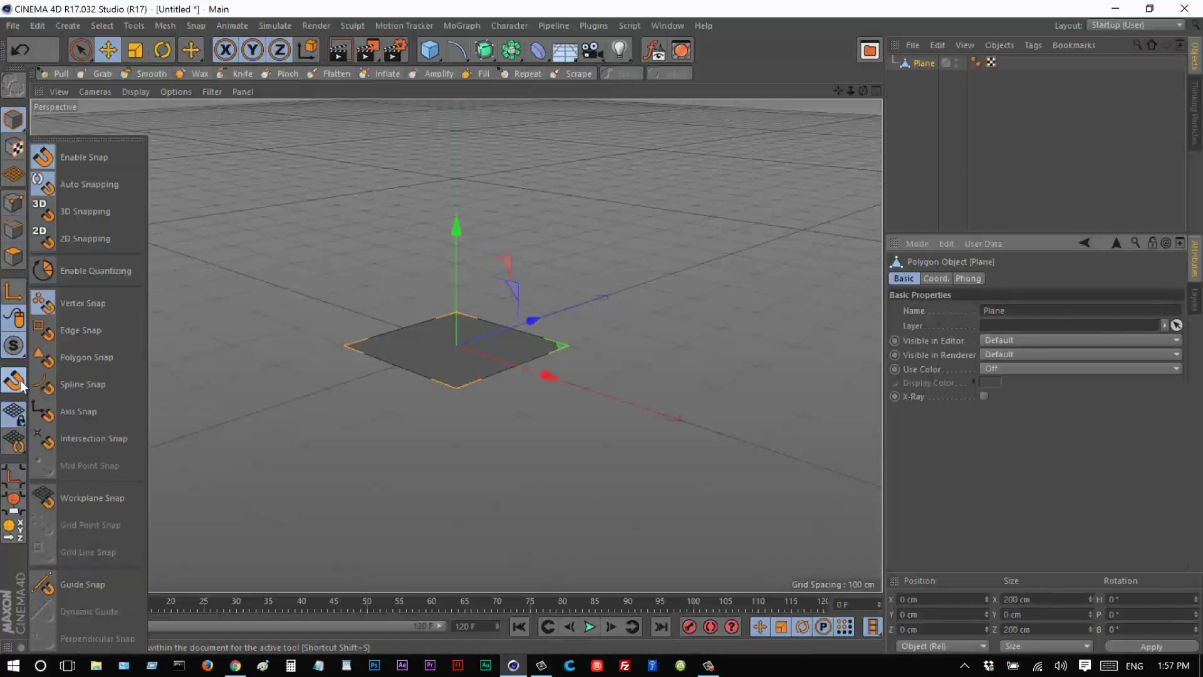
left_click(97, 336)
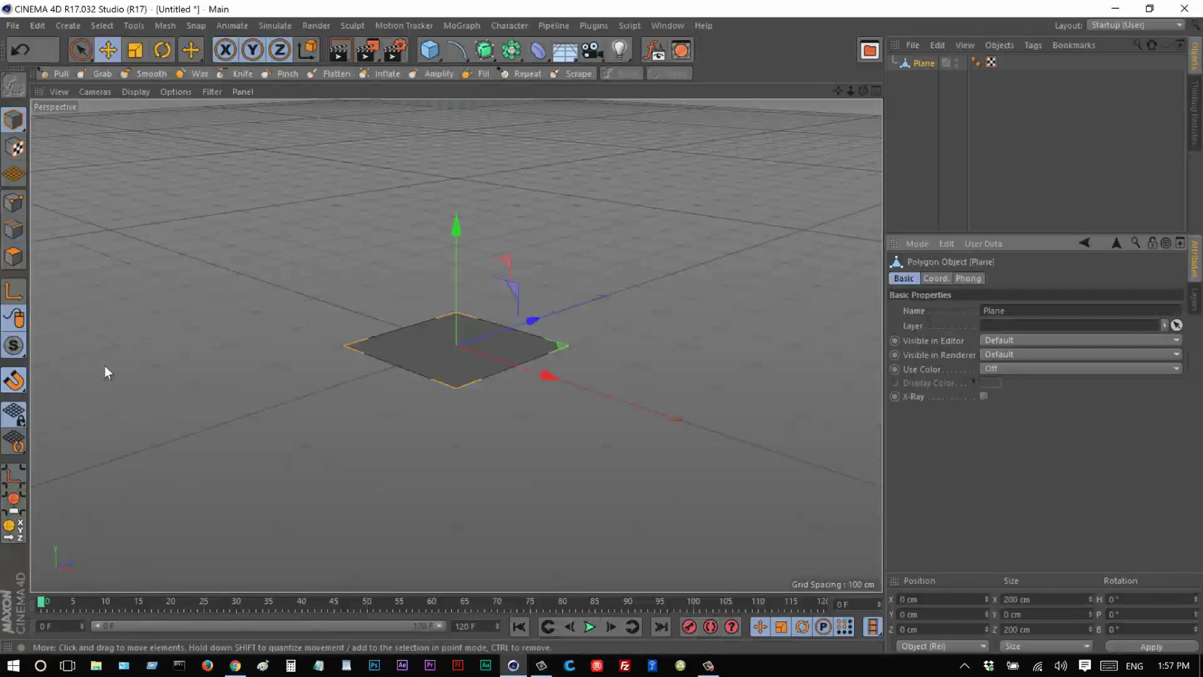
Move only the plane's axis along Z to its near edge at -100 cm.
left_click(18, 298)
left_click_drag(531, 318, 476, 339)
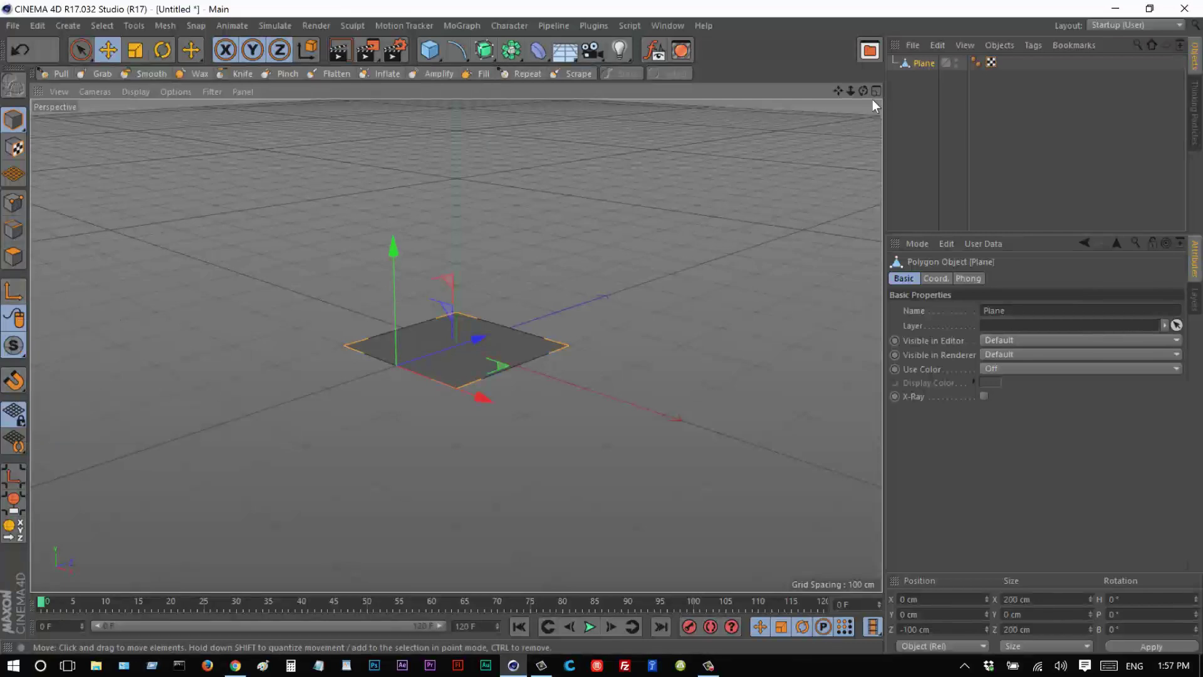
Try swinging the plane about its edge by changing its pitch rotation to 107°, and undo the rotation.
left_click(937, 278)
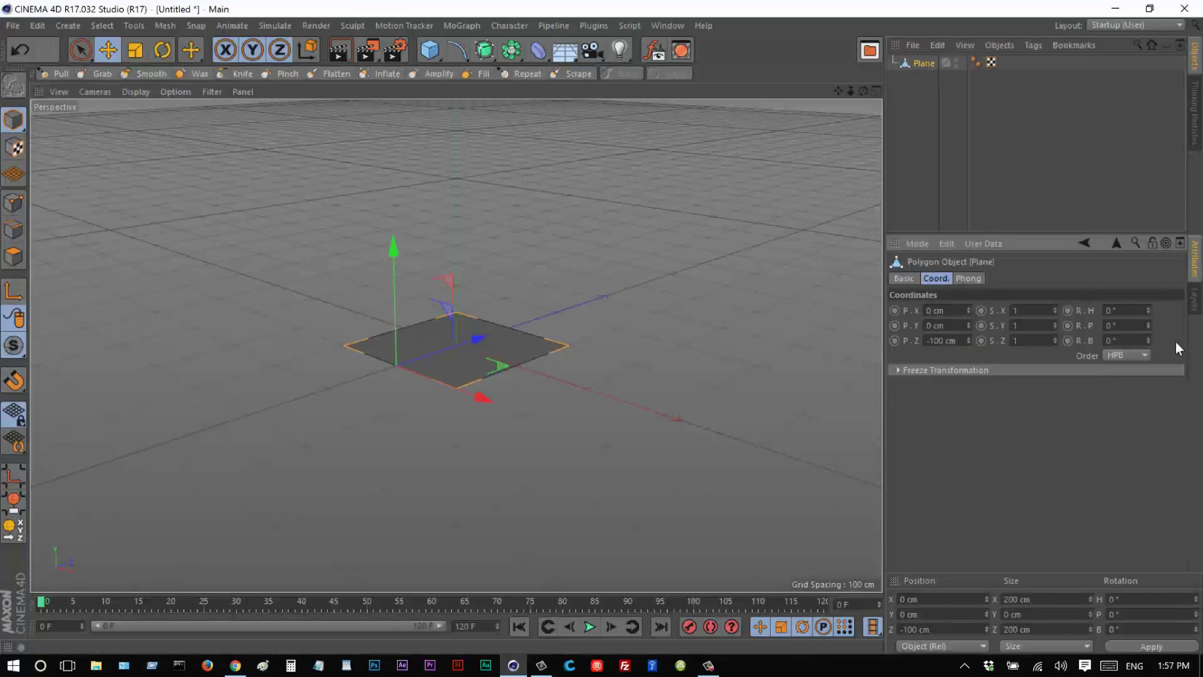
mouse_move(1149, 326)
left_mouse_down()
mouse_move(1146, 315)
mouse_move(1149, 325)
left_mouse_up()
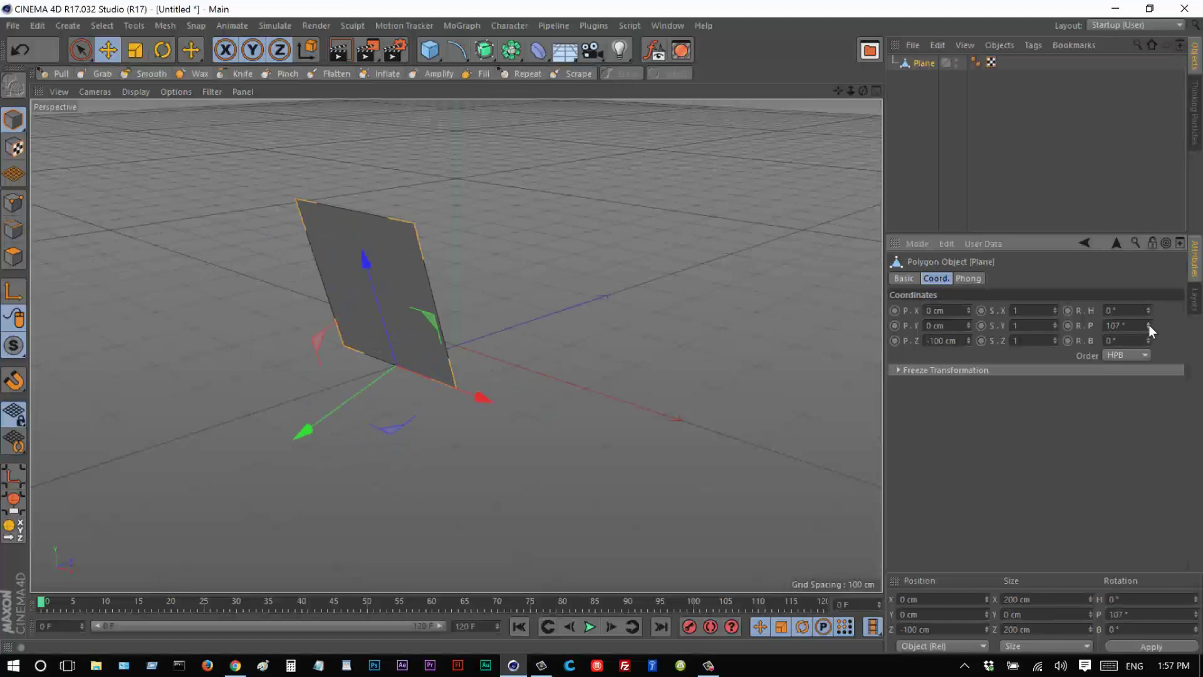
key("ctrl+z")
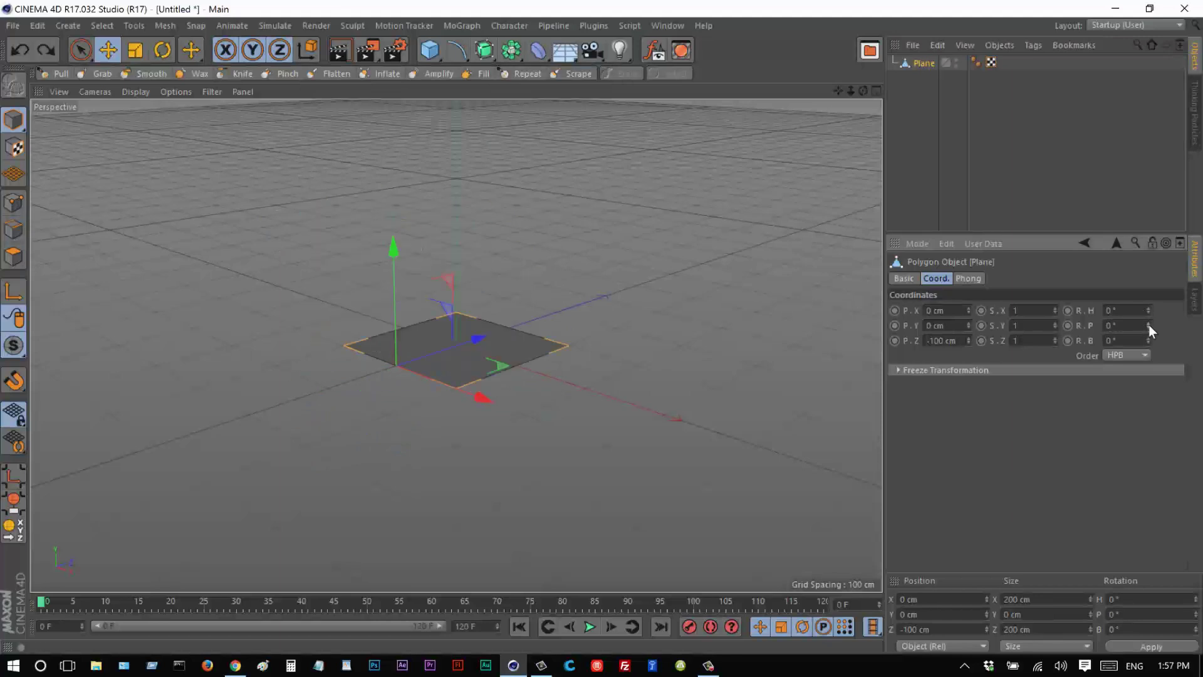
Rename the plane as "bottom".
left_click(925, 65)
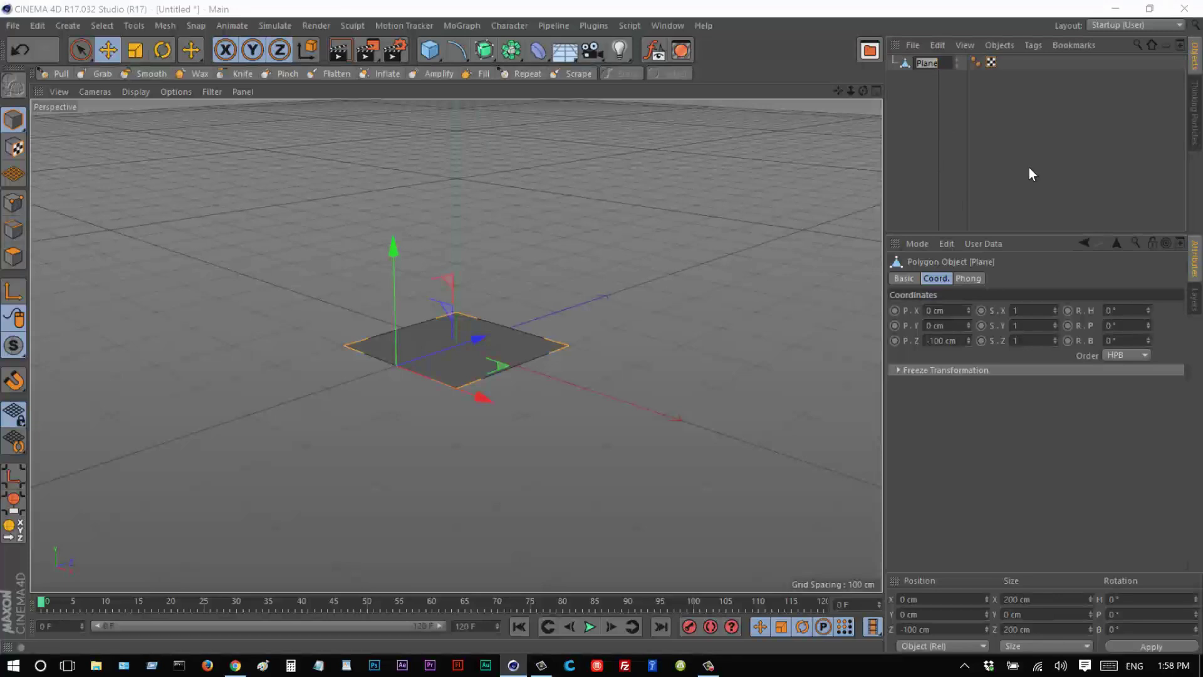
type("bottom")
key("Return")
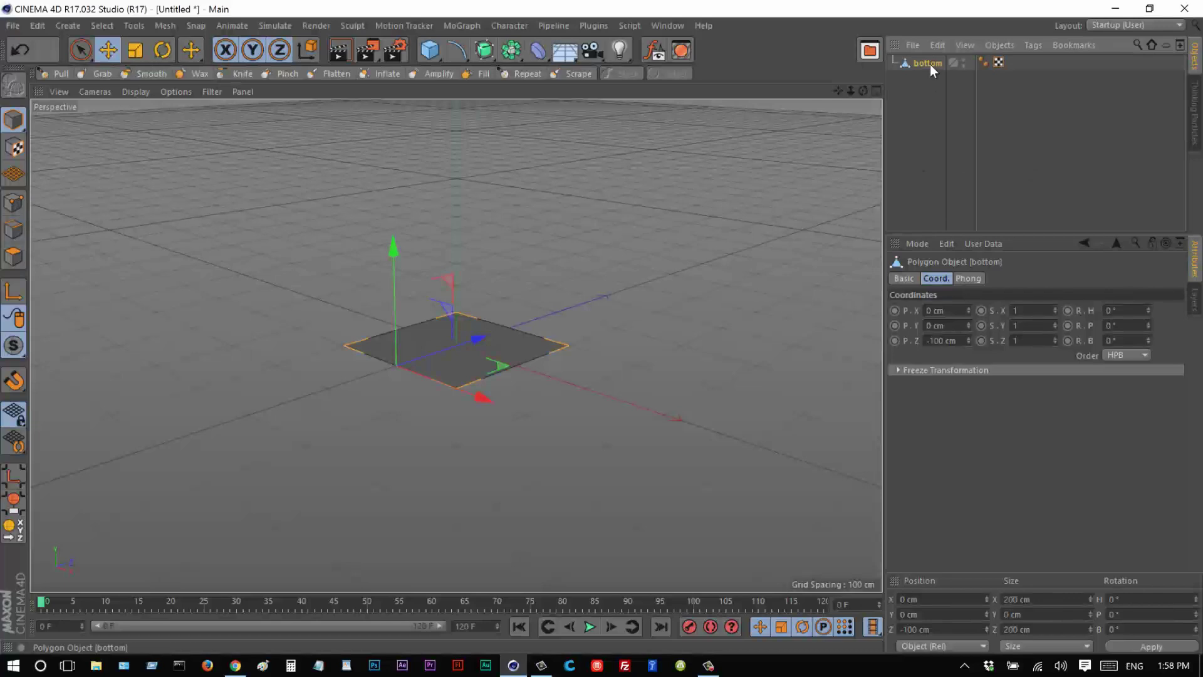
Duplicate the bottom plane and rename the copy as "far face".
left_click_drag(930, 64, 937, 113, "ctrl")
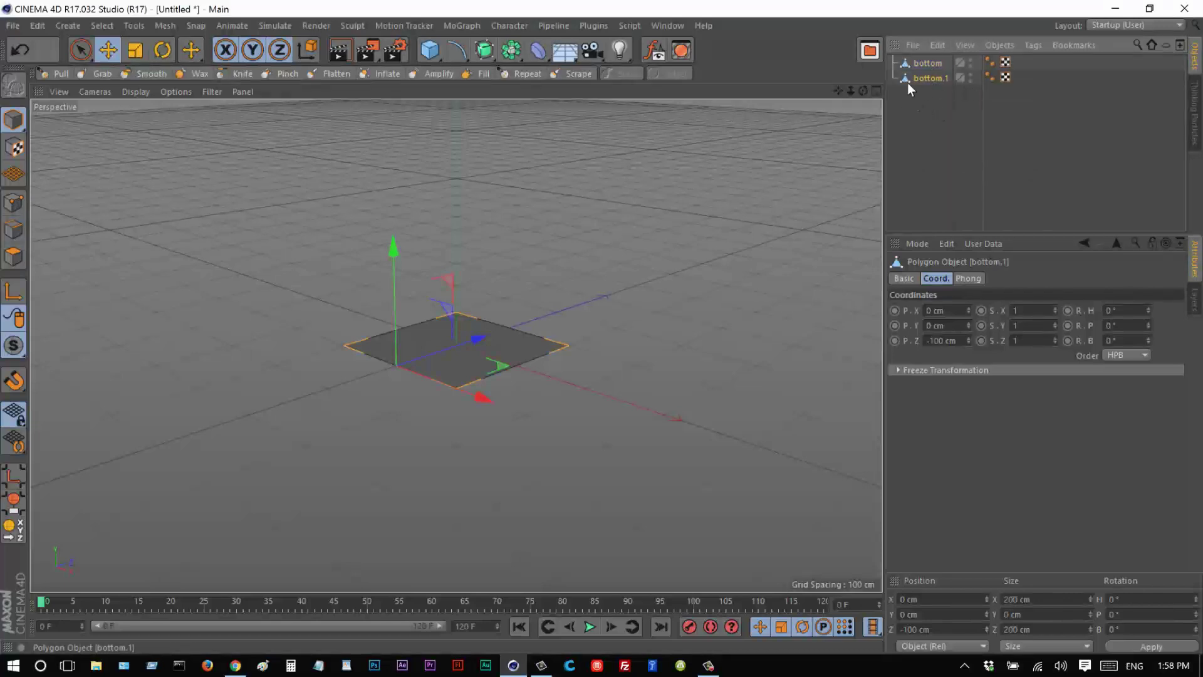
double_click(933, 79)
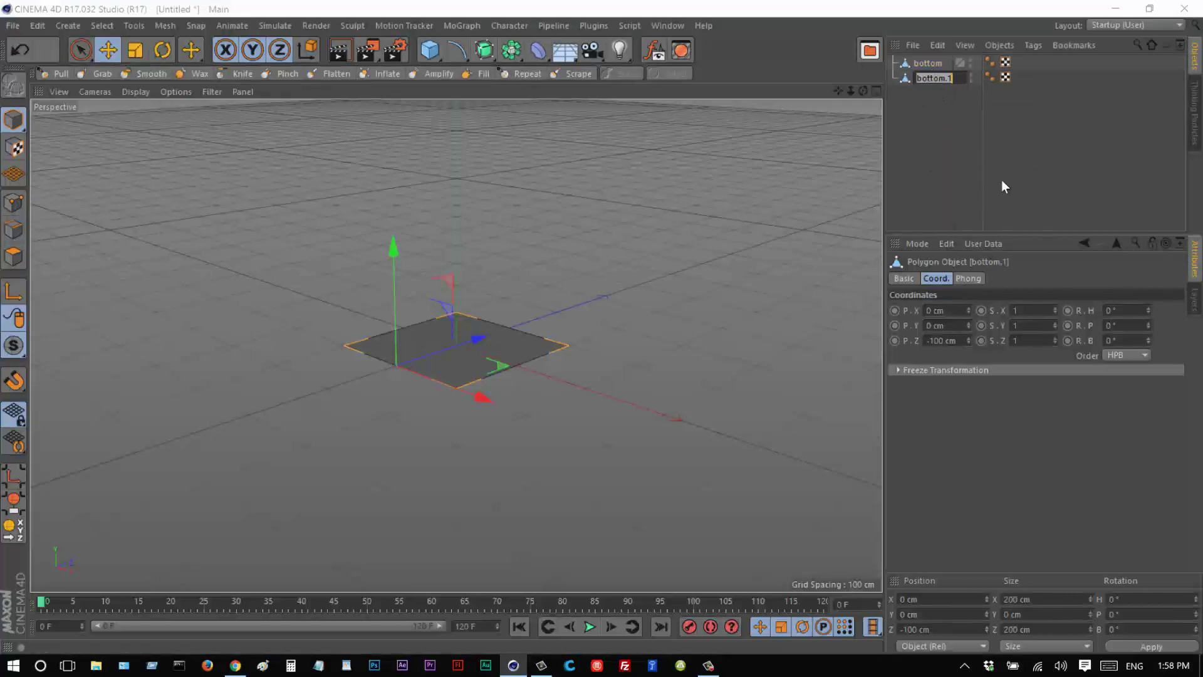
type("far face")
key("Return")
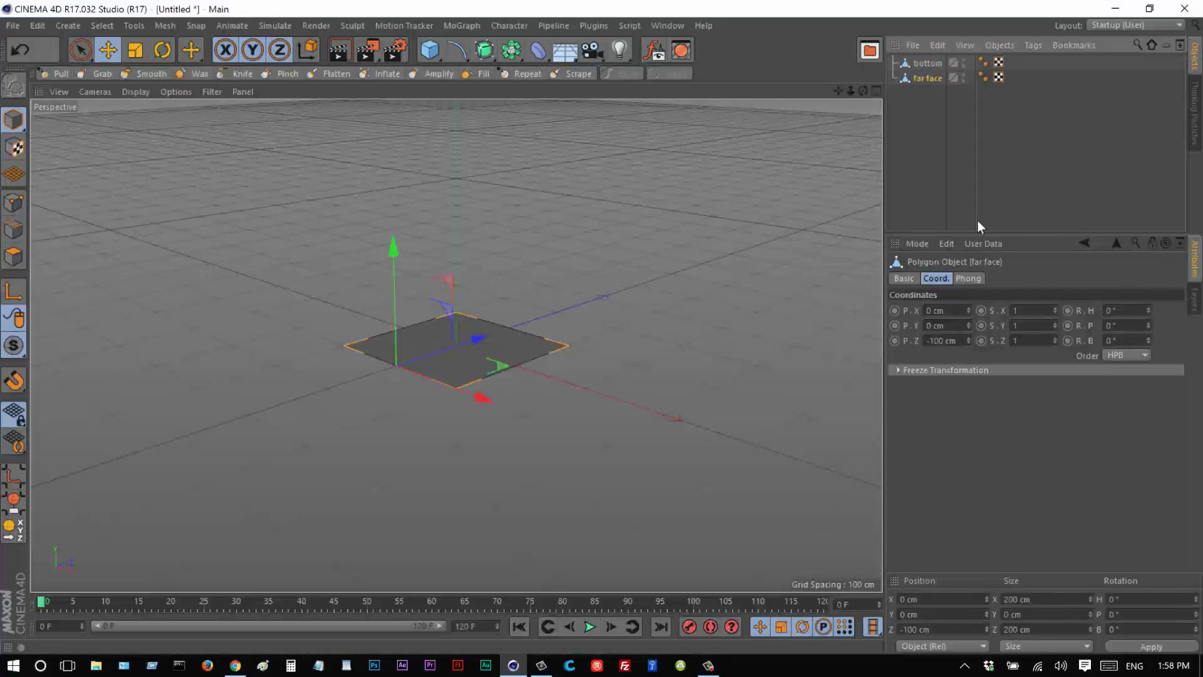
Set the far face's pitch rotation to 90° and move it to the bottom's far edge at Z 100 cm.
left_click(1123, 325)
type("90")
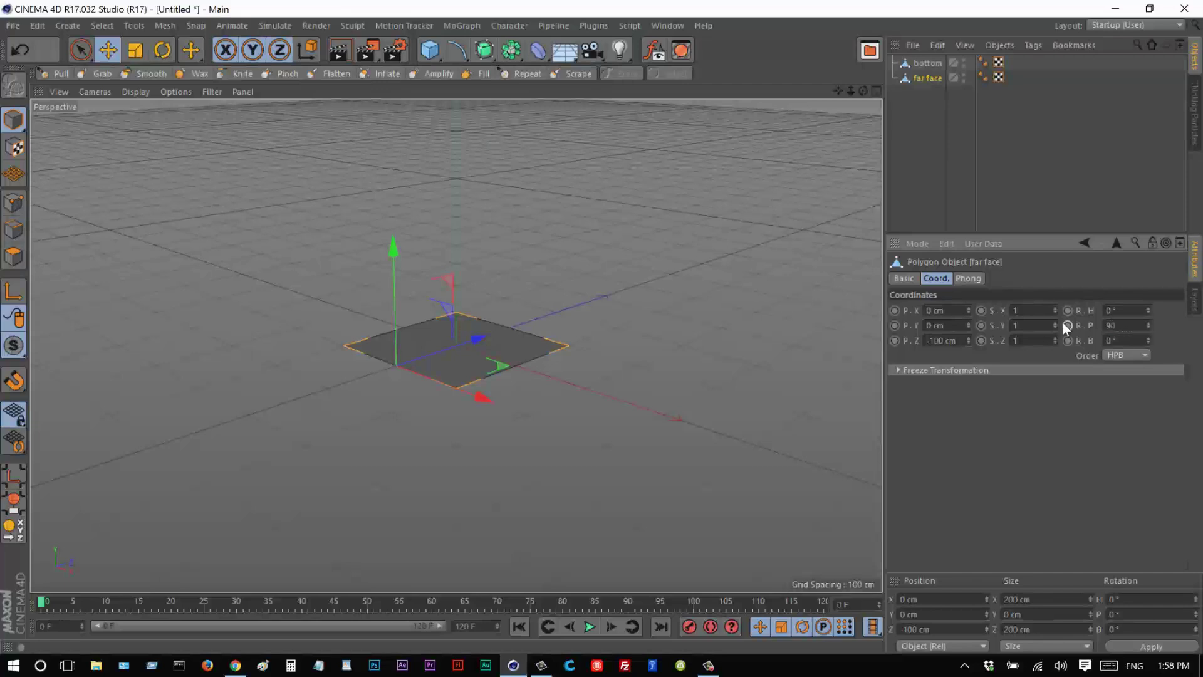
key("Return")
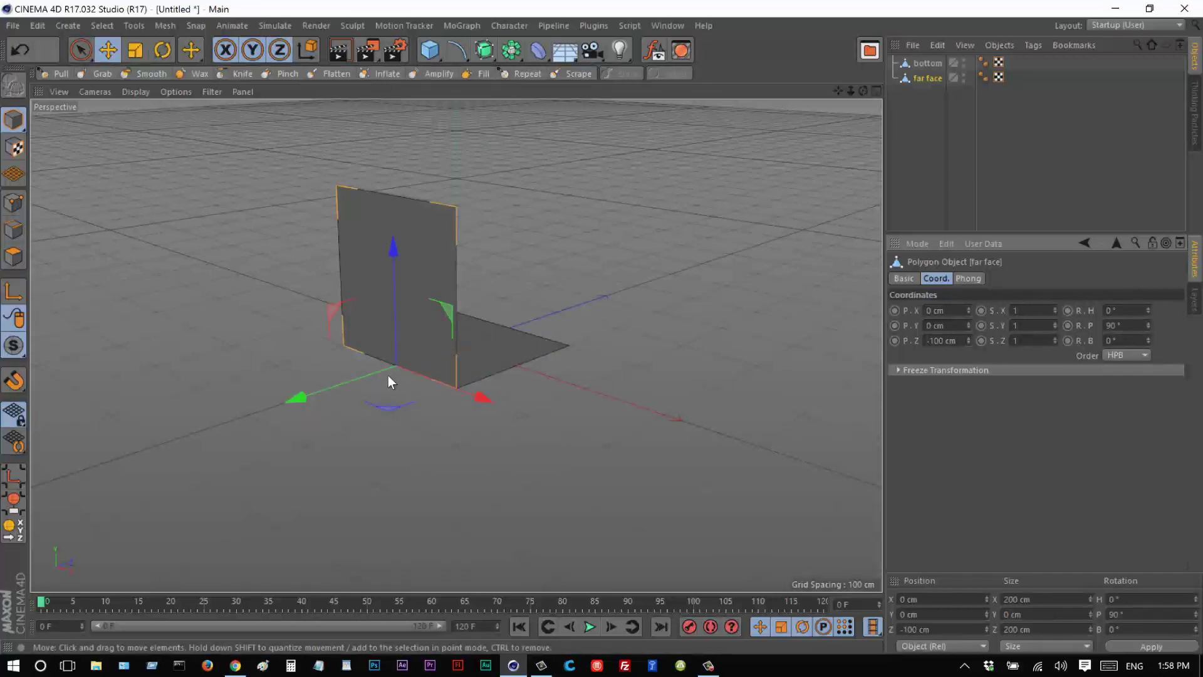
left_click_drag(373, 377, 490, 334)
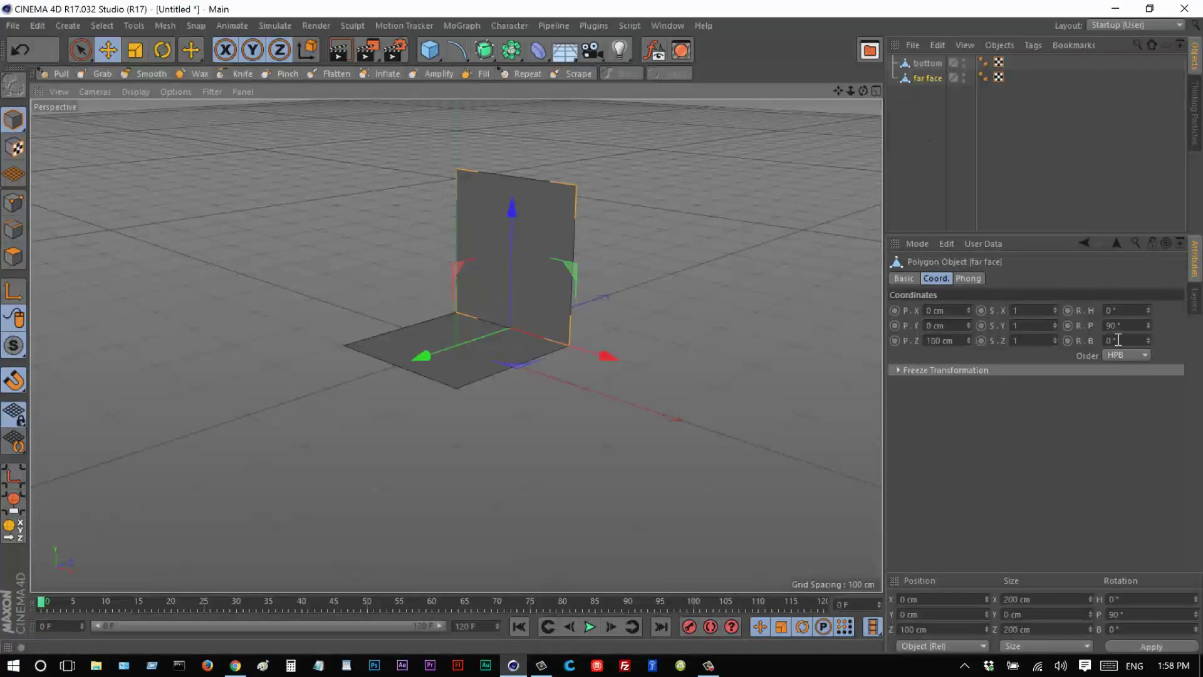
Try tilting the far face about its bottom edge to a pitch of 57°, and undo the tilt.
left_click_drag(1149, 328, 1147, 325)
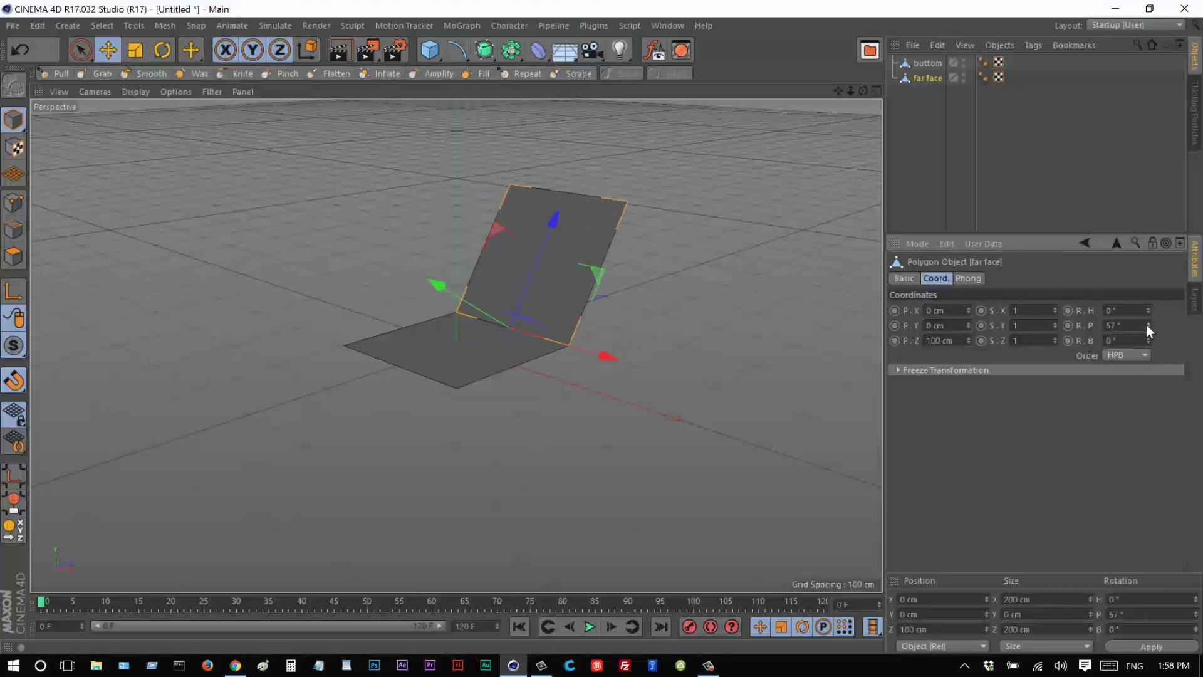
key("ctrl+z")
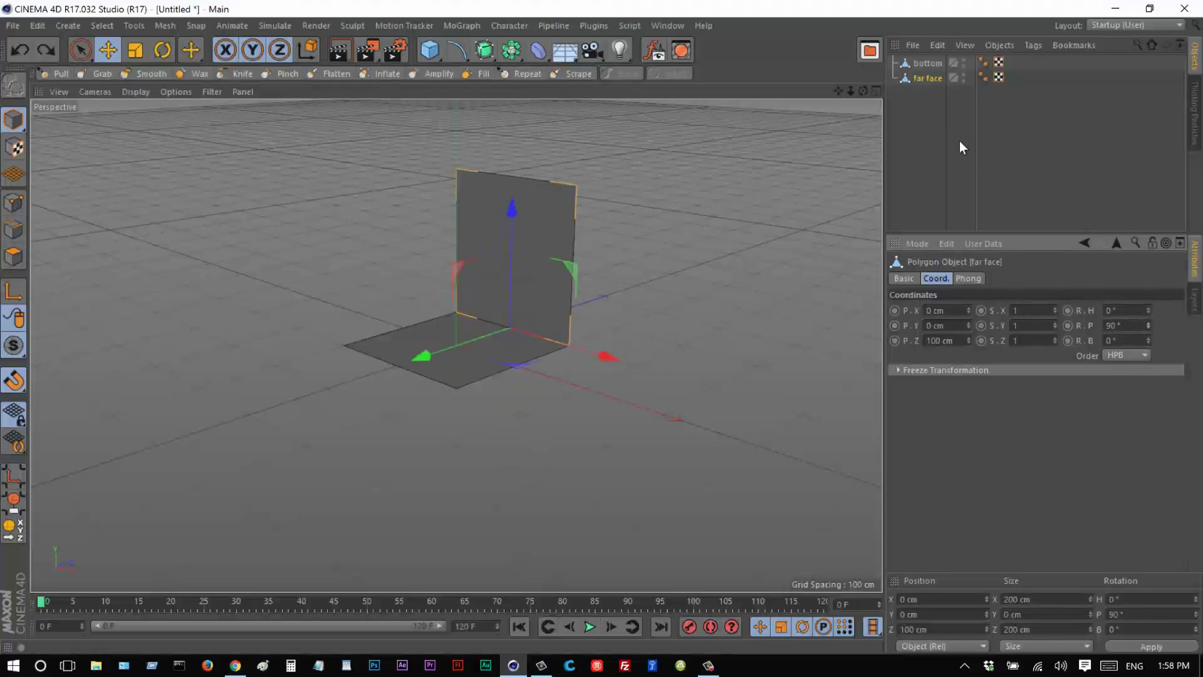
Duplicate the far face and place the copy, rotated to a 90° bank, along the bottom's left edge at X -100 cm.
left_click_drag(931, 79, 943, 173, "ctrl")
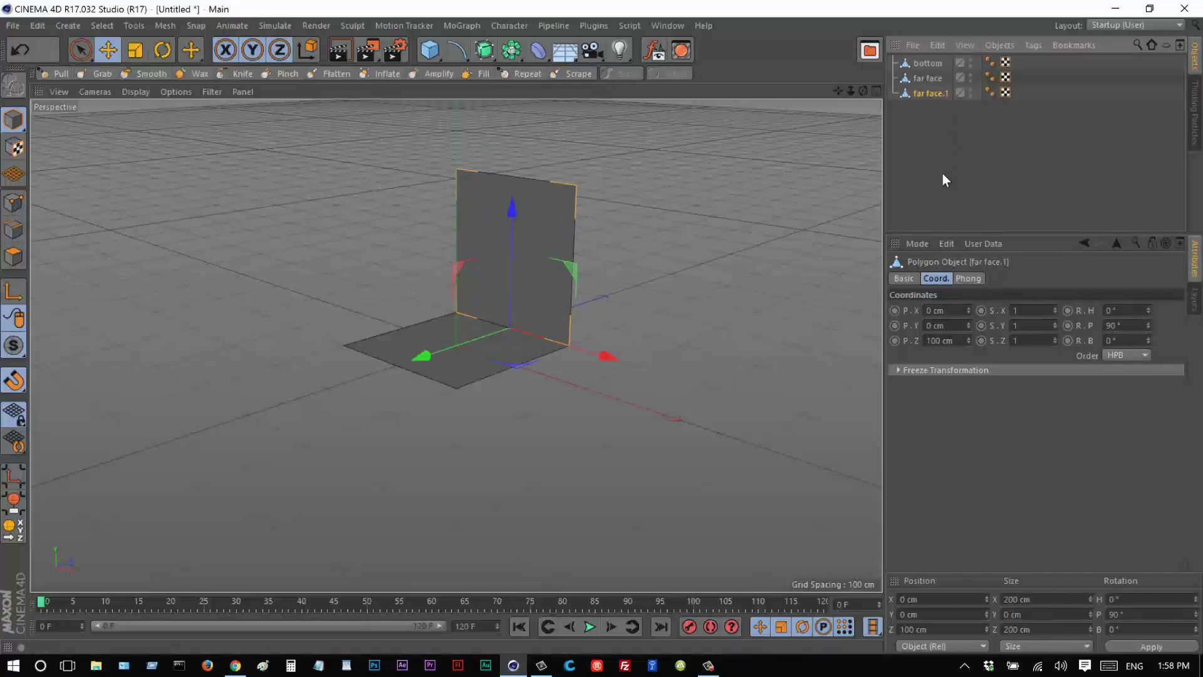
key("r")
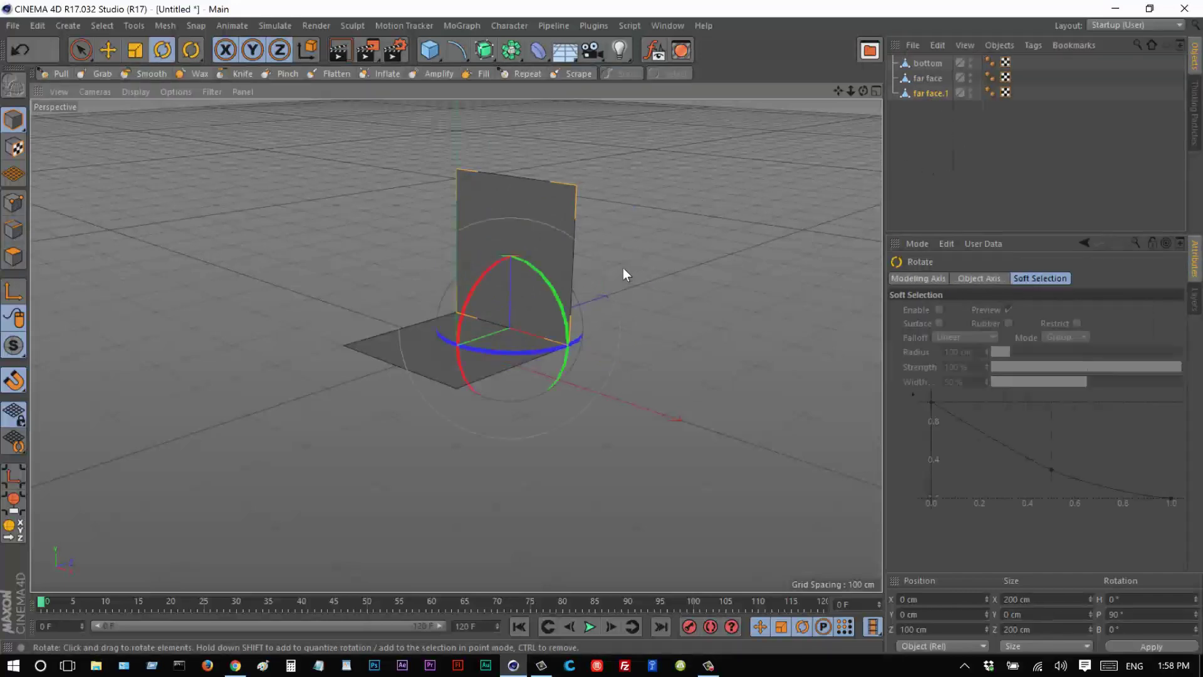
left_click_drag(495, 350, 623, 339)
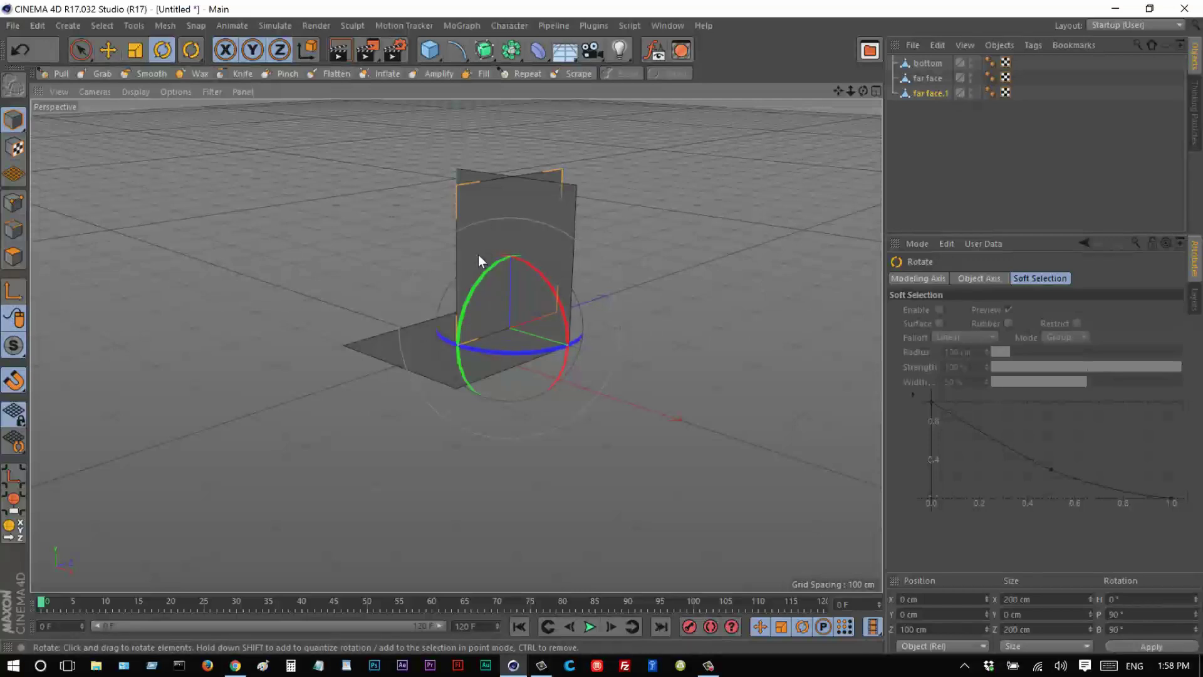
key("e")
left_click_drag(492, 251, 406, 332)
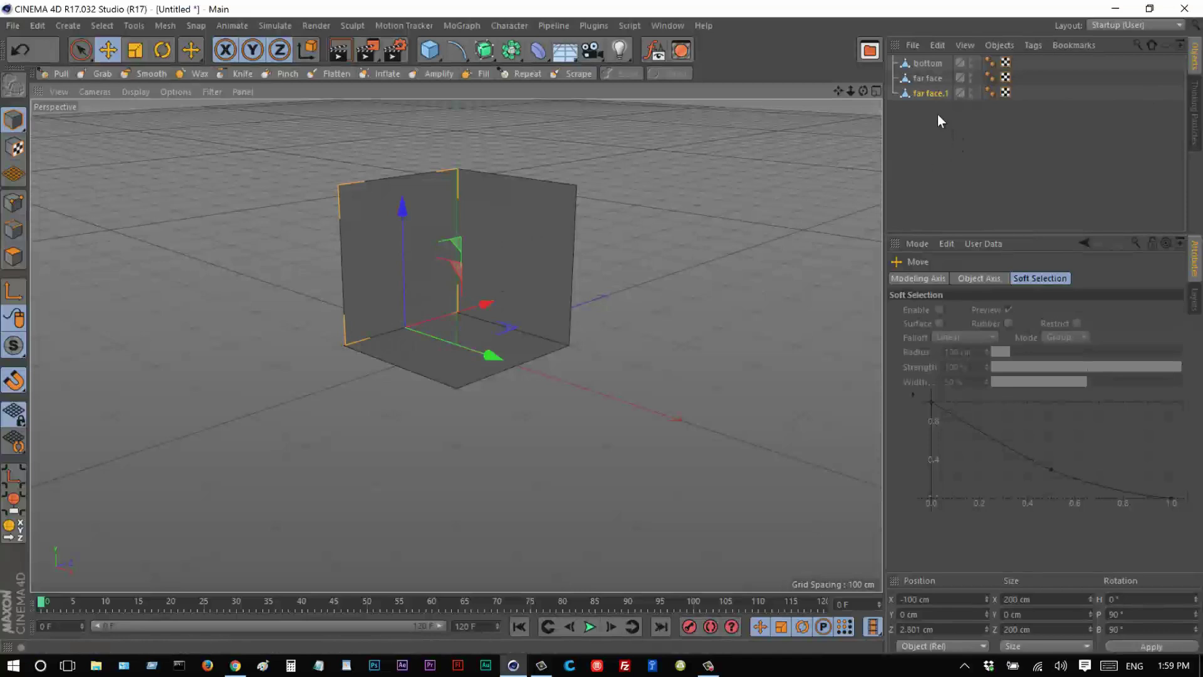
Rename the copied face as "left face" and set its Z position to 0 cm.
double_click(933, 94)
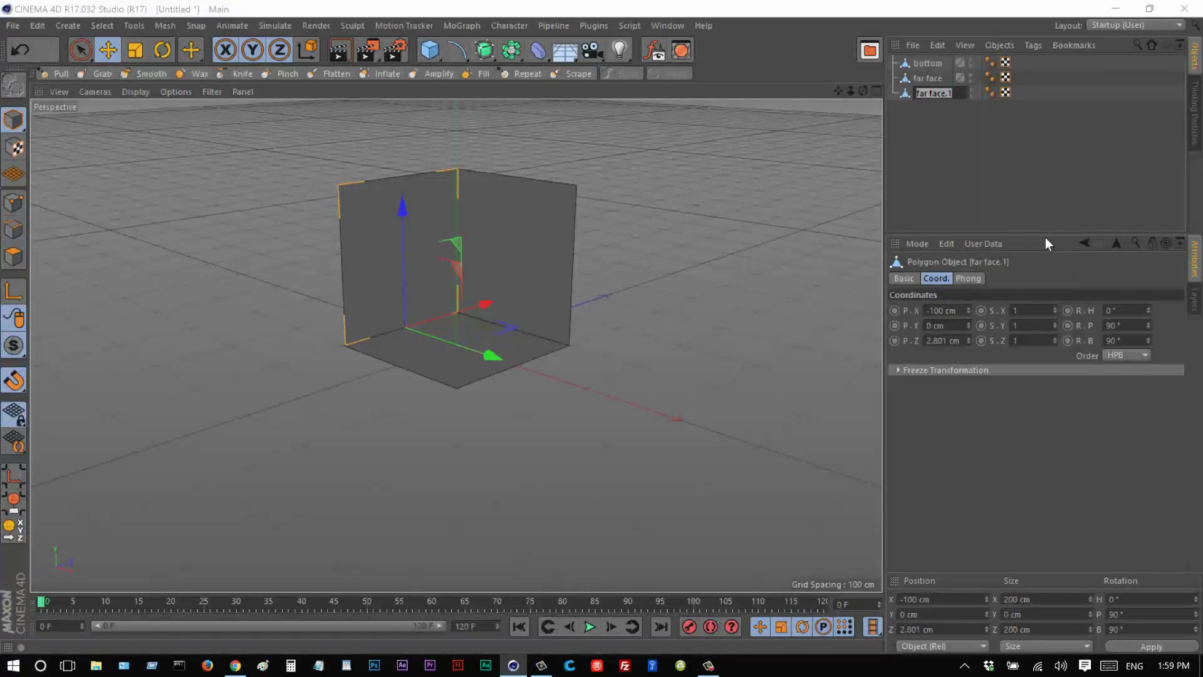
type("left face")
key("Return")
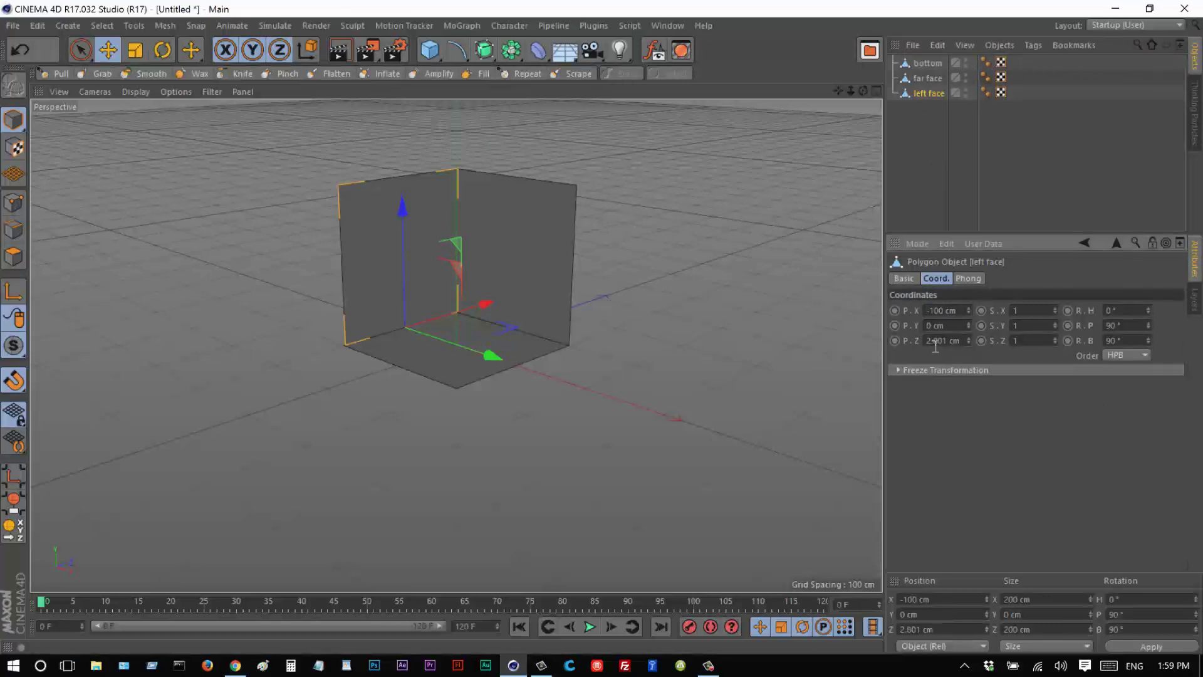
left_click(956, 341)
type("0")
key("Return")
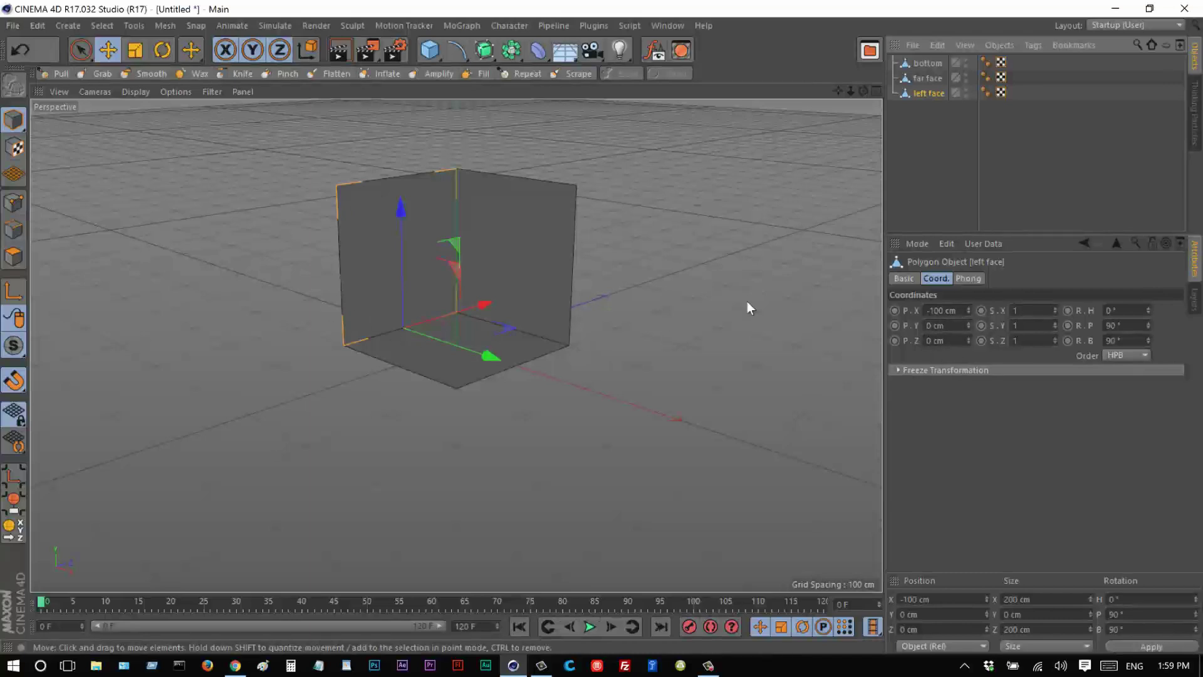
Duplicate the left face as "right face" and move it to the bottom's right edge at X 100 cm.
left_click(922, 140)
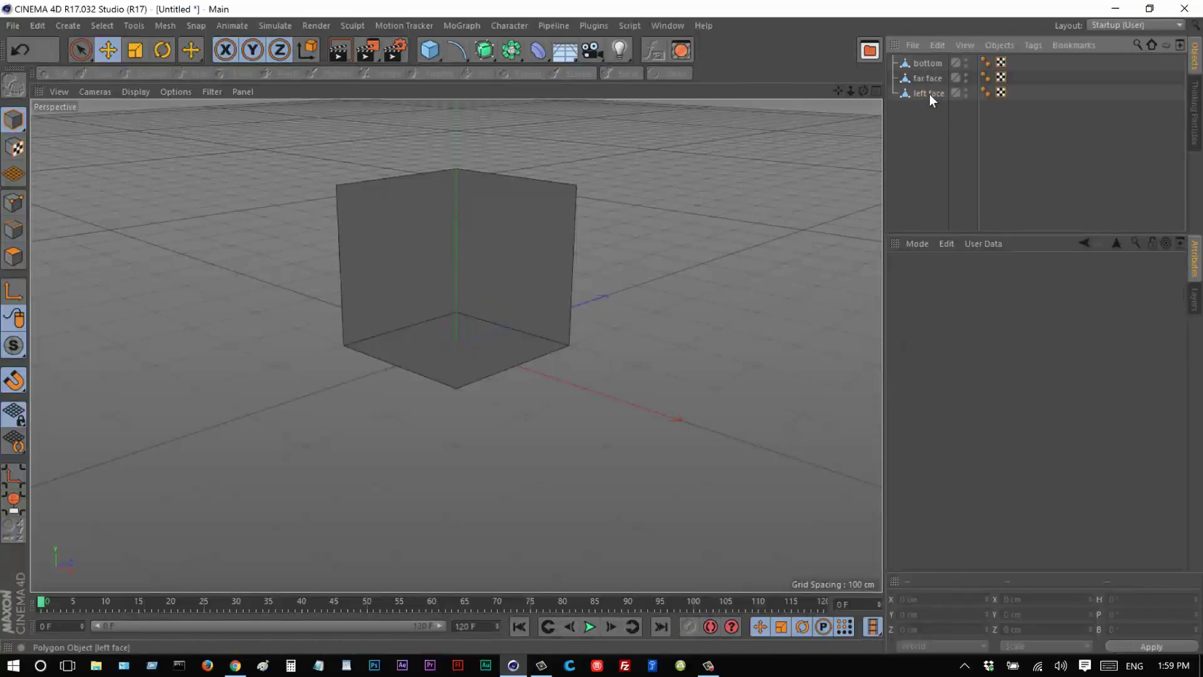
left_click(929, 94)
left_click_drag(925, 94, 929, 112, "ctrl")
double_click(930, 108)
type("rig")
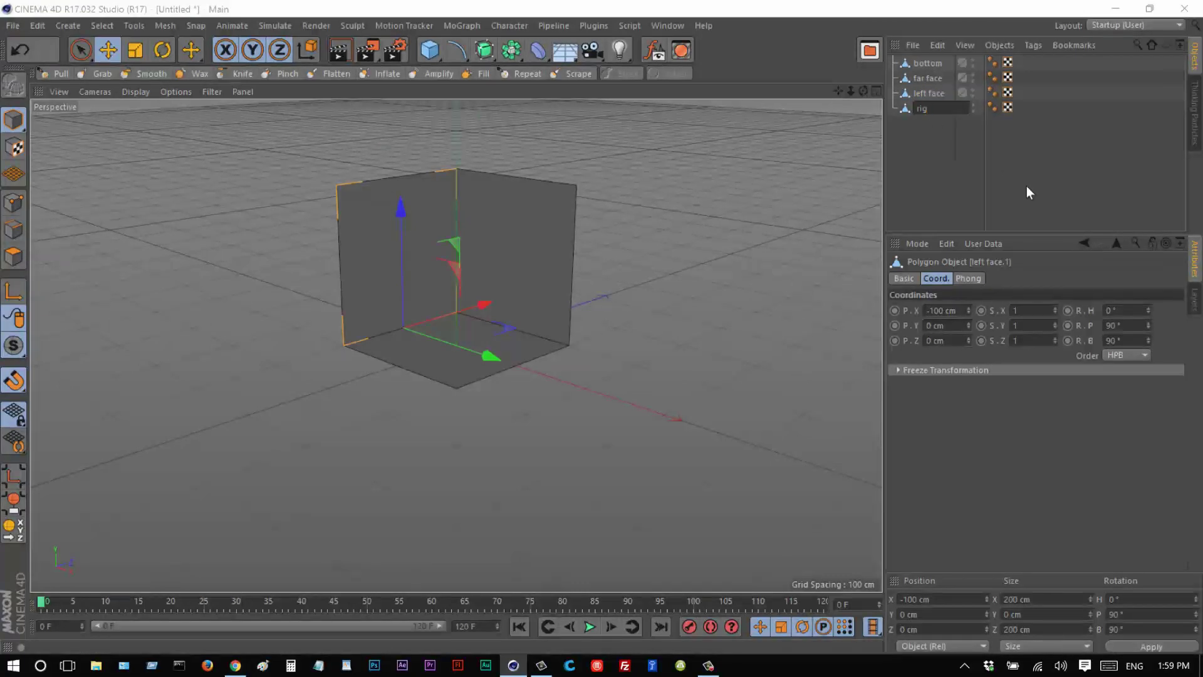
type("ht face")
key("Return")
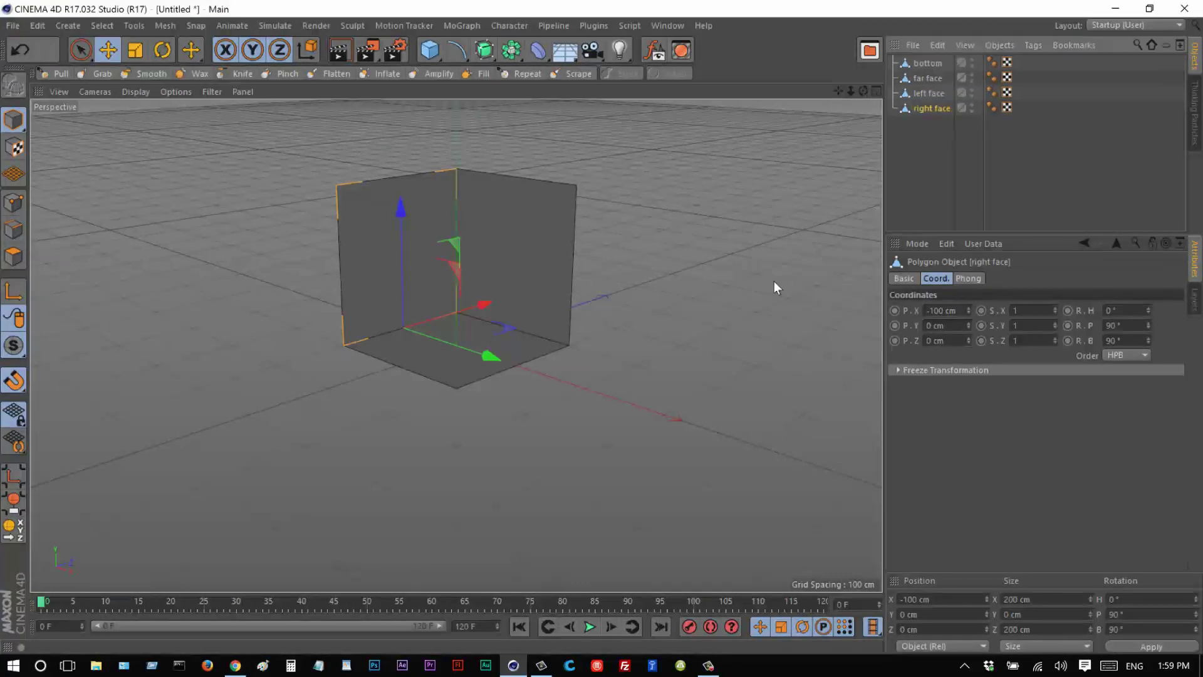
left_click_drag(488, 360, 594, 422)
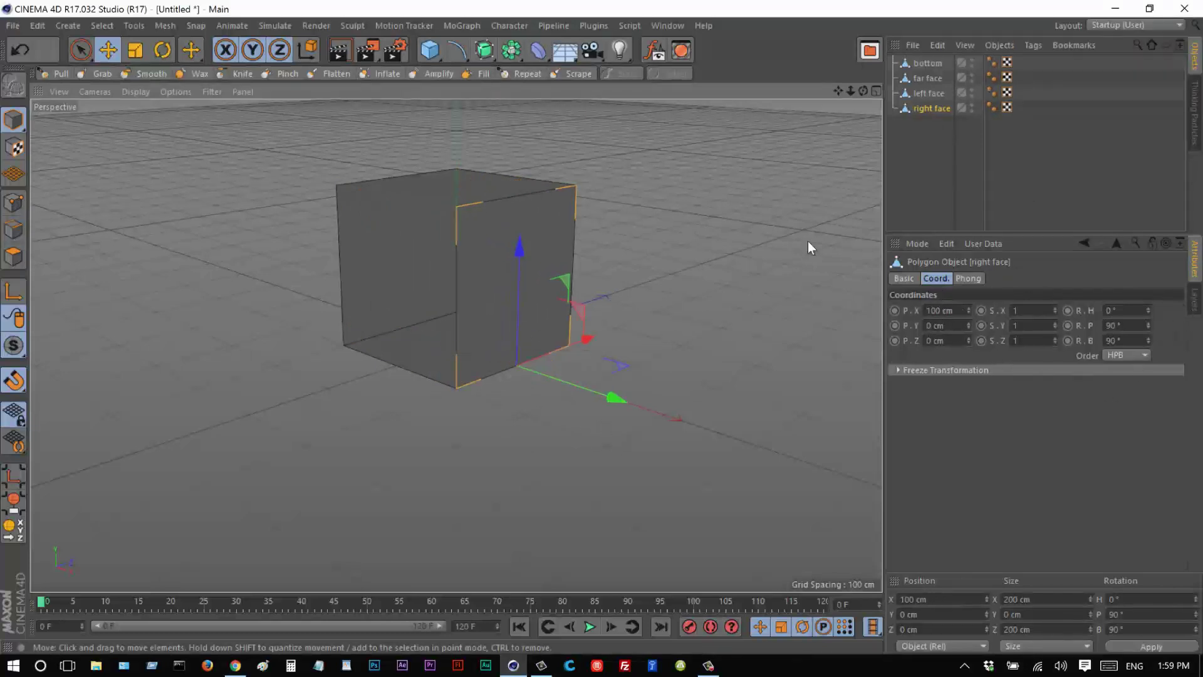
Duplicate the right face, rotate the copy to a 0° bank and move it to the bottom's front edge at Z -100 cm.
left_click_drag(925, 110, 934, 125, "ctrl")
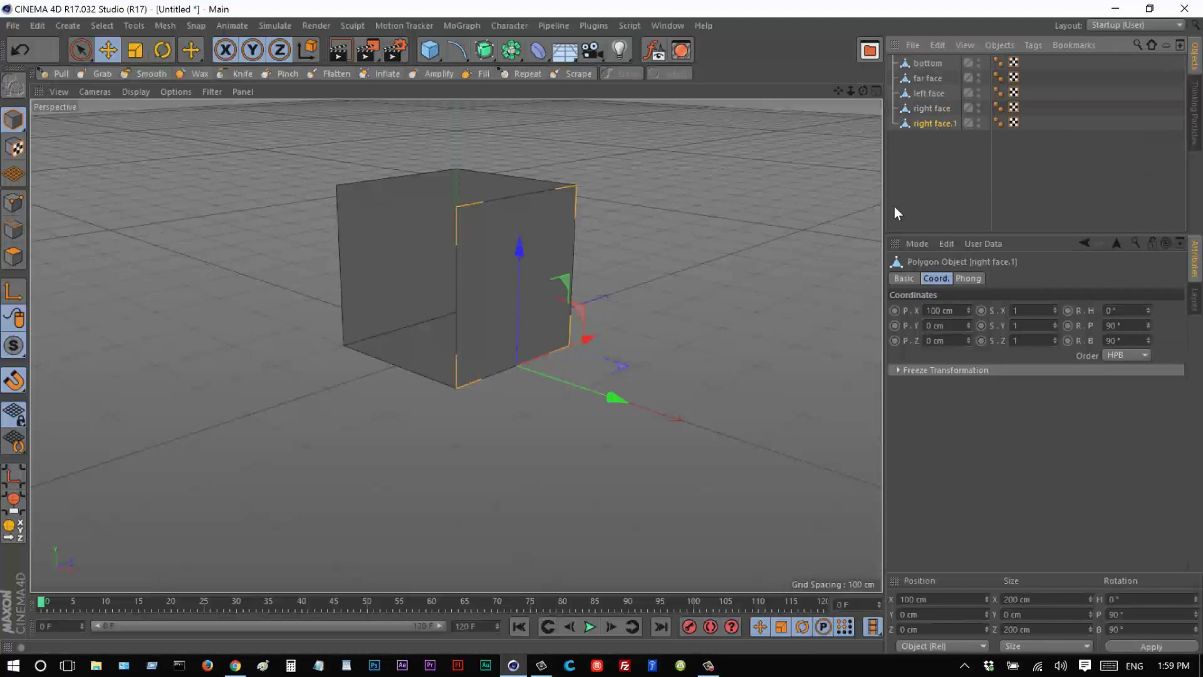
key("r")
left_click_drag(541, 395, 413, 379)
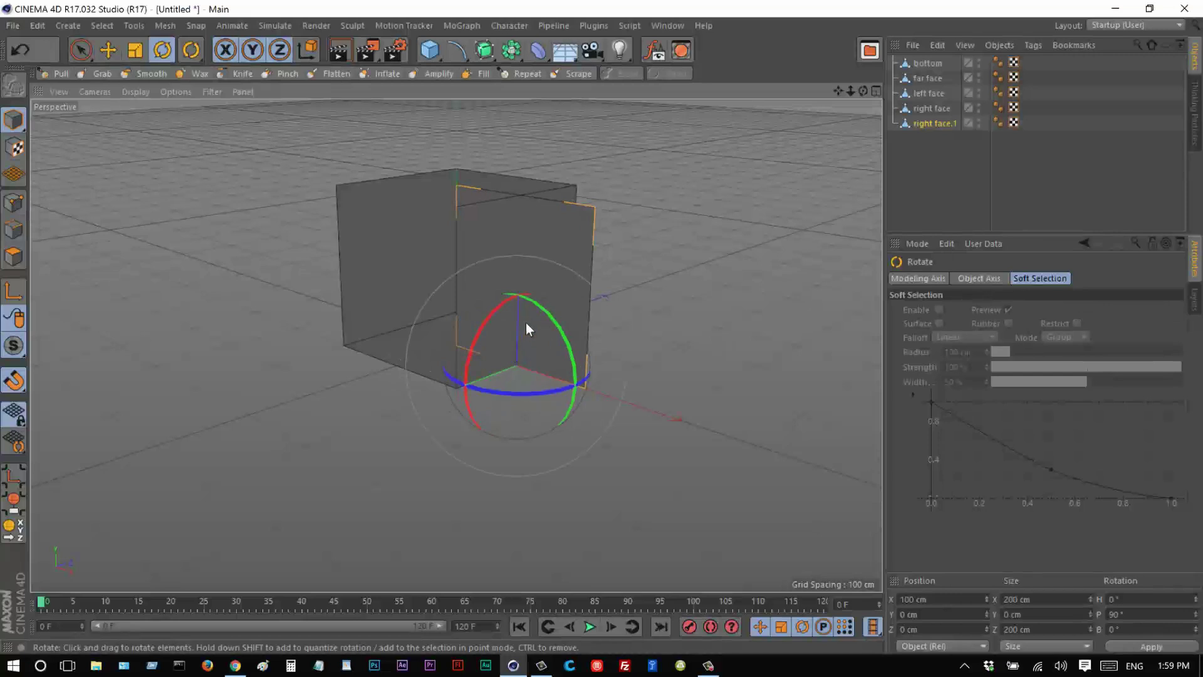
key("e")
left_click_drag(568, 256, 394, 369)
left_click(935, 124)
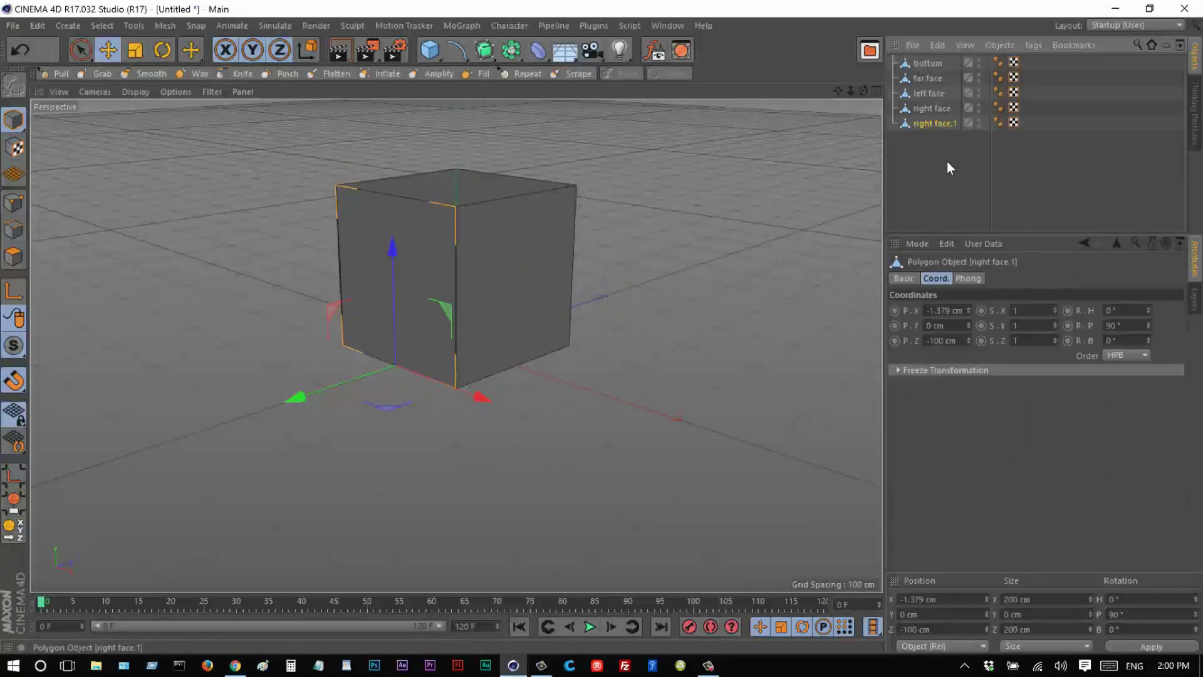
Set the copied face's X position to 0 cm and rename it "front face".
left_click(945, 311)
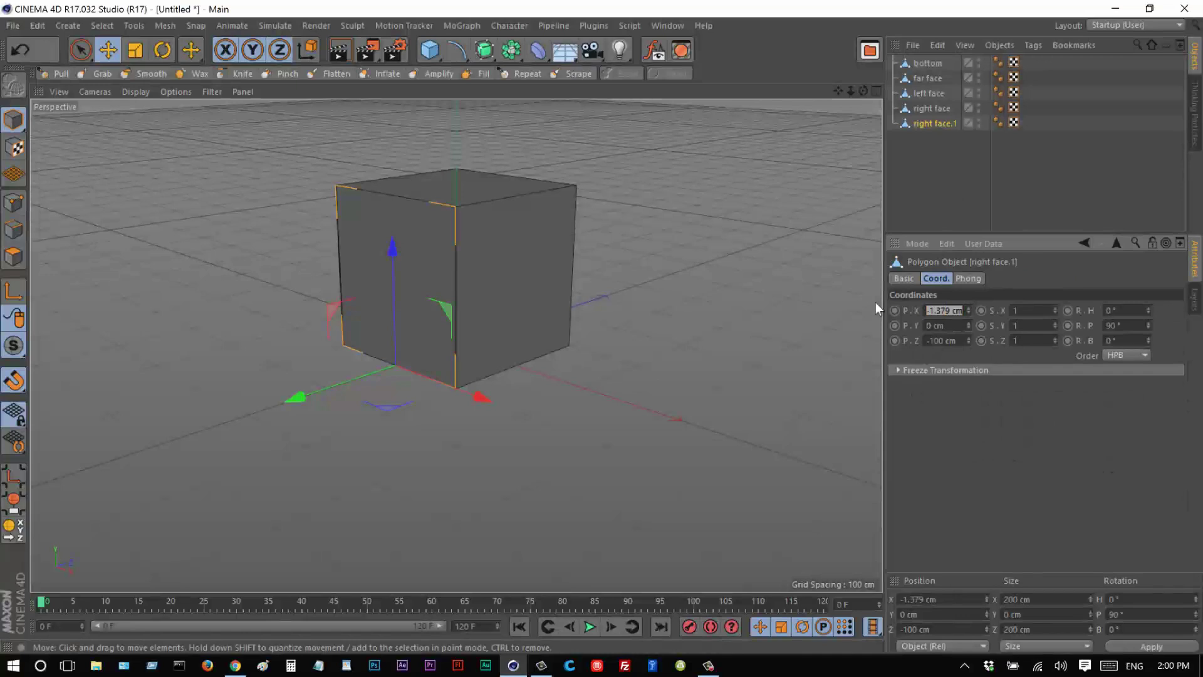
type("0")
key("Return")
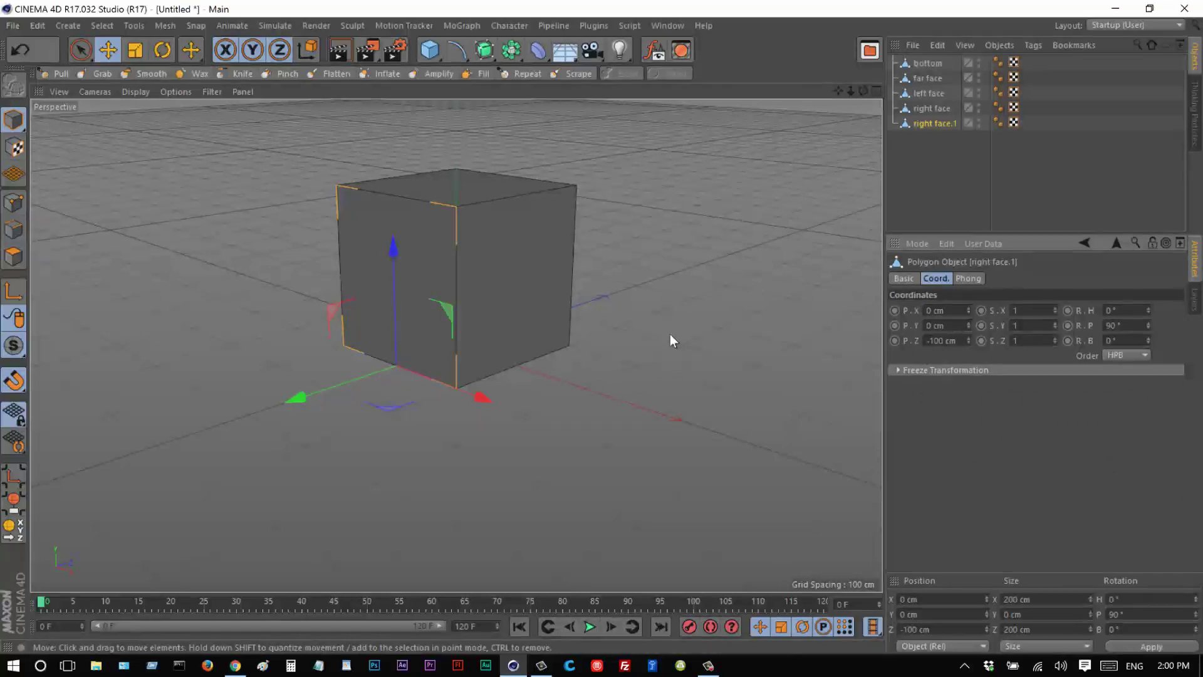
double_click(944, 124)
type("front face")
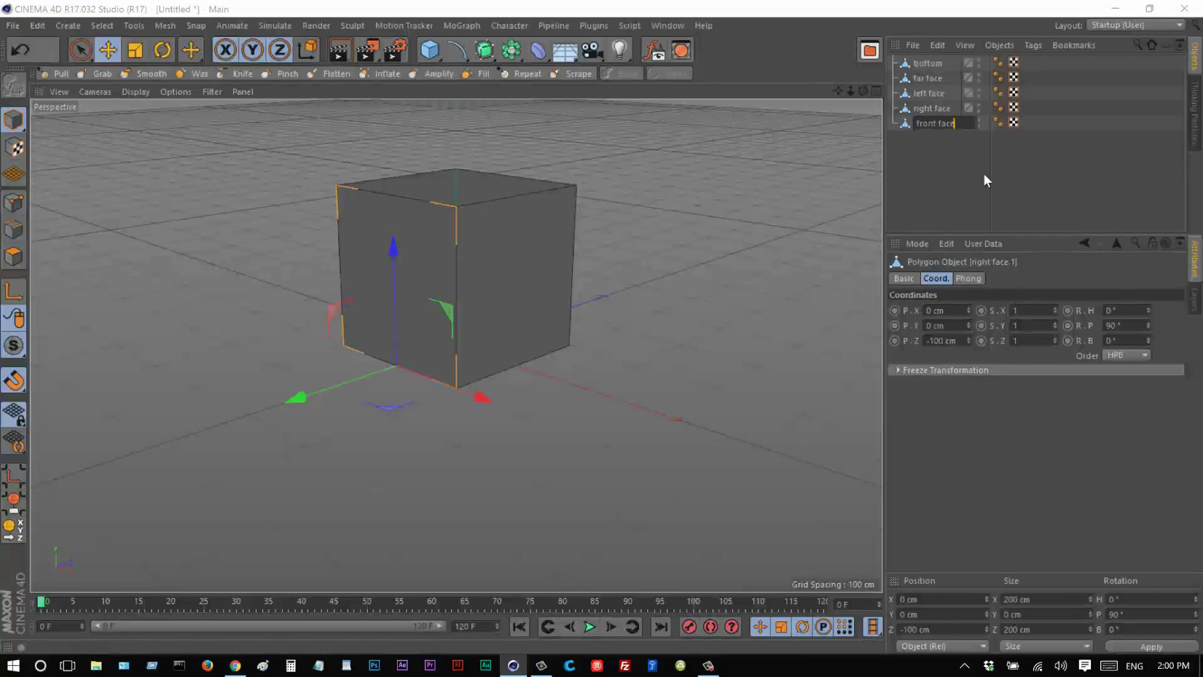
key("Return")
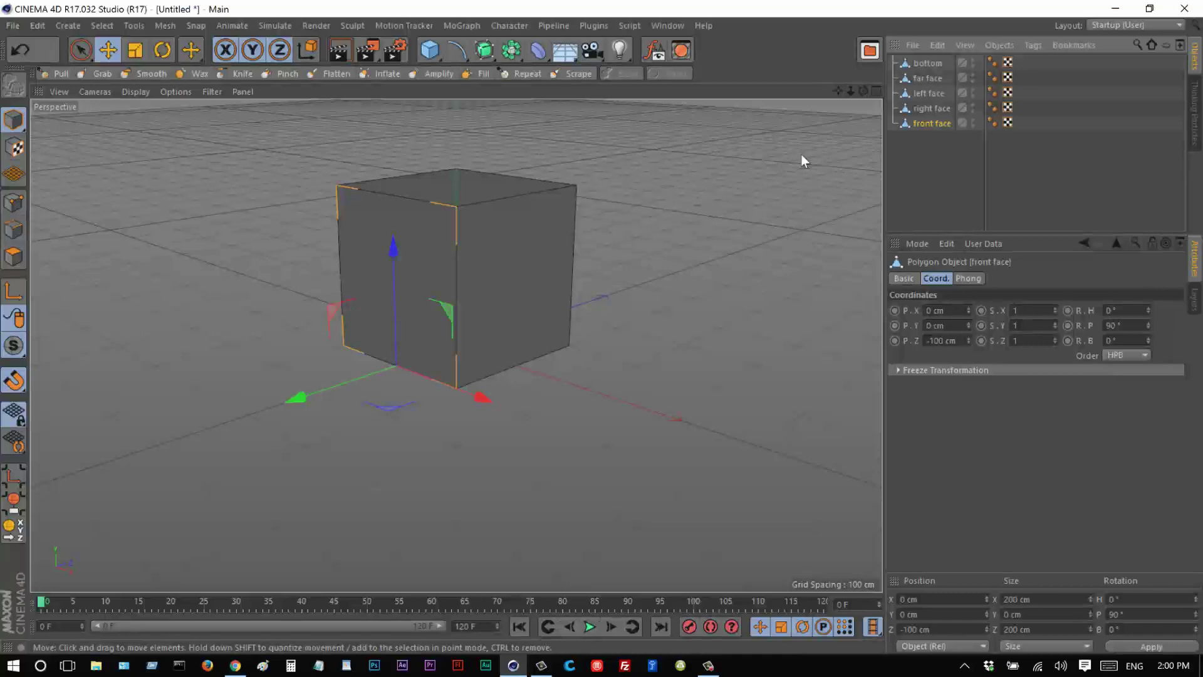
Duplicate the far face and raise the copy to Y 200 cm so it stands on the far face's upper edge.
left_click_drag(854, 94, 602, 334)
left_click_drag(850, 89, 475, 286)
left_click(503, 266)
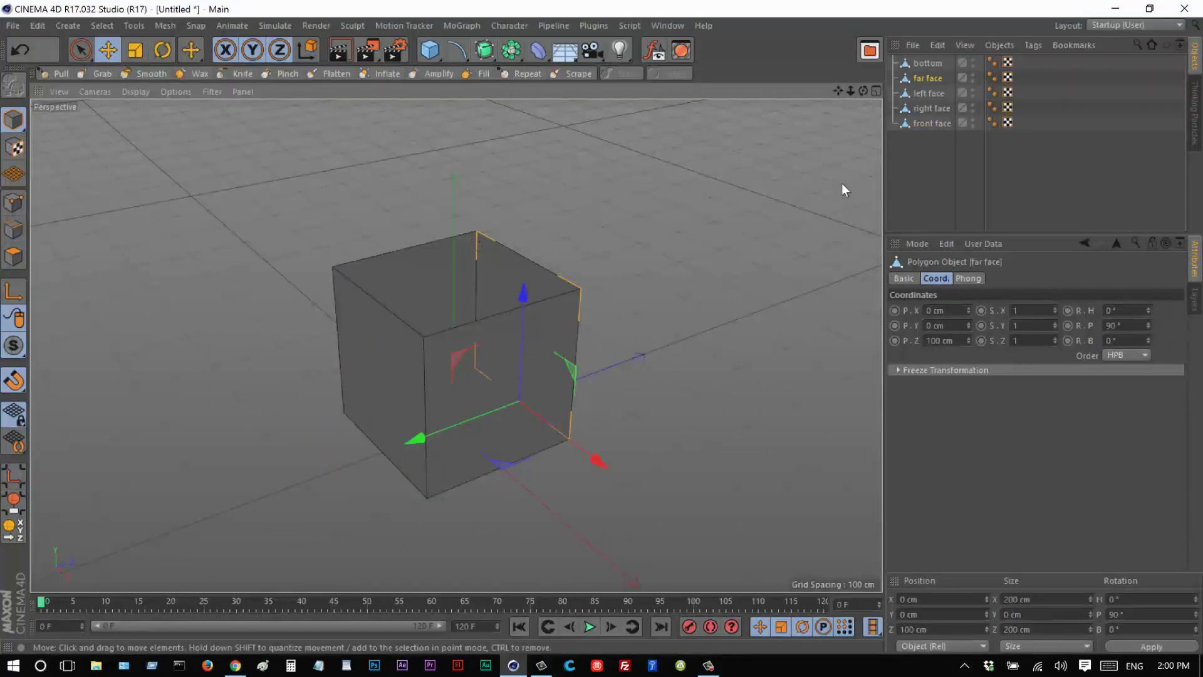
left_click_drag(927, 78, 929, 88, "ctrl")
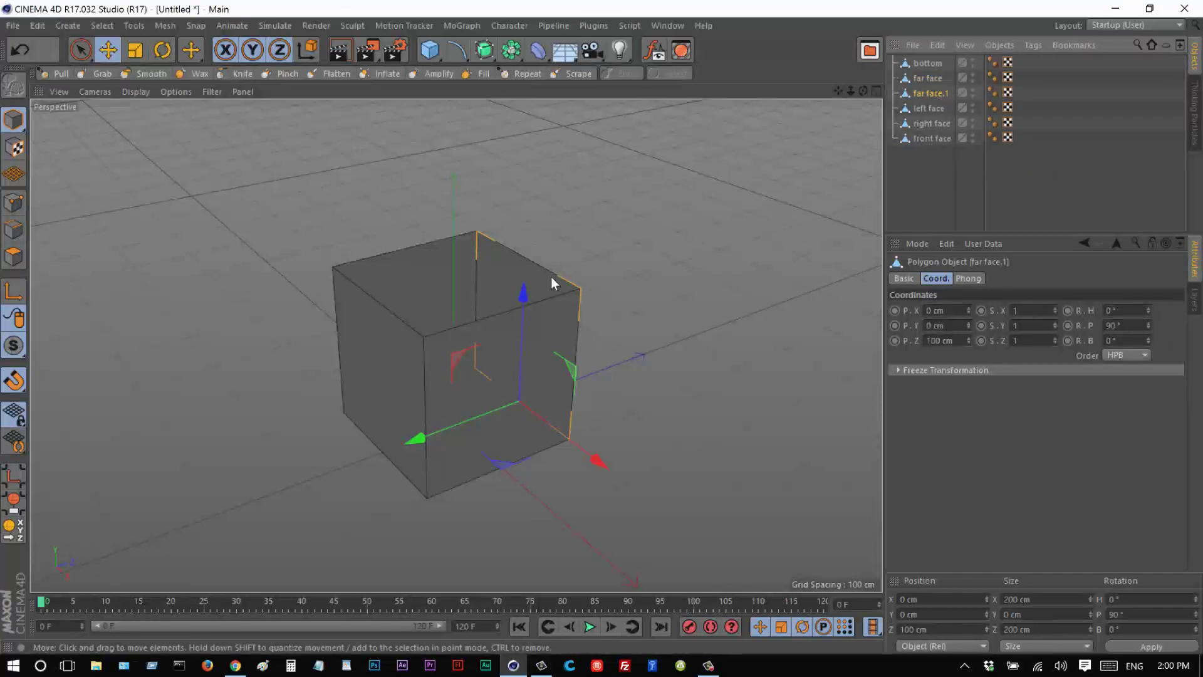
left_click_drag(533, 297, 575, 169)
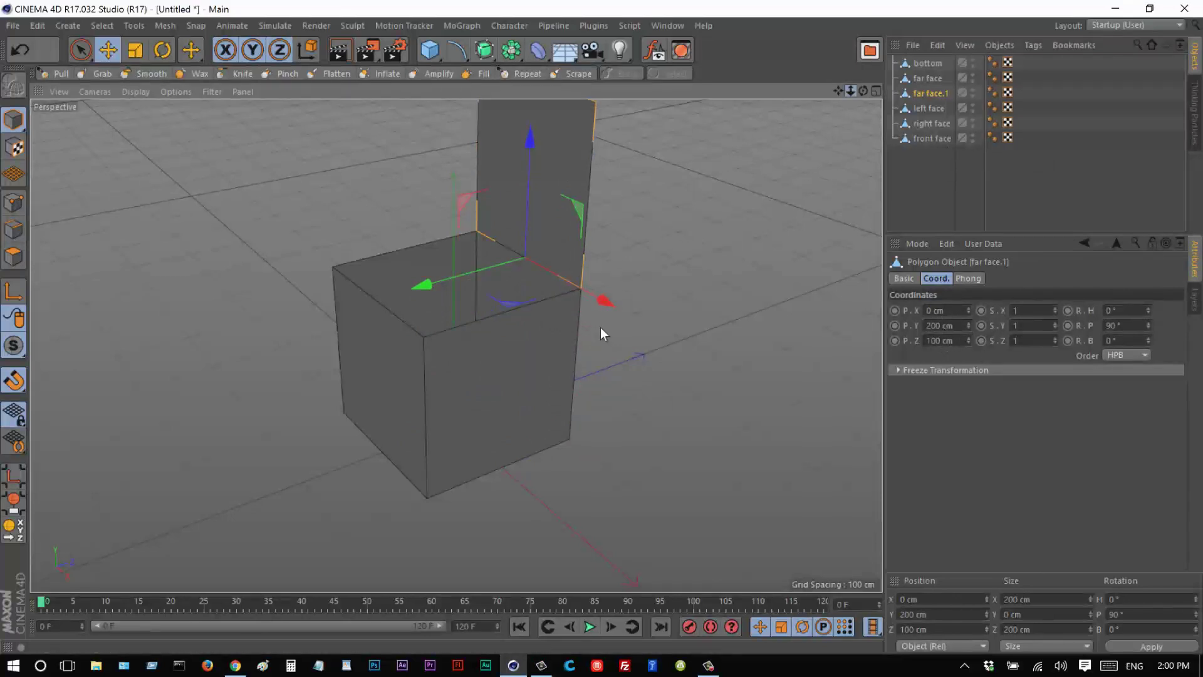
left_click_drag(601, 328, 601, 328, "alt")
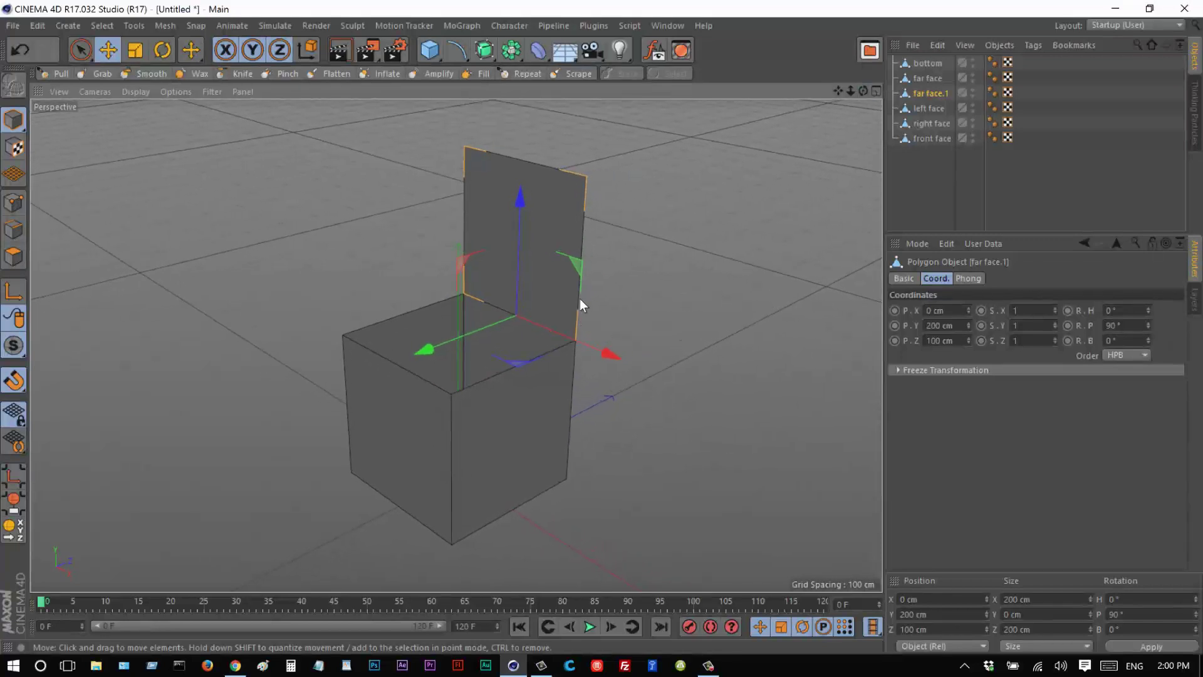
Rename the raised copy as "top flap" and make it a child of the far face.
double_click(932, 93)
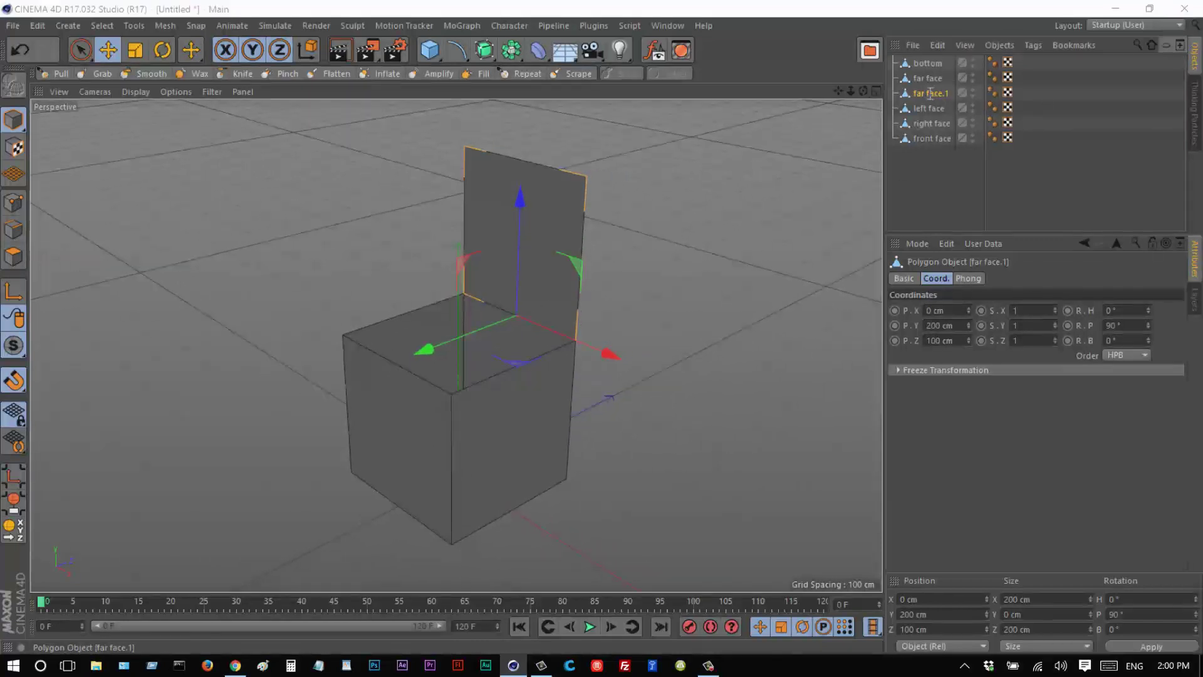
type("top flap")
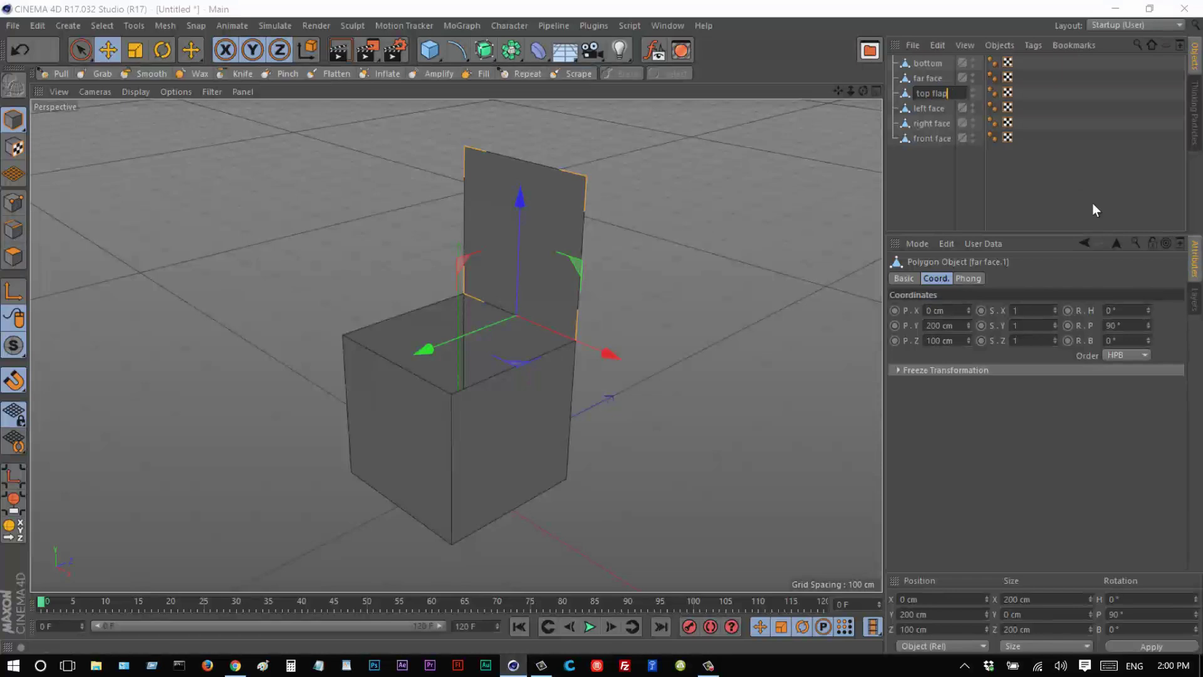
key("Return")
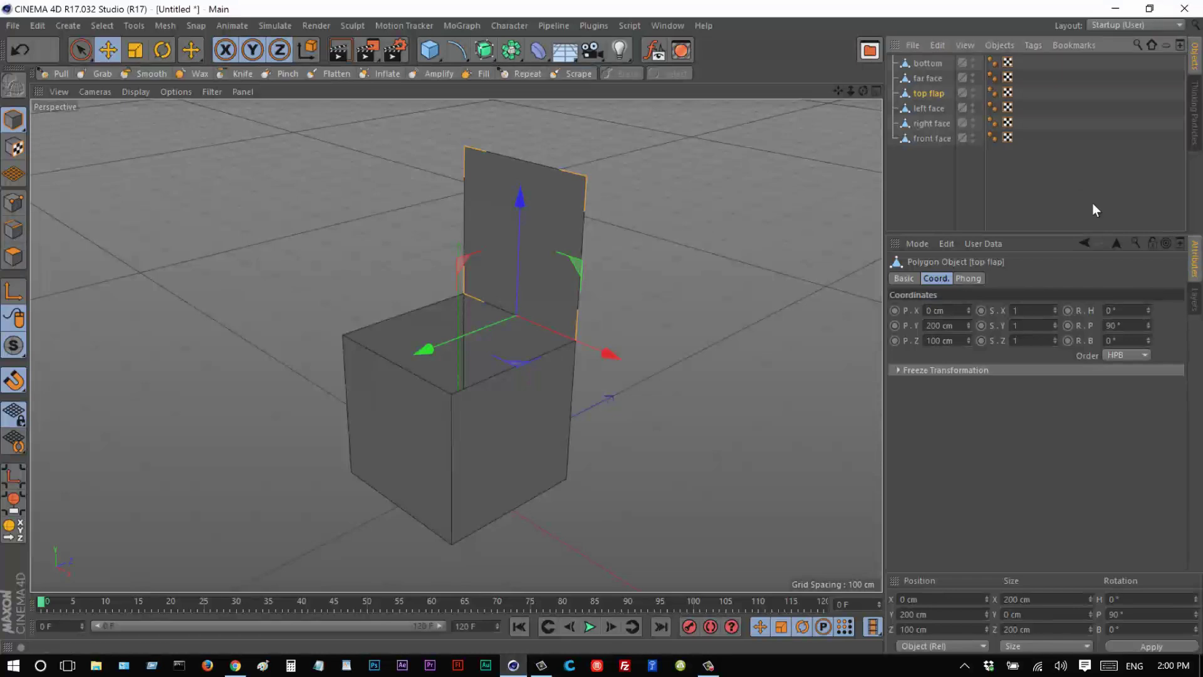
left_click_drag(920, 93, 933, 80)
Try tilting the far face together with its top flap, then undo the tilt and clear the selection.
left_click(926, 77)
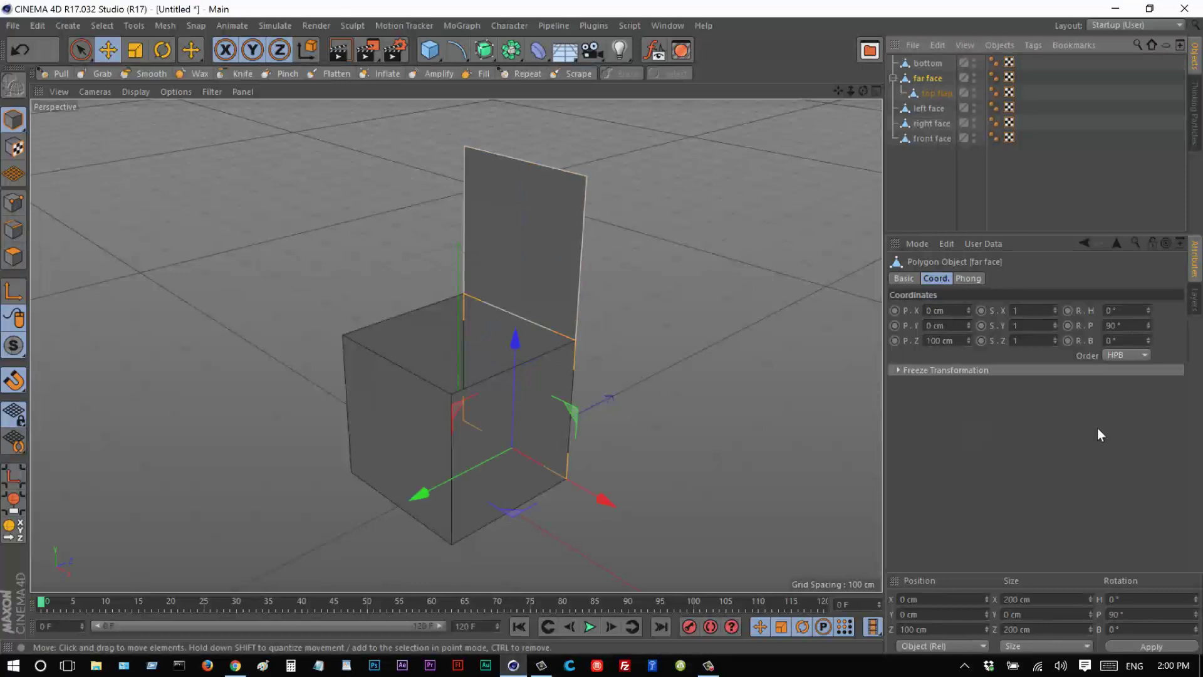
left_click_drag(1146, 326, 1147, 327)
left_click(937, 93)
left_click(1083, 244)
key("ctrl+z")
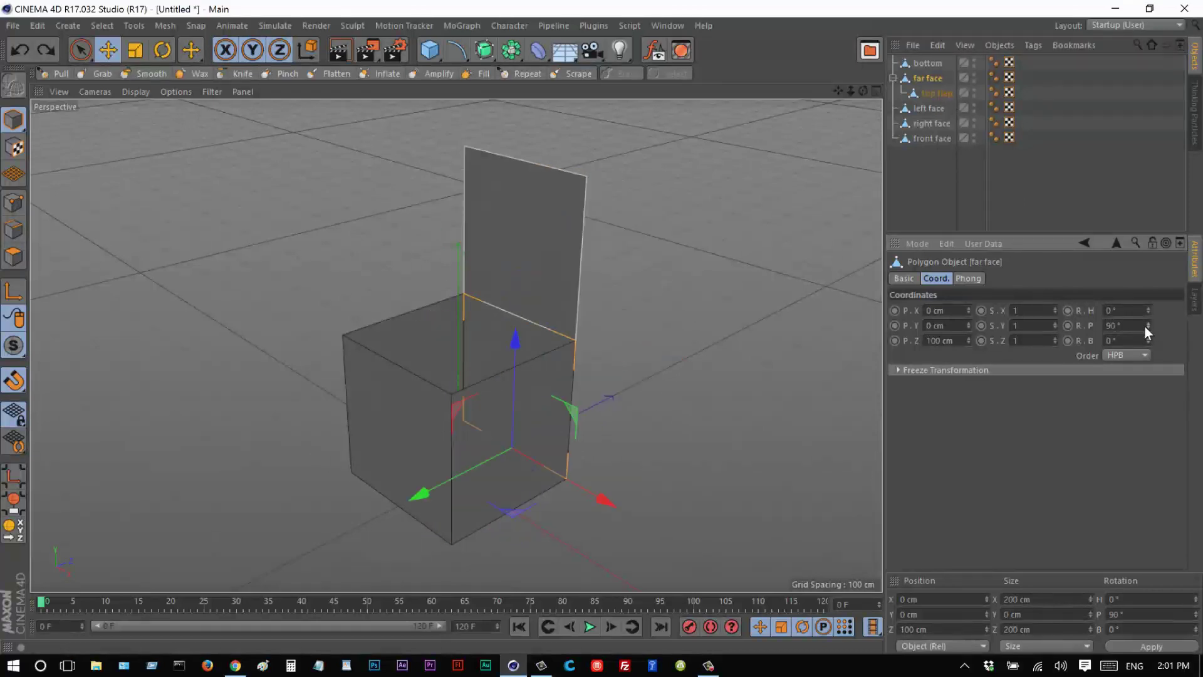
left_click(916, 189)
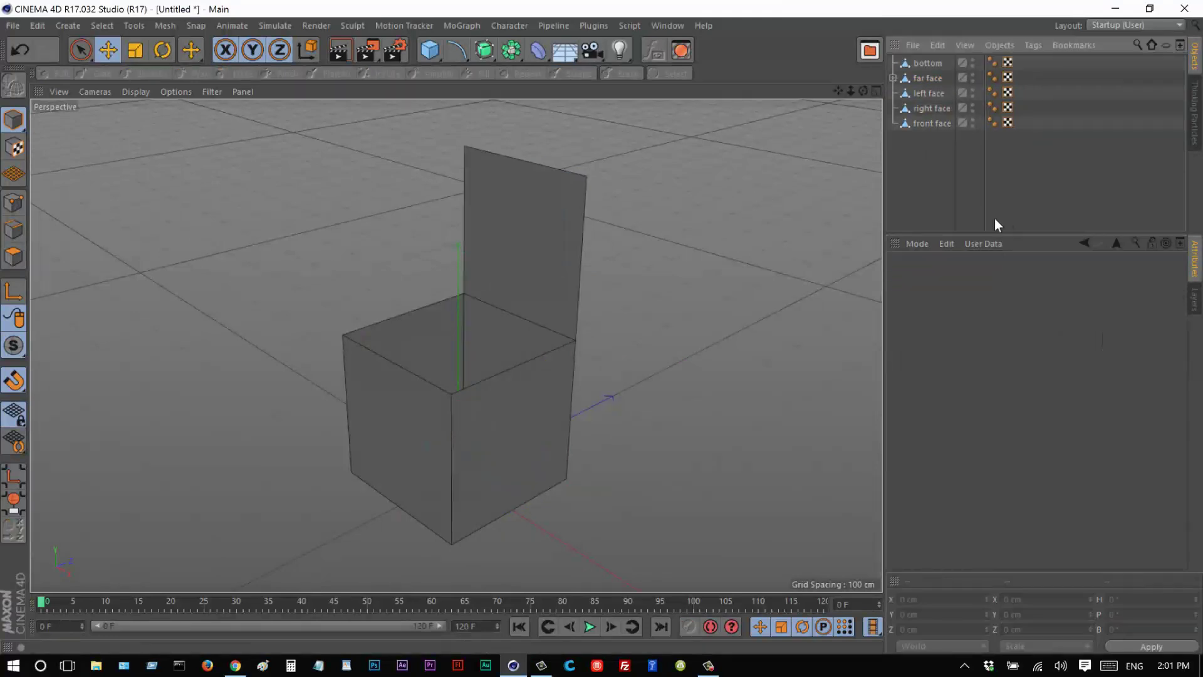
Try turning the left face to a heading of 35°, and undo the rotation.
left_click_drag(849, 92, 600, 333)
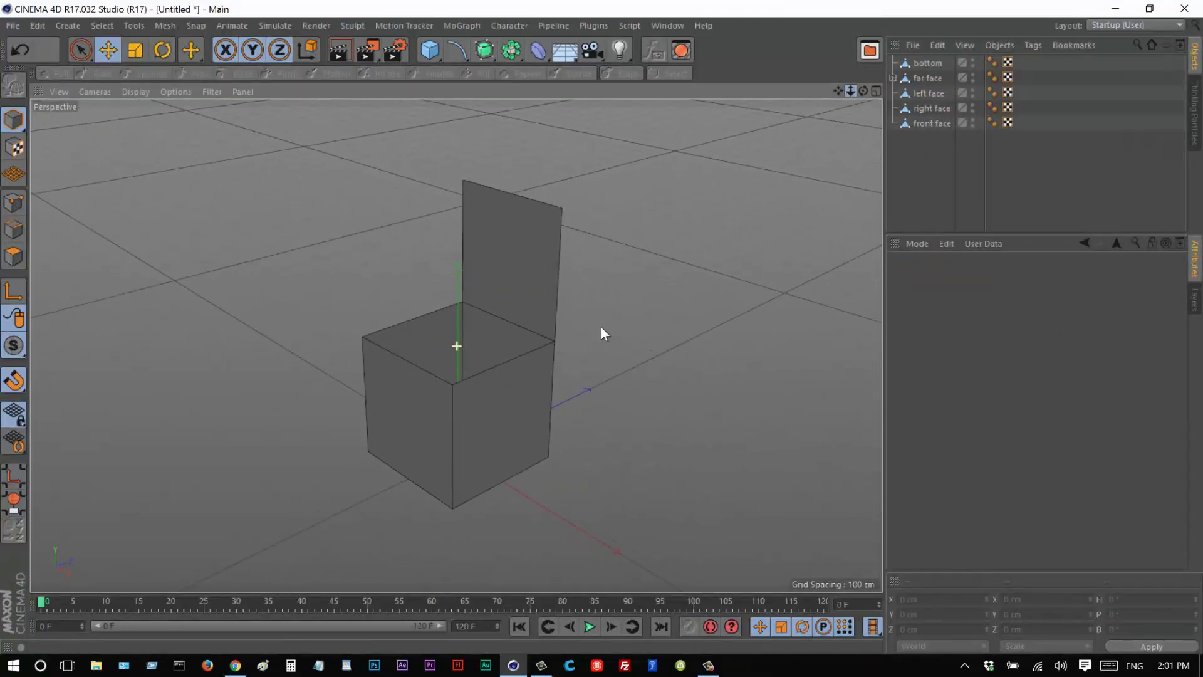
left_click_drag(863, 93, 843, 94)
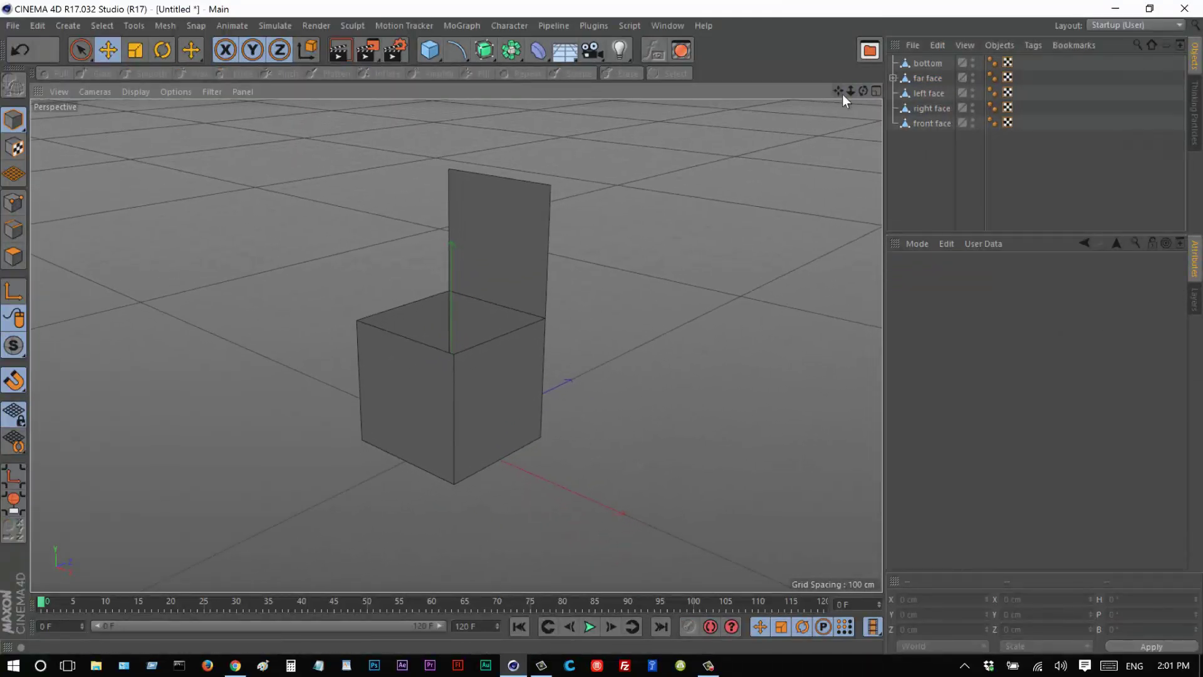
left_click(934, 94)
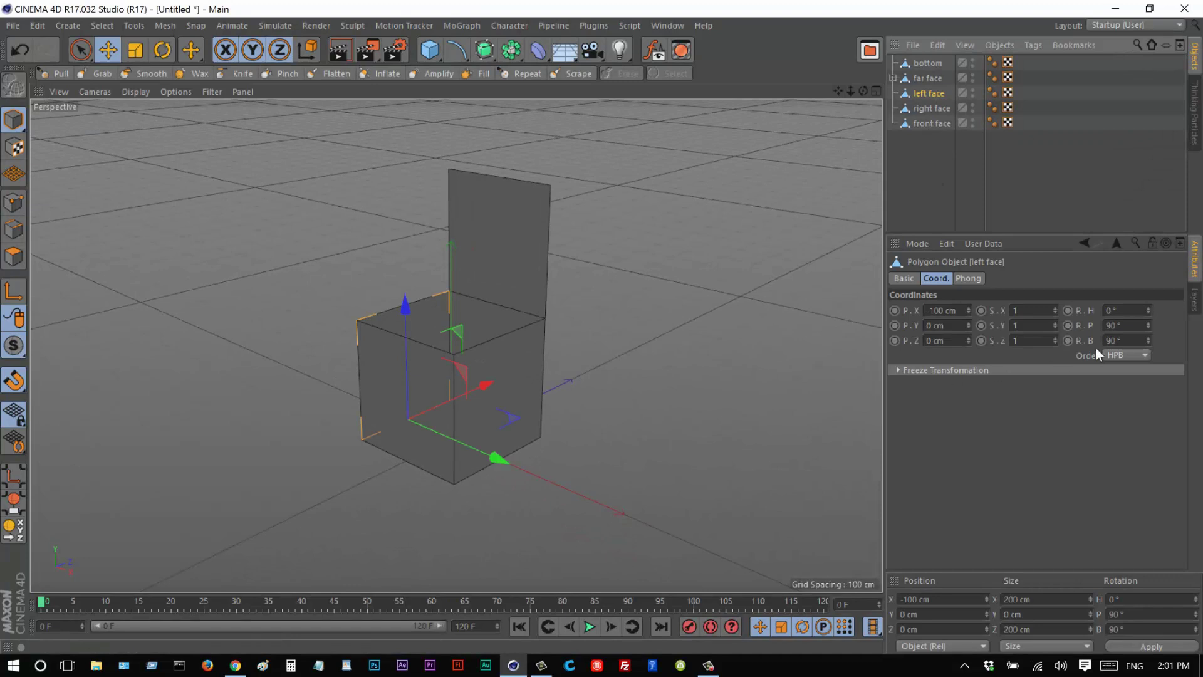
left_click_drag(1148, 323, 1147, 310)
key("ctrl+z")
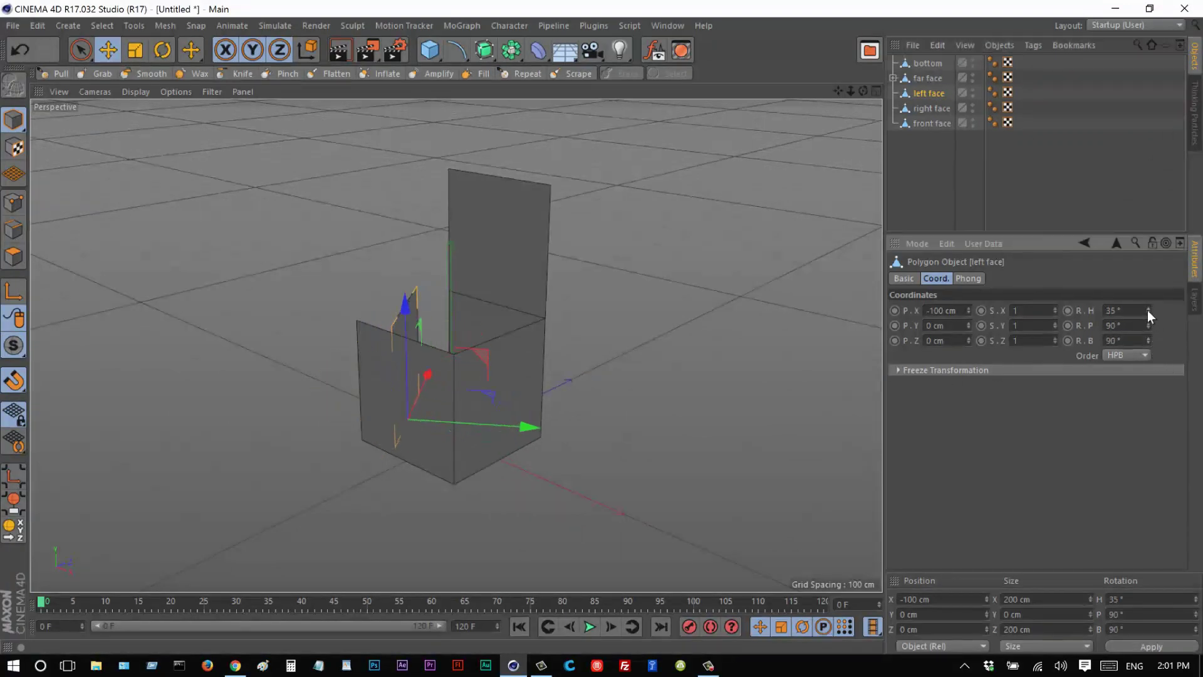
key("ctrl+z")
Rotate the left and right faces 90° outward about their bottom edges so both lie flat on the ground.
key("r")
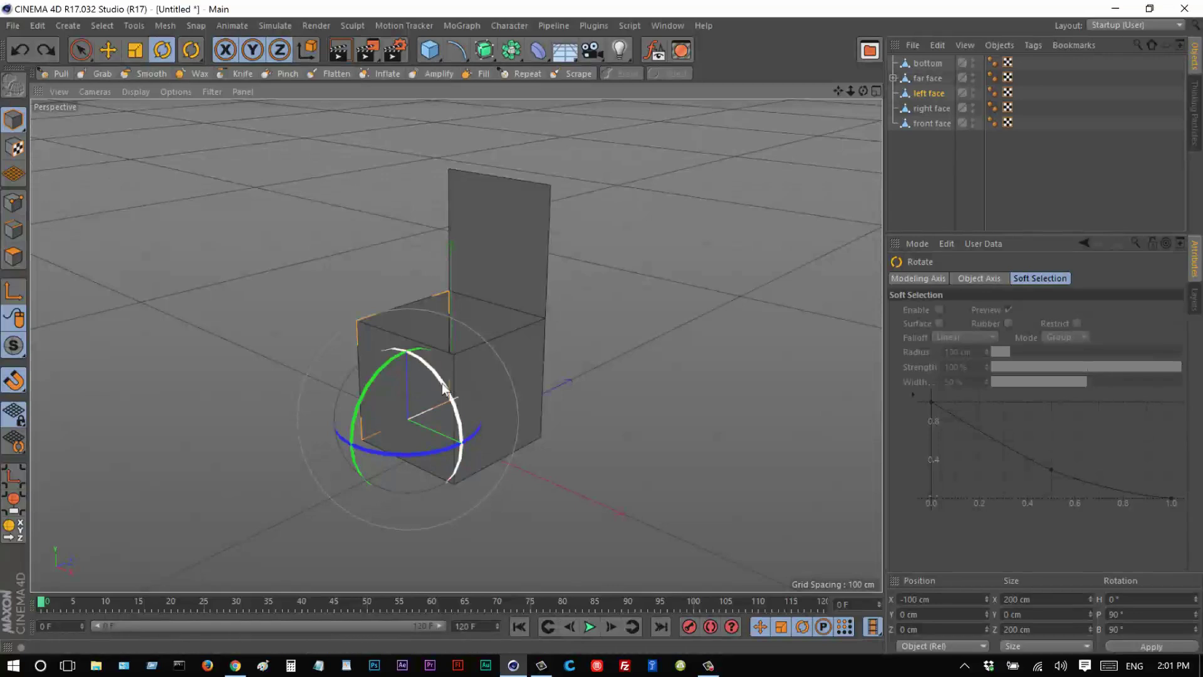
left_click_drag(443, 388, 366, 352)
left_click(517, 356)
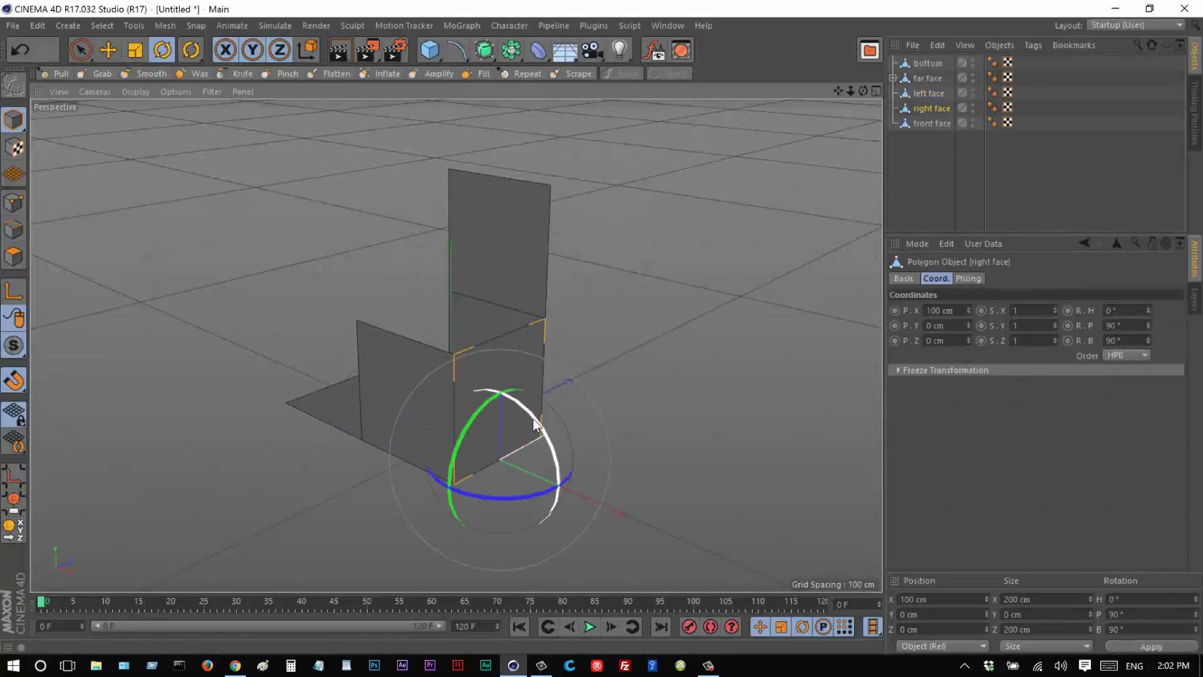
left_click_drag(539, 425, 605, 586)
Rotate the far face with its top flap outward to a pitch of 0° so both lie flat on the ground.
left_click(506, 334)
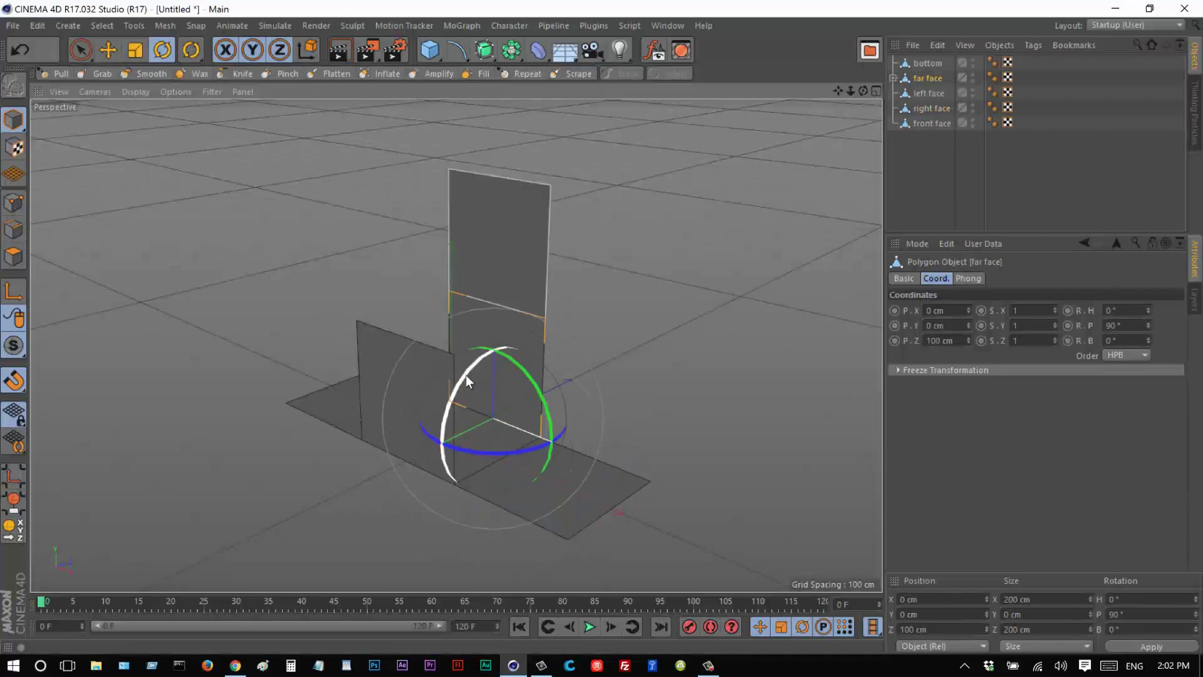
left_click_drag(466, 375, 537, 336)
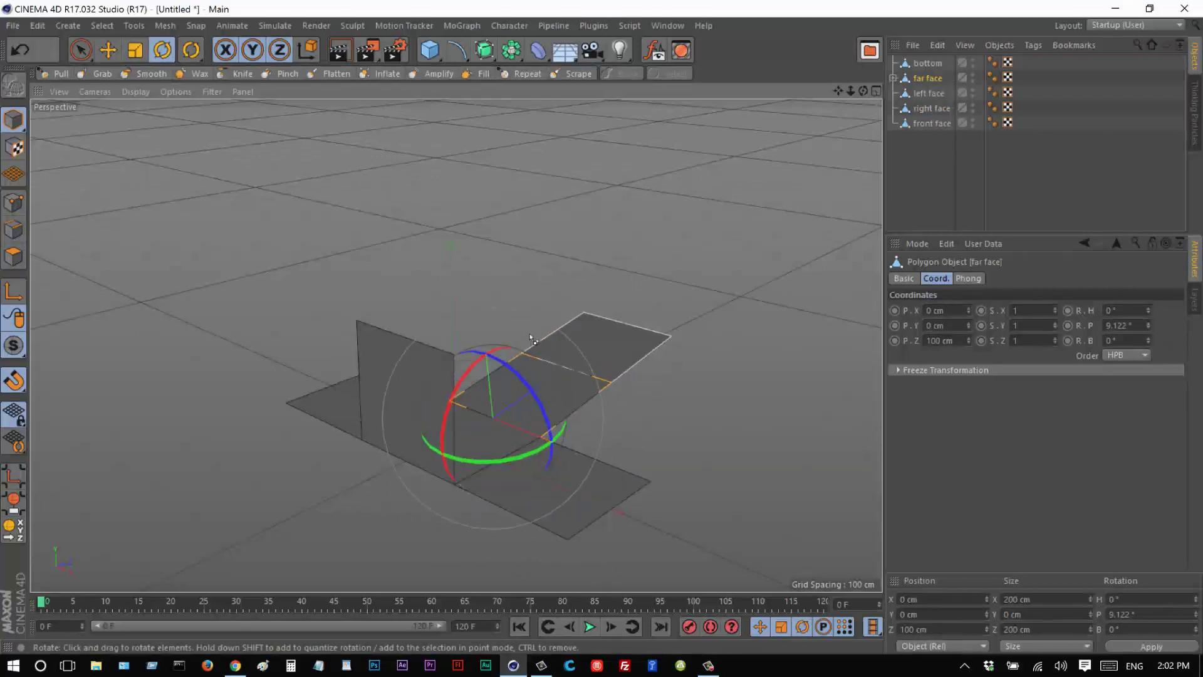
key("ctrl+z")
left_click_drag(477, 364, 579, 322)
Rotate the front face outward about its bottom edge until it lies flat, and clear the selection.
left_click(401, 368)
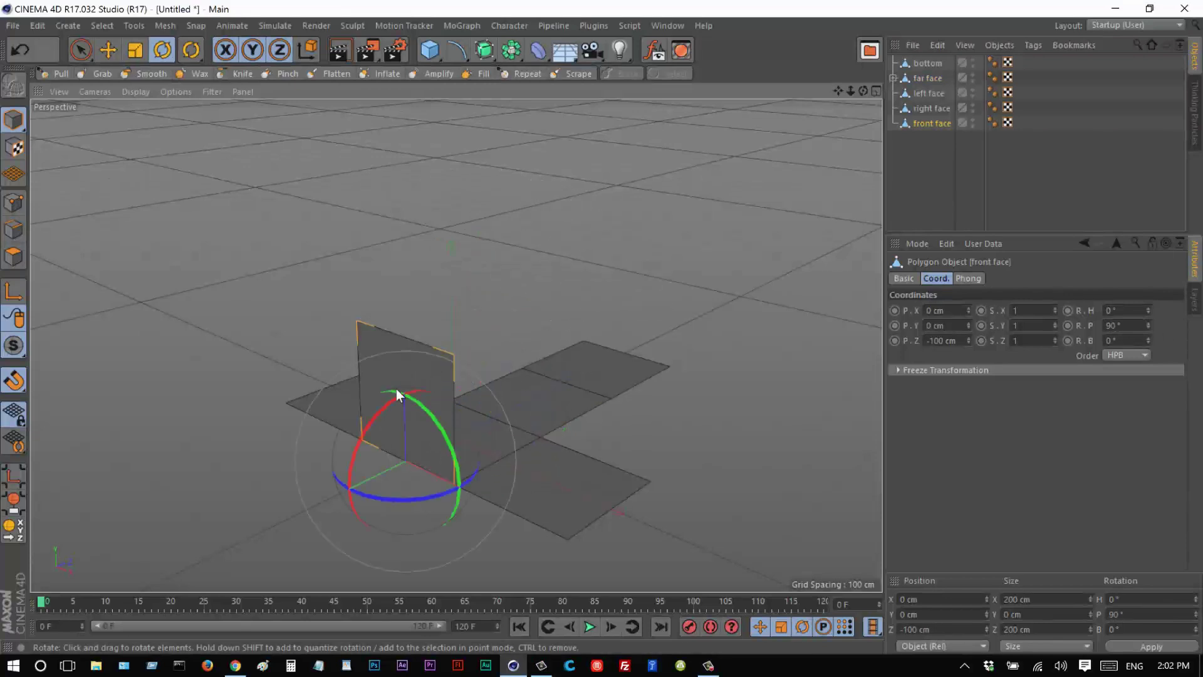
left_click_drag(386, 405, 379, 488)
left_click(424, 275)
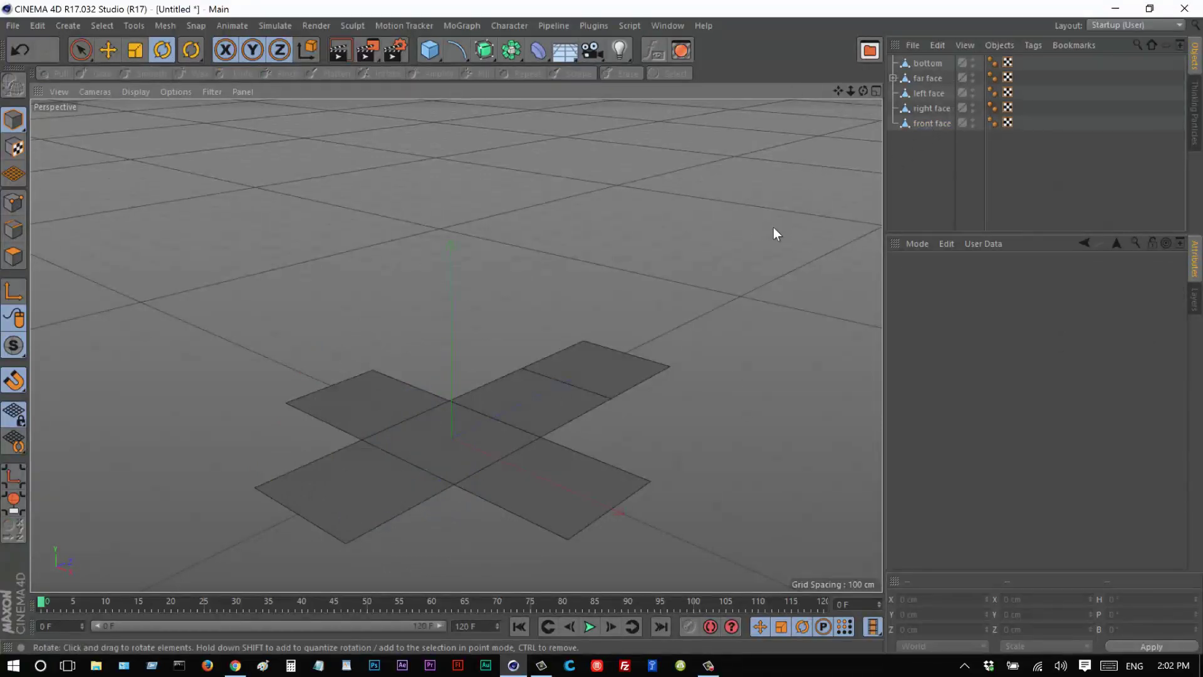
Move the timeline to frame 10 and select the far face.
left_click_drag(851, 92, 555, 272)
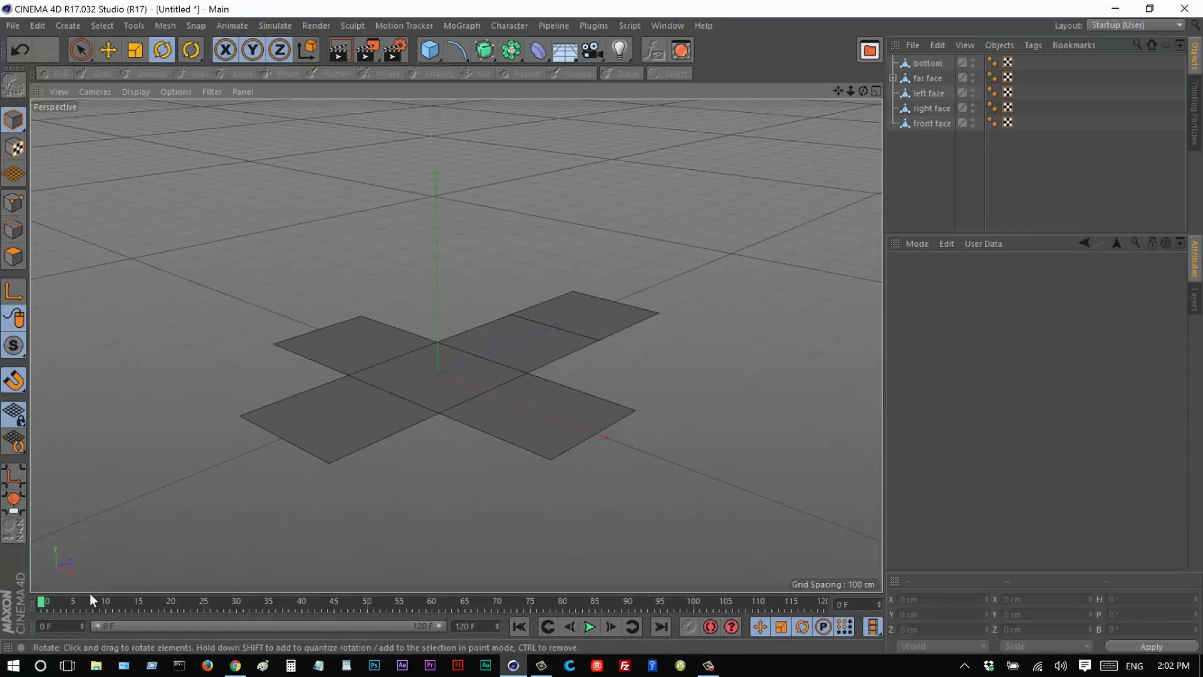
left_click(105, 605)
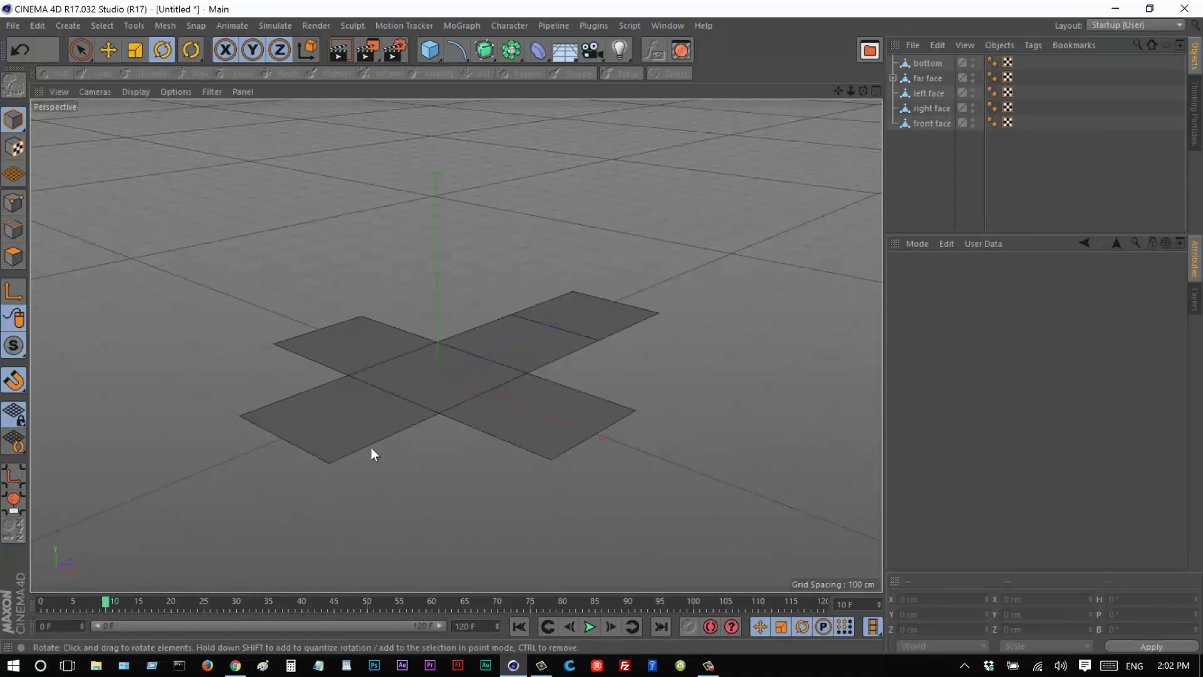
left_click(933, 63)
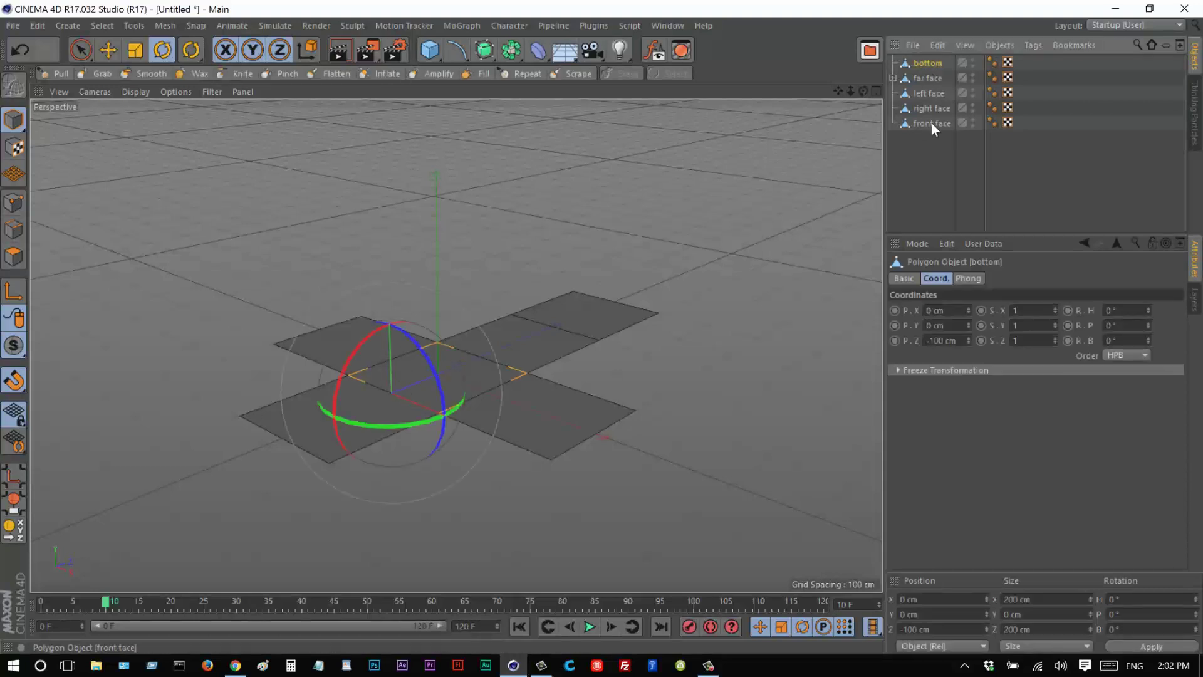
key("ctrl+z")
left_click(928, 82)
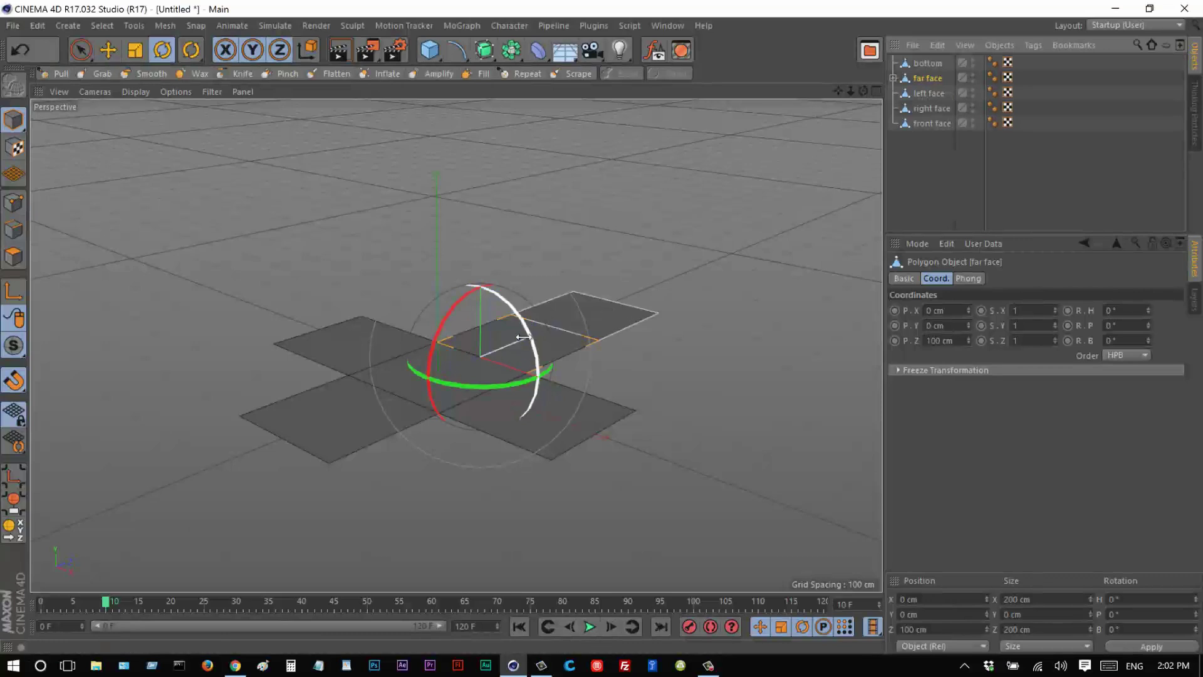
Select the left face, try out which rotation angle folds it upward, and undo the test rotations.
left_click(933, 94)
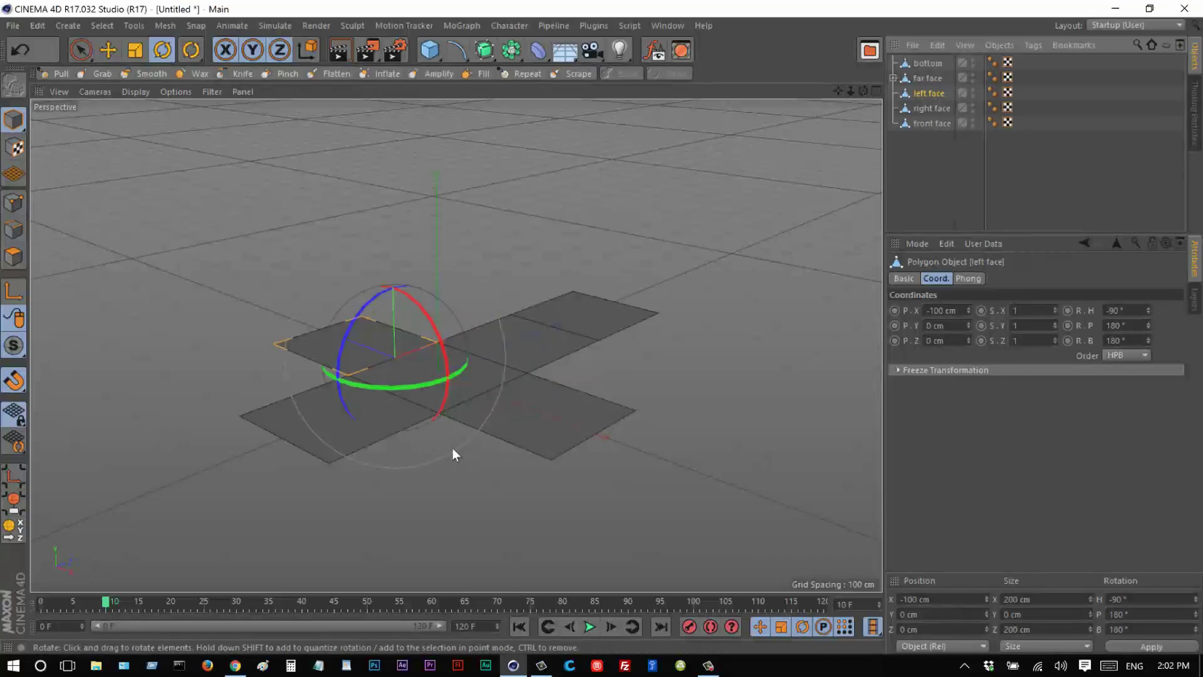
mouse_move(1149, 310)
left_mouse_down()
mouse_move(1158, 298)
mouse_move(1151, 344)
mouse_move(1147, 325)
left_mouse_up()
key("ctrl+z")
key("ctrl+z")
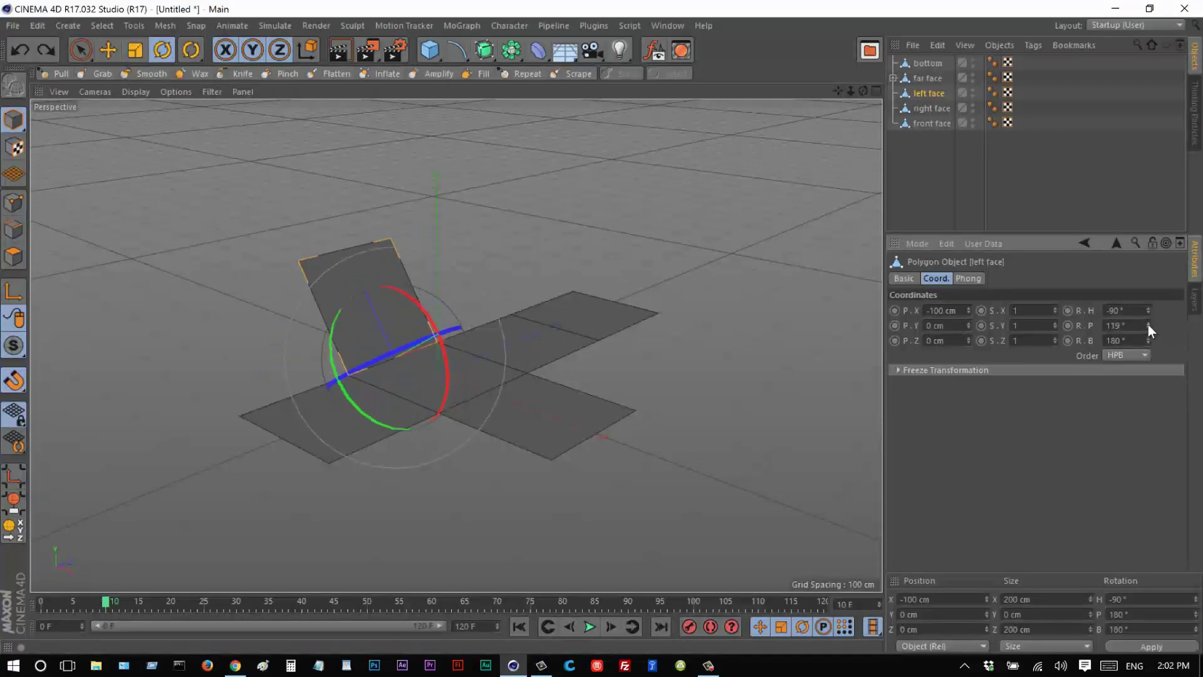
key("ctrl+z")
key("ctrl+z")
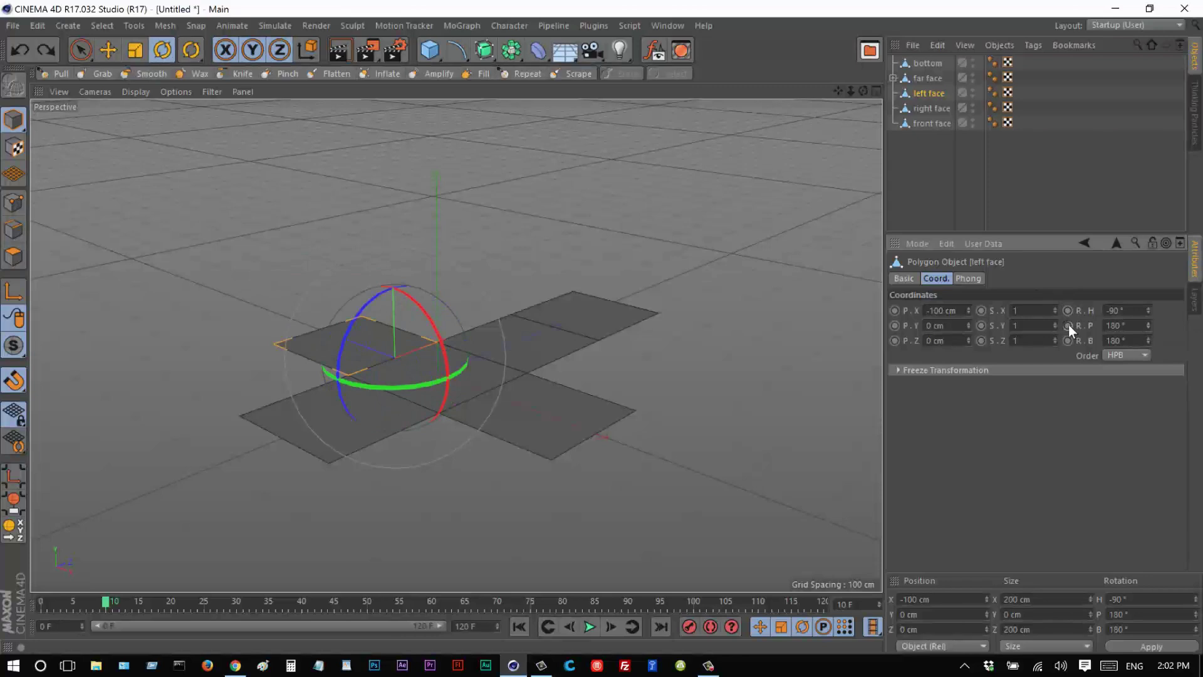
Keyframe the left face's pitch at 180° on frame 10 and at 90° on frame 40, and check the fold.
left_click(1069, 325)
left_click(301, 600)
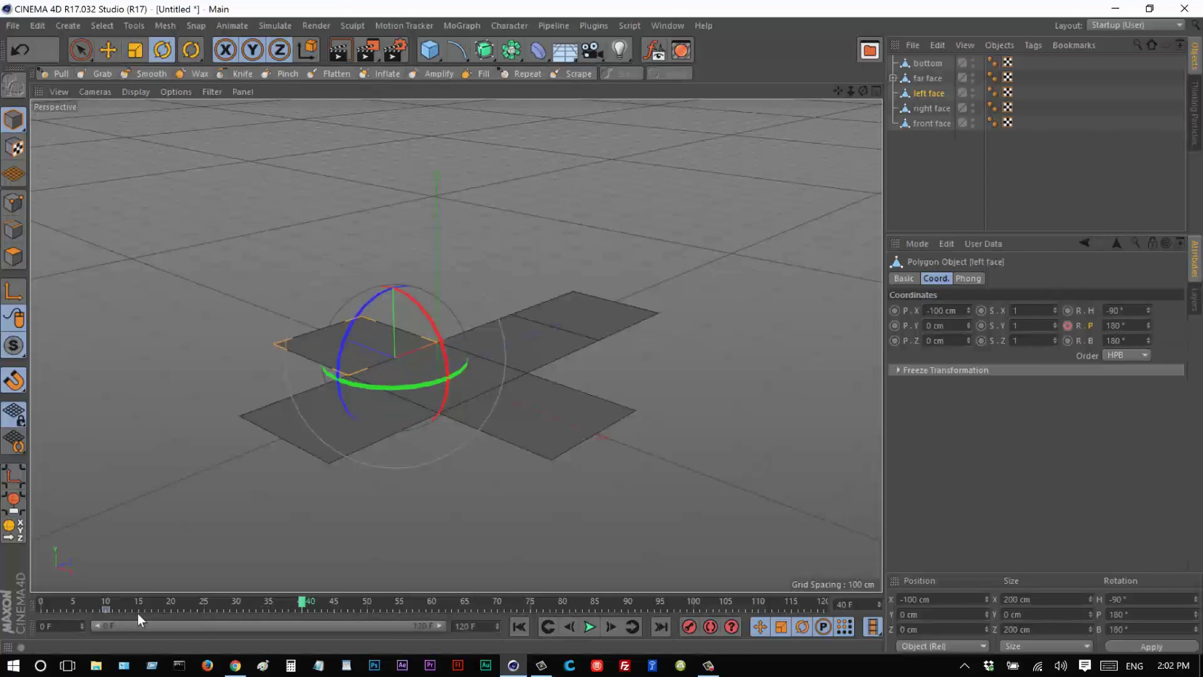
left_click_drag(1147, 322, 1149, 326)
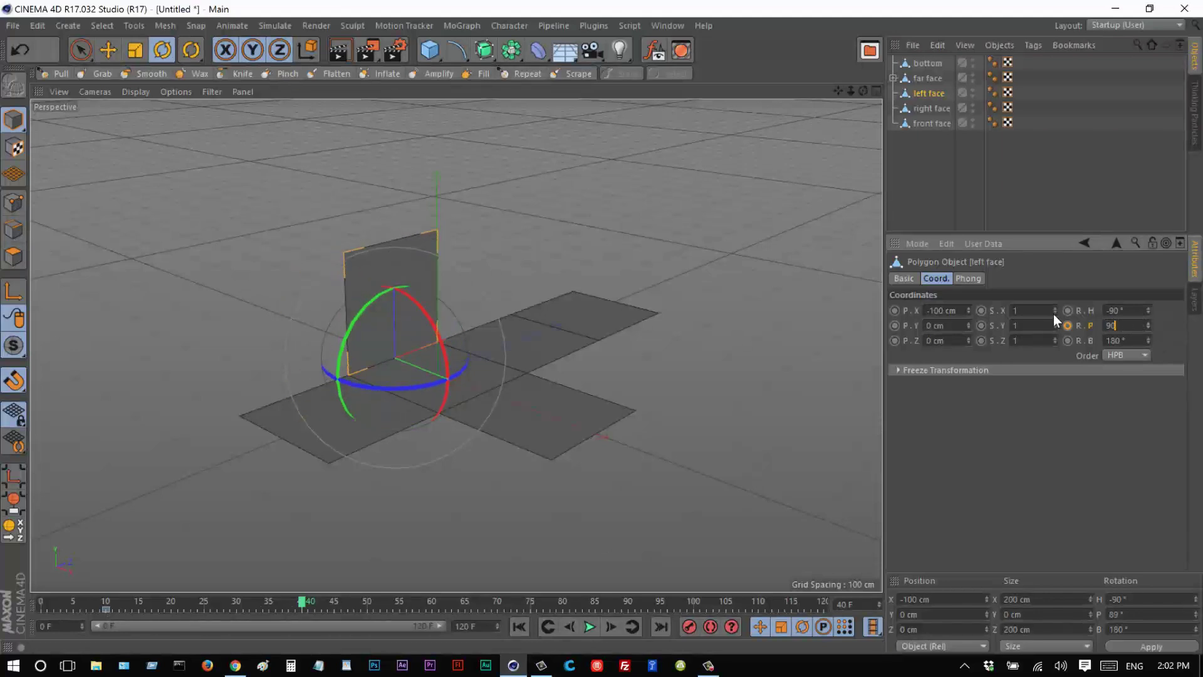
left_click(743, 449)
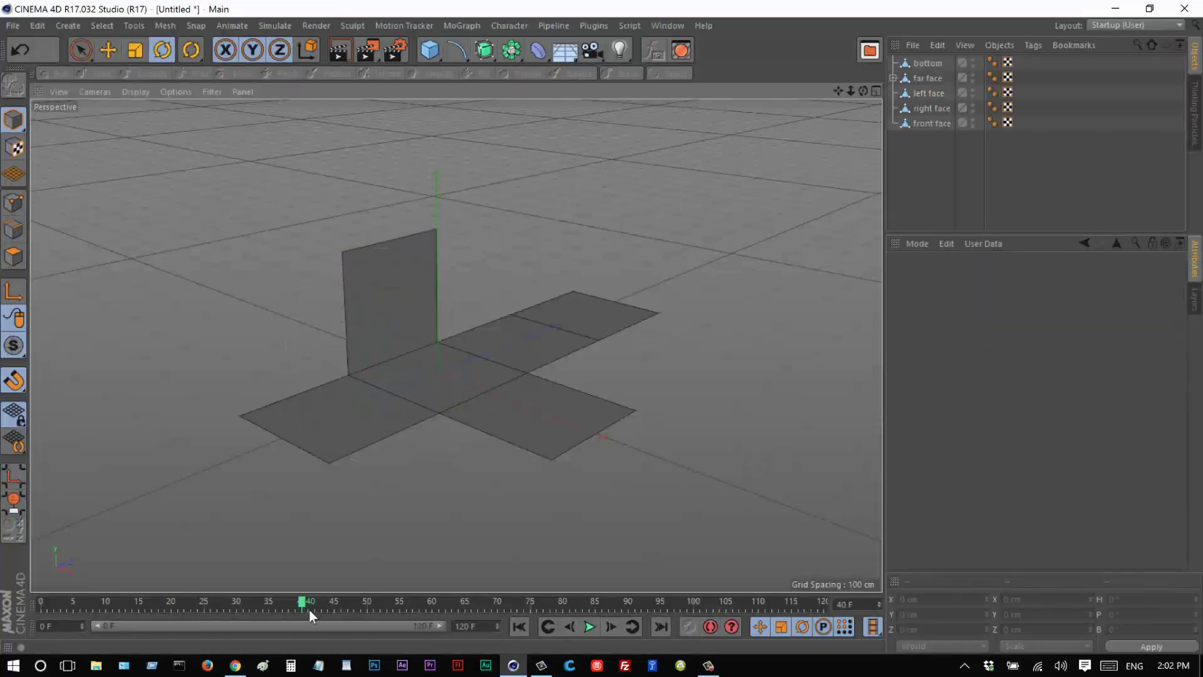
left_click_drag(310, 608, 371, 544)
Select the front face and keyframe its pitch at 180° on frame 15.
left_click(930, 93)
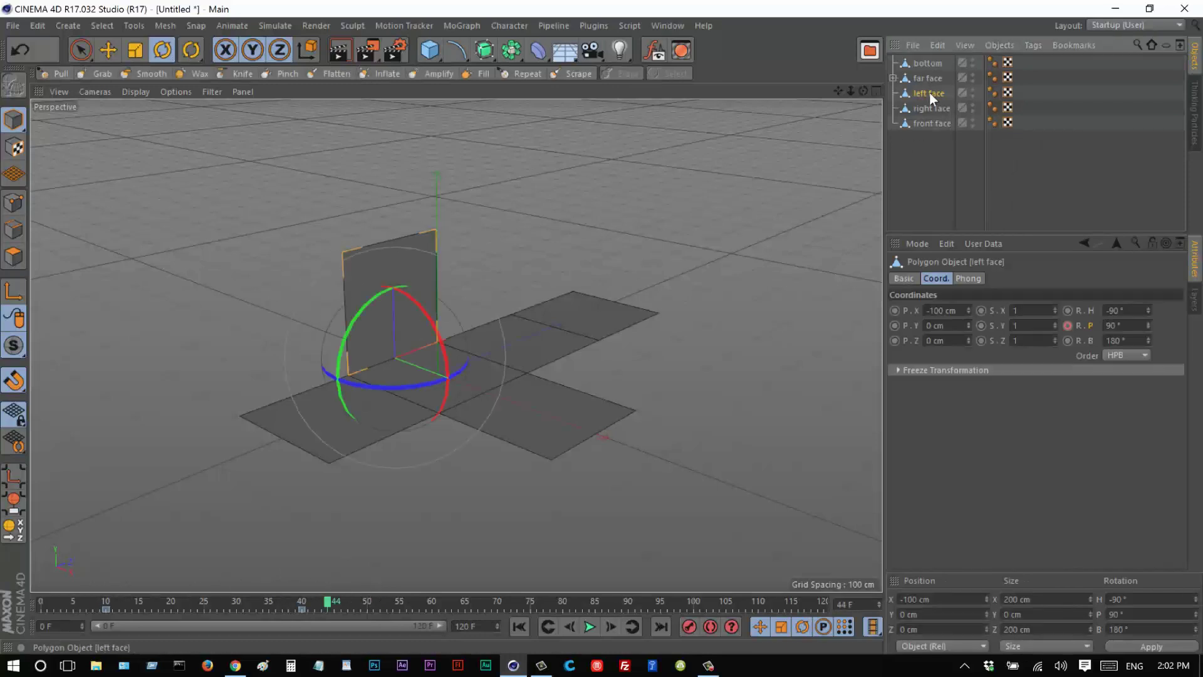
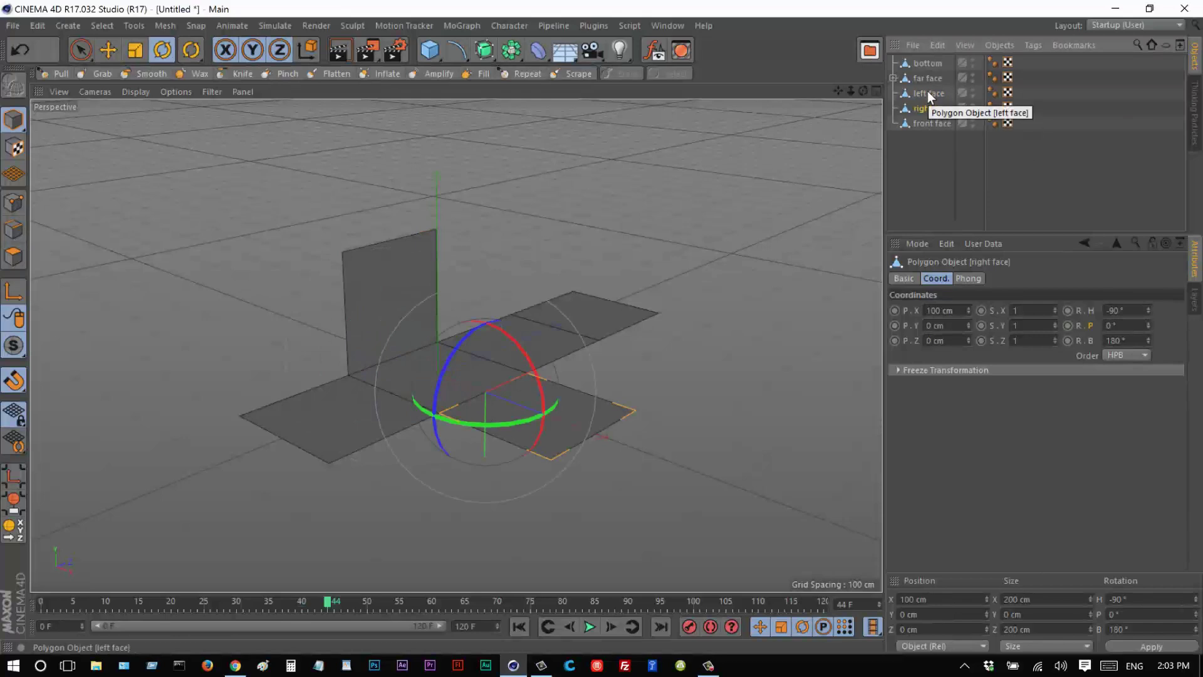
left_click(927, 92)
left_click(931, 123)
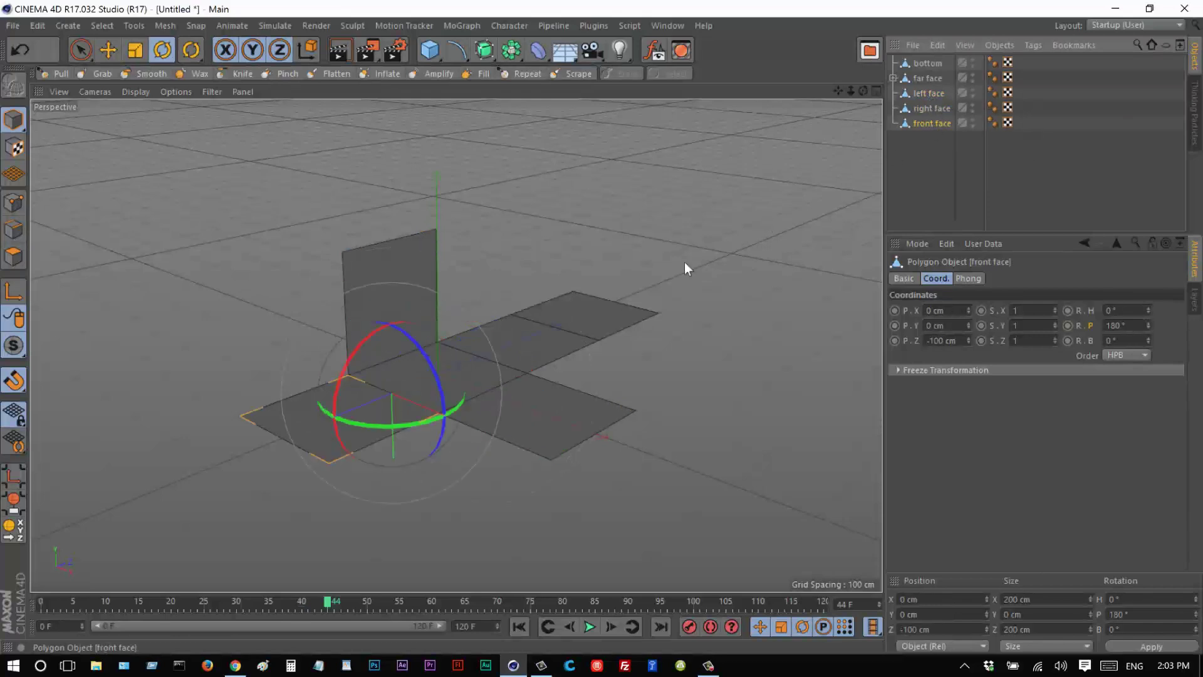
left_click(138, 601)
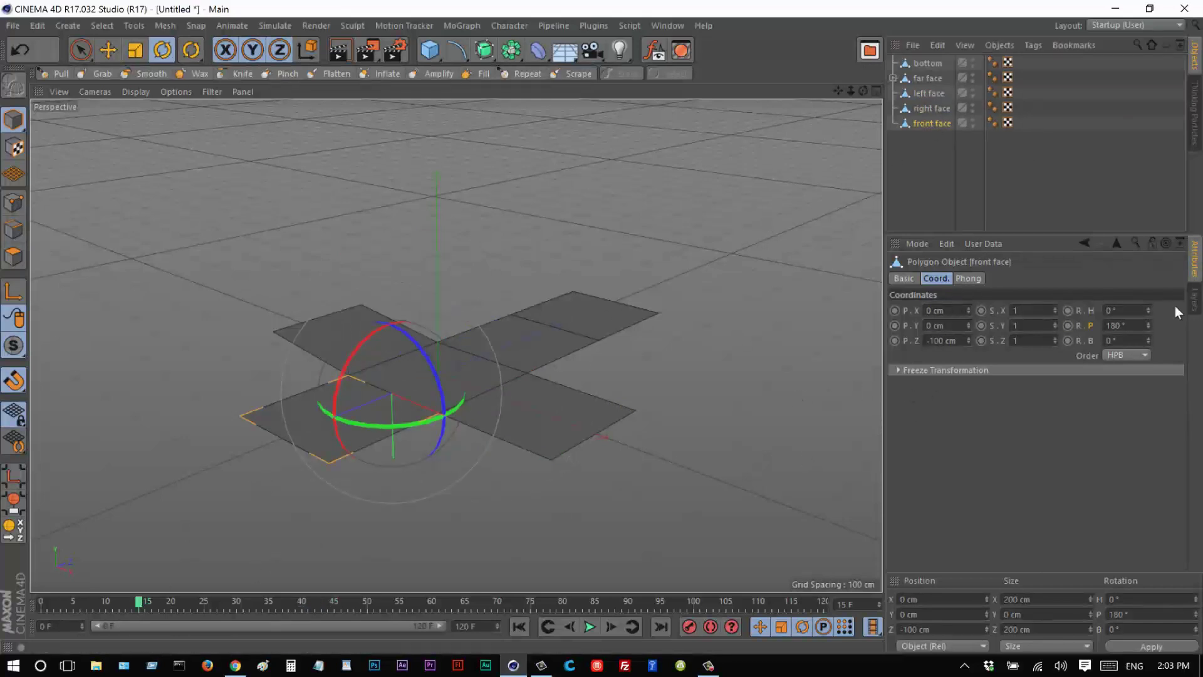
mouse_move(1150, 322)
left_mouse_down()
mouse_move(1152, 333)
mouse_move(1150, 318)
left_mouse_up()
key("ctrl+z")
left_click(1067, 326, "ctrl")
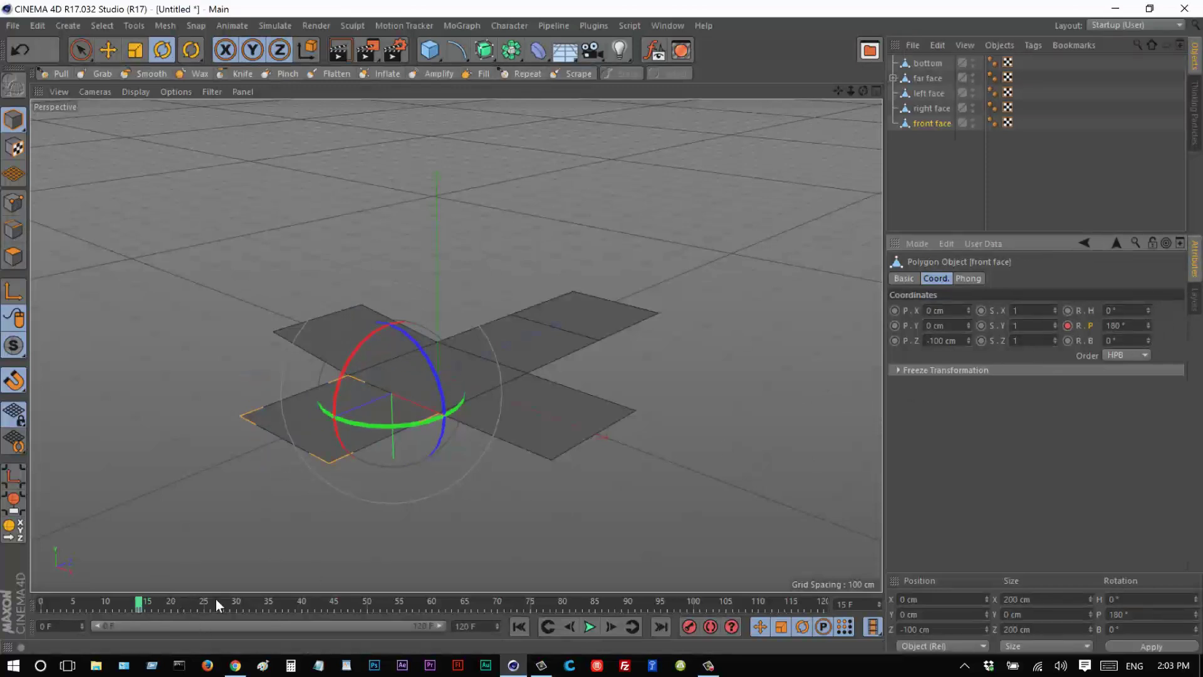
Set the front face's pitch to 90° on frame 45 and record the keyframe.
left_click(333, 603)
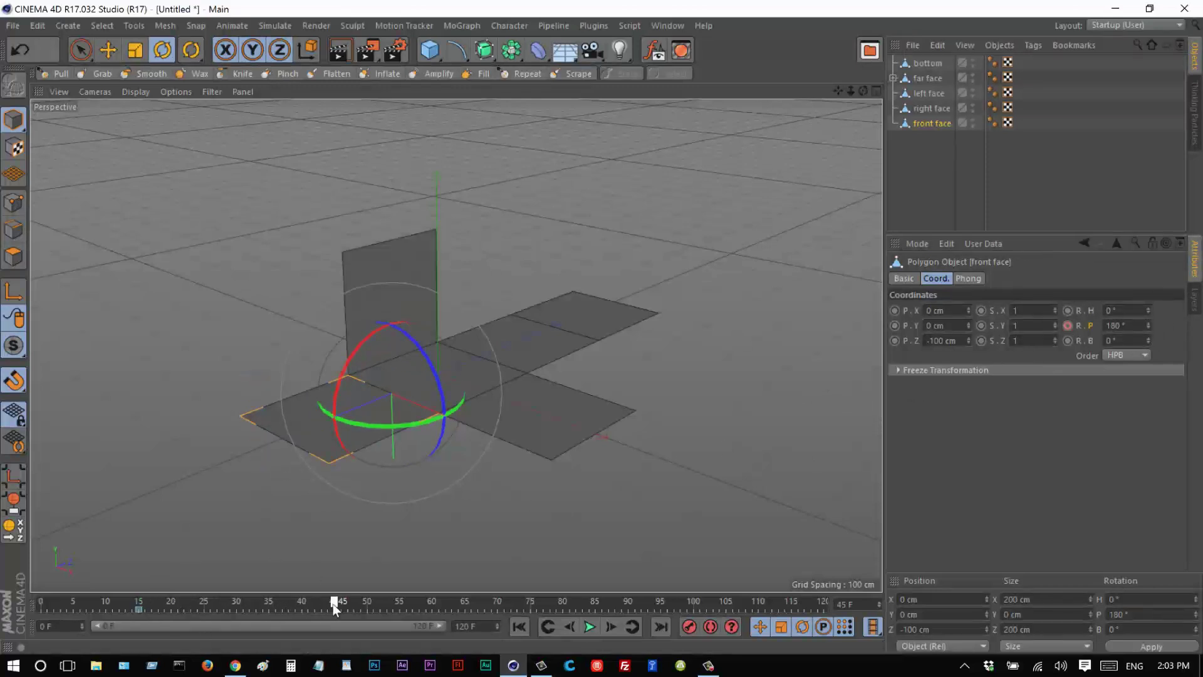
left_click(1118, 325)
type("90")
key("Return")
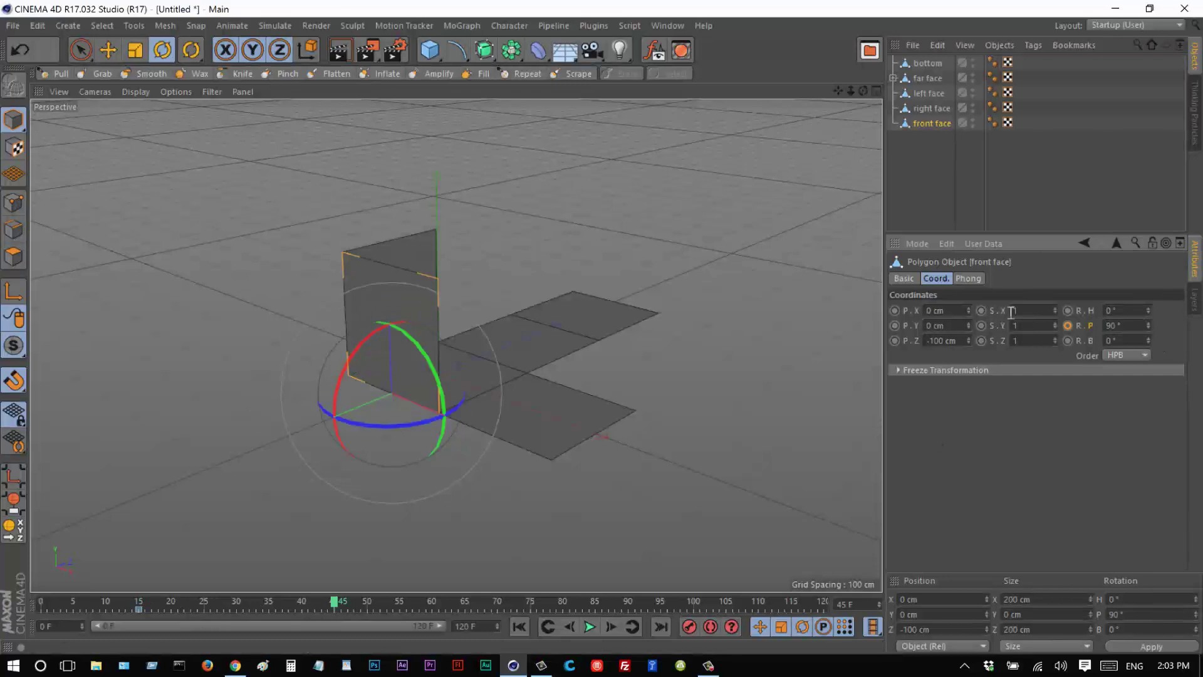
left_click(1067, 326, "ctrl")
Keyframe the right face's pitch at 0° on frame 20 and at 90° on frame 50.
mouse_move(335, 602)
left_mouse_down()
mouse_move(88, 611)
mouse_move(352, 603)
mouse_move(92, 612)
mouse_move(333, 607)
mouse_move(170, 610)
left_mouse_up()
left_click(542, 436)
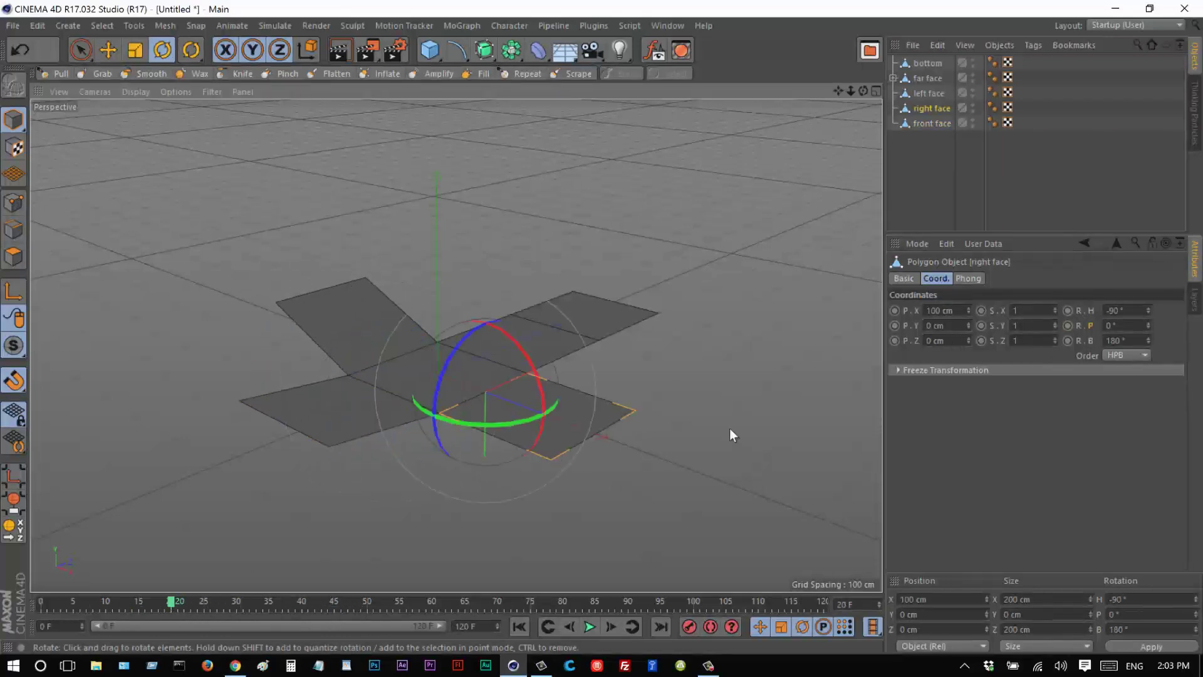
left_click(1068, 326, "ctrl")
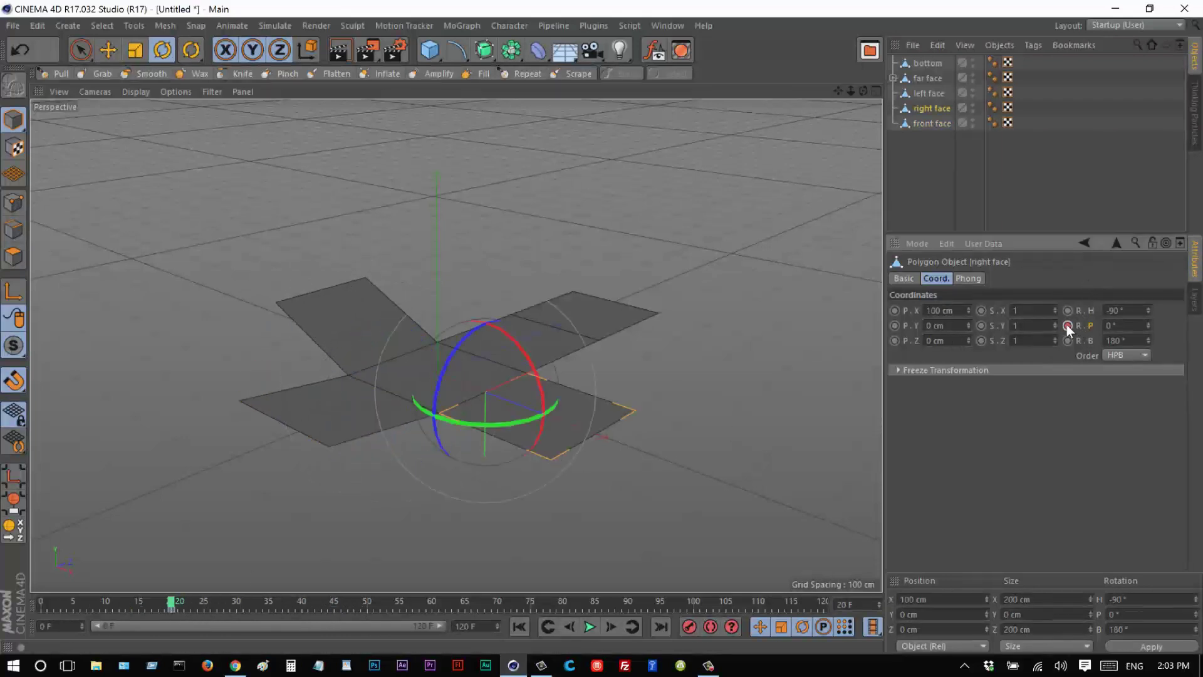
left_click(367, 603)
left_click_drag(1148, 325, 1146, 326)
double_click(1113, 325)
type("90")
key("Return")
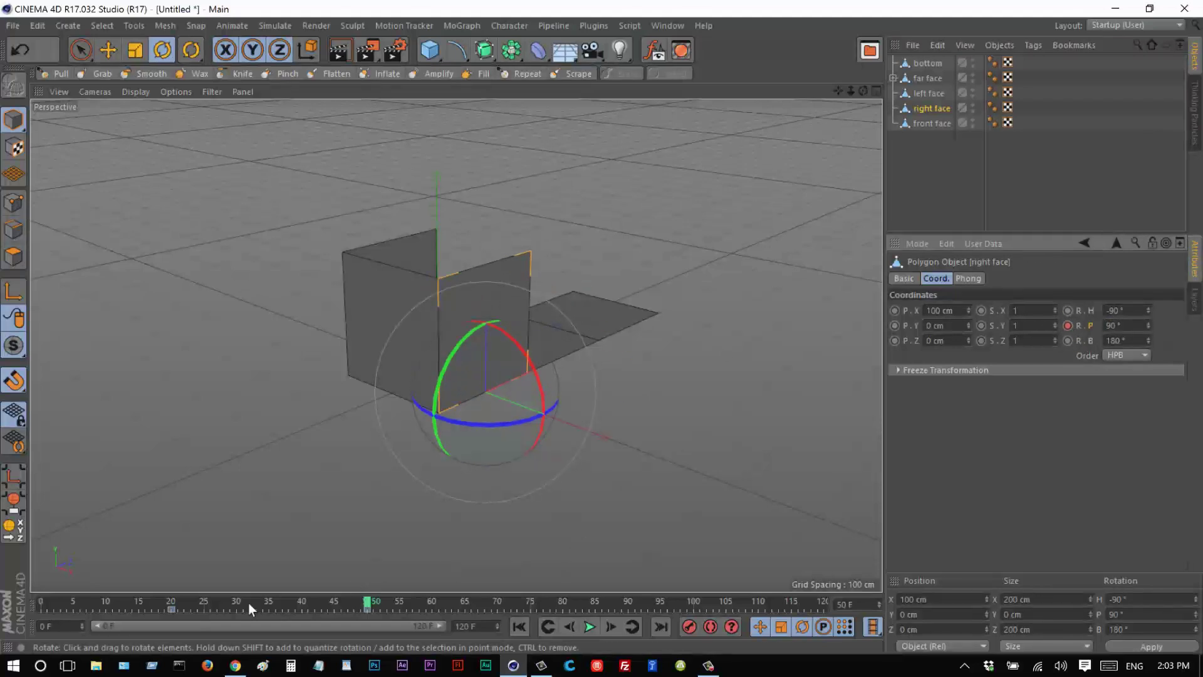
Keyframe the far face's pitch at 0° on frame 25 and at 90° on frame 55.
mouse_move(141, 602)
left_mouse_down()
mouse_move(373, 622)
mouse_move(97, 614)
mouse_move(310, 612)
mouse_move(204, 615)
left_mouse_up()
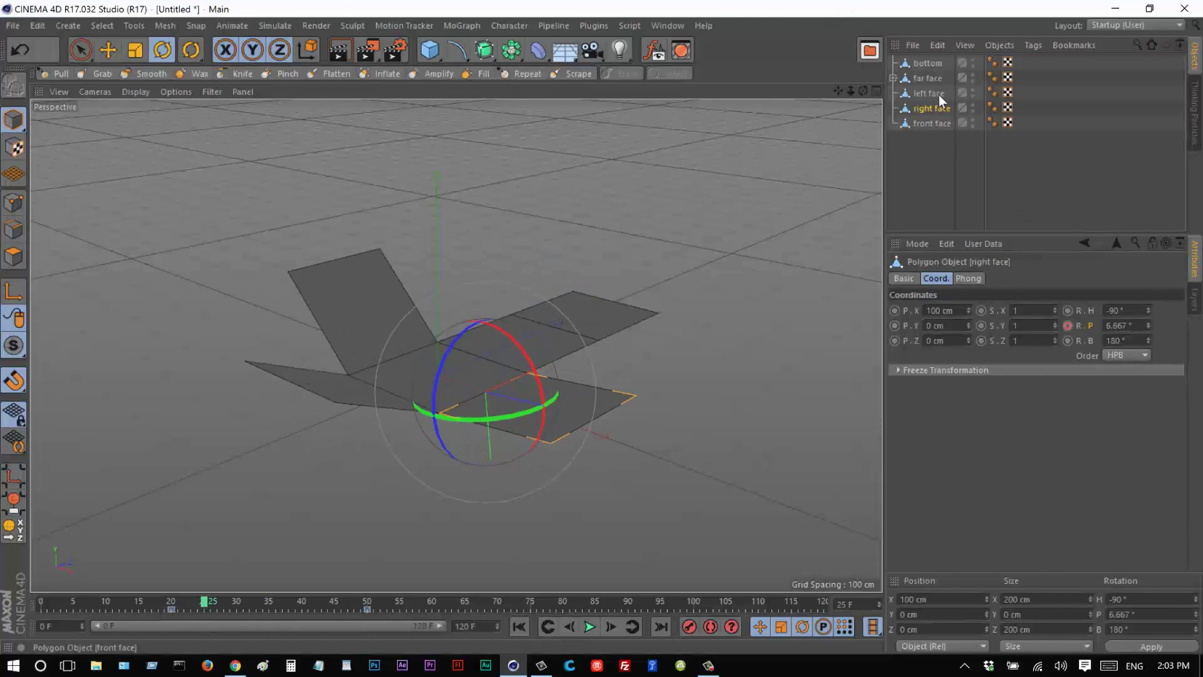
left_click(927, 78)
left_click(892, 77)
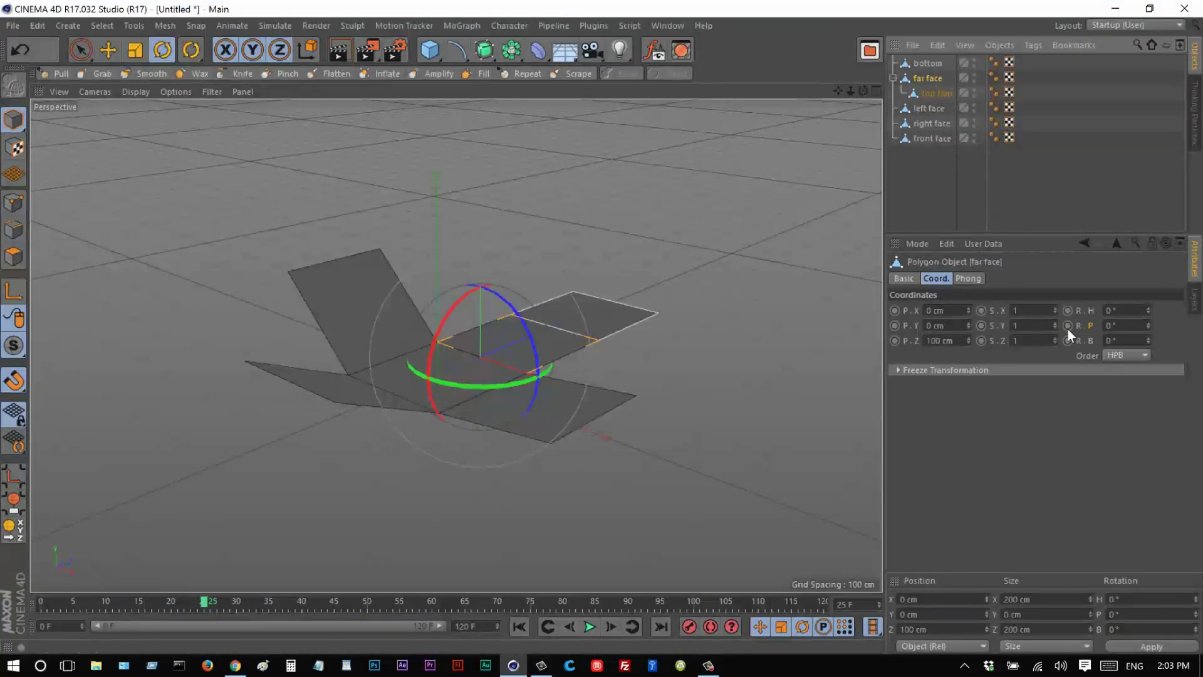
left_click_drag(1152, 326, 1067, 352)
key("ctrl+z")
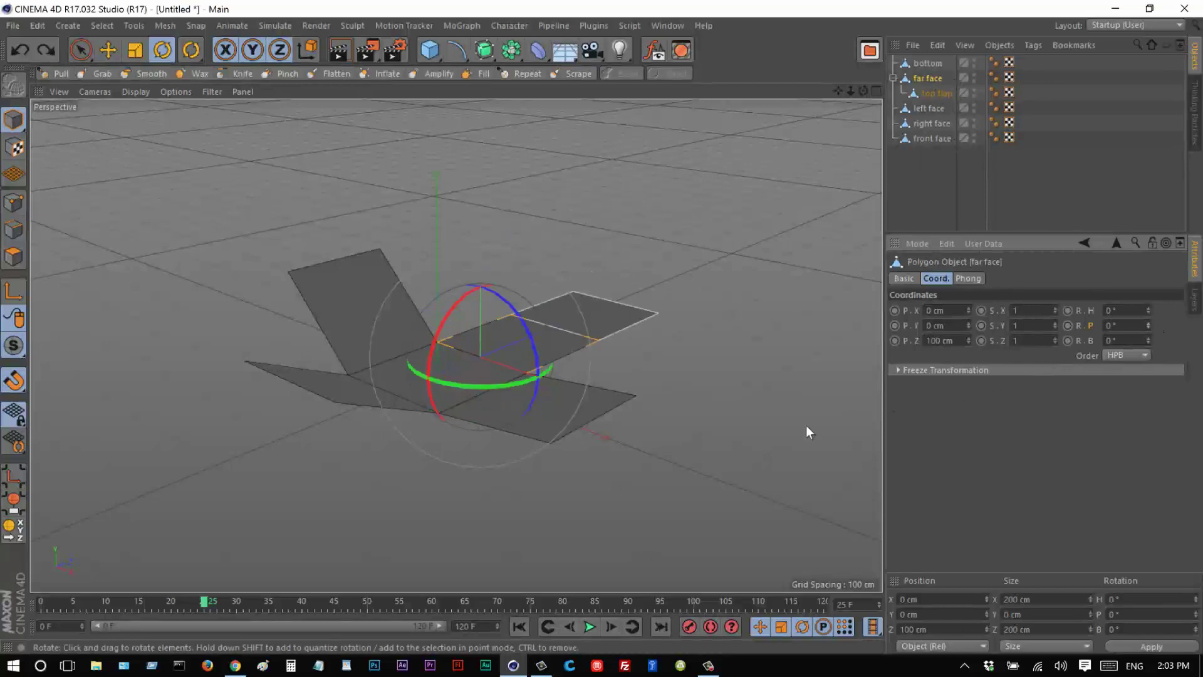
left_click(1067, 326)
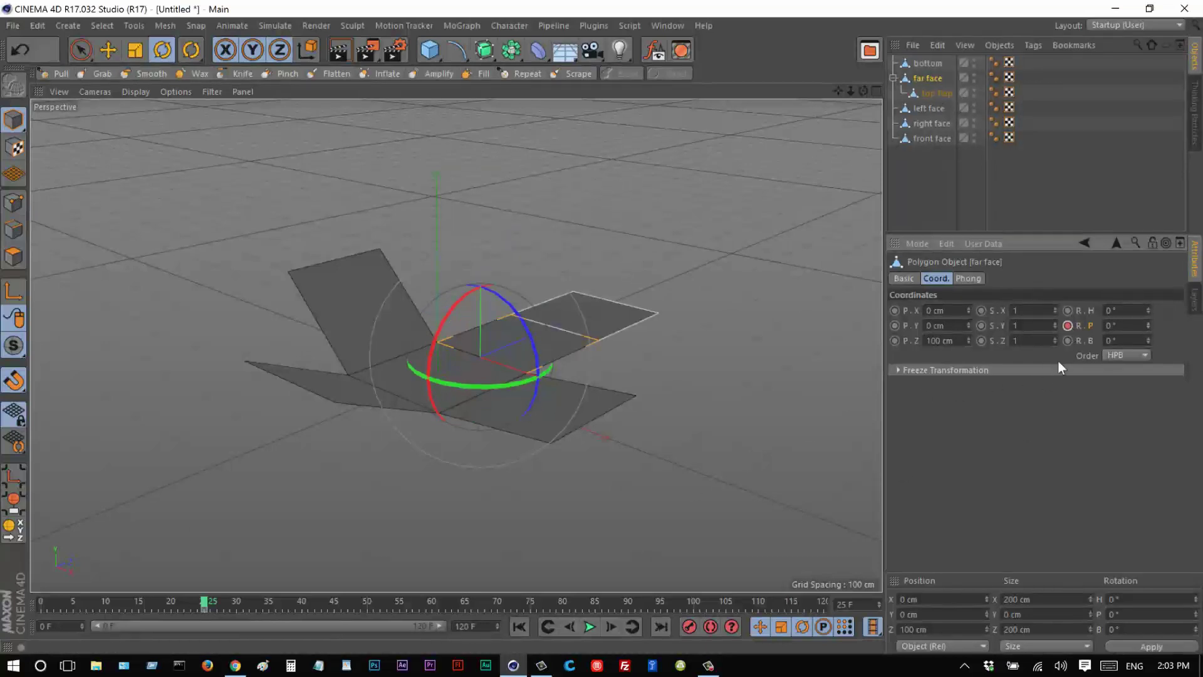
left_click(392, 602)
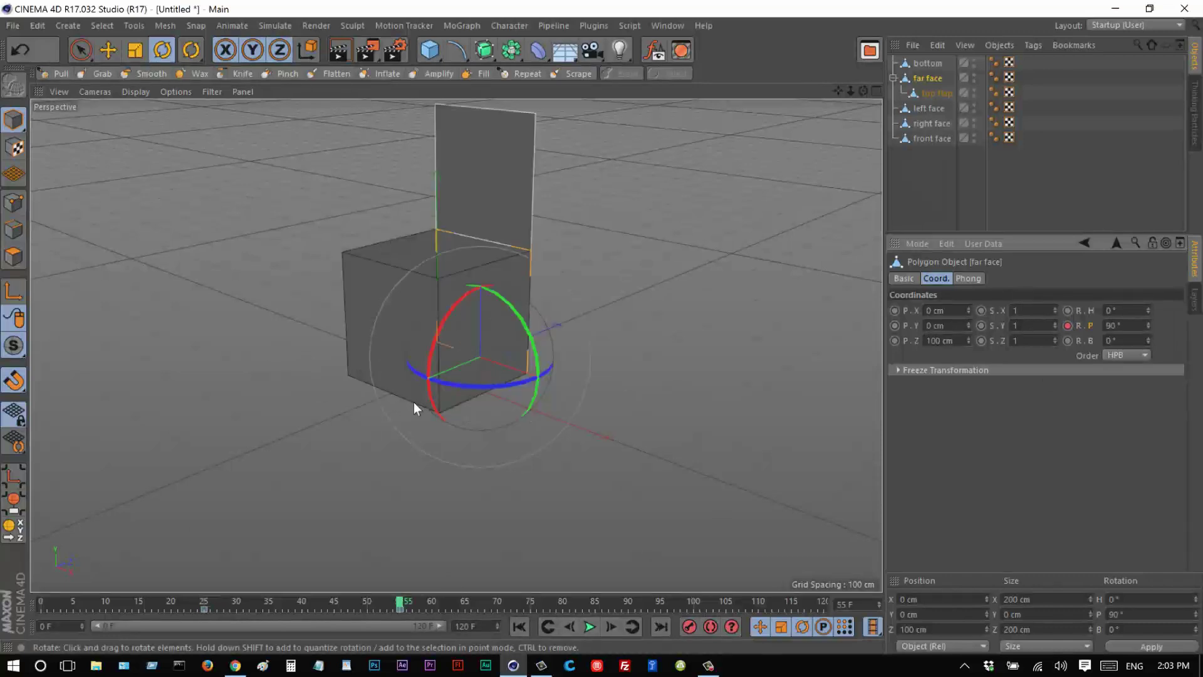
left_click(126, 600)
Keyframe the top flap's pitch at 0° on frame 50 and at 90° on frame 70.
left_click_drag(125, 596, 367, 604)
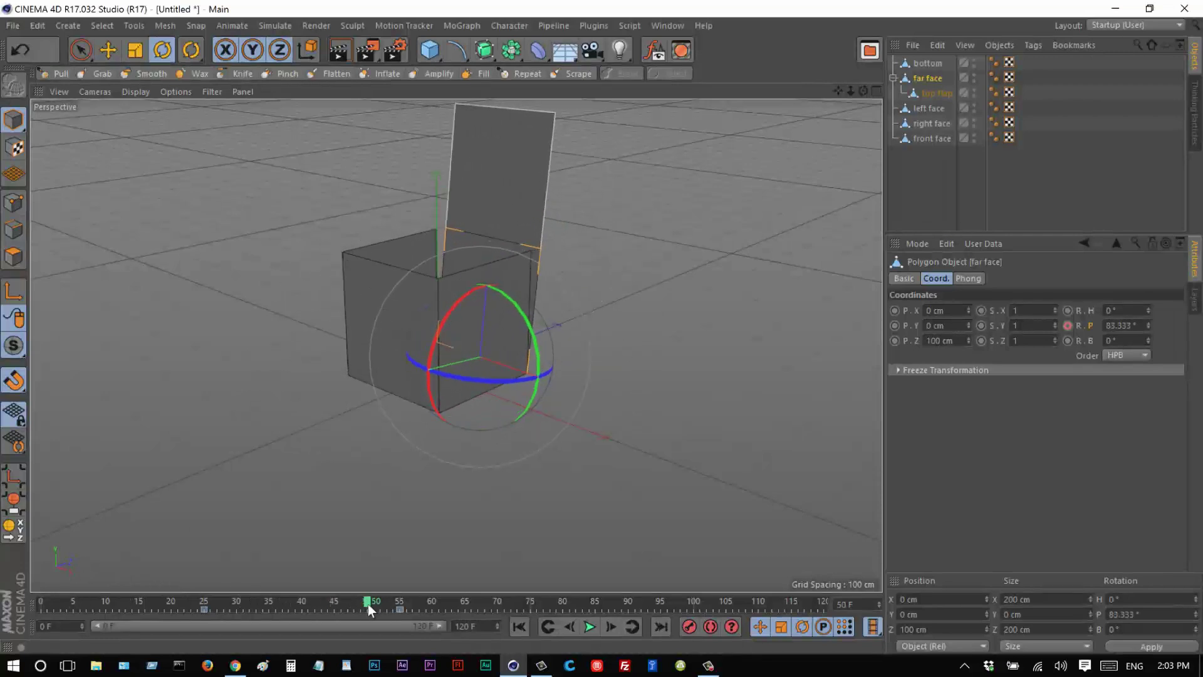
left_click(936, 93)
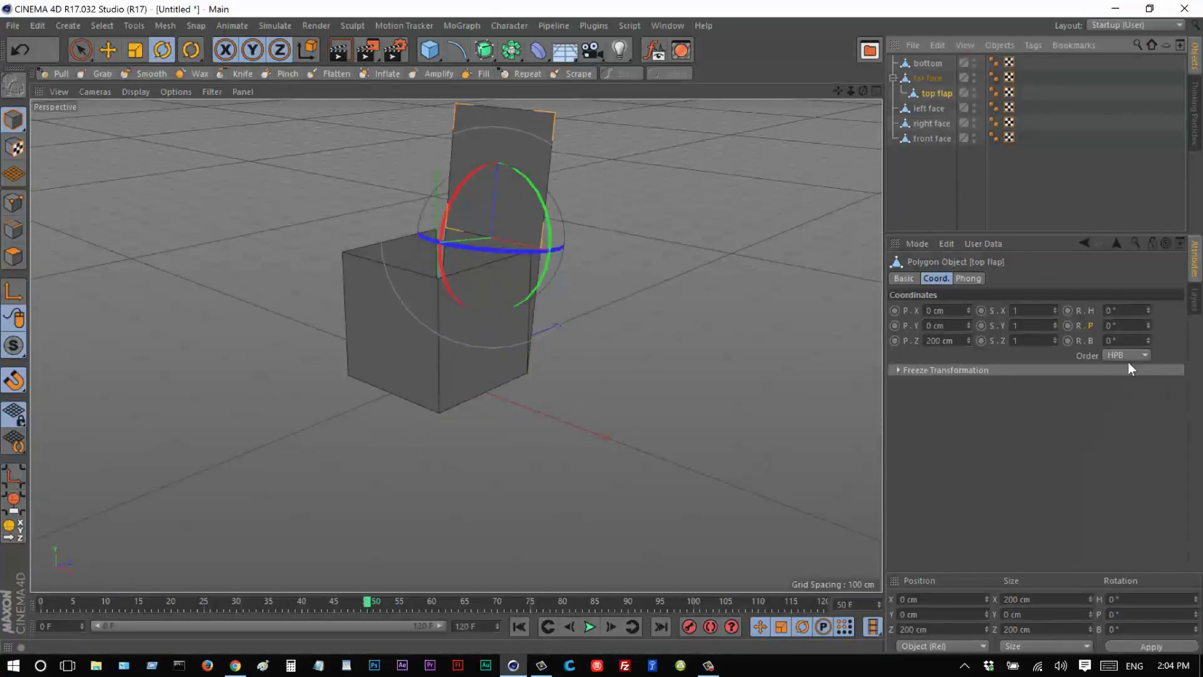
left_click(1067, 325)
left_click(497, 603)
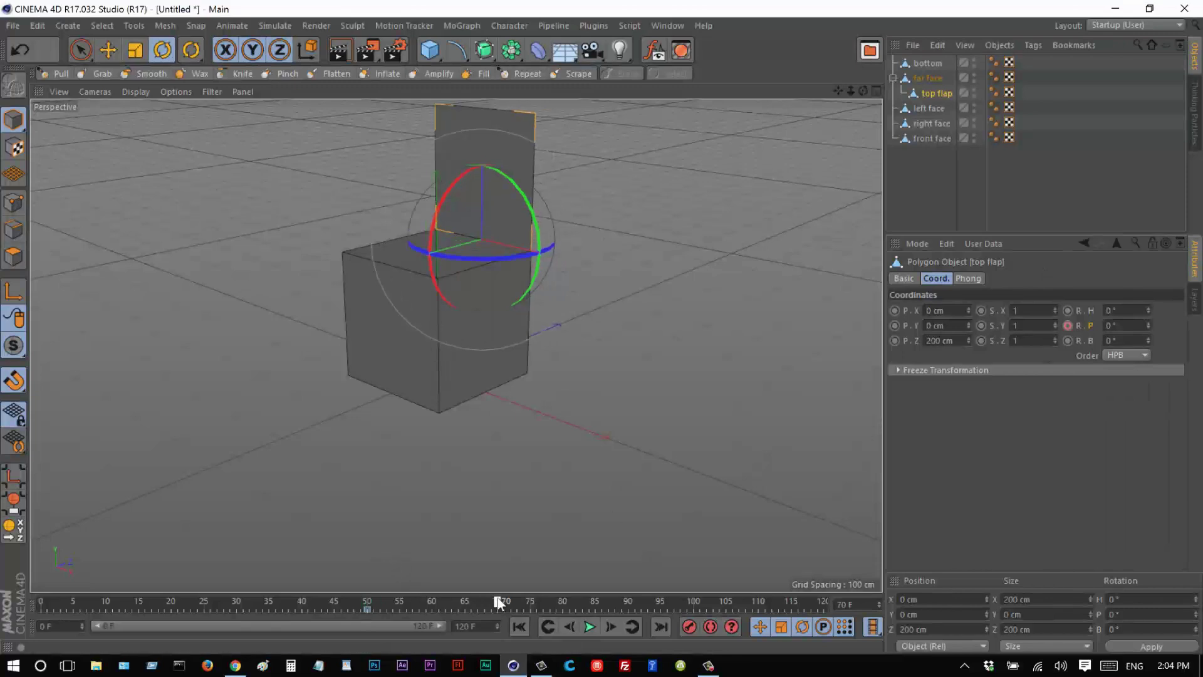
left_click(1121, 325)
type("90")
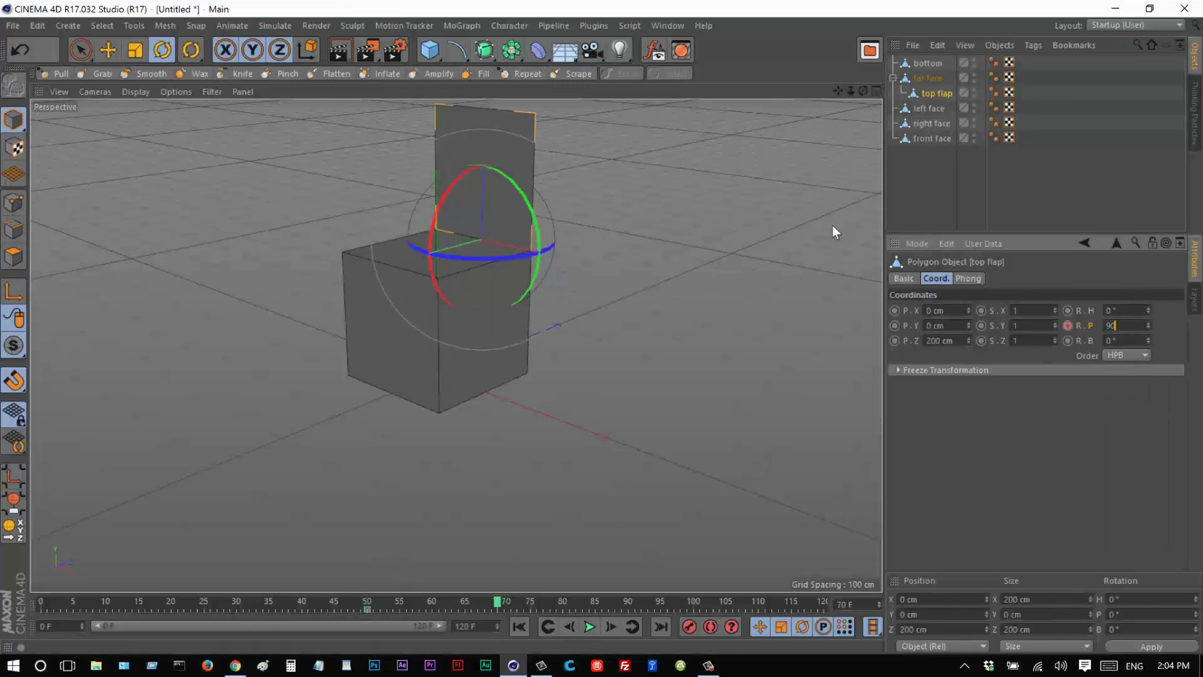
key("Return")
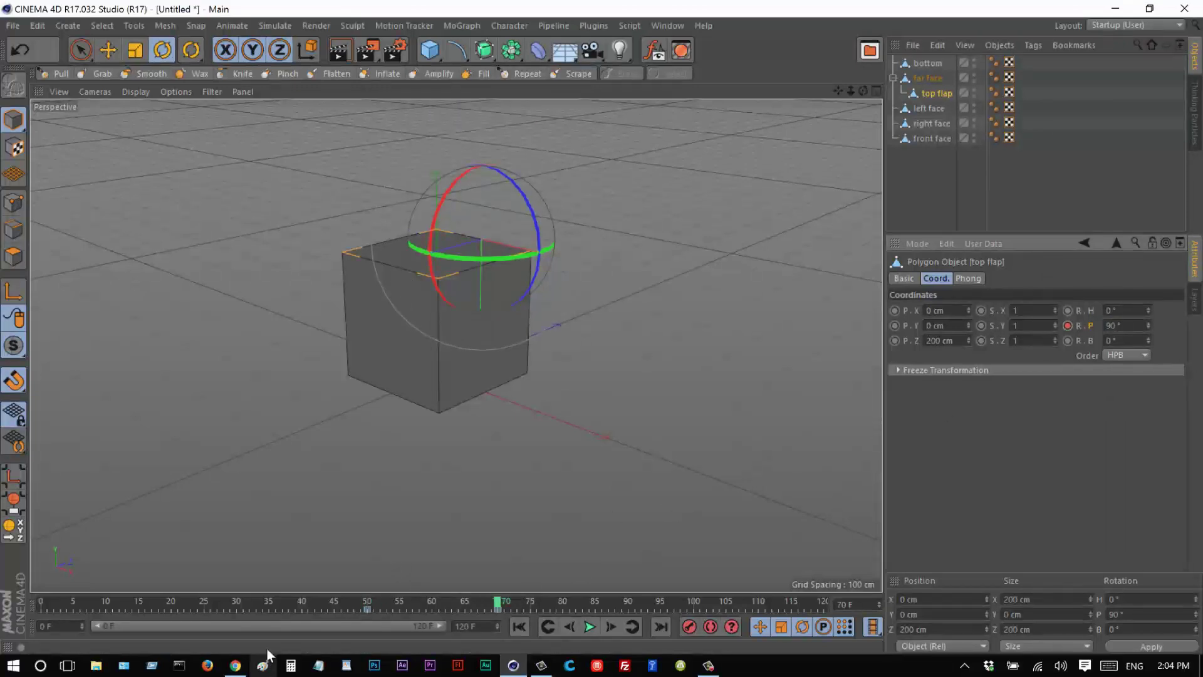
Shift the top flap's pitch keyframes to frames 40 and 60, play the folding animation, and return to frame 0.
left_click_drag(295, 602, 431, 614)
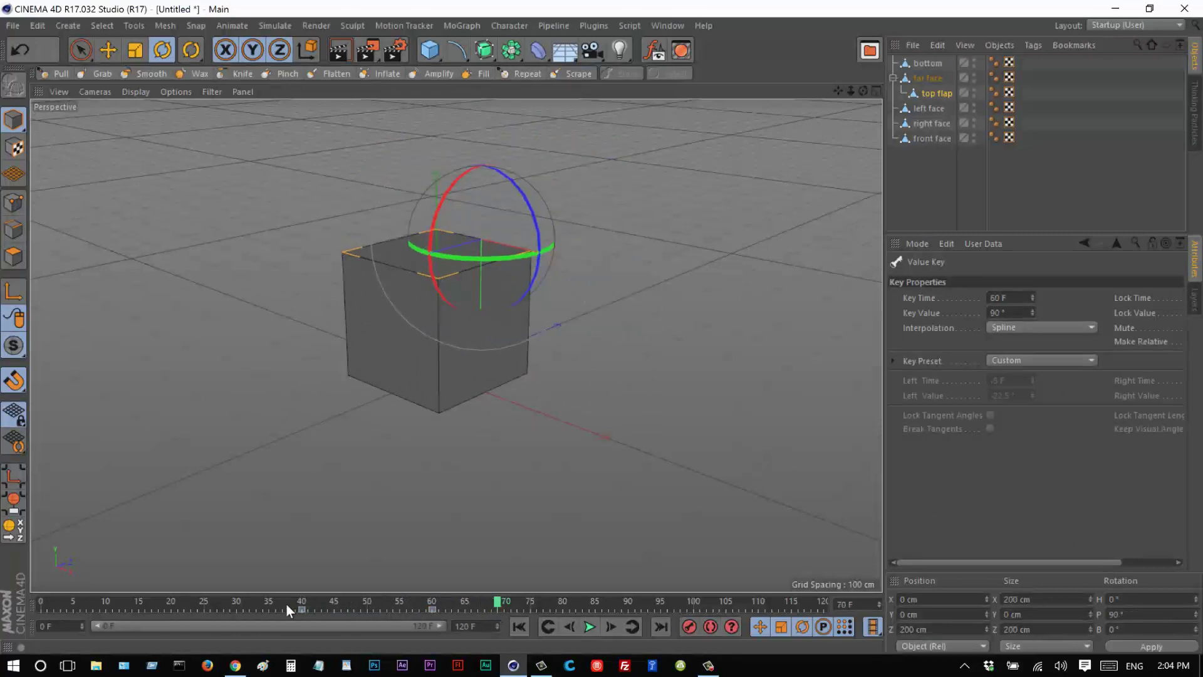
left_click_drag(285, 603, 123, 603)
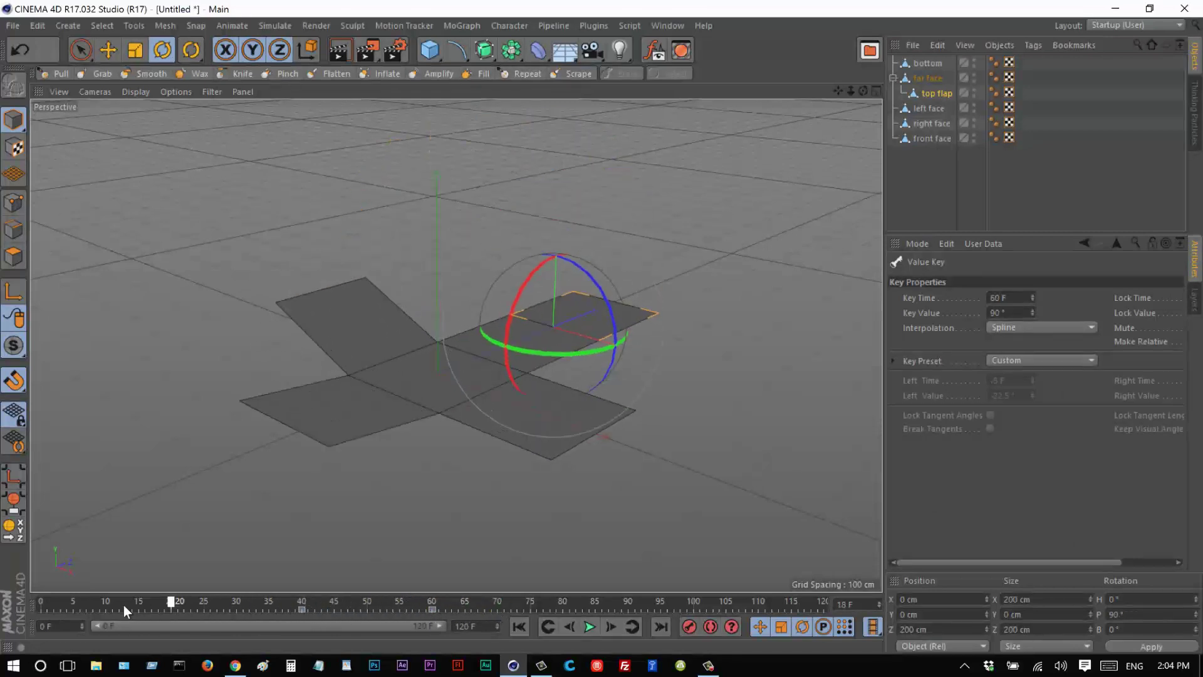
left_click(653, 513)
left_click(518, 626)
left_click(590, 627)
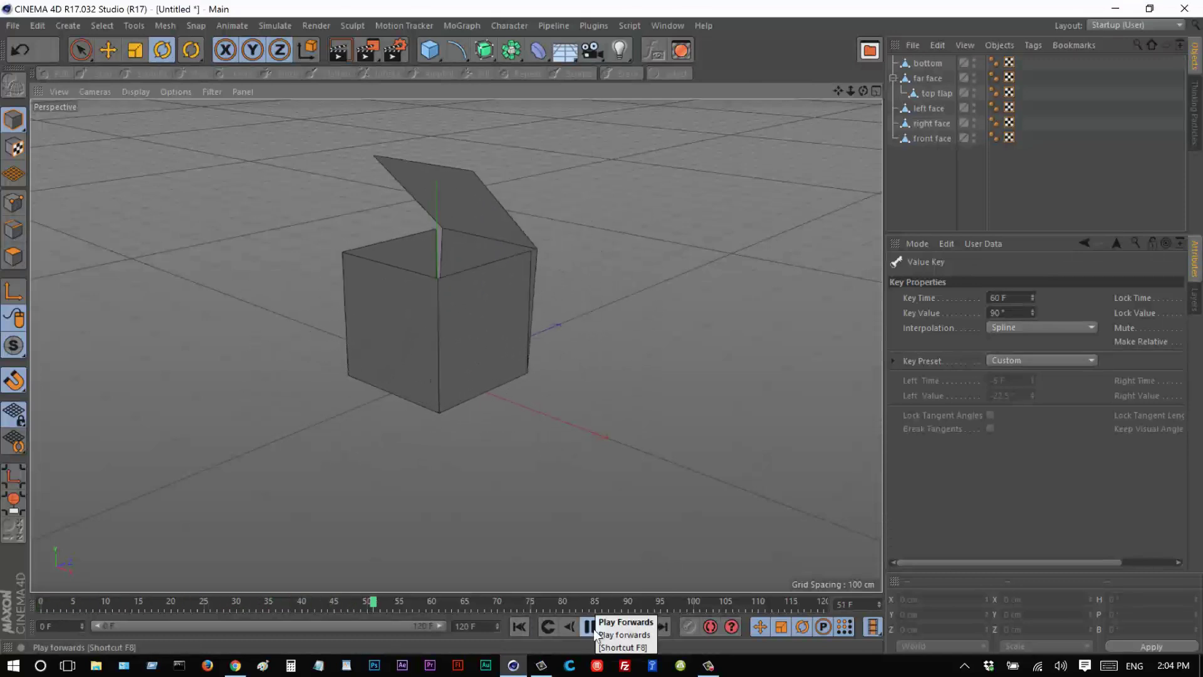
left_click(519, 626)
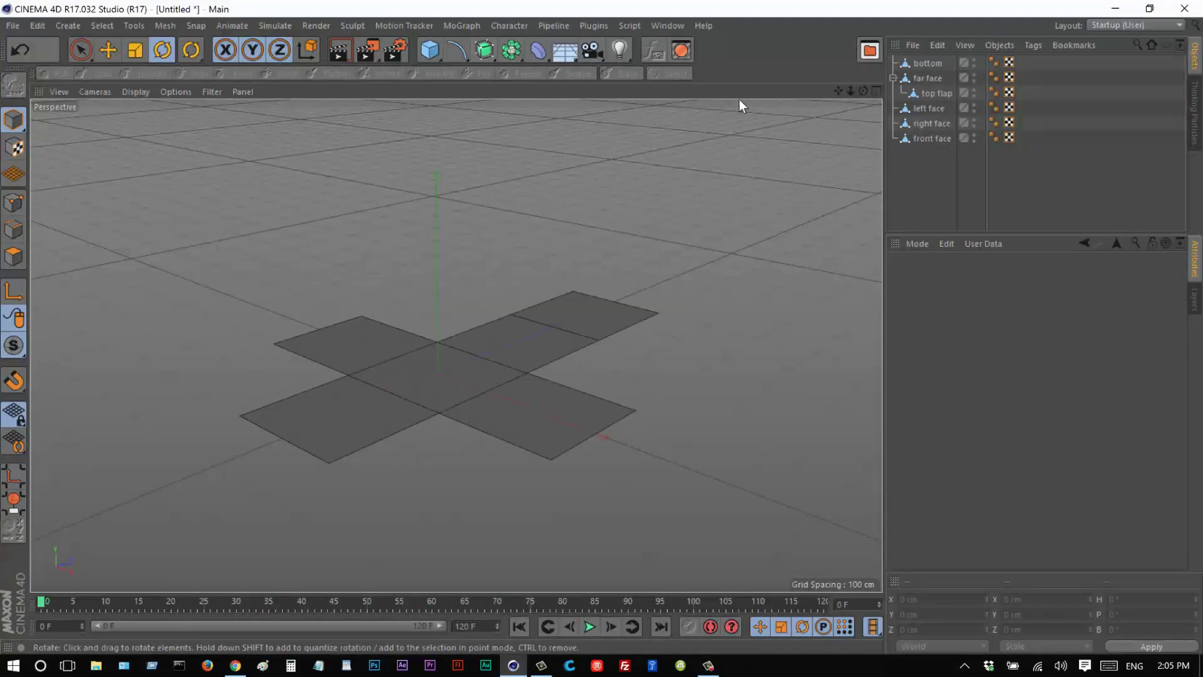
Add a Null, make all the box faces its children, check the folding, and collapse the hierarchy.
left_click_drag(427, 57, 464, 73)
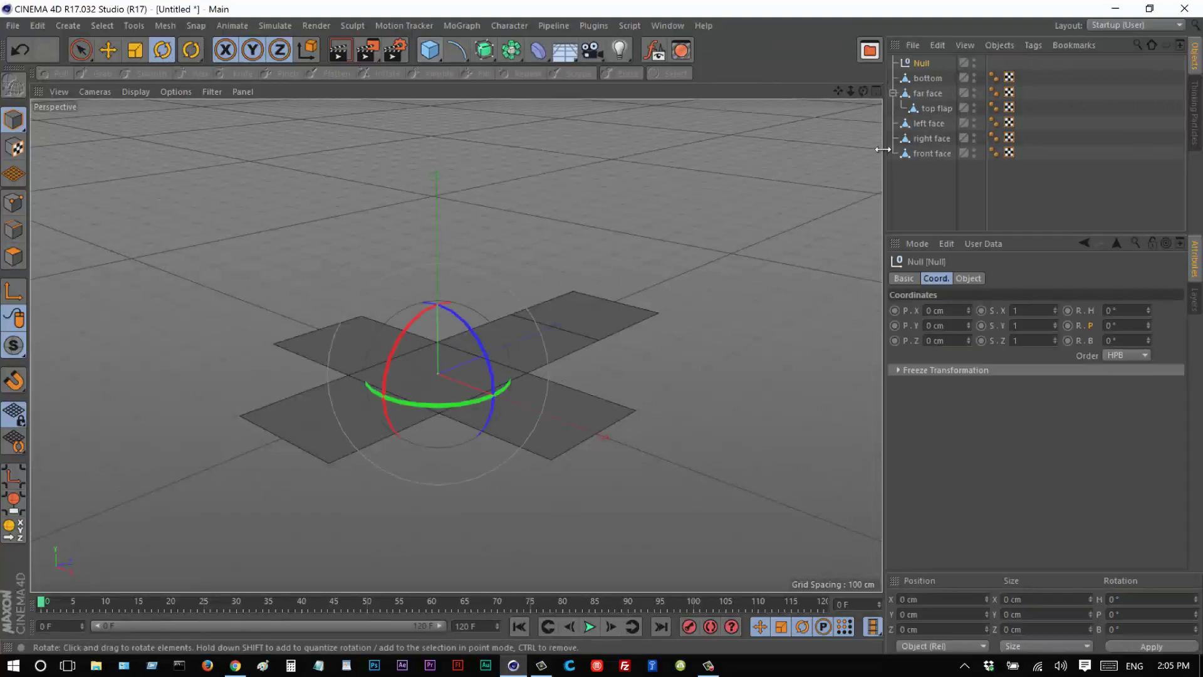
left_click_drag(914, 182, 922, 64)
left_click(230, 520)
left_click_drag(159, 600, 445, 600)
left_click(892, 62)
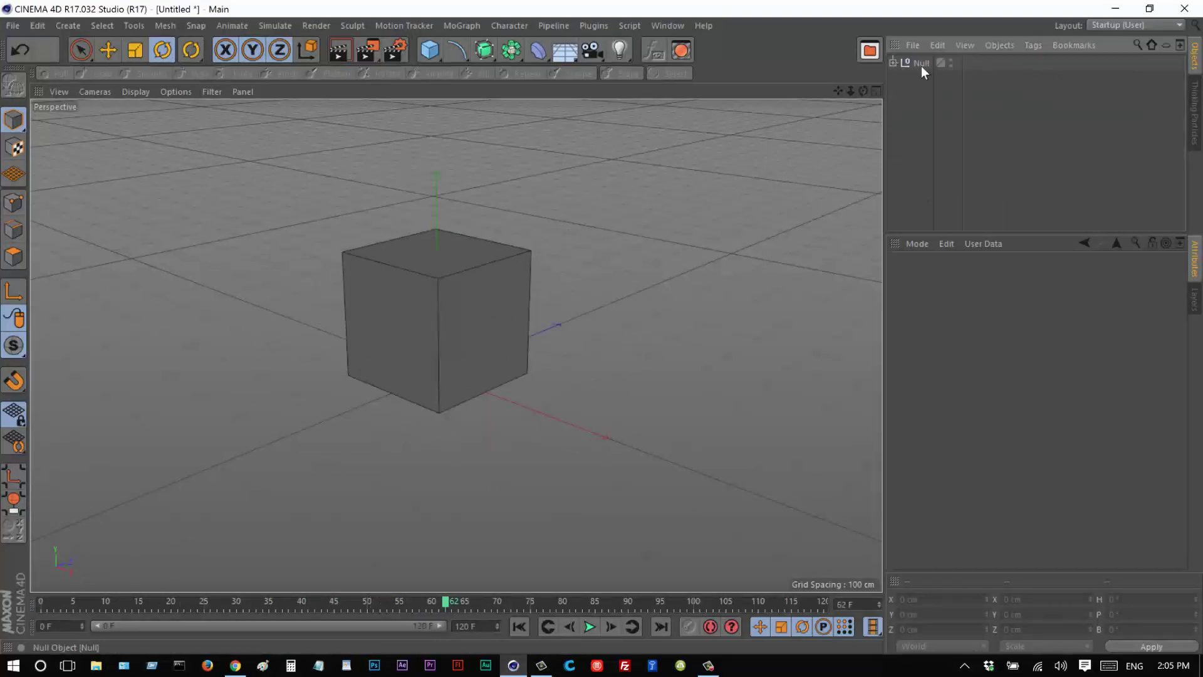
Rename the null as "box" and scrub through the folding animation.
double_click(921, 63)
type("box")
key("Return")
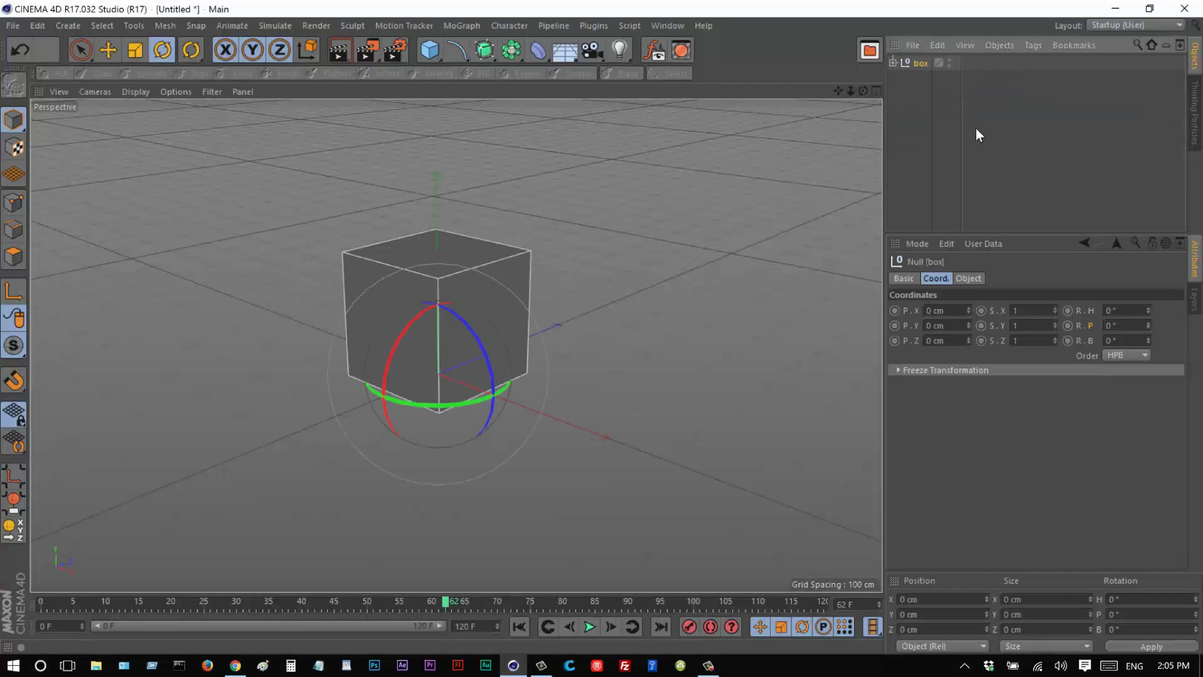
left_click_drag(52, 600, 442, 595)
Clear the selection and add a MoGraph Cloner to the scene.
left_click(1068, 163)
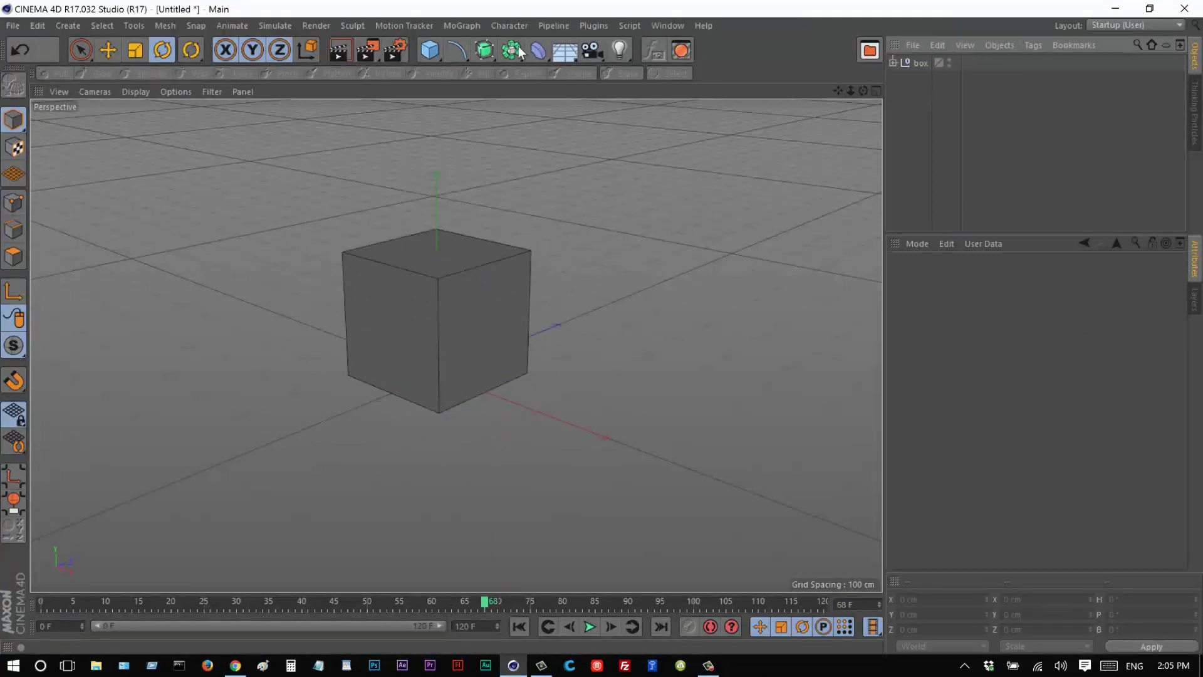
left_click(474, 29)
left_click(541, 150)
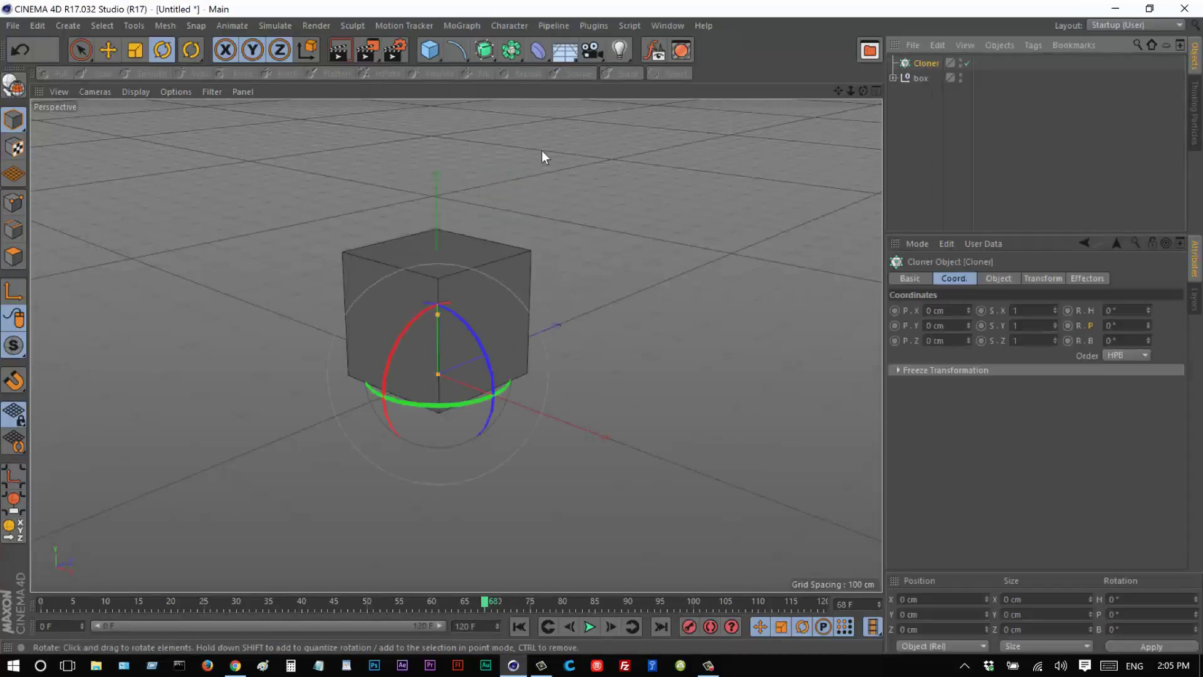
Make the box null a child of the Cloner and set the Cloner's mode to Grid Array.
left_click_drag(923, 78, 929, 61)
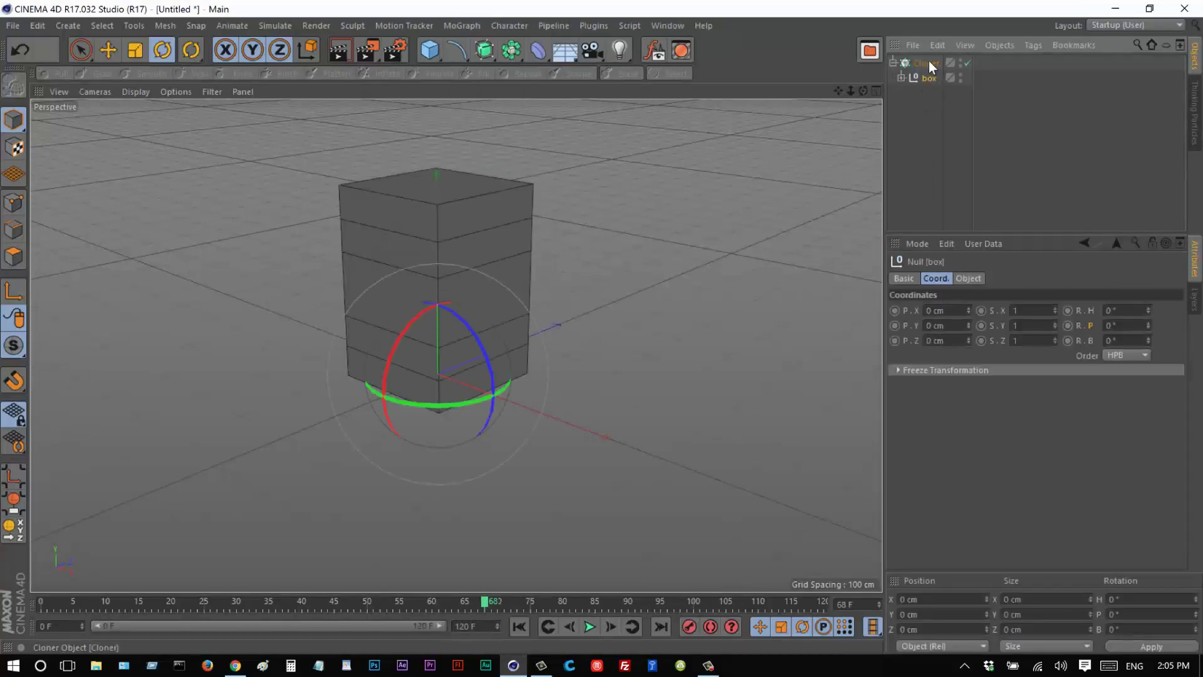
left_click(926, 63)
left_click(1001, 279)
left_click(990, 310)
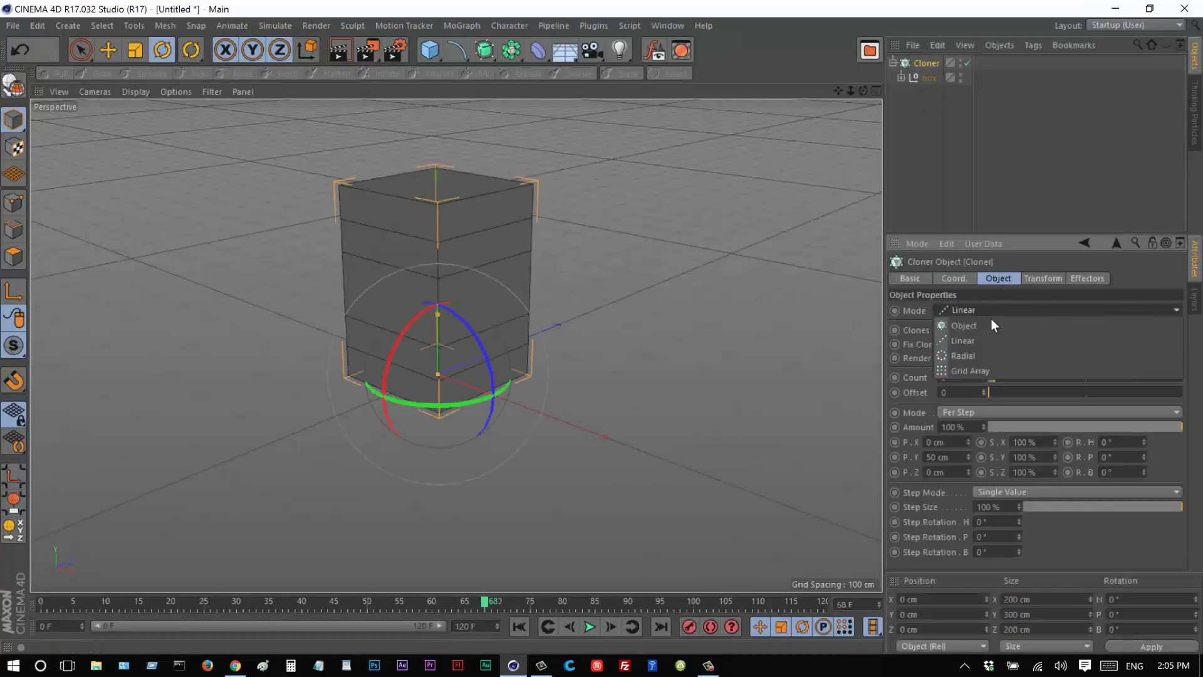
left_click(995, 325)
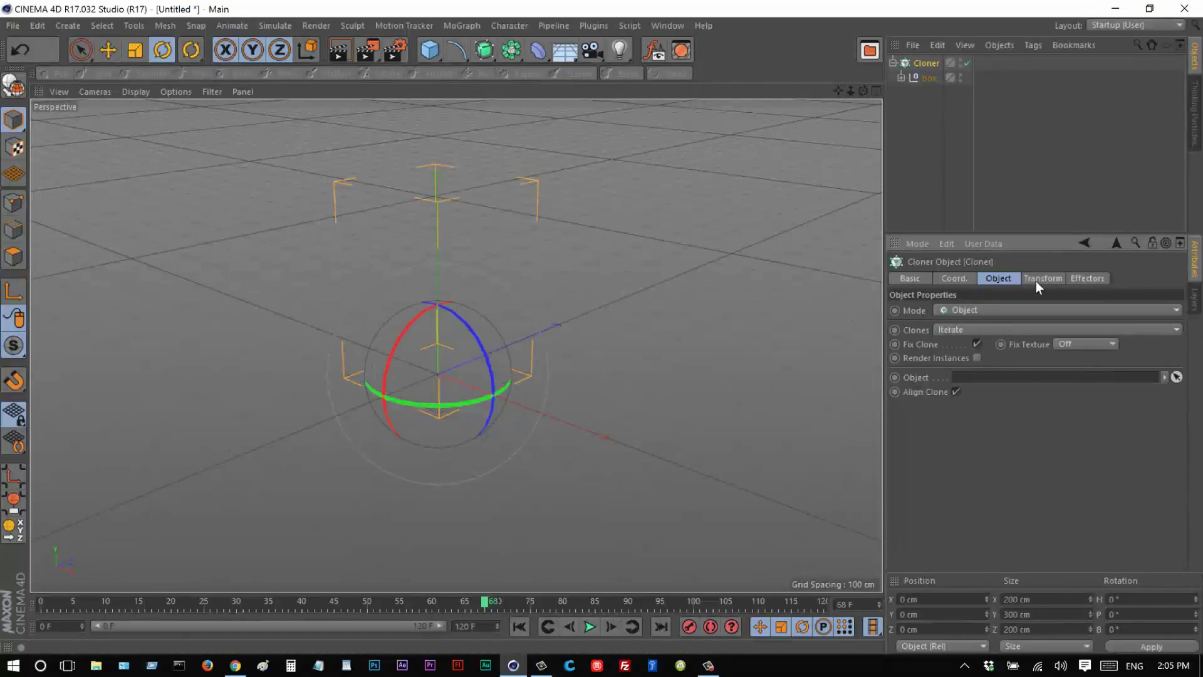
left_click(985, 310)
left_click(988, 359)
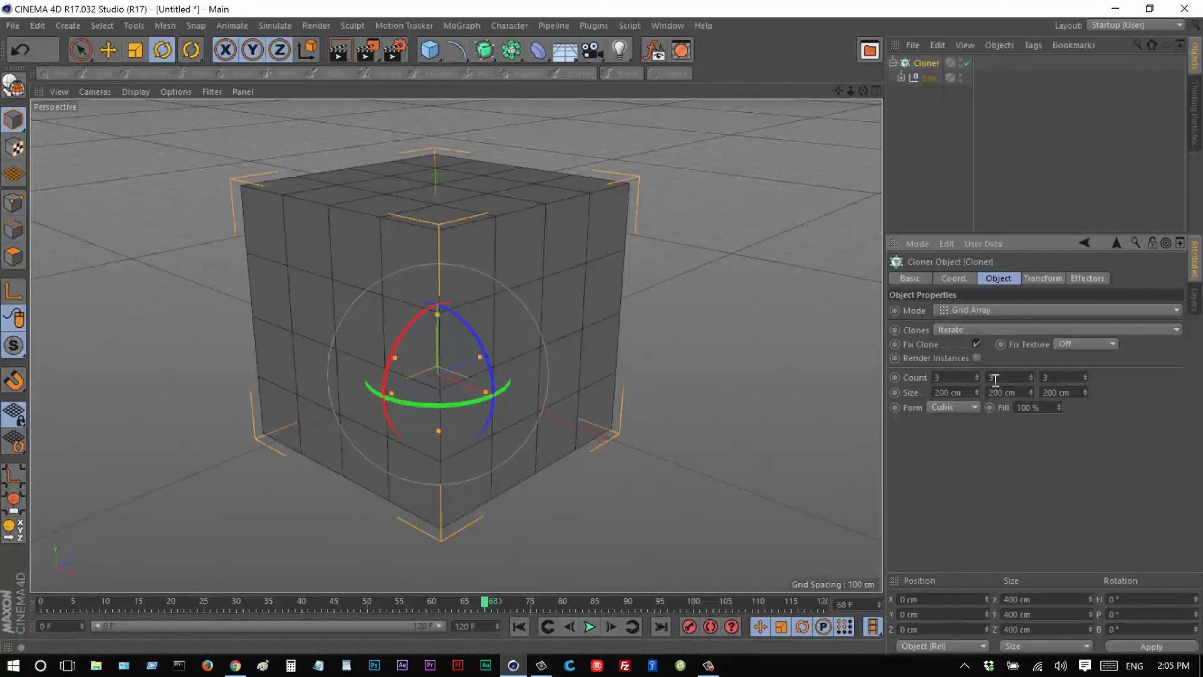
Set the Cloner's grid count to 6 in X, 1 in Y and 6 in Z.
double_click(1032, 379)
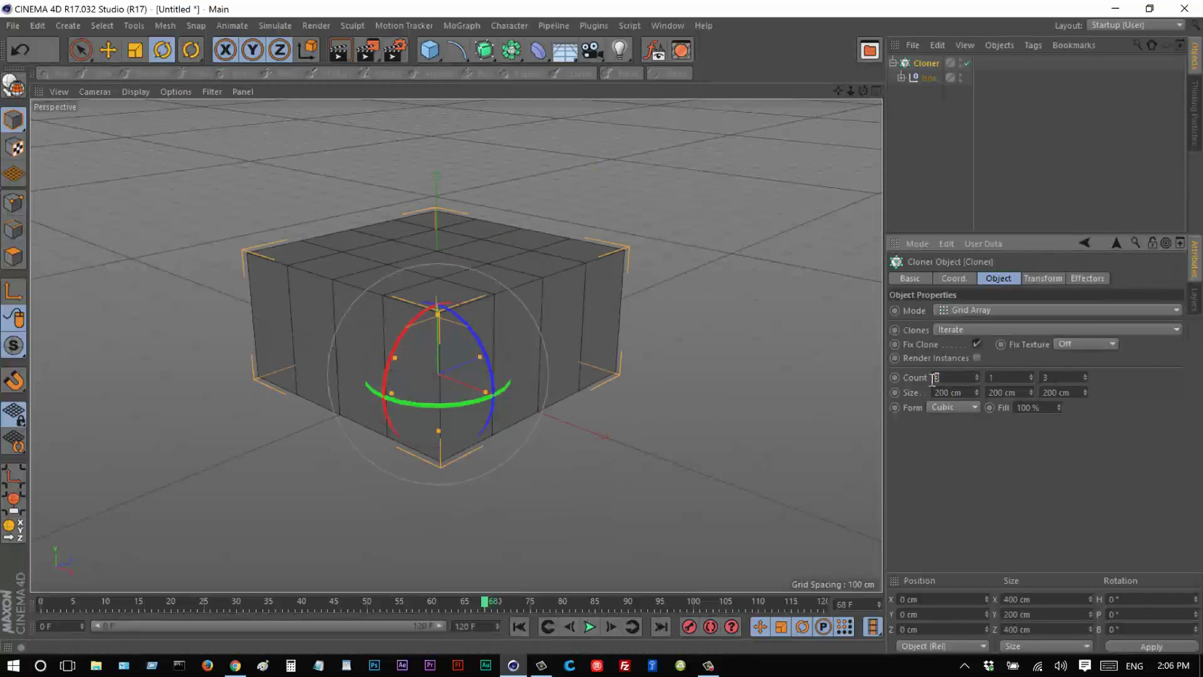
type("6")
key("Tab")
key("Tab")
type("6")
key("Tab")
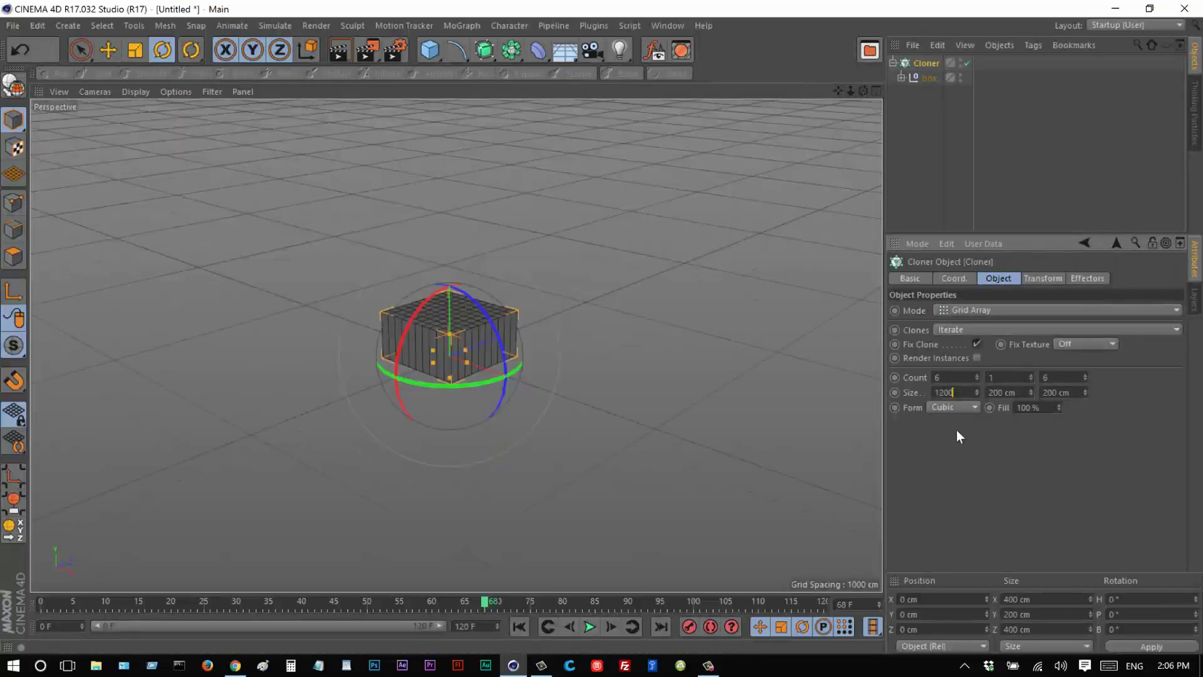
Set the Cloner's grid size to 1200 cm in both X and Z.
type("1200")
key("Return")
double_click(1074, 392)
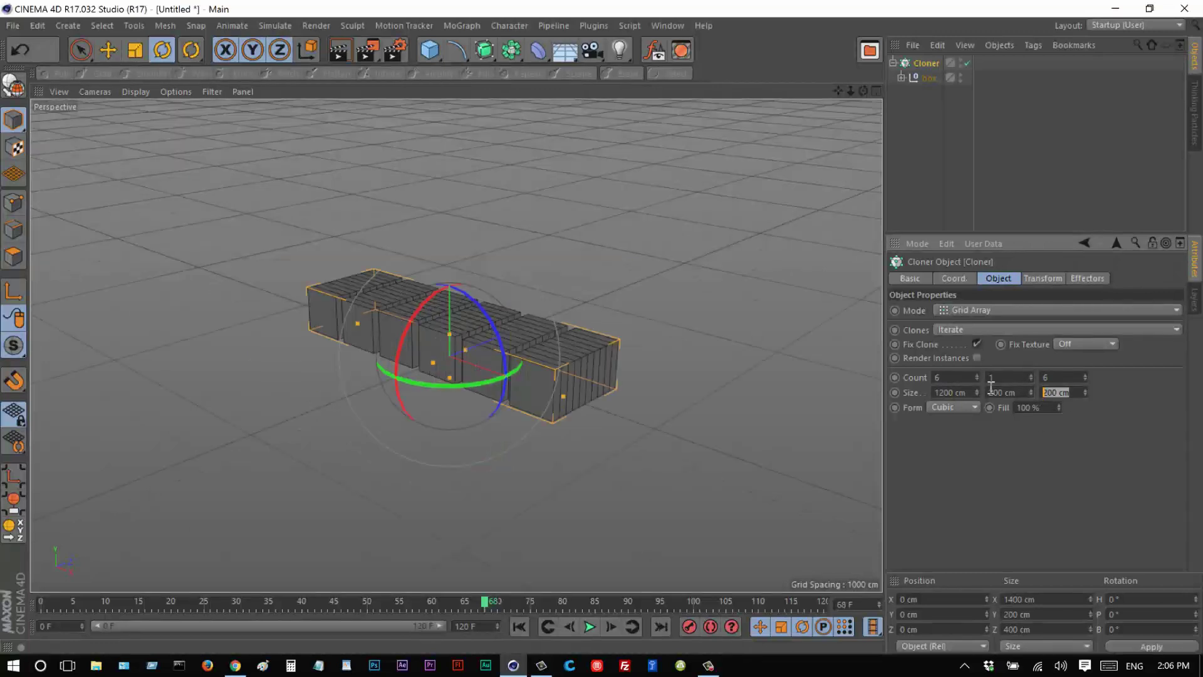
type("1200")
key("Return")
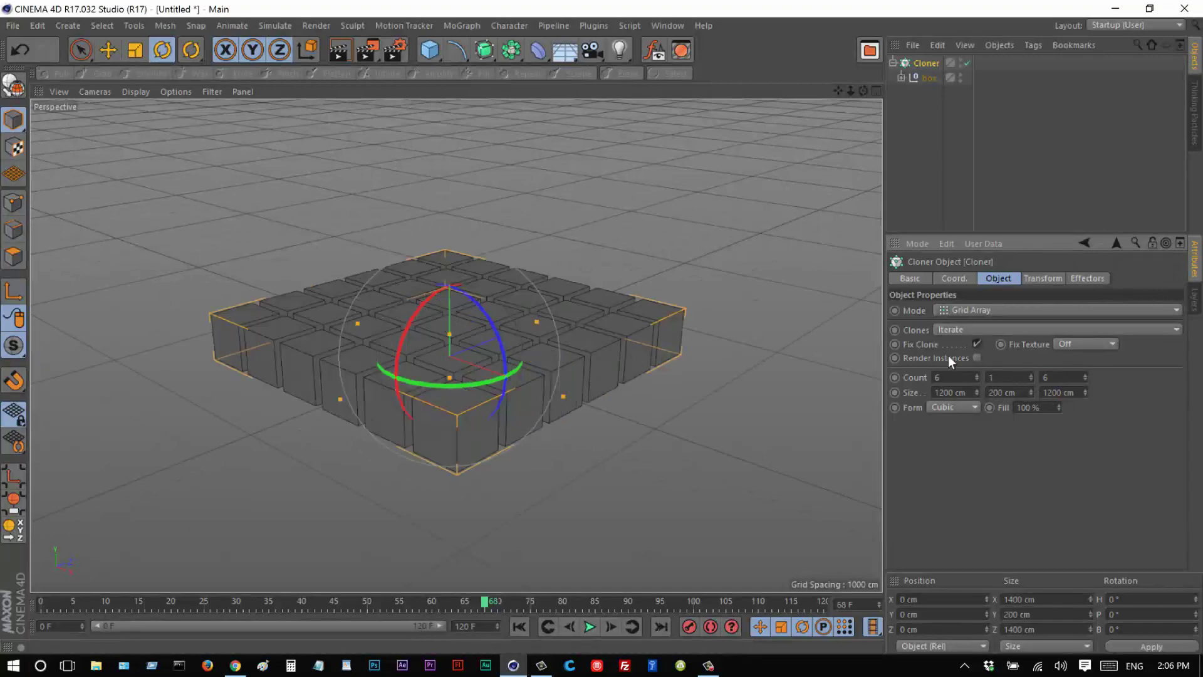
Clear the selection and scrub the timeline around frame 67 to check the cloned boxes.
left_click(819, 258)
left_click(473, 602)
mouse_move(472, 601)
left_mouse_down()
mouse_move(101, 599)
mouse_move(182, 594)
mouse_move(470, 605)
mouse_move(194, 619)
mouse_move(89, 610)
mouse_move(460, 619)
mouse_move(258, 622)
mouse_move(261, 610)
mouse_move(478, 603)
left_mouse_up()
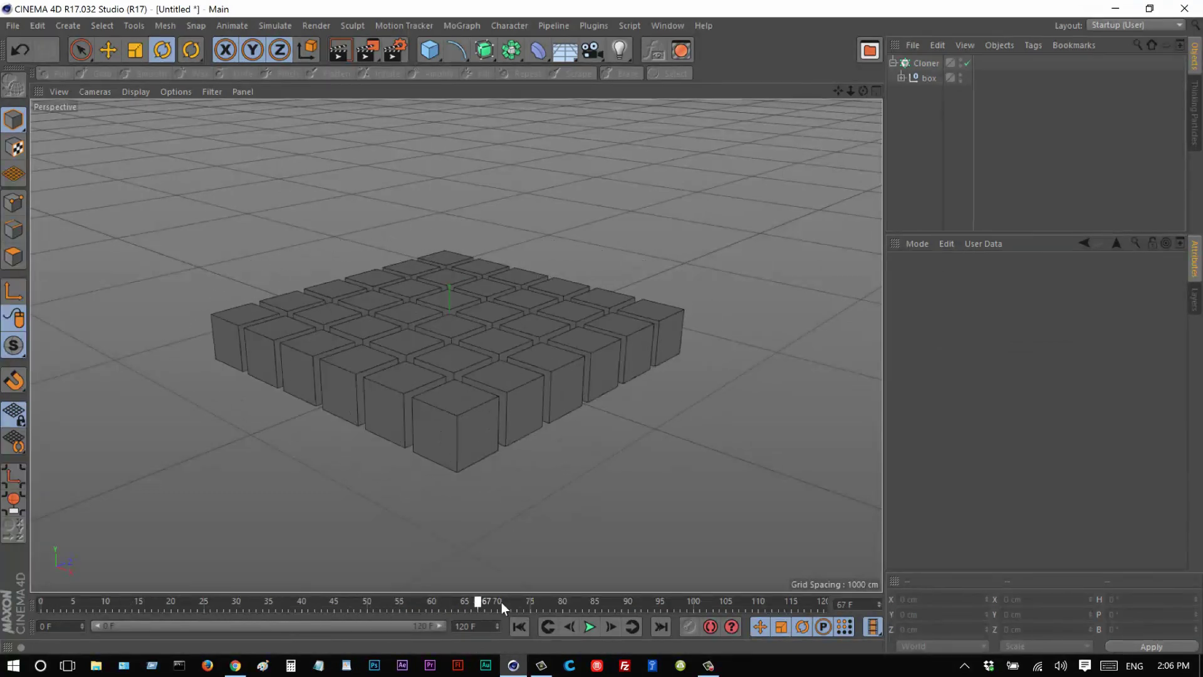
Set the Cloner's grid count to 8 and its grid size to 2200 cm in both X and Z.
left_click(926, 63)
left_click_drag(948, 375, 925, 379)
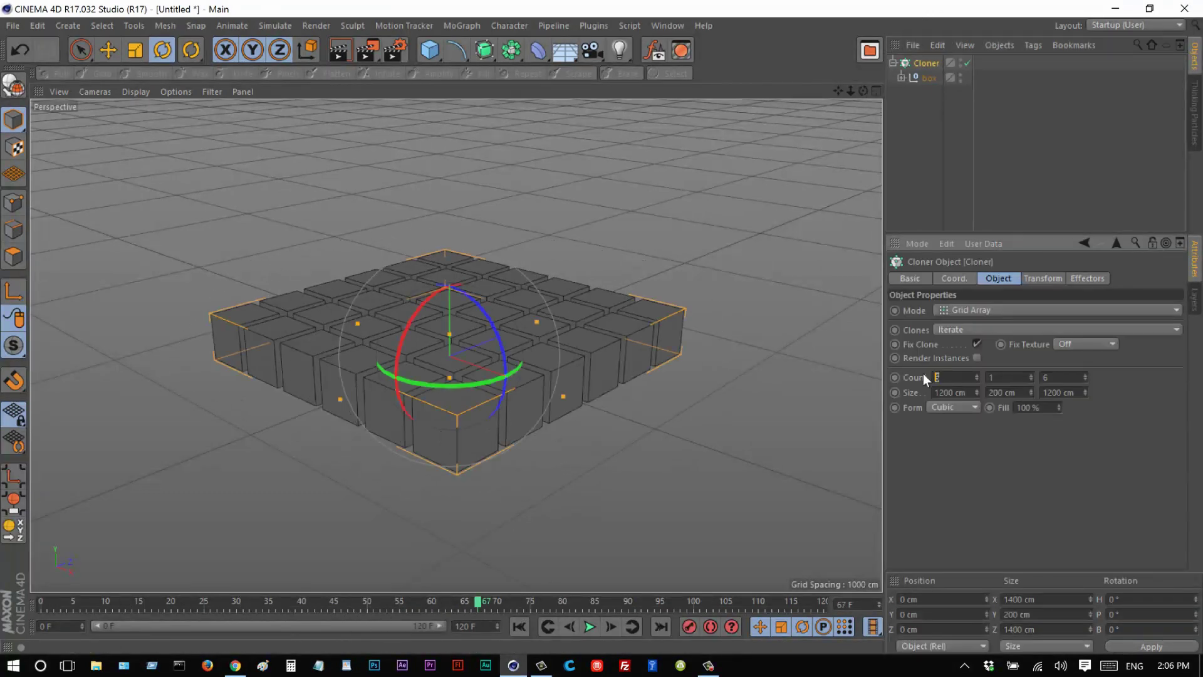
double_click(1065, 377)
type("8")
key("Return")
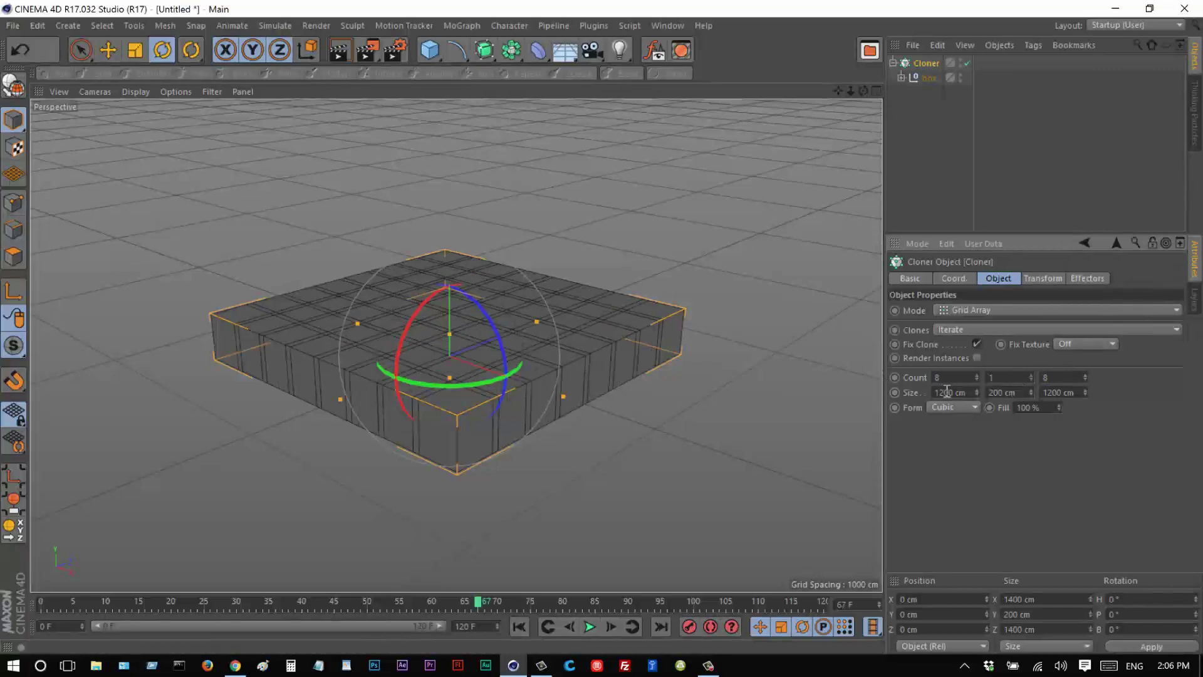
left_click(1048, 392)
type("2200")
key("Return")
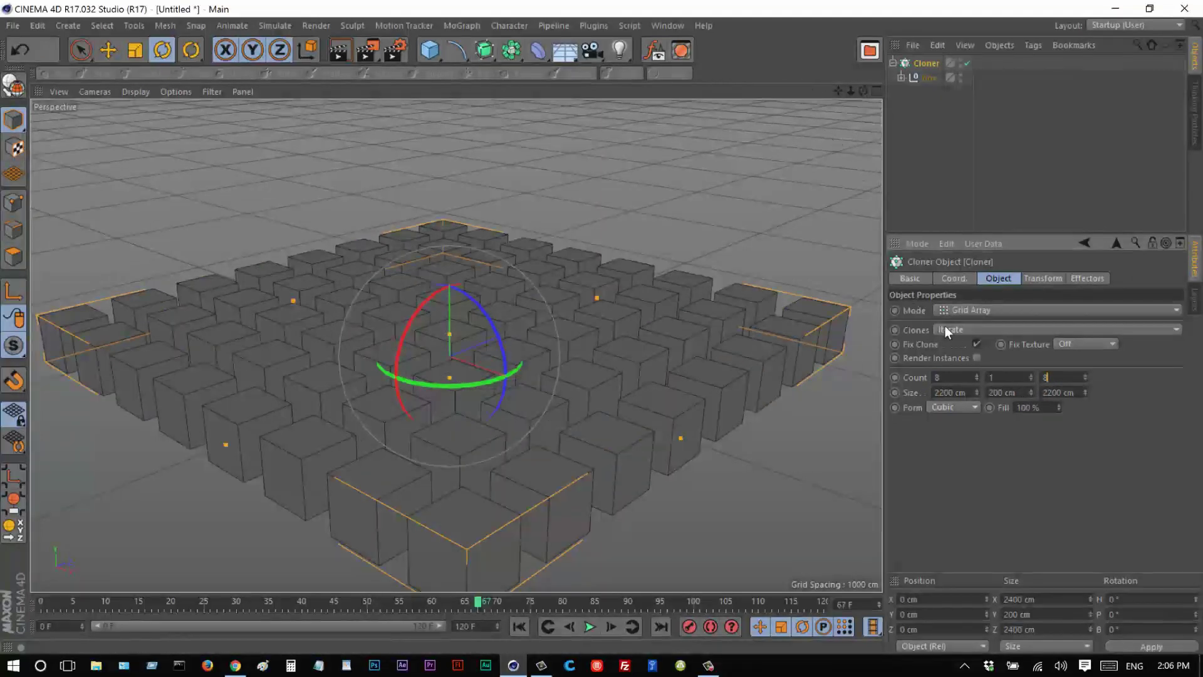
Frame the whole clone grid, play the folding animation from the first frame, and stop it once all boxes are closed.
left_click_drag(852, 89, 600, 327)
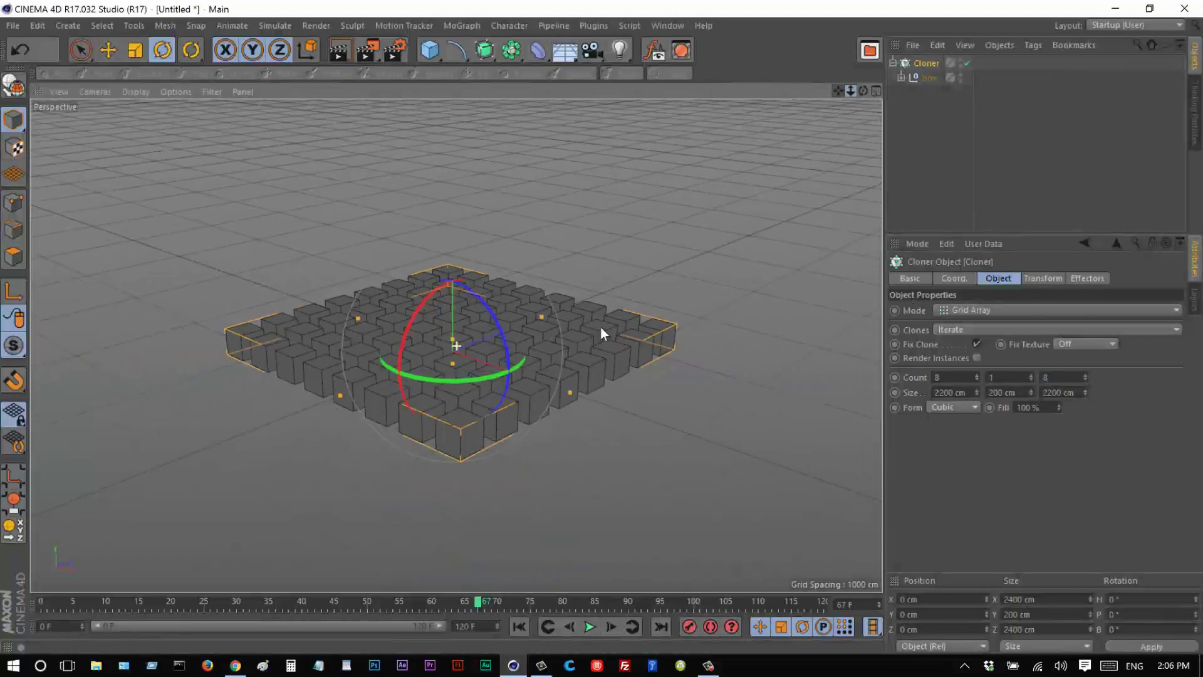
mouse_move(840, 91)
left_mouse_down()
mouse_move(862, 93)
mouse_move(843, 92)
mouse_move(602, 332)
left_mouse_up()
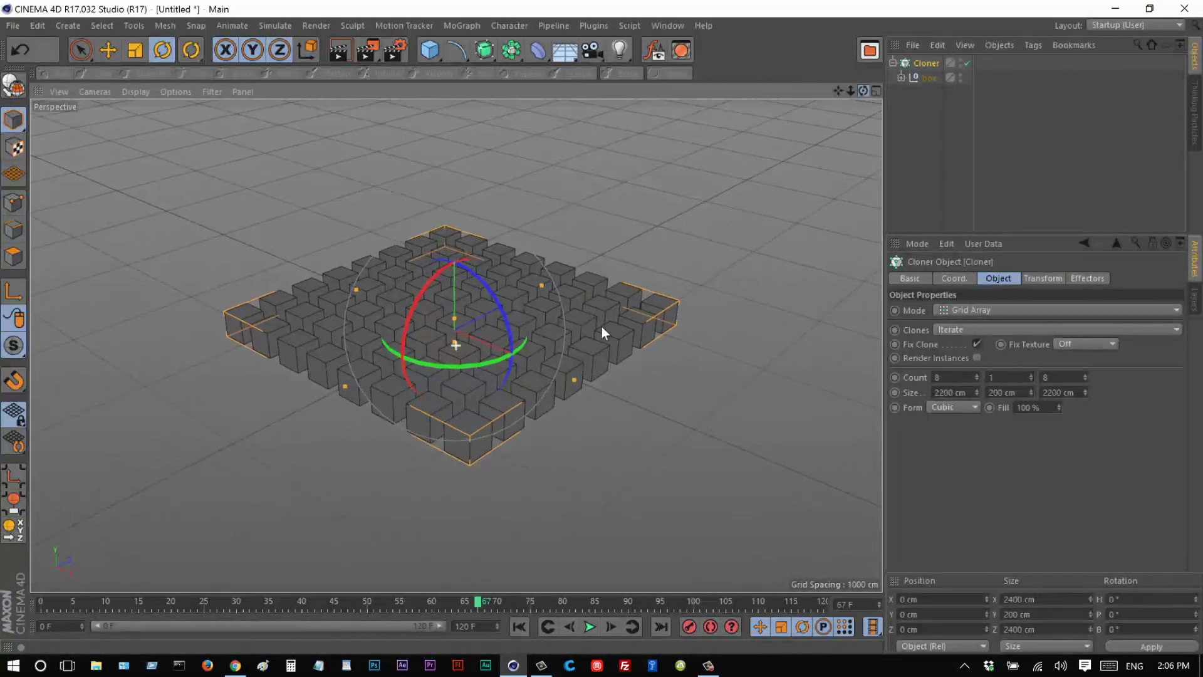
left_click(914, 165)
left_click(519, 626)
left_click(589, 627)
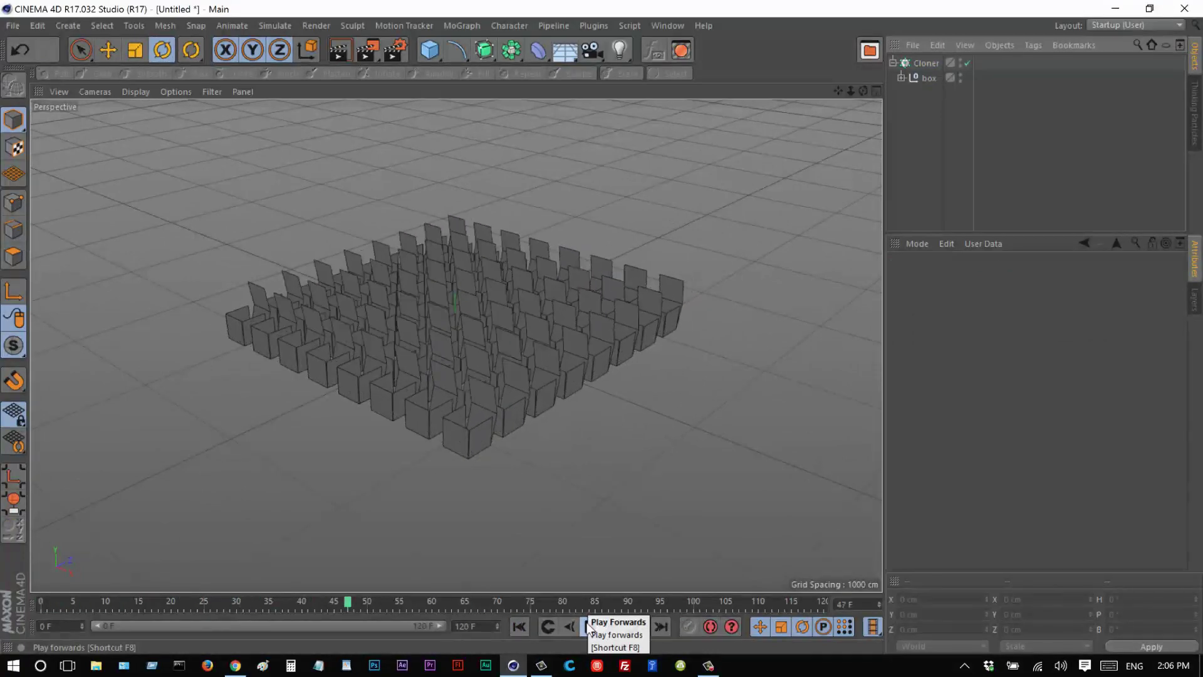
left_click(590, 626)
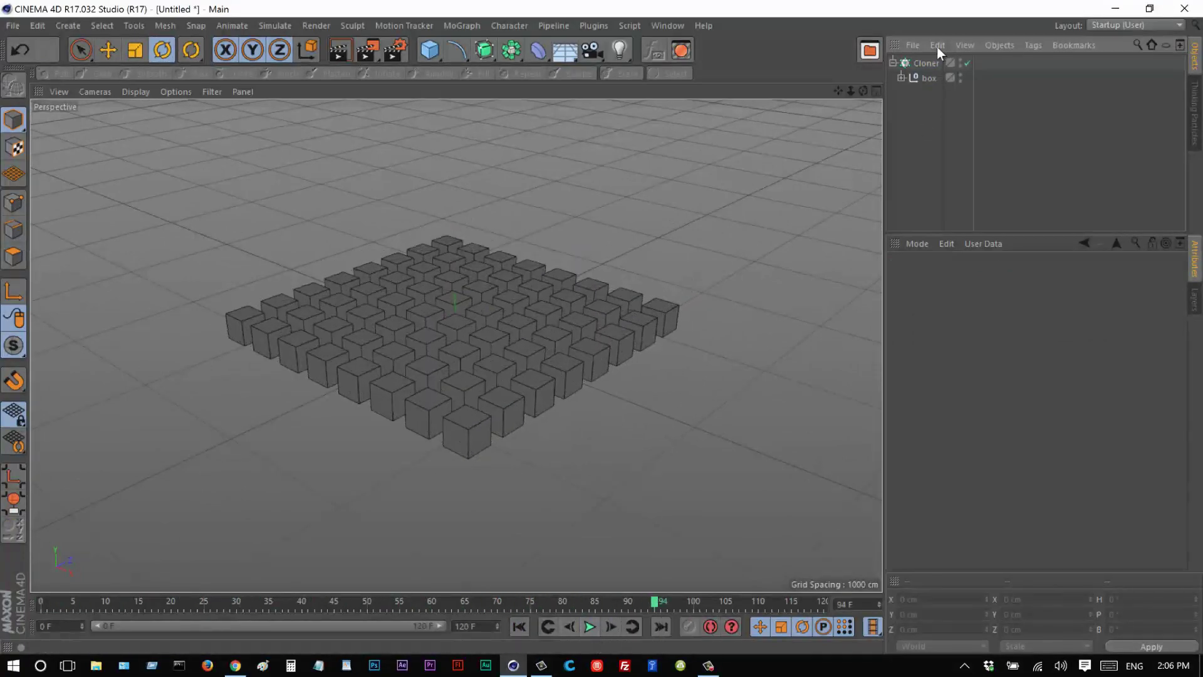
Add a MoGraph Plain effector to the selected Cloner.
left_click(925, 63)
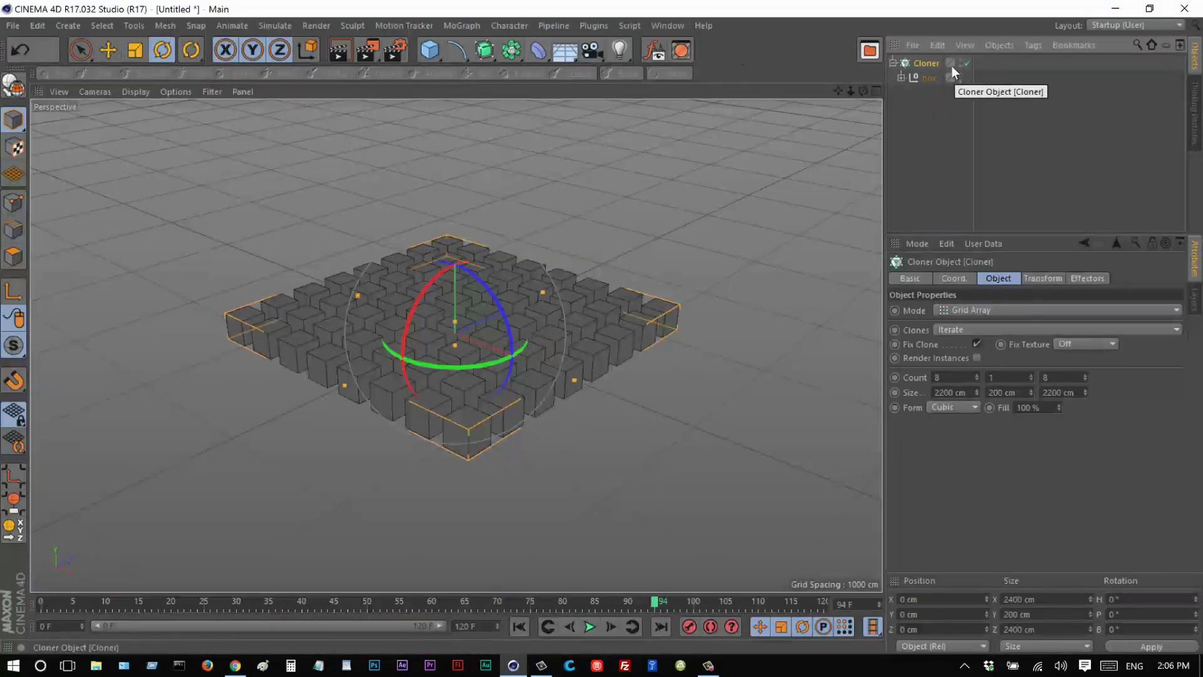
left_click(465, 26)
mouse_move(473, 49)
left_click(583, 70)
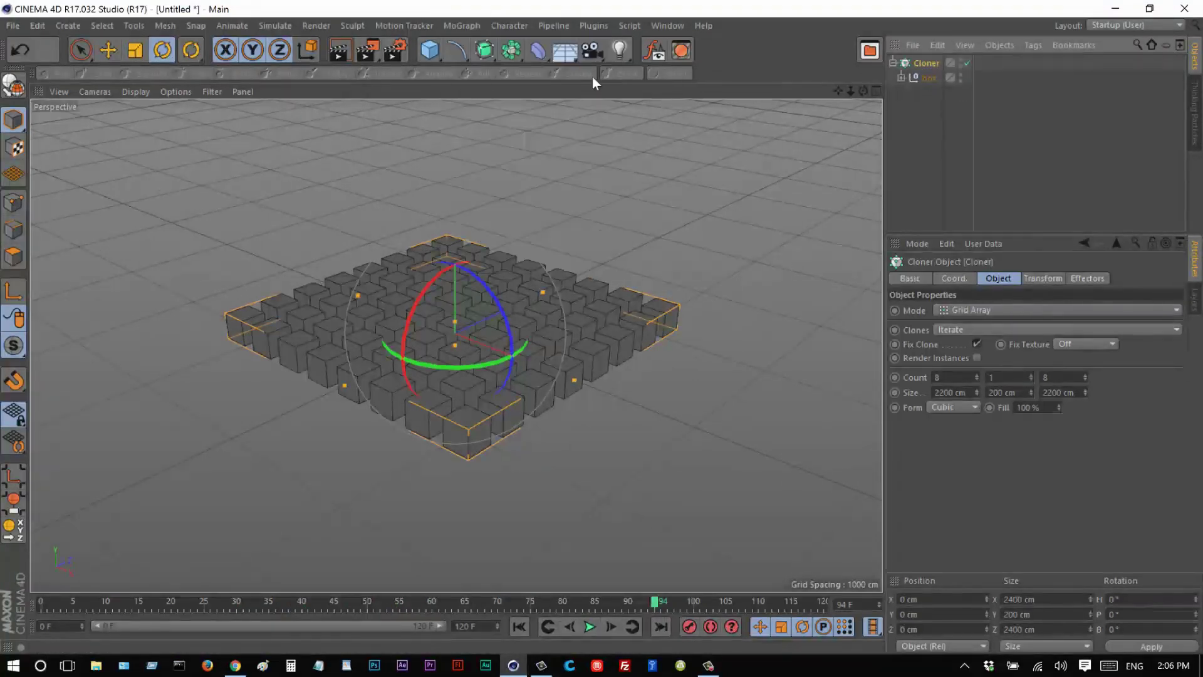
Turn off the Plain effector's position influence and give it a uniform scale of -1.
left_click(949, 397)
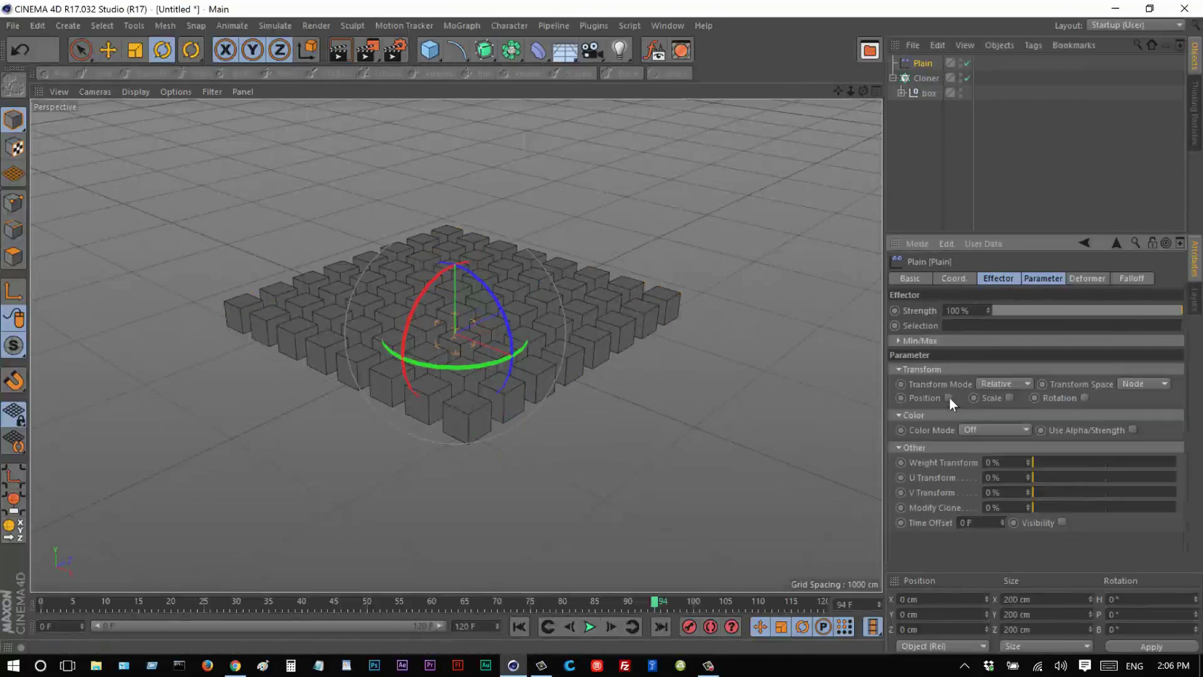
left_click(1039, 397)
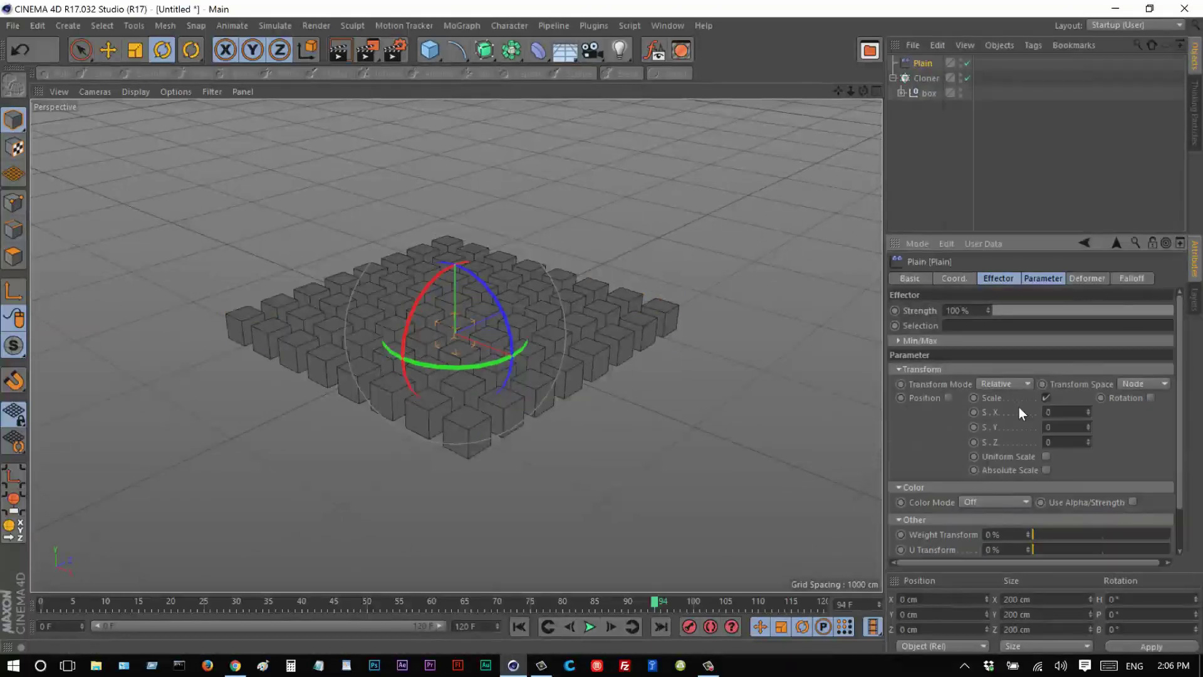
left_click(1046, 456)
type("-1")
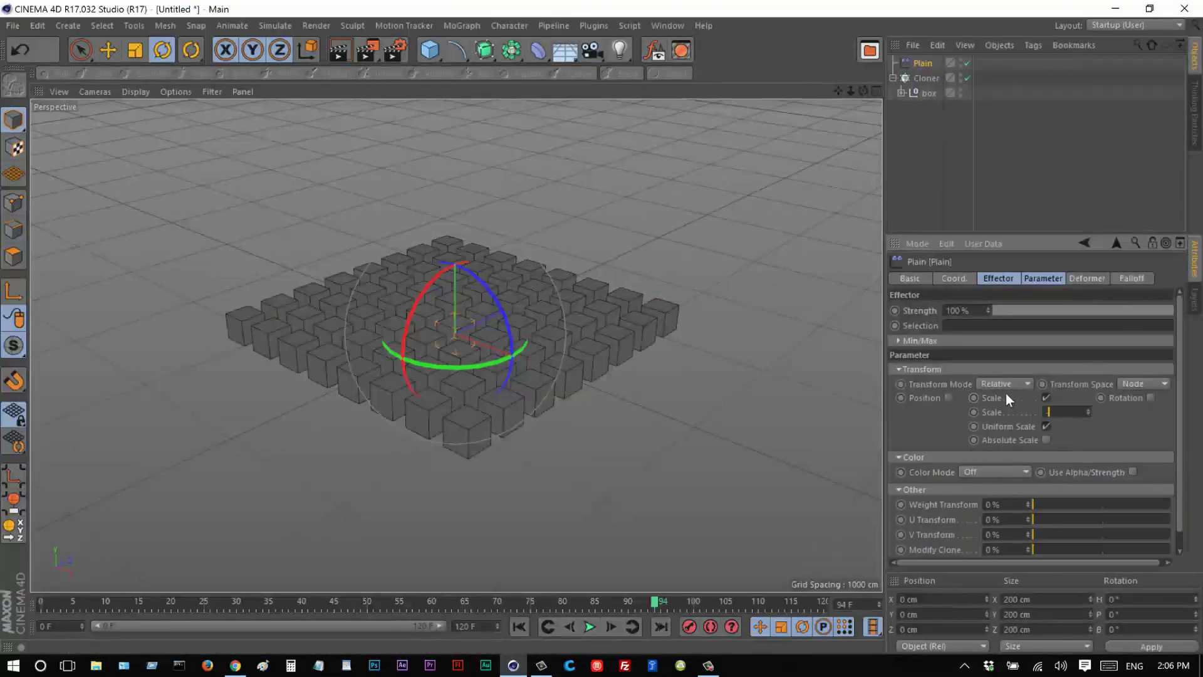
key("Return")
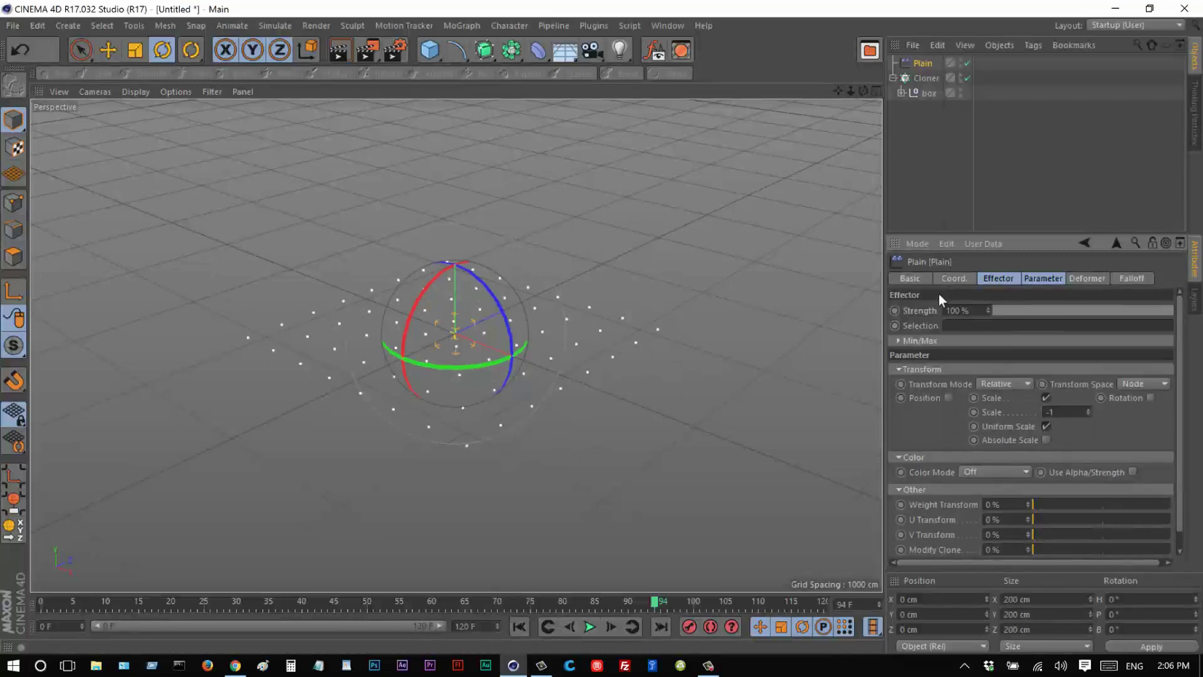
Set the Plain effector's falloff shape to Linear and move the effector along Z to about -1769 cm, in front of the grid.
left_click(1145, 277)
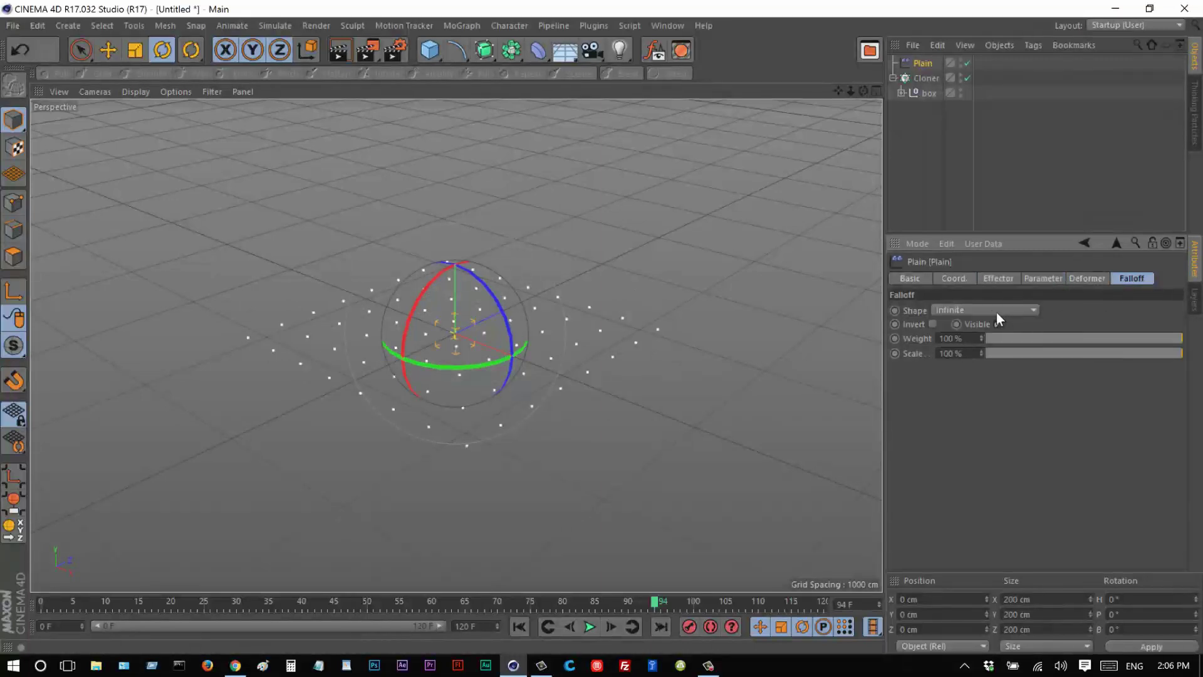
left_click(995, 311)
left_click(992, 393)
left_click(993, 399)
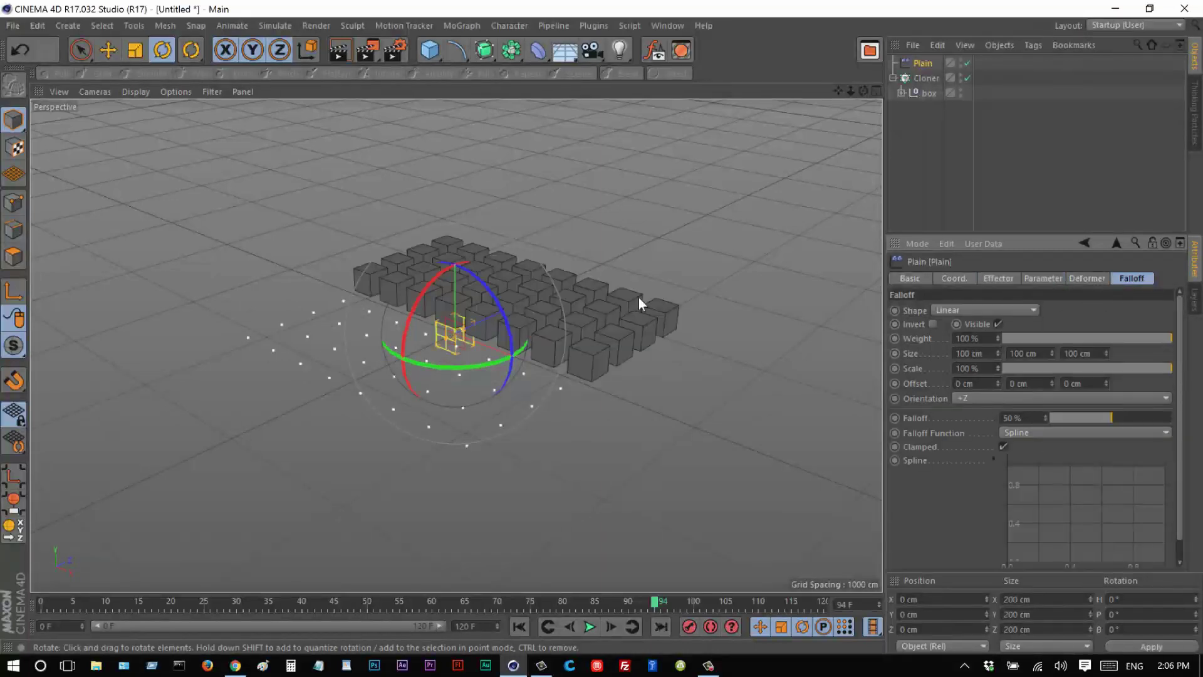
key("e")
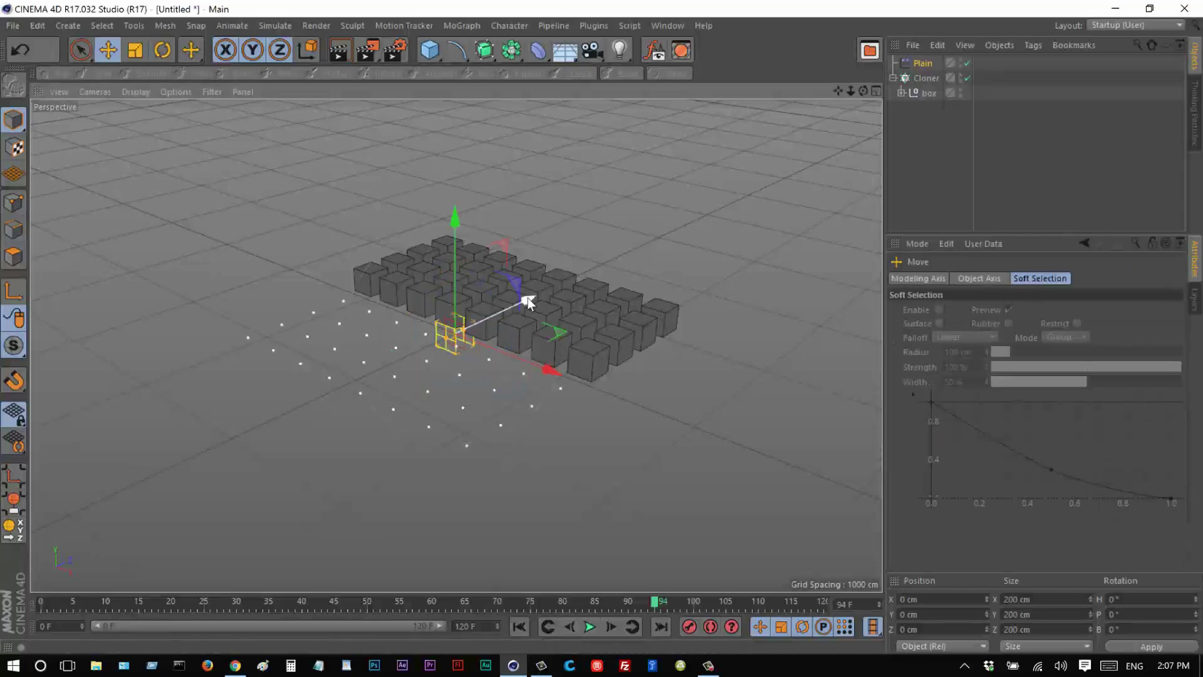
mouse_move(528, 298)
left_mouse_down()
mouse_move(639, 268)
mouse_move(353, 372)
left_mouse_up()
Review the Plain effector's parameters and test its effect by sliding it along Z, leaving it at about -1671 cm.
left_click(924, 65)
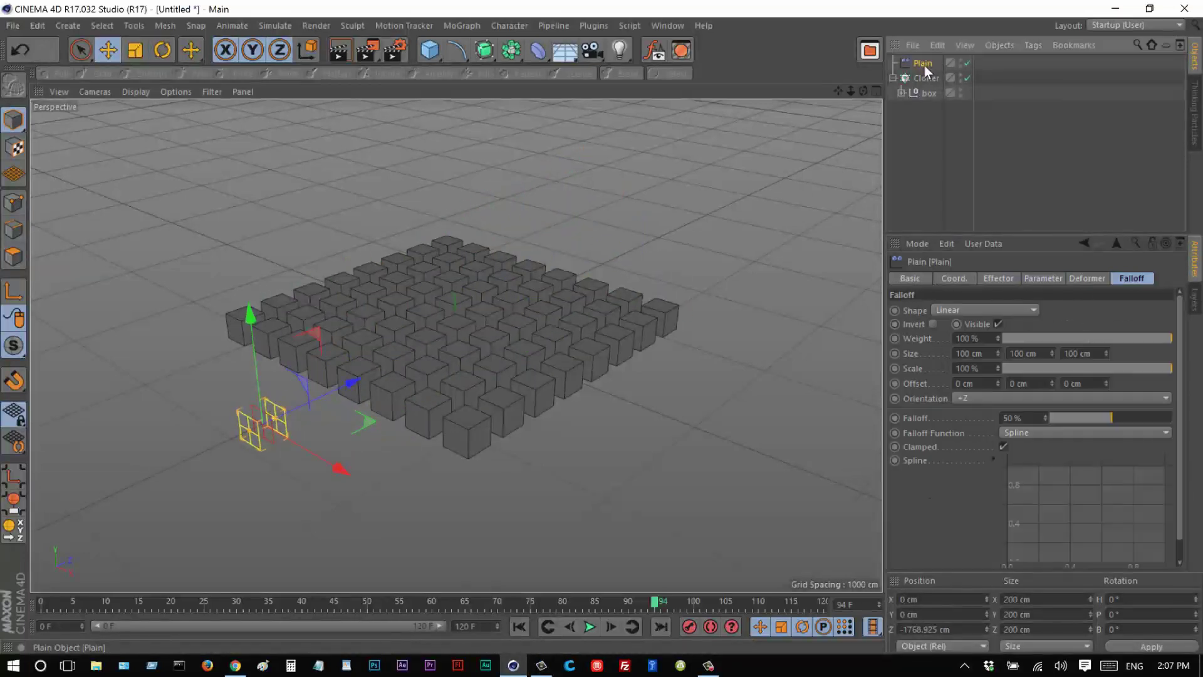
left_click(1043, 279)
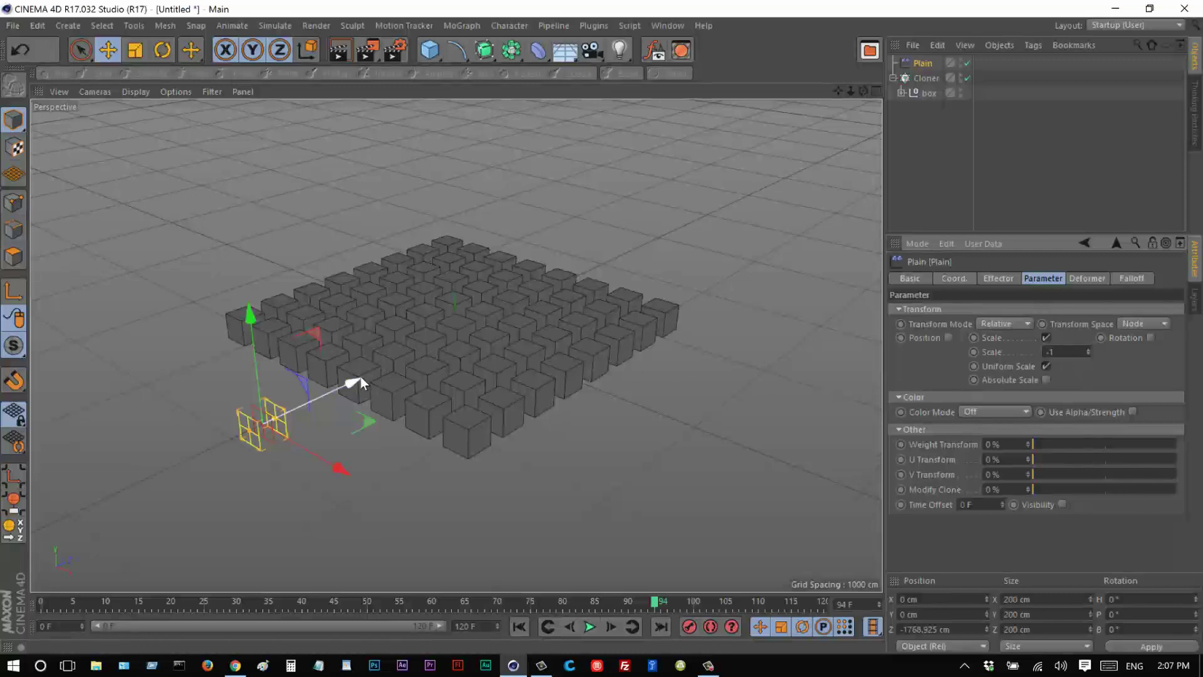
left_click_drag(352, 381, 421, 384)
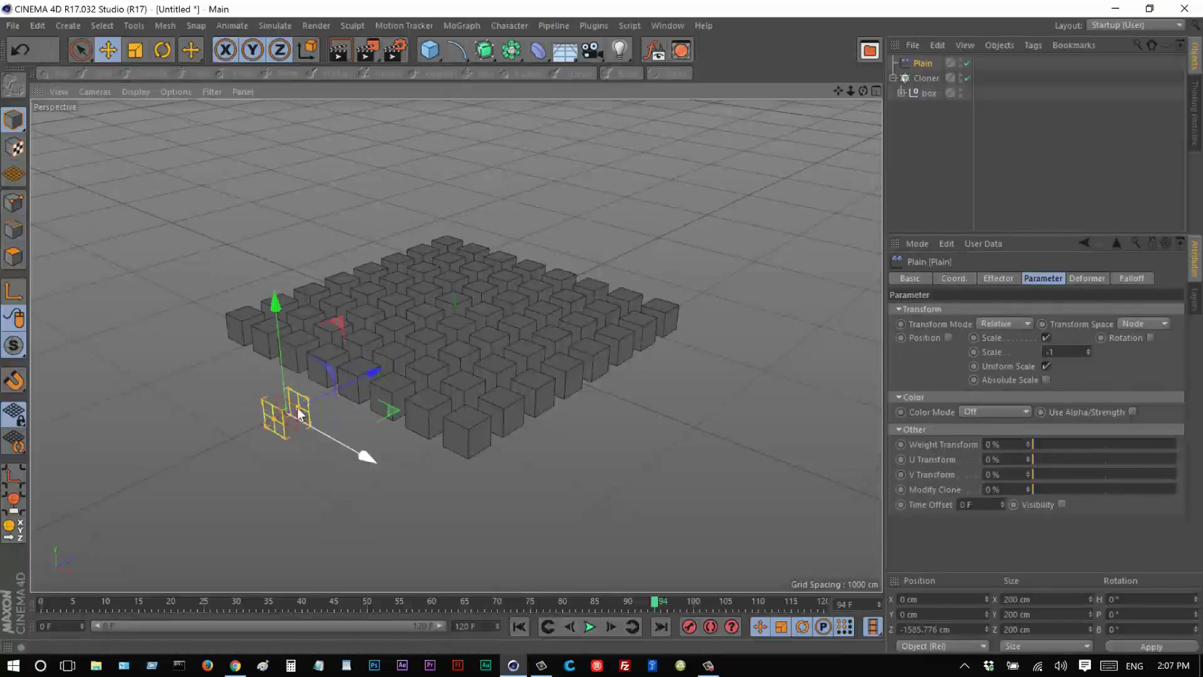
left_click_drag(307, 421, 367, 434)
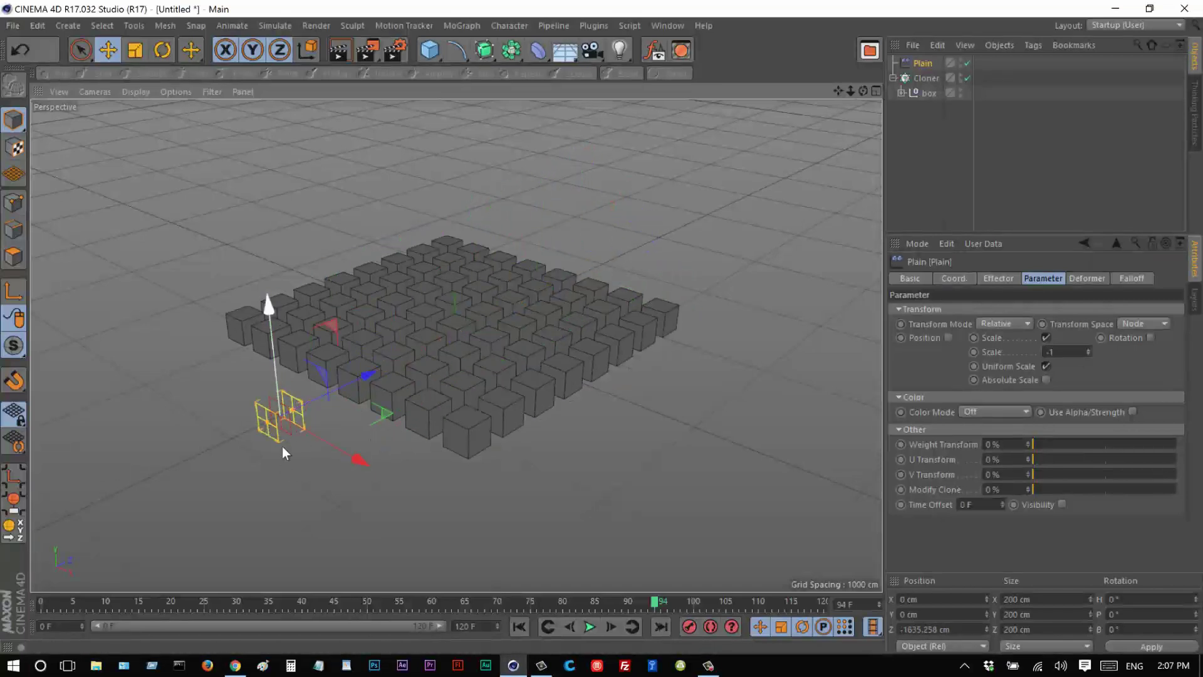
left_click_drag(374, 376, 338, 417)
Try the Sphere shape for the Plain effector's falloff.
left_click(1132, 277)
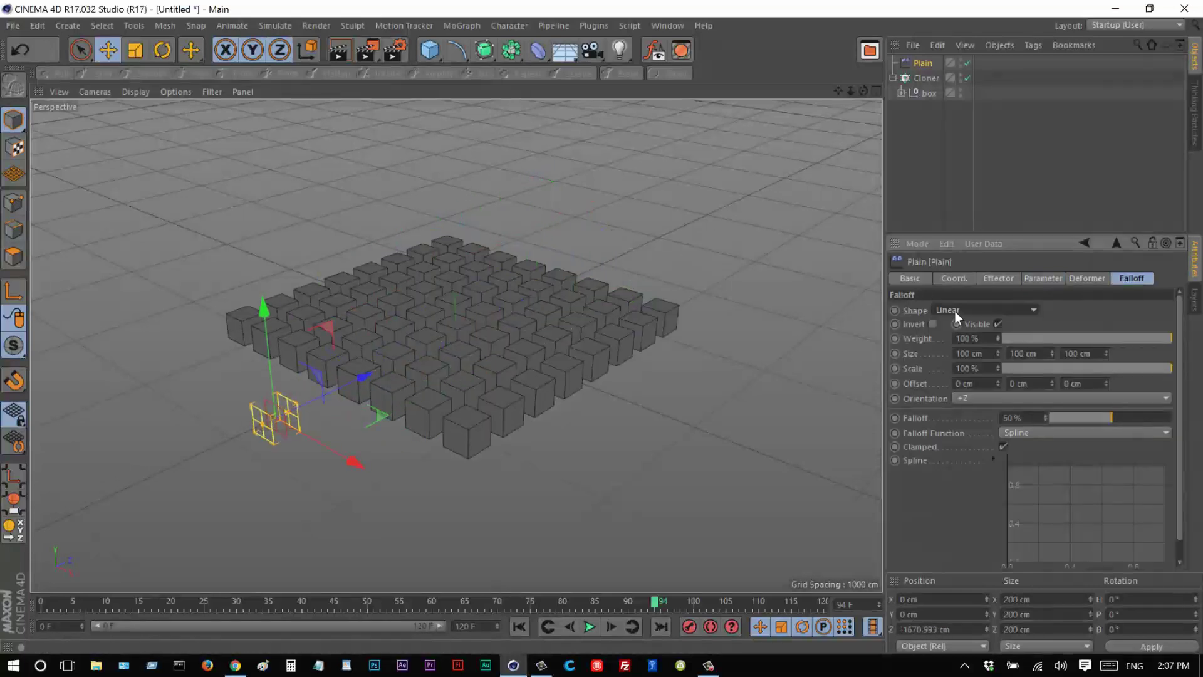
left_click(955, 311)
left_click(981, 436)
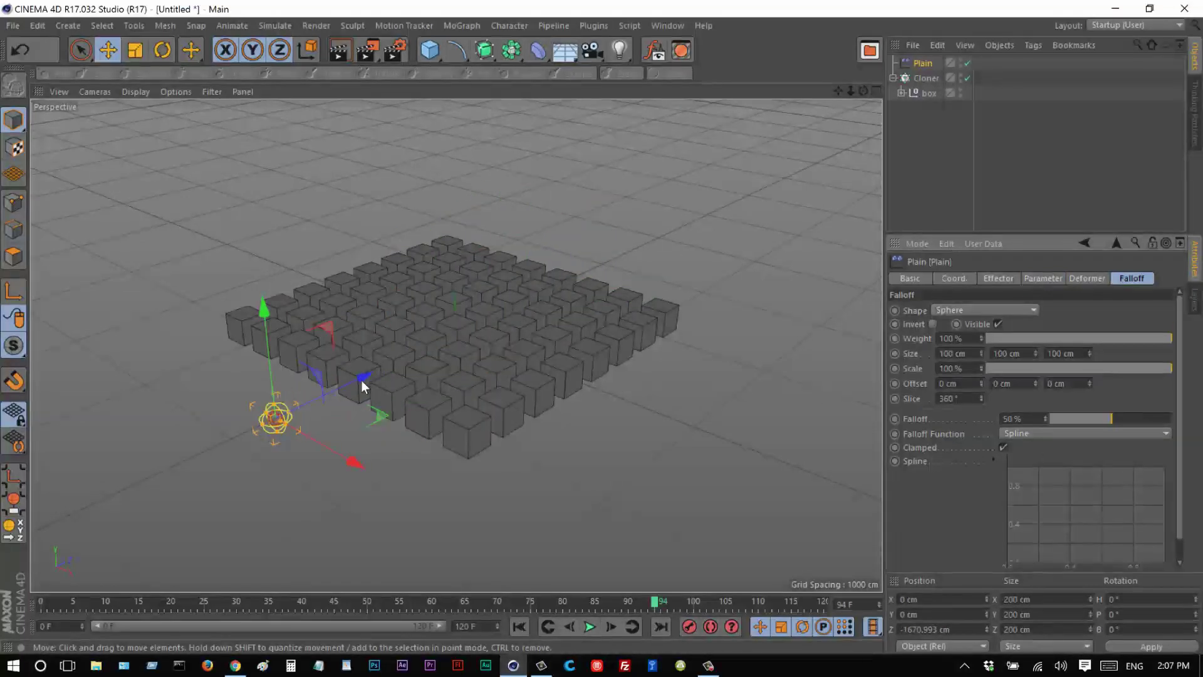
Increase the falloff scale to 521% and slide the Plain effector along Z to about -1962 cm.
left_click_drag(361, 379, 346, 407)
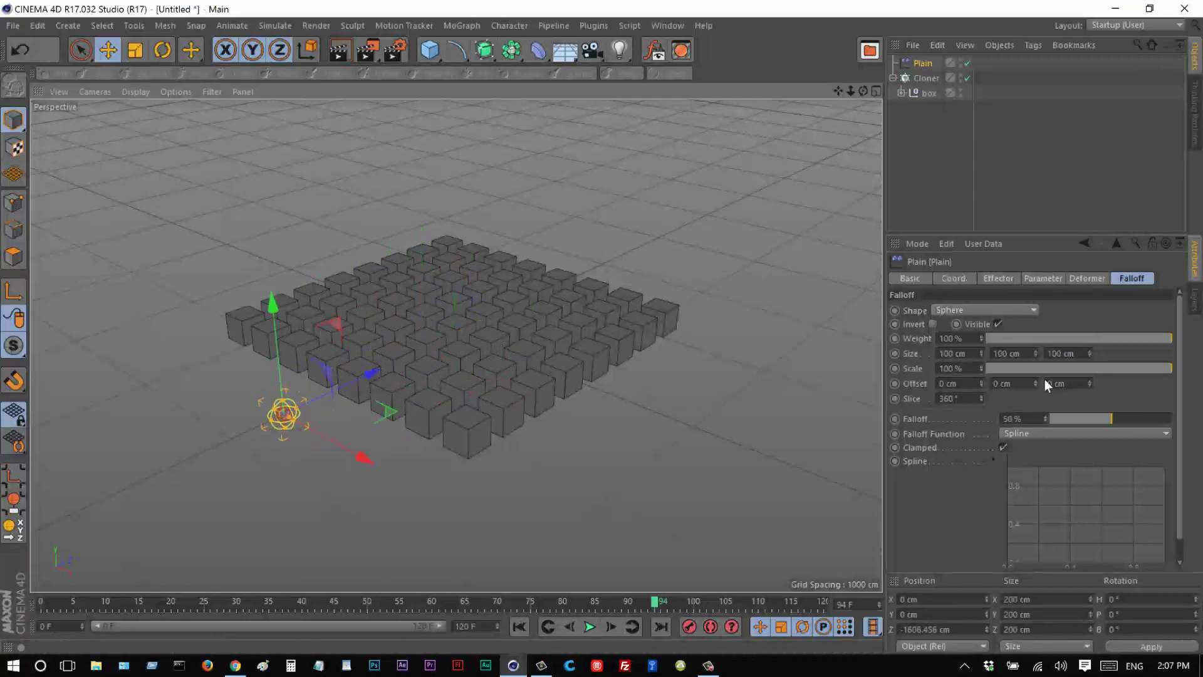
mouse_move(981, 369)
left_mouse_down()
mouse_move(991, 328)
mouse_move(982, 357)
left_mouse_up()
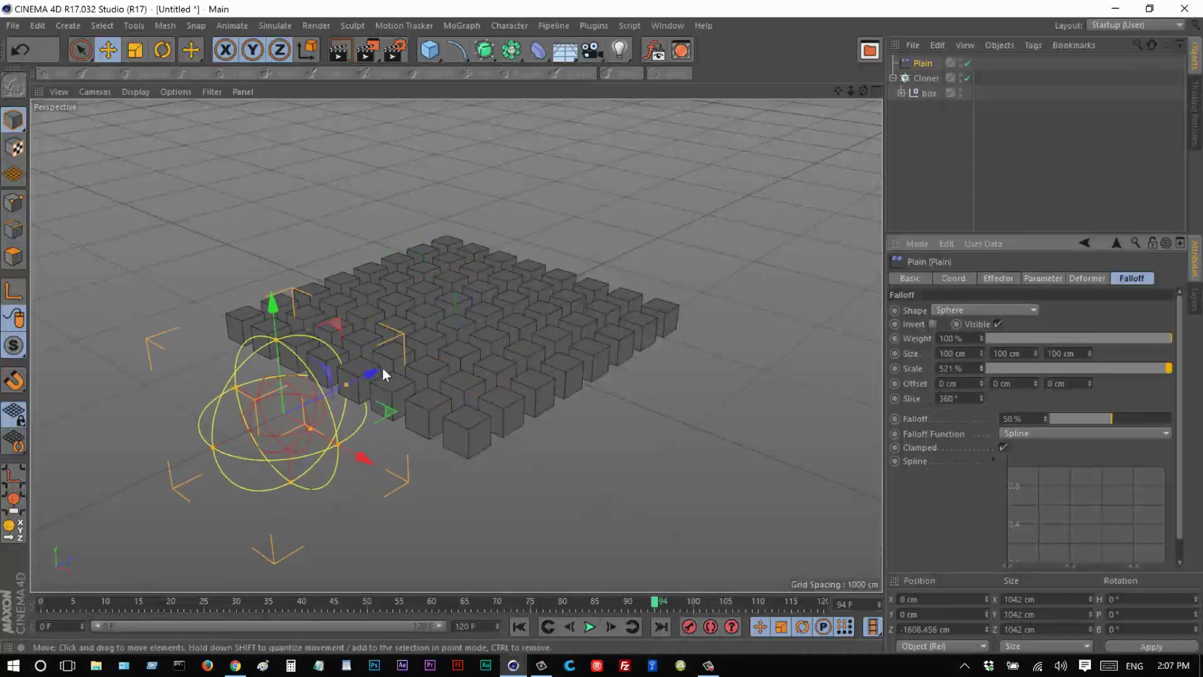
mouse_move(389, 370)
left_mouse_down()
mouse_move(518, 315)
mouse_move(641, 290)
mouse_move(514, 338)
mouse_move(401, 410)
mouse_move(530, 365)
mouse_move(521, 281)
mouse_move(679, 237)
mouse_move(338, 418)
left_mouse_up()
Return the Plain effector's falloff shape to Linear and slide the effector along Z to about -1918 cm.
left_click(1010, 310)
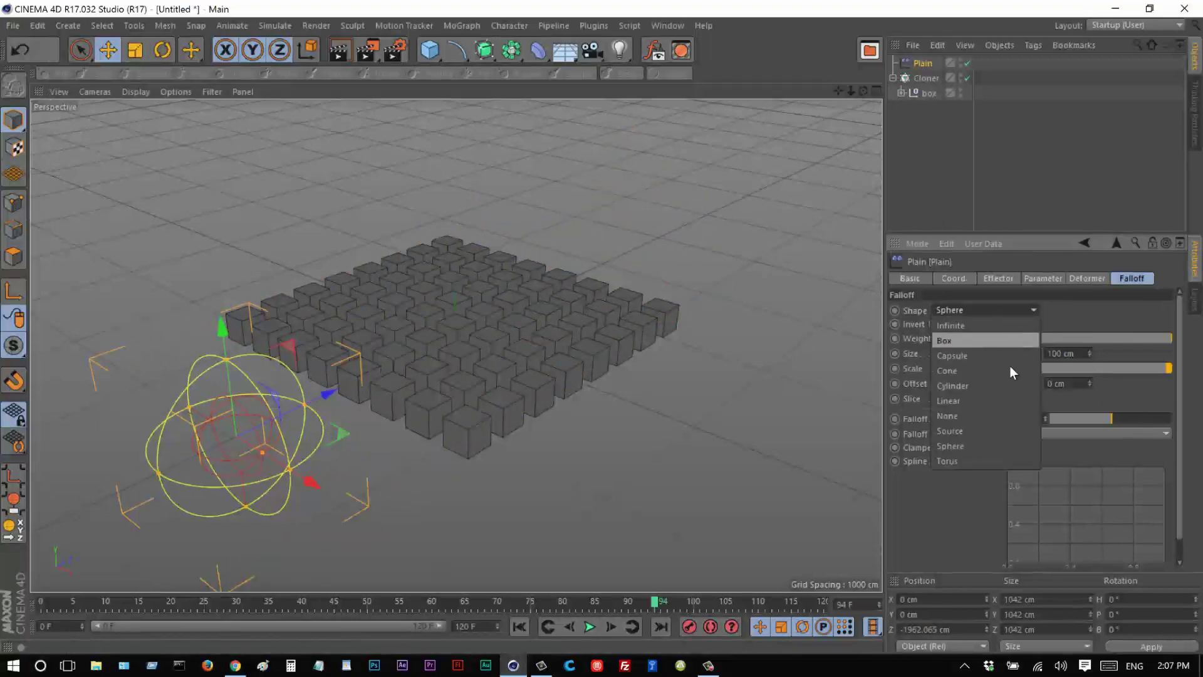
left_click(1010, 405)
mouse_move(327, 395)
left_mouse_down()
mouse_move(592, 299)
mouse_move(337, 415)
left_mouse_up()
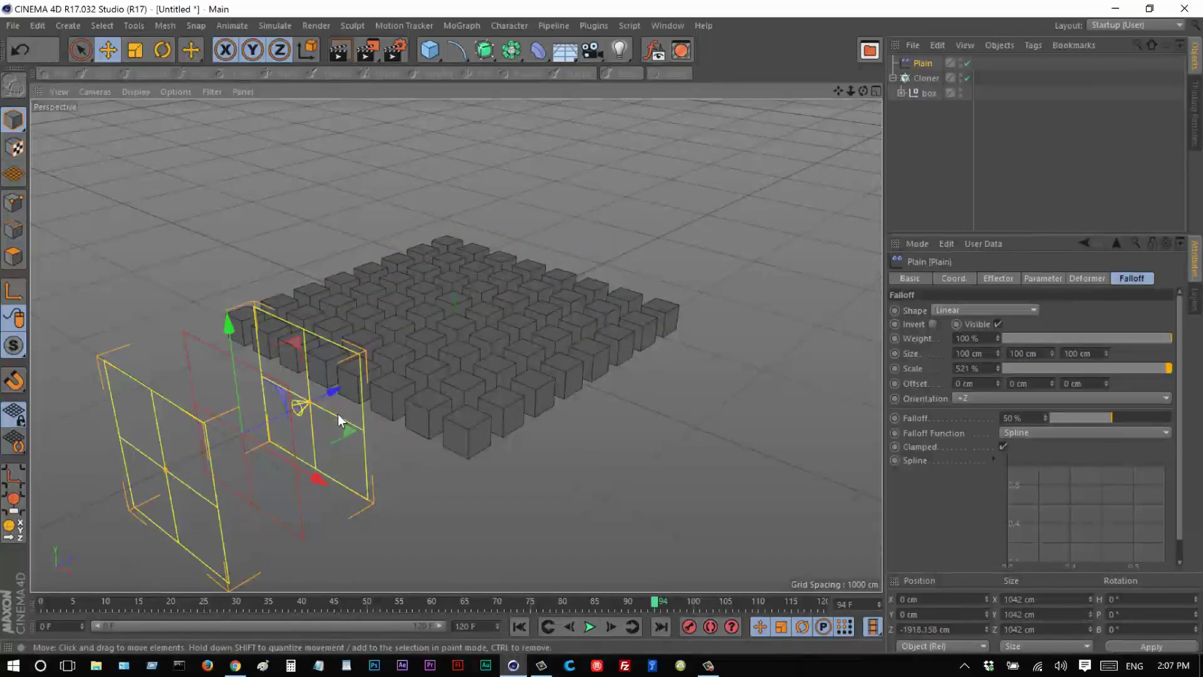
Set the Plain effector's falloff scale to 400% and falloff to 100%, and move the effector along Z to about -2182 cm.
double_click(971, 369)
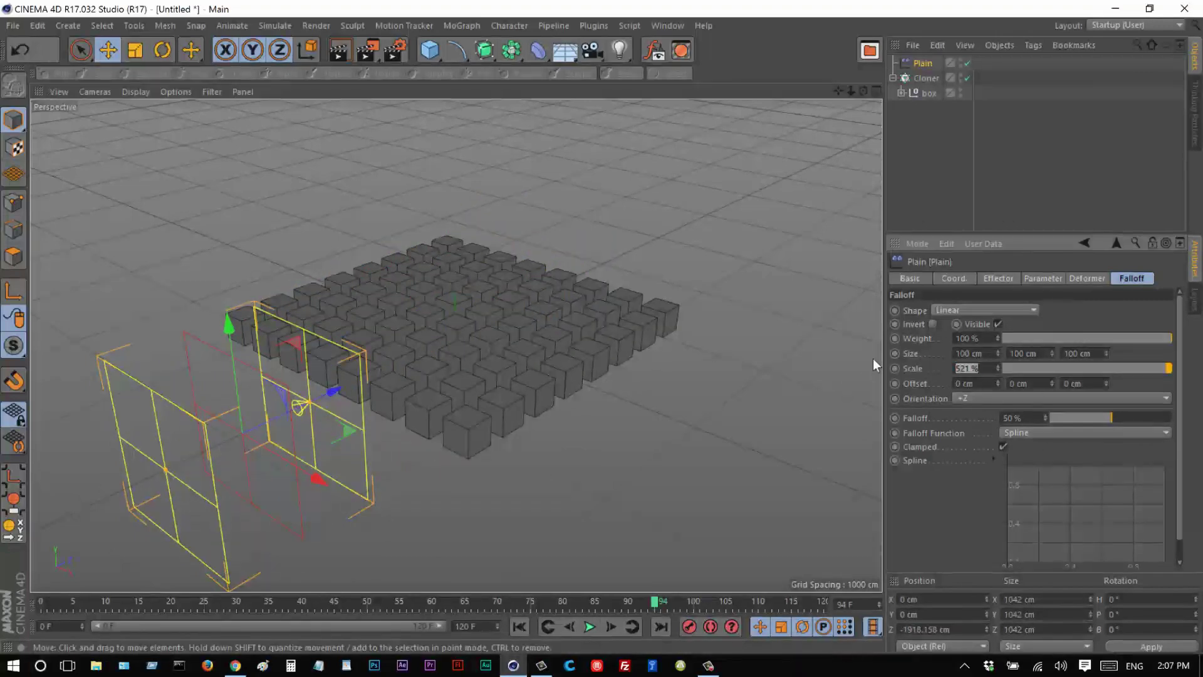
type("4")
key("Return")
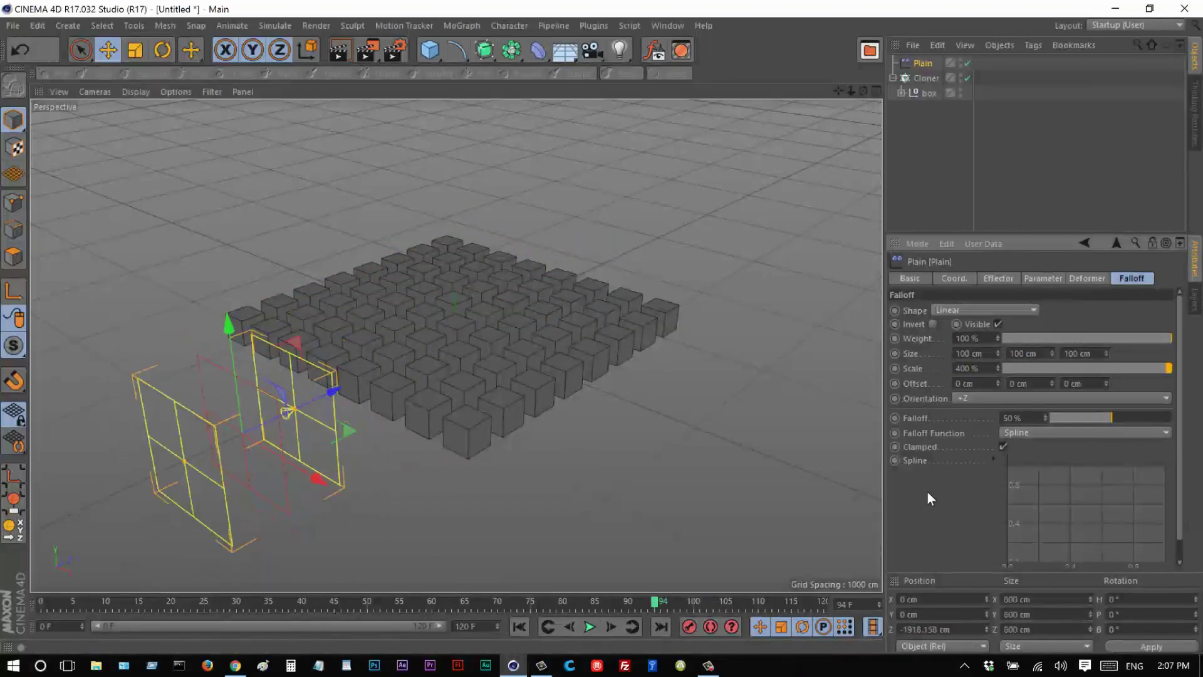
left_click_drag(1112, 417, 1172, 417)
left_click_drag(344, 400, 320, 468)
mouse_move(858, 89)
left_mouse_down()
mouse_move(599, 329)
mouse_move(849, 92)
left_mouse_up()
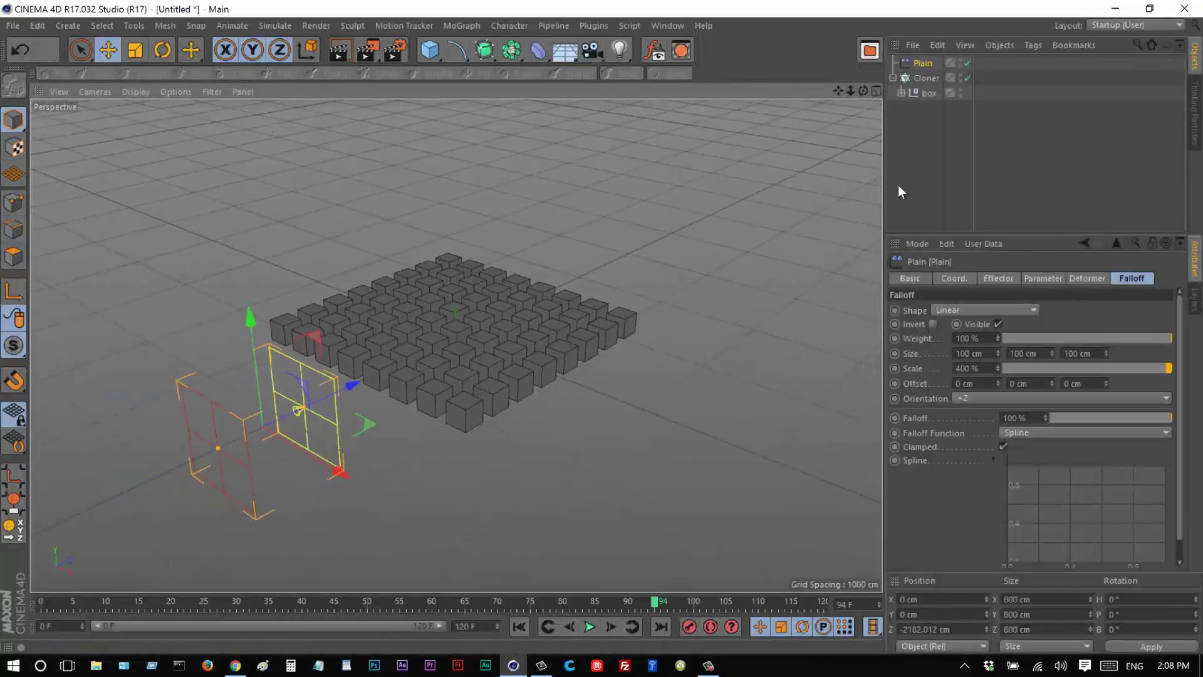
Disable the Plain effector's Scale and briefly test its Position transform, sliding the effector along Z to about -1905 cm.
left_click(999, 278)
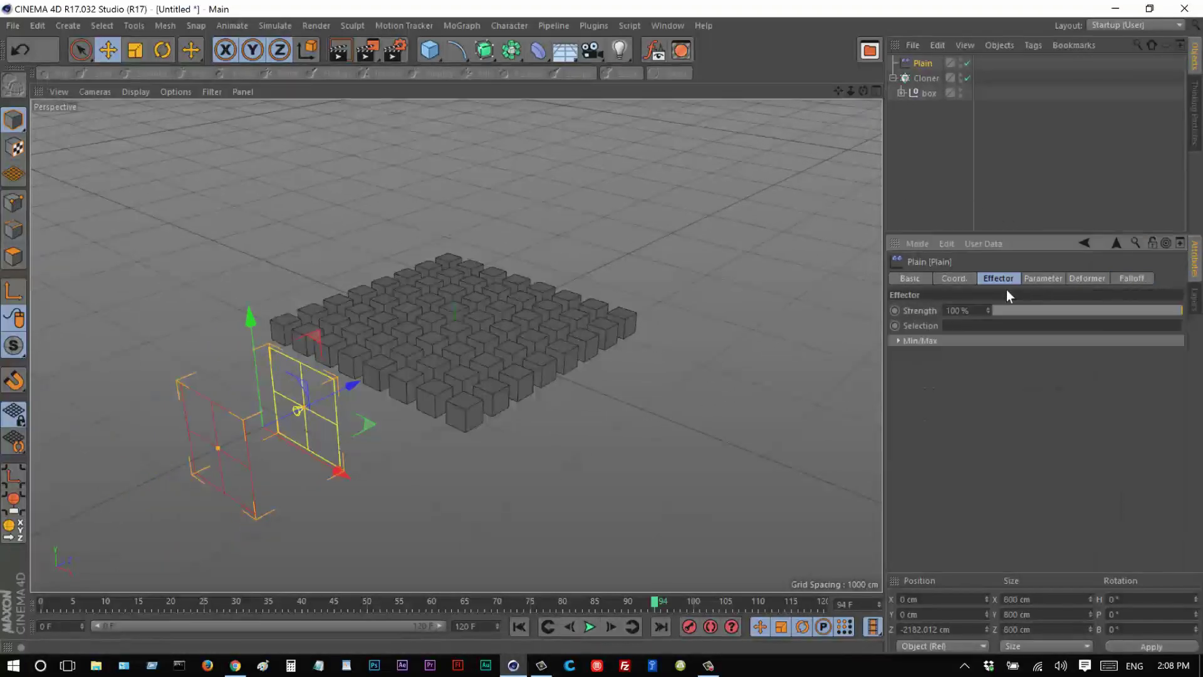
left_click(1041, 278)
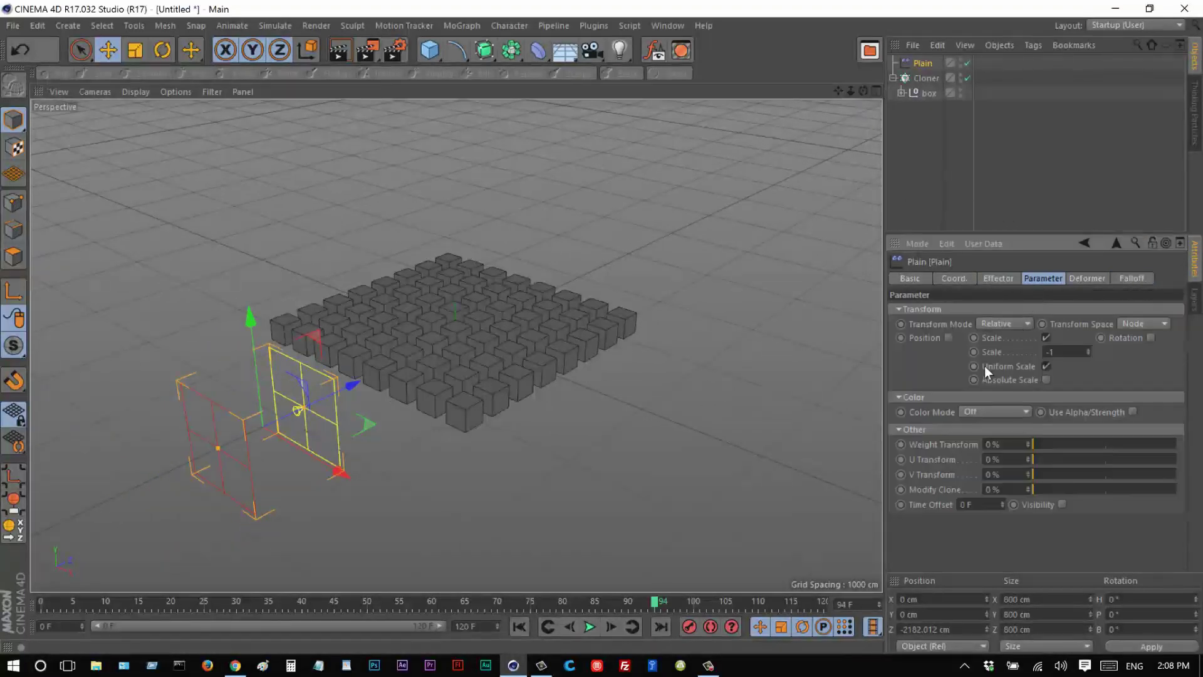
left_click(950, 337)
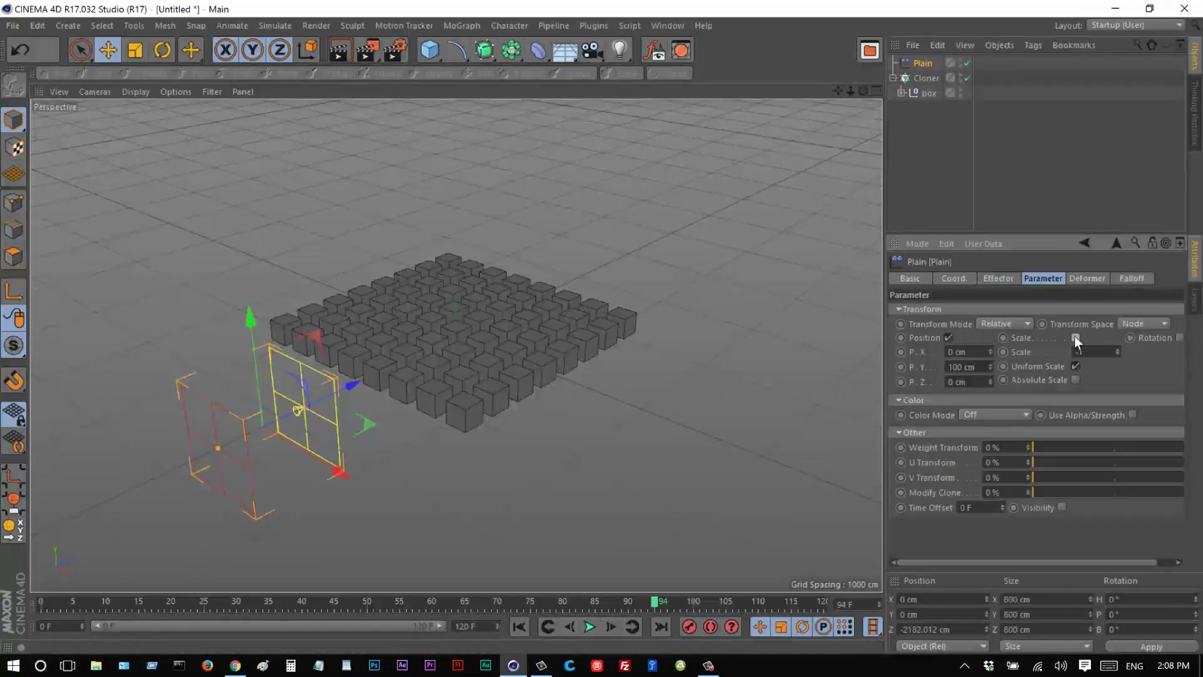
left_click(1074, 337)
left_click_drag(347, 379, 401, 439)
left_click(949, 337)
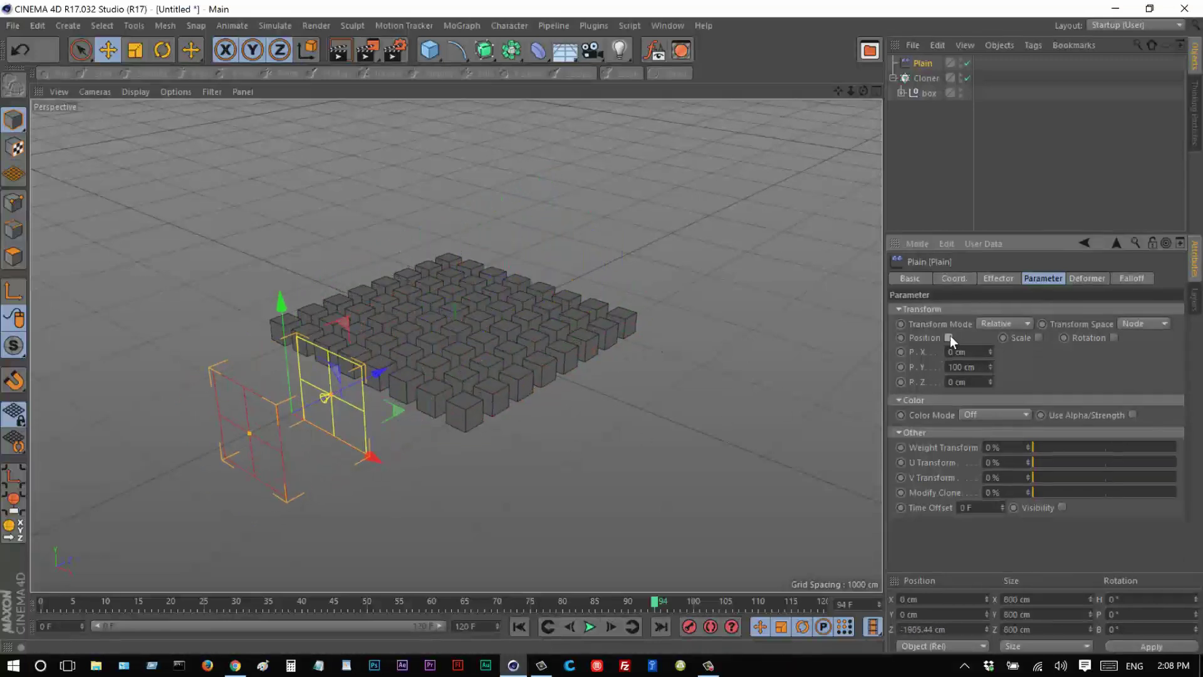
Try a 90° pitch rotation in the Plain effector while sliding it along Z, undo the move and disable Rotation.
left_click(1084, 337)
left_click(1087, 365)
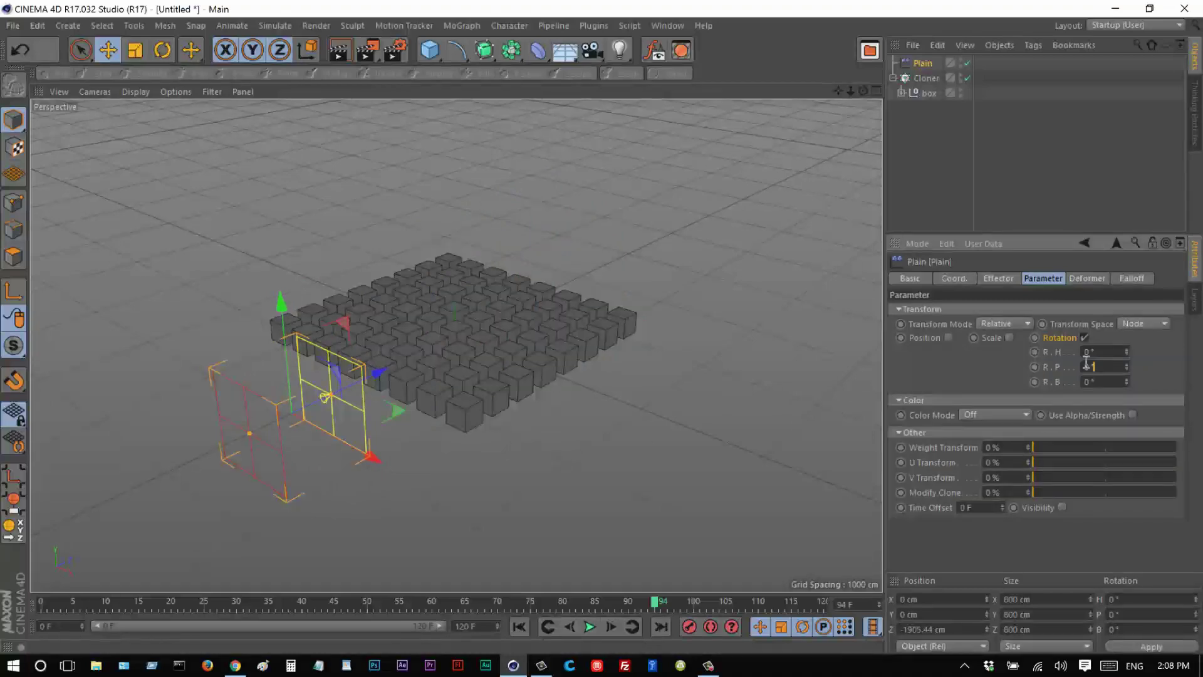
type("90")
key("Return")
mouse_move(382, 373)
left_mouse_down()
mouse_move(656, 308)
mouse_move(401, 371)
left_mouse_up()
key("ctrl+z")
left_click(1084, 338)
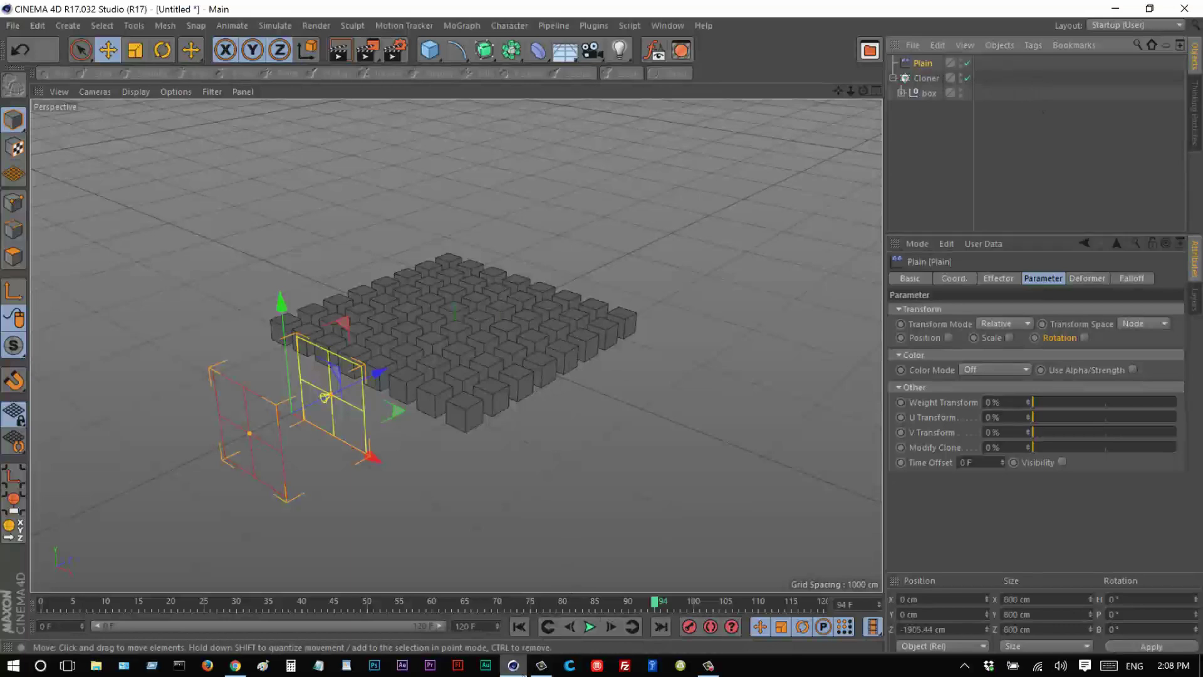
Play the animation twice from the start to examine how the clones fold with the Plain effector's transforms disabled.
left_click(518, 627)
left_click(590, 627)
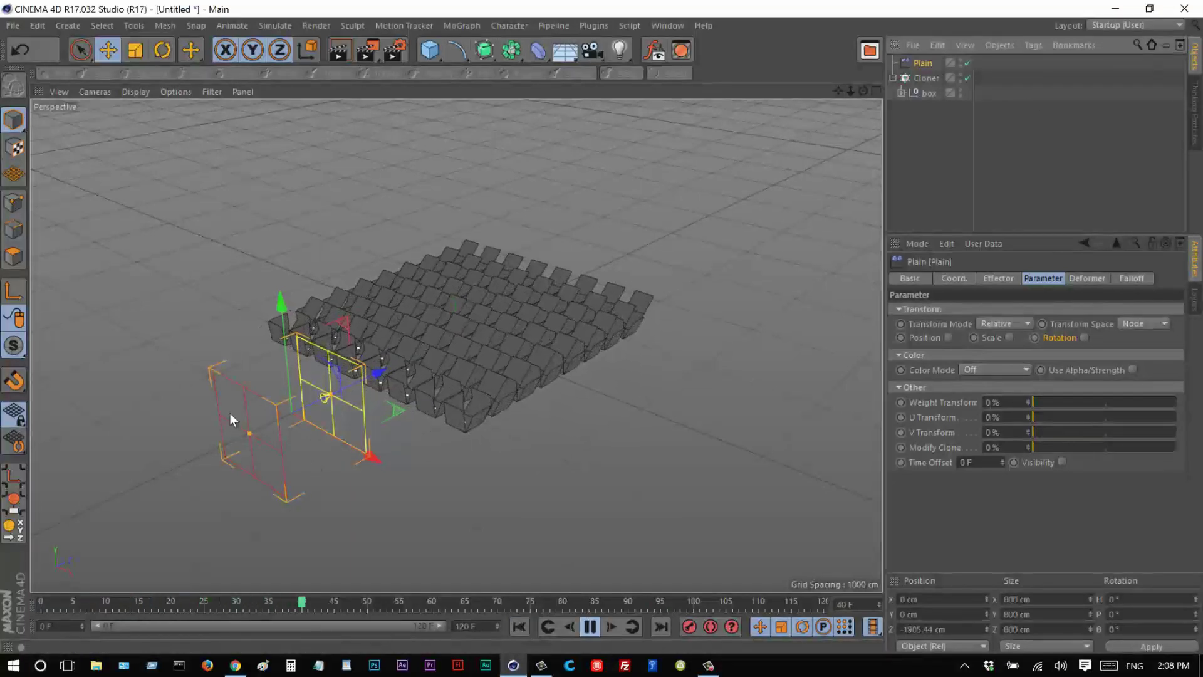
left_click(590, 627)
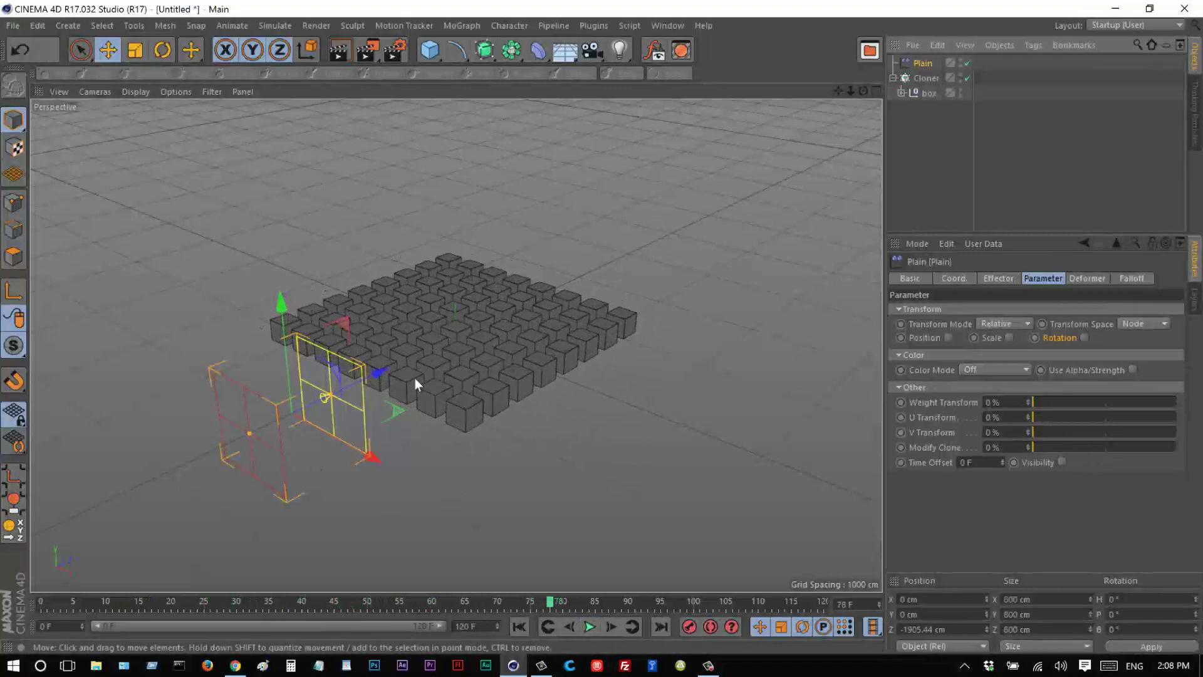
left_click(518, 627)
left_click(589, 627)
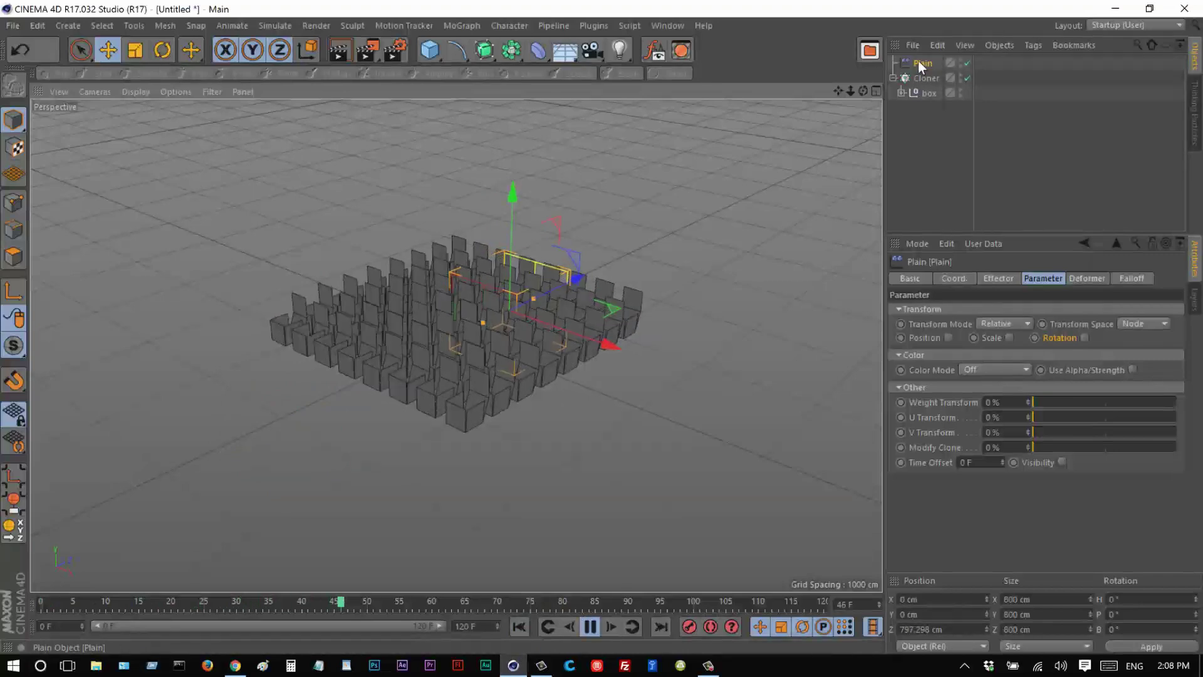
left_click(590, 626)
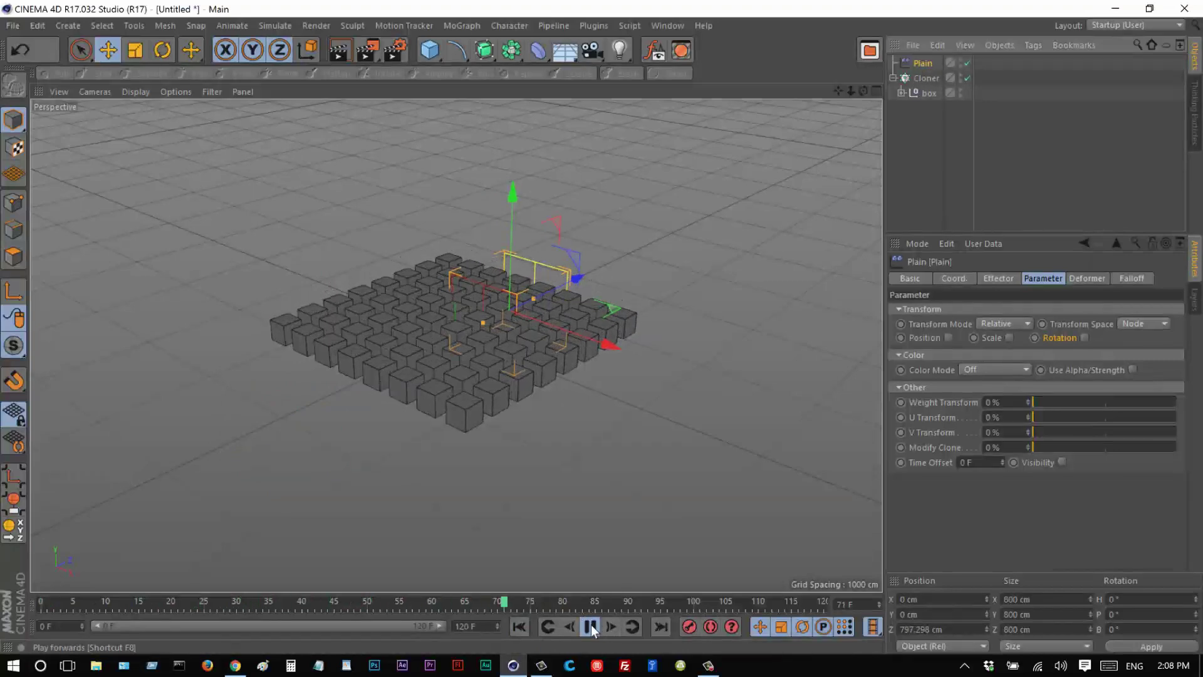
left_click(519, 626)
Move the Plain effector back along Z to about -1980 cm and set the Cloner's transform animation mode to Fixed.
left_click_drag(570, 276, 381, 408)
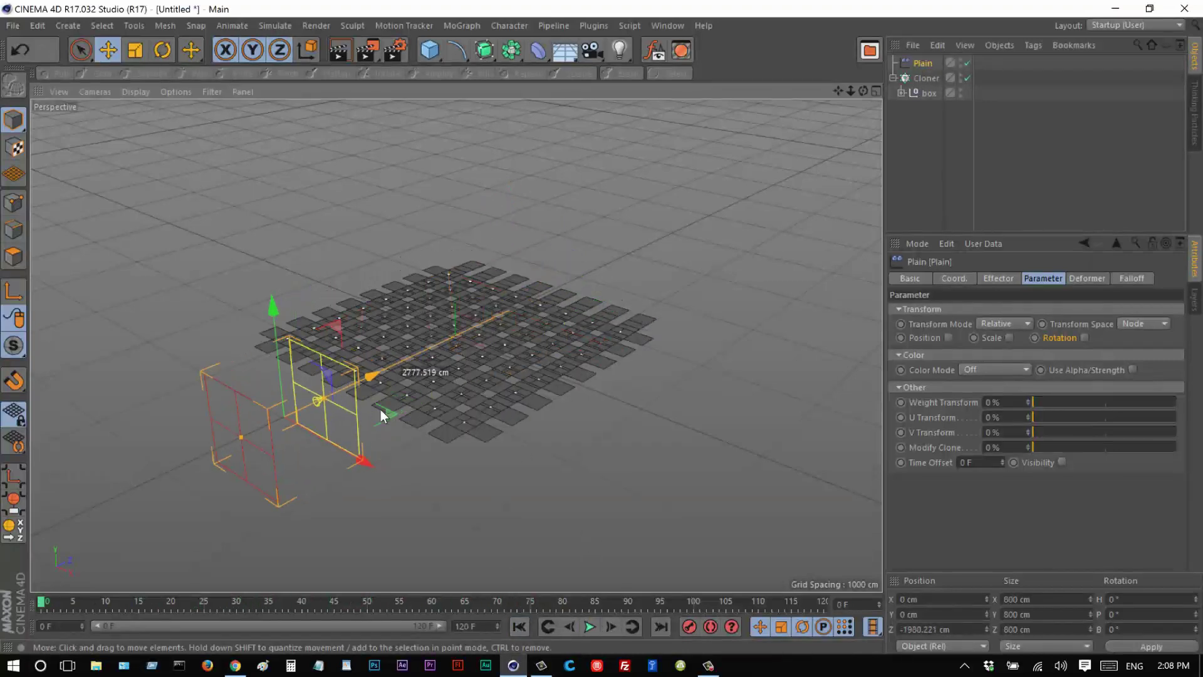
left_click(923, 79)
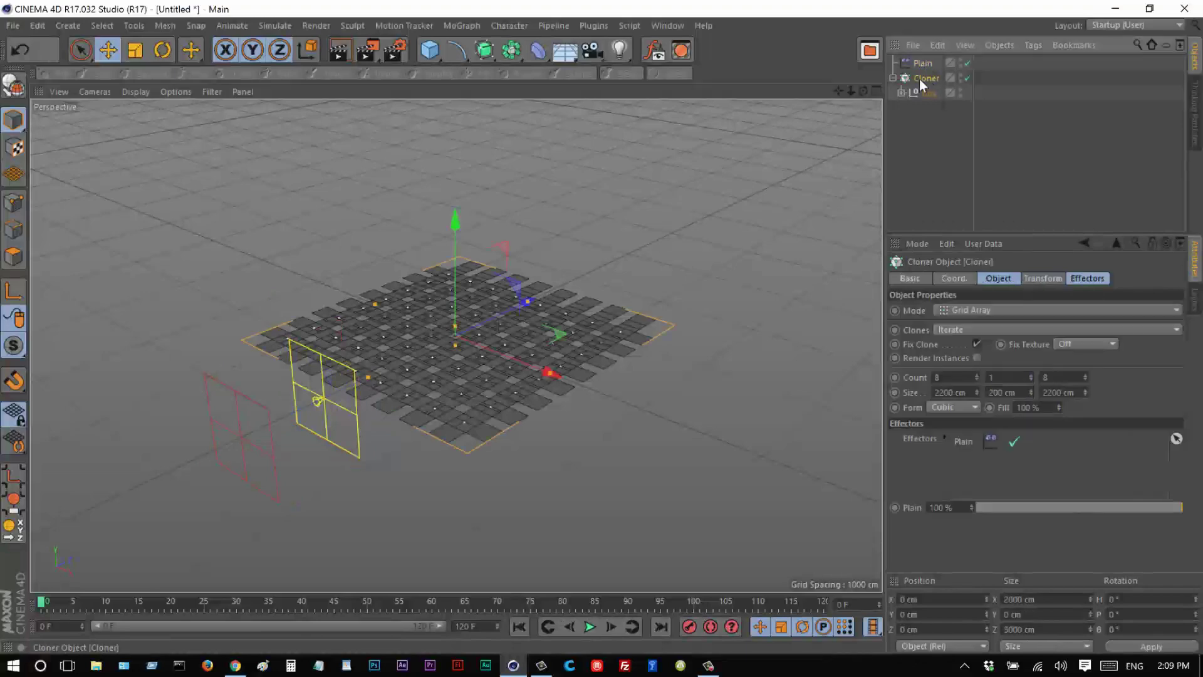
left_click(1044, 278)
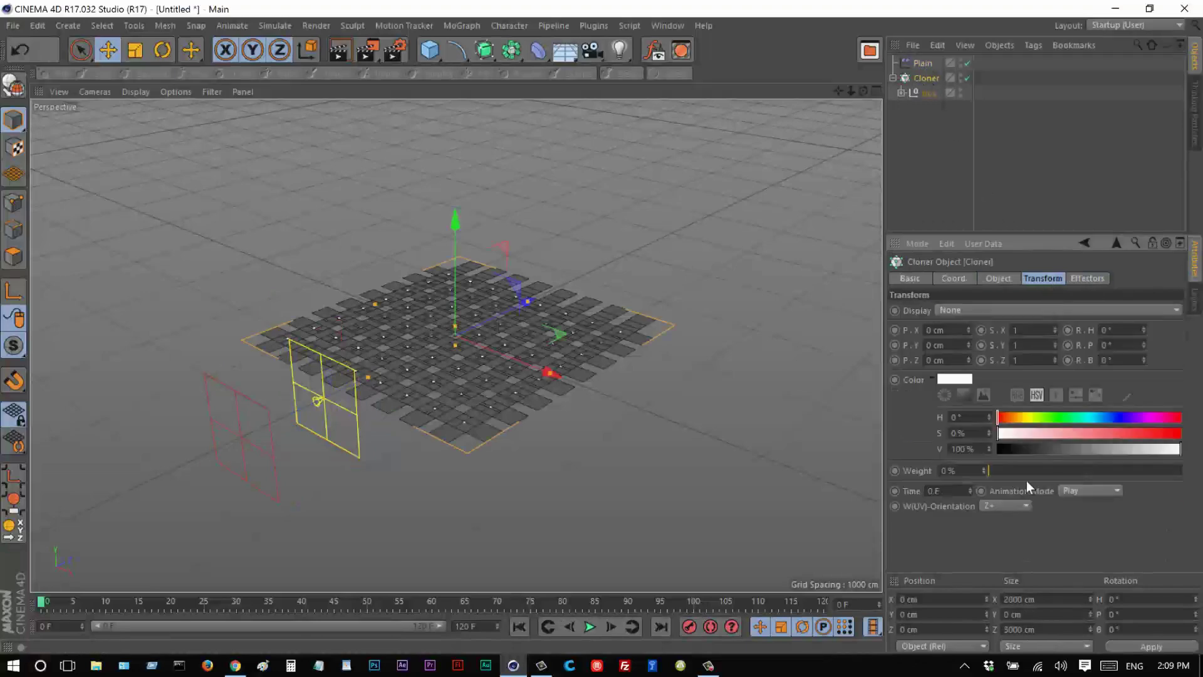
left_click(1073, 493)
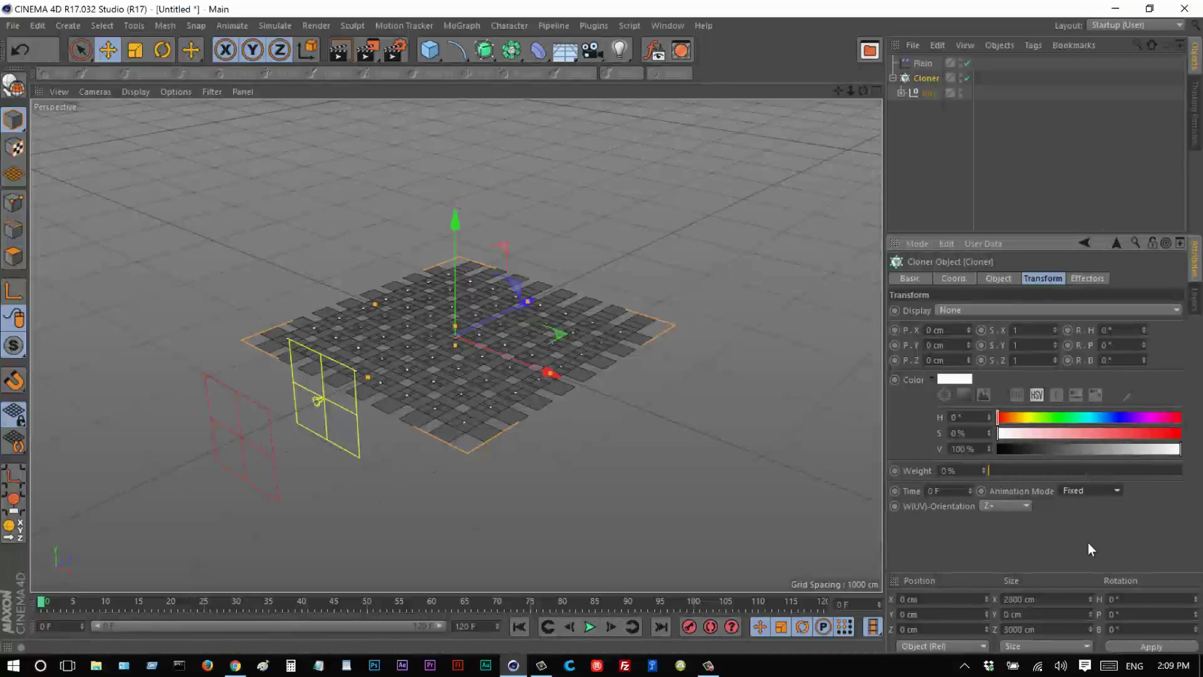
Locate the Plain effector's Time Offset, and expand the box and select all its faces to examine their keyframe range.
left_click(922, 63)
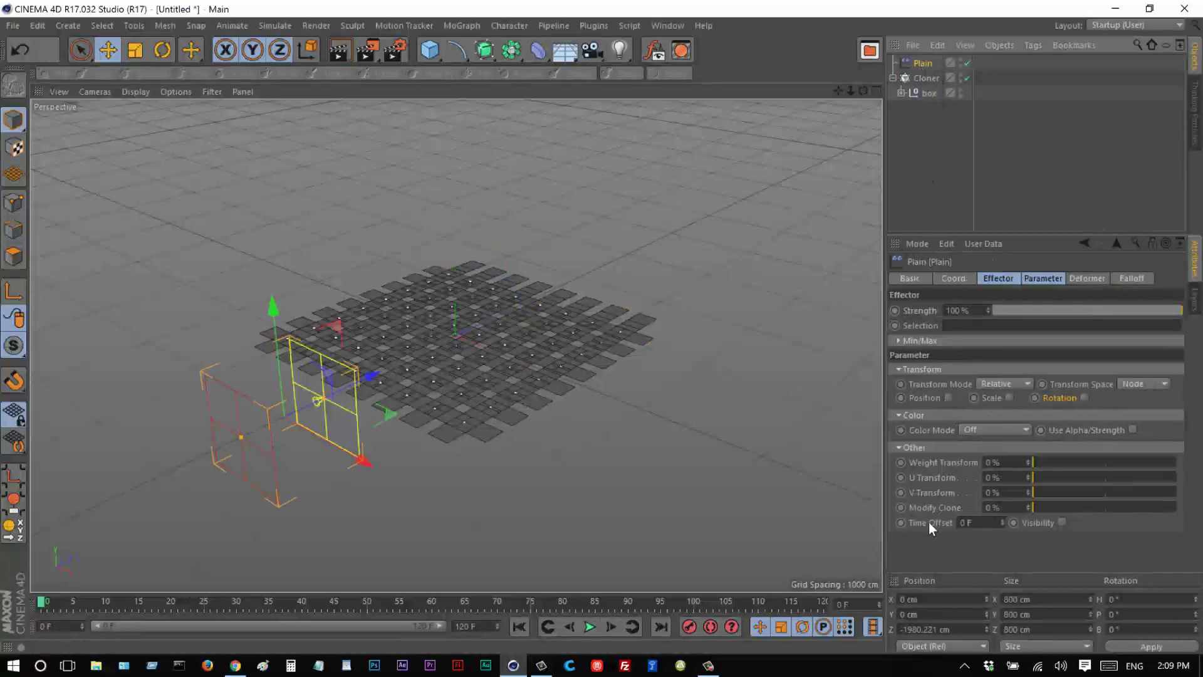
left_click(968, 522)
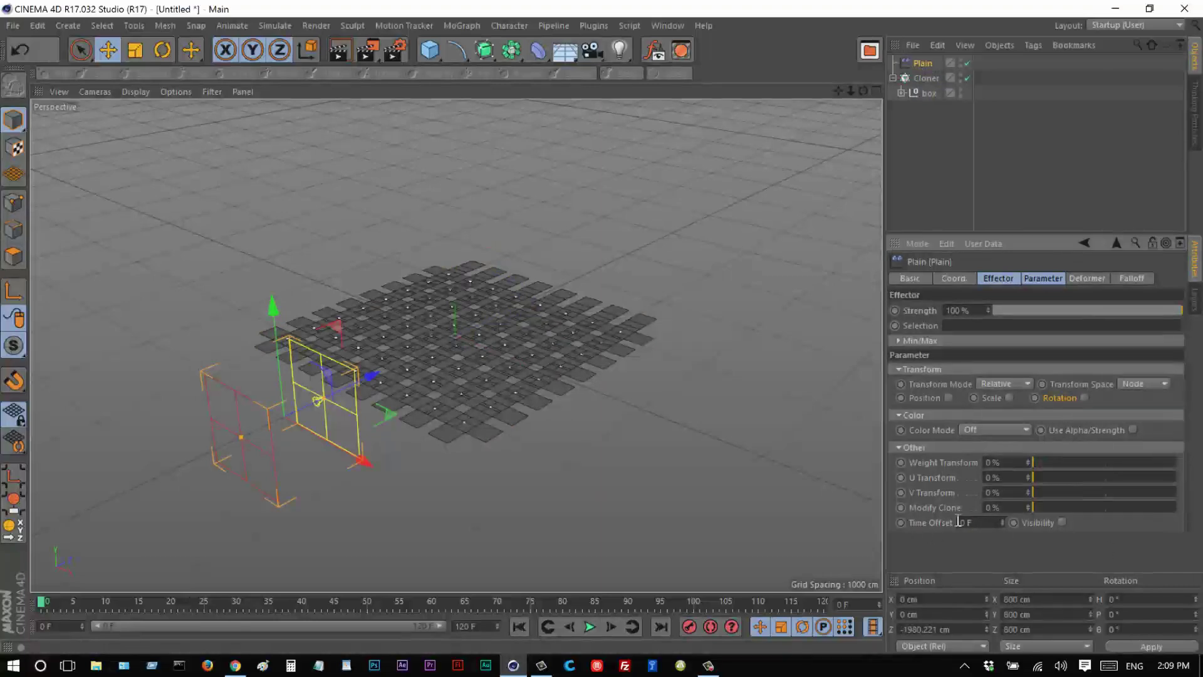
left_click(928, 93)
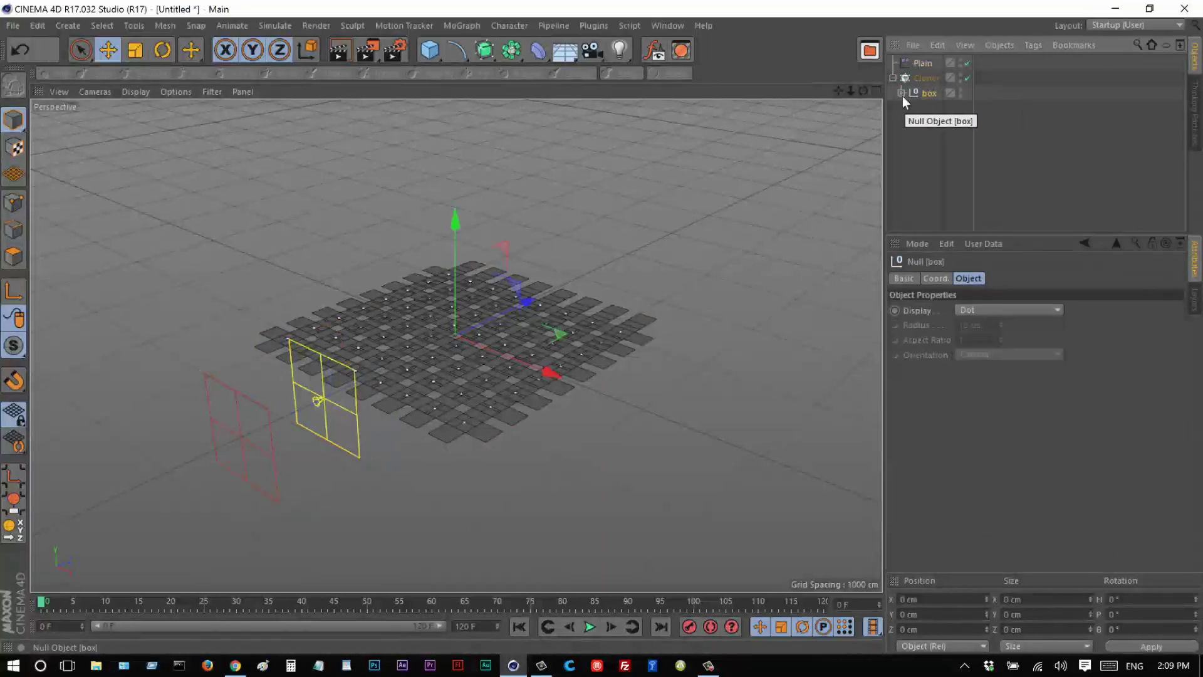
left_click(901, 93)
left_click_drag(946, 216, 916, 103)
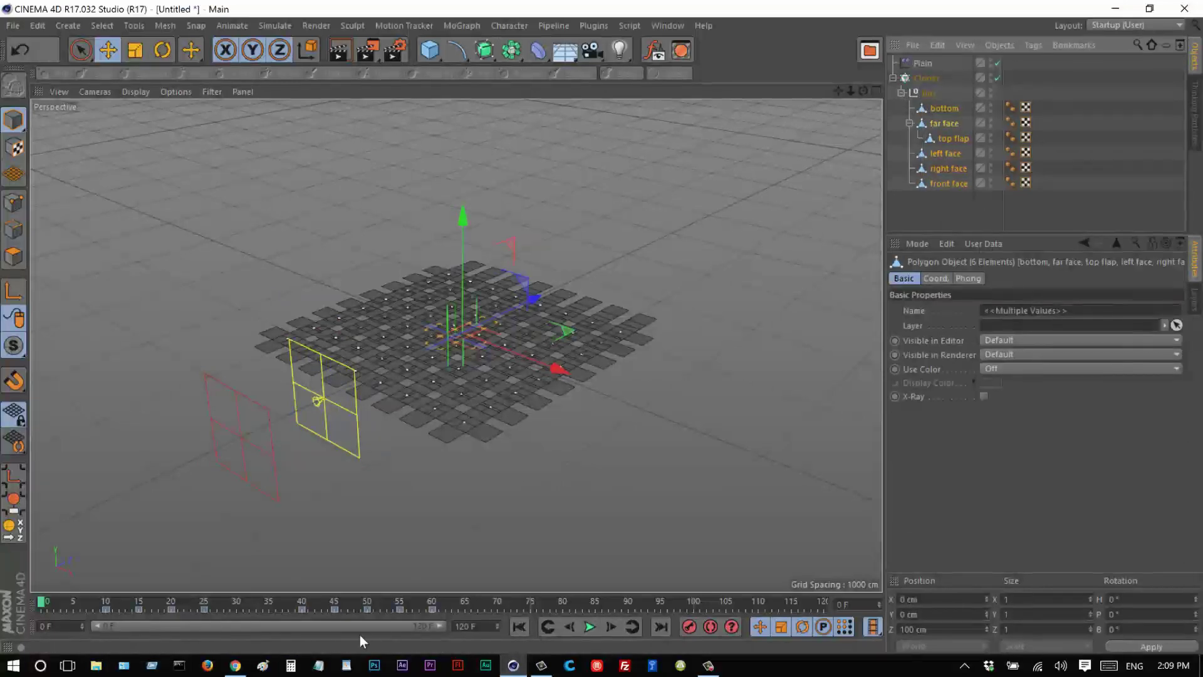
Set the Plain effector's Time Offset to 60 F and play the animation from the start to check the clones.
left_click(921, 63)
double_click(989, 522)
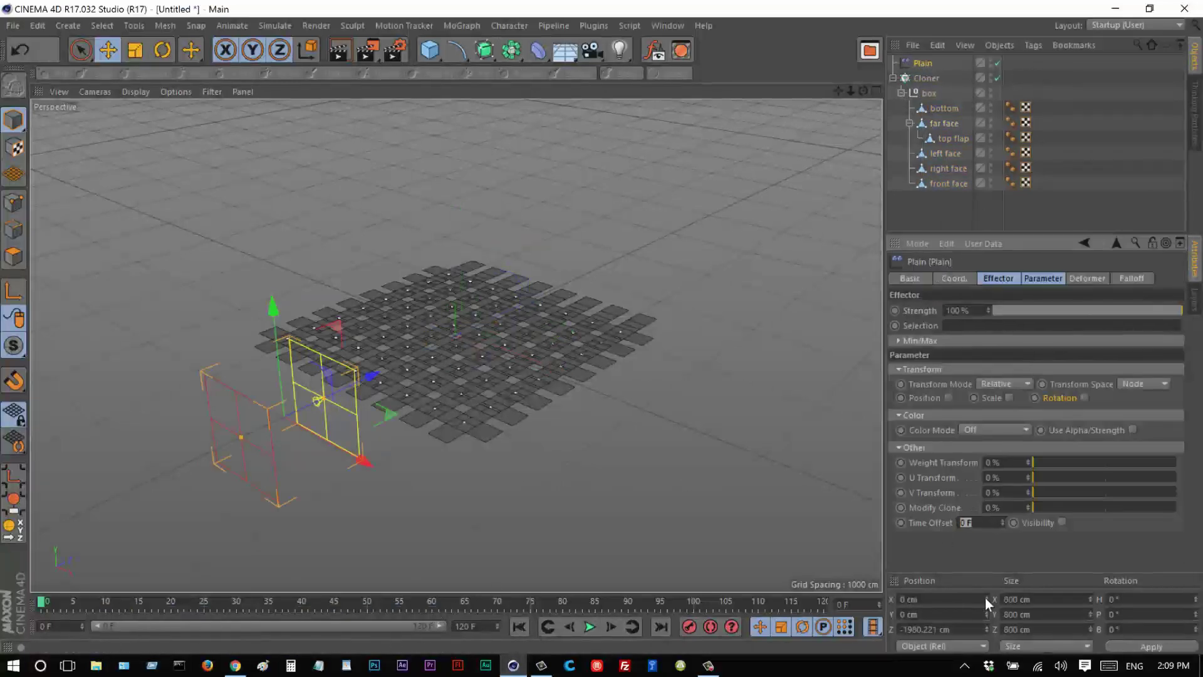
type("60")
key("Return")
left_click(931, 213)
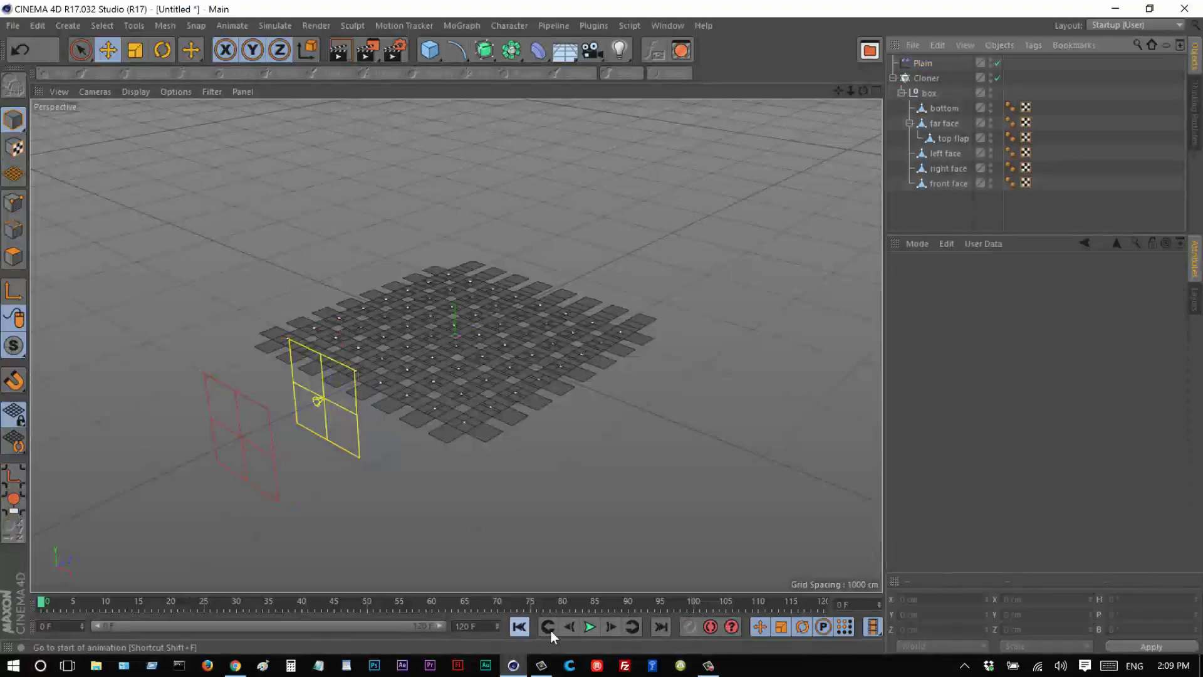
left_click(589, 627)
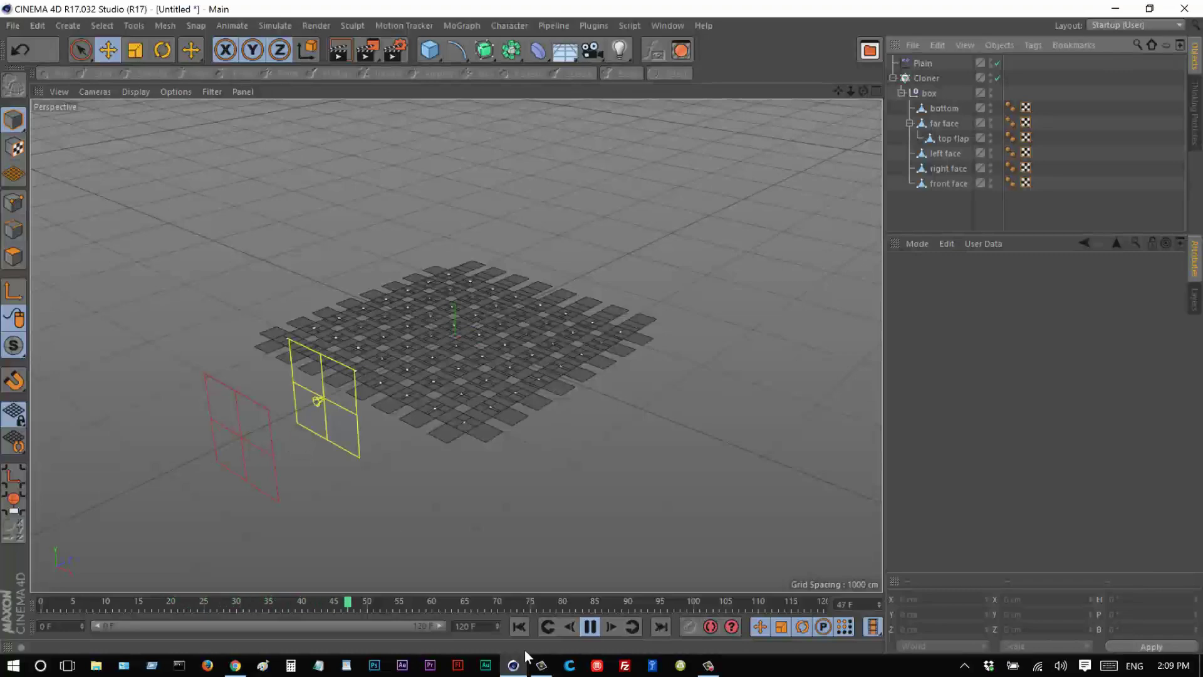
left_click(589, 627)
Rename the Plain effector as "time trigger".
left_click(924, 62)
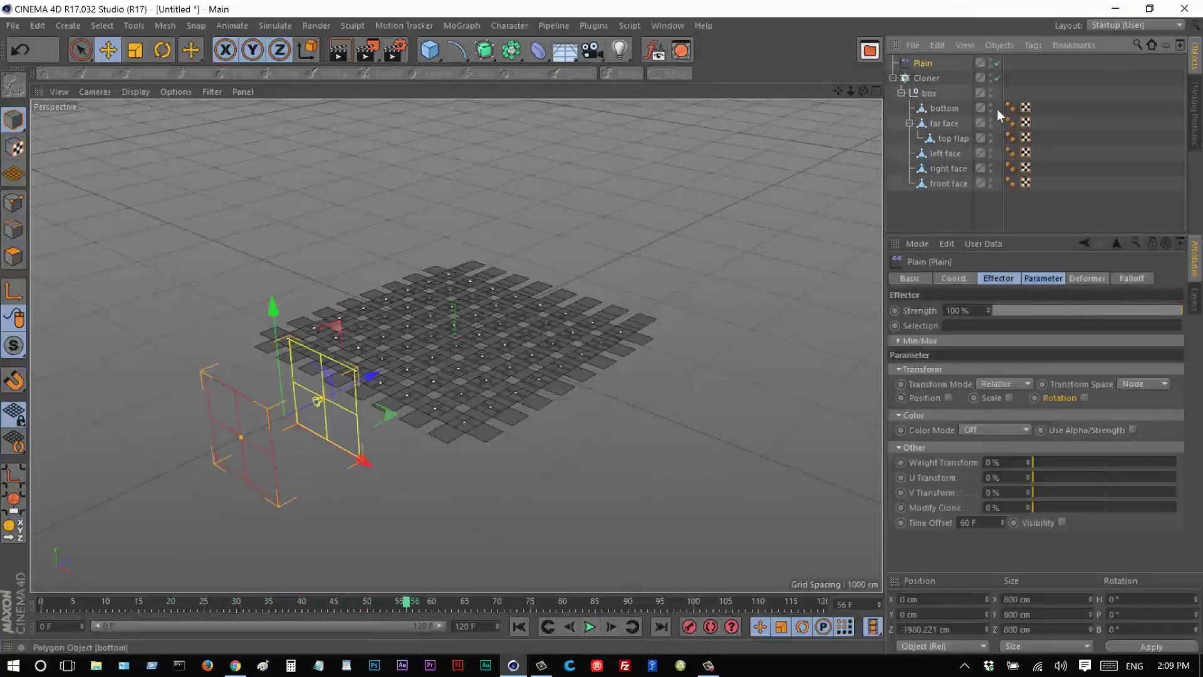
key("F2")
type("time")
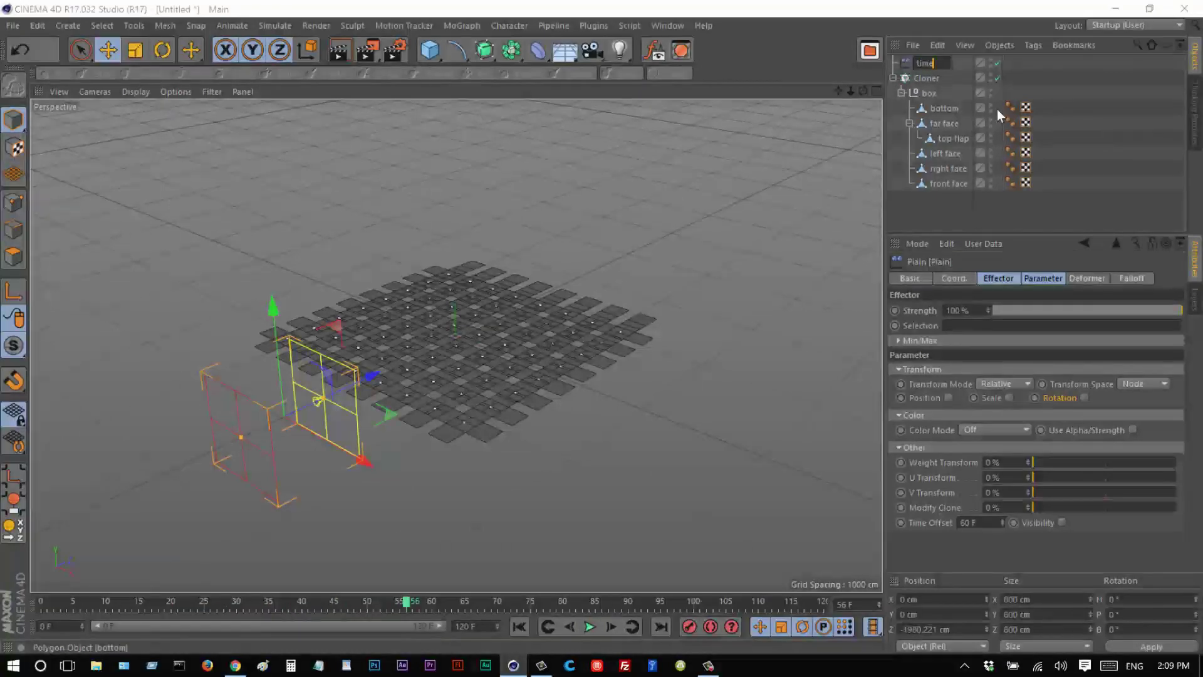
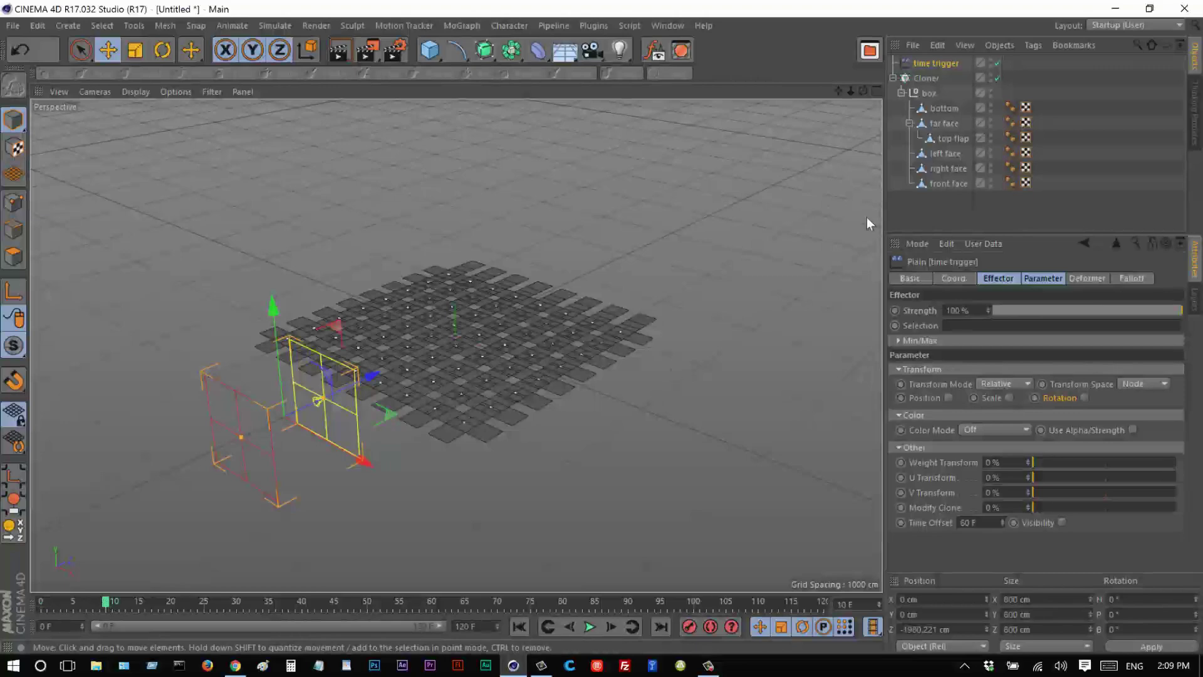
At frame 10, move the time trigger effector along Z to about -2248 cm and keyframe its Z position.
mouse_move(365, 379)
left_mouse_down()
mouse_move(353, 386)
mouse_move(356, 374)
left_mouse_up()
left_click(954, 278)
left_click(895, 340, "ctrl")
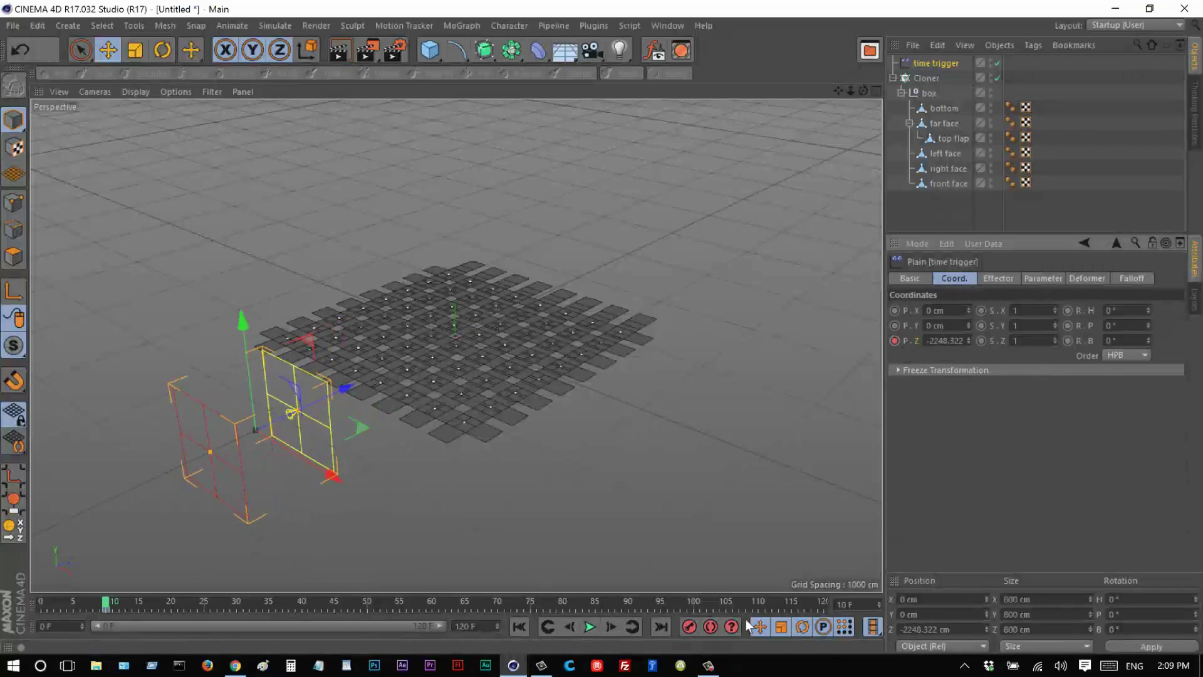
At frame 110, move the time trigger past the far side of the grid to about Z 5086 cm and keyframe its Z position.
left_click(759, 602)
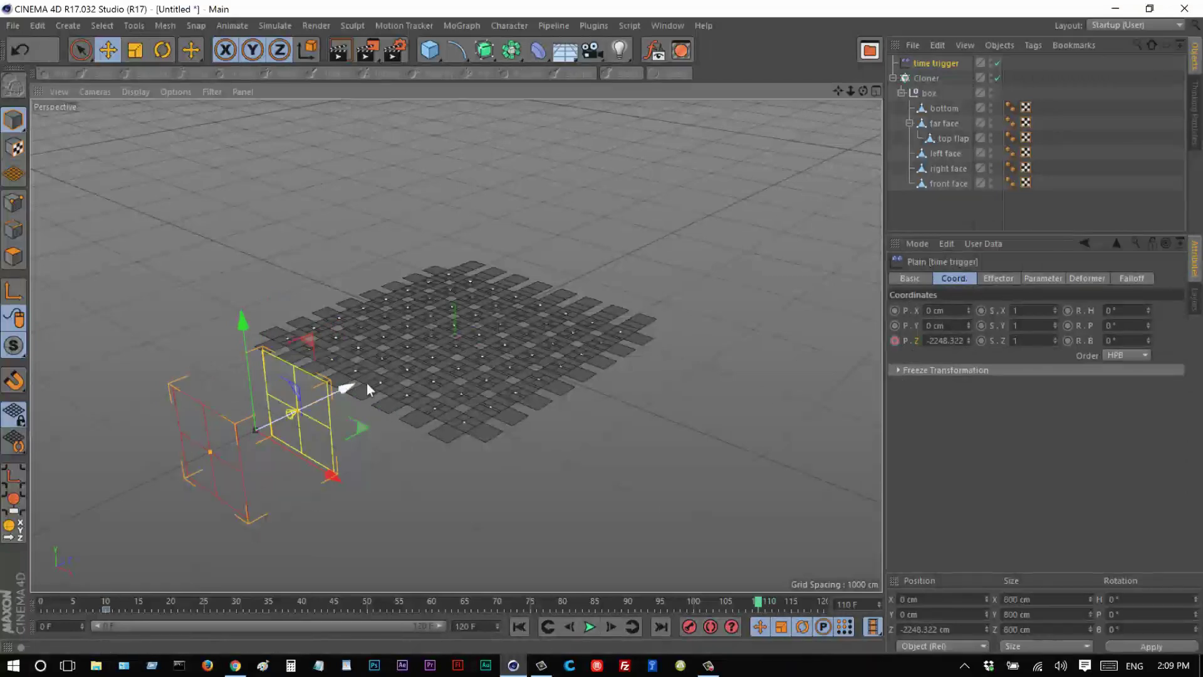
left_click_drag(367, 383, 752, 213)
left_click(895, 340, "ctrl")
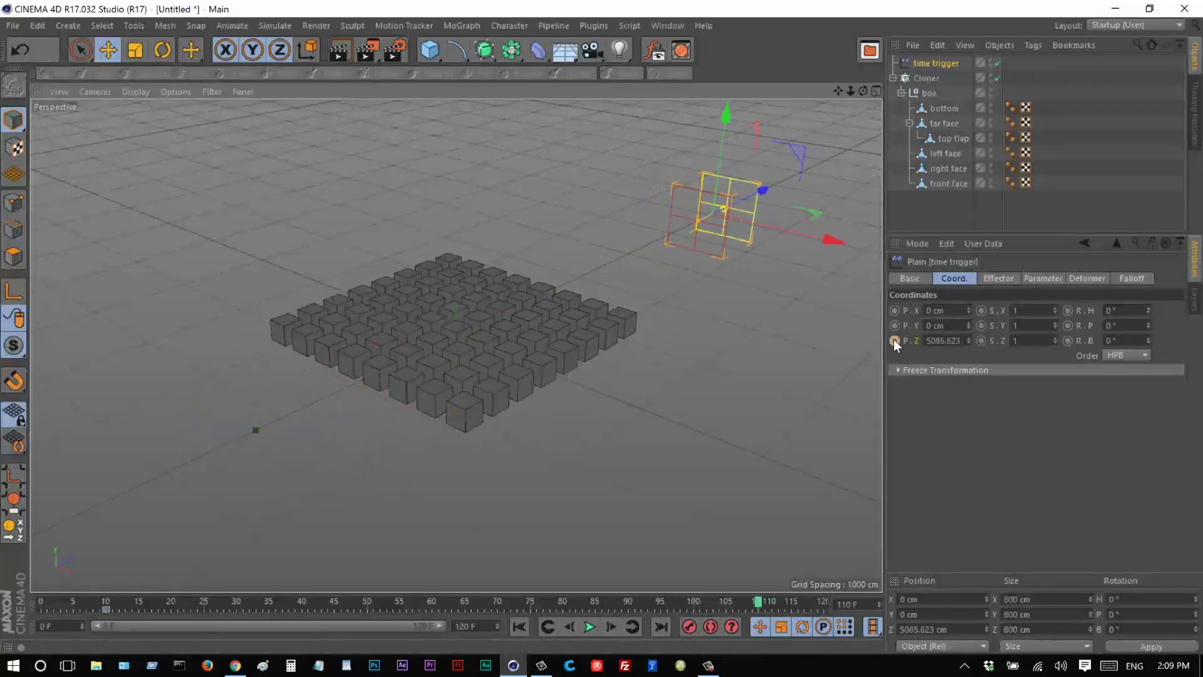
Play the animation to review the boxes folding in sequence, and replay it with the time trigger selected.
left_click(532, 624)
left_click(590, 626)
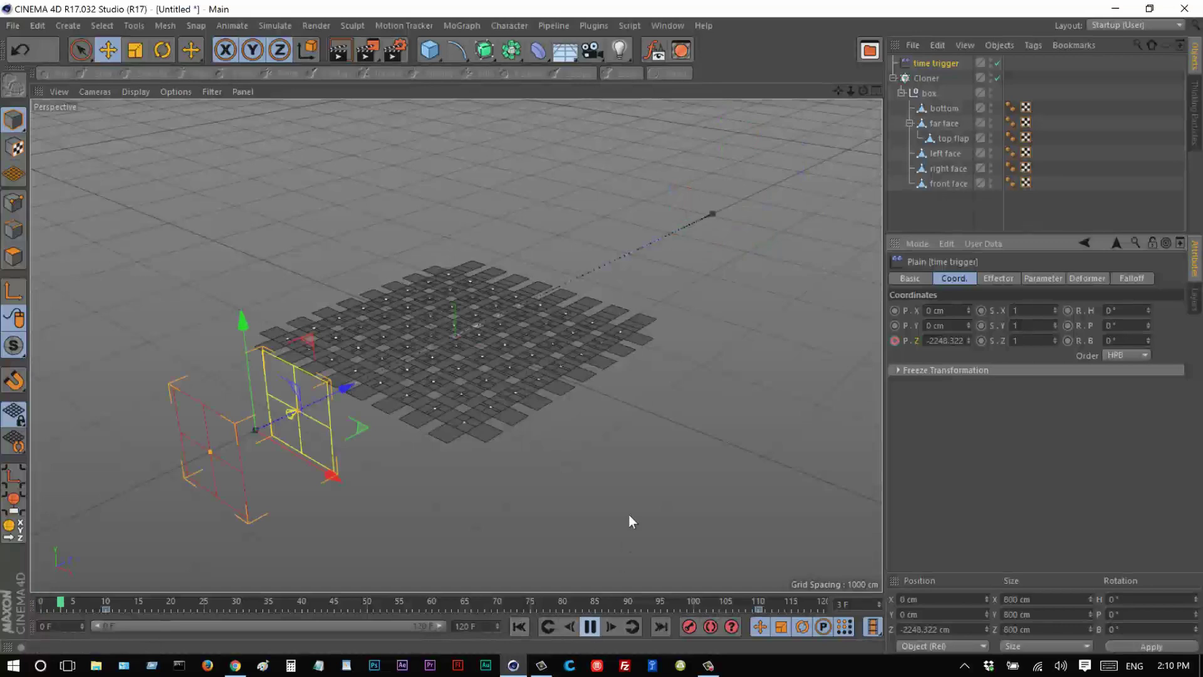
left_click(629, 514)
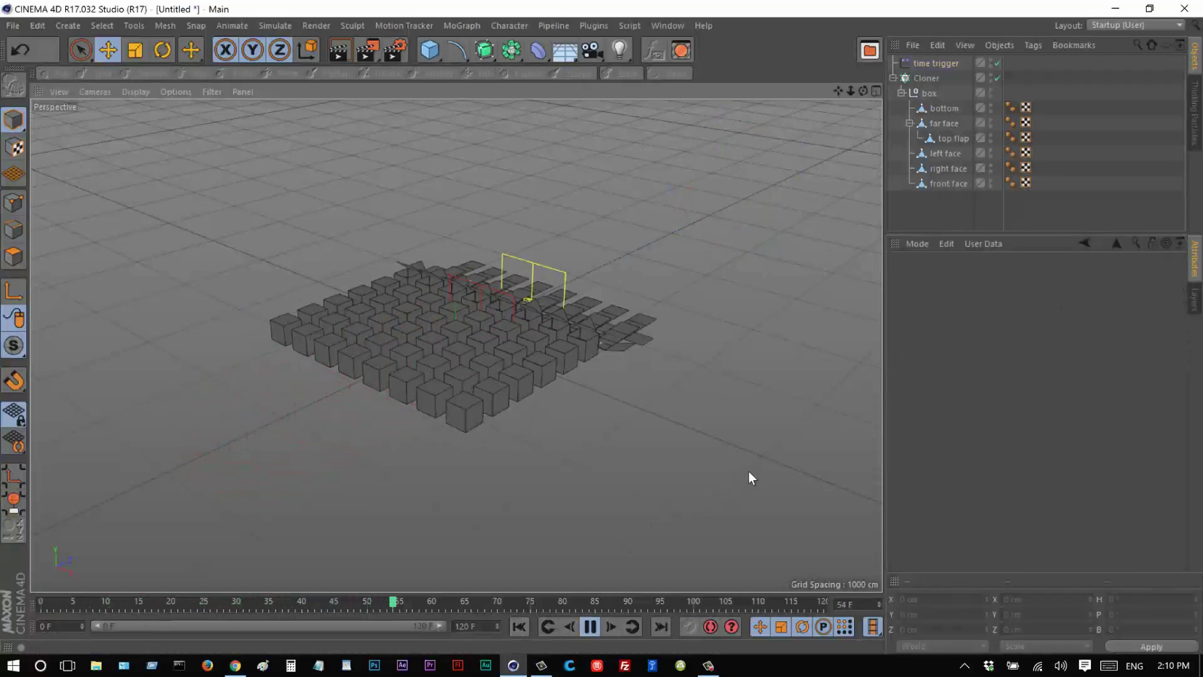
left_click(590, 626)
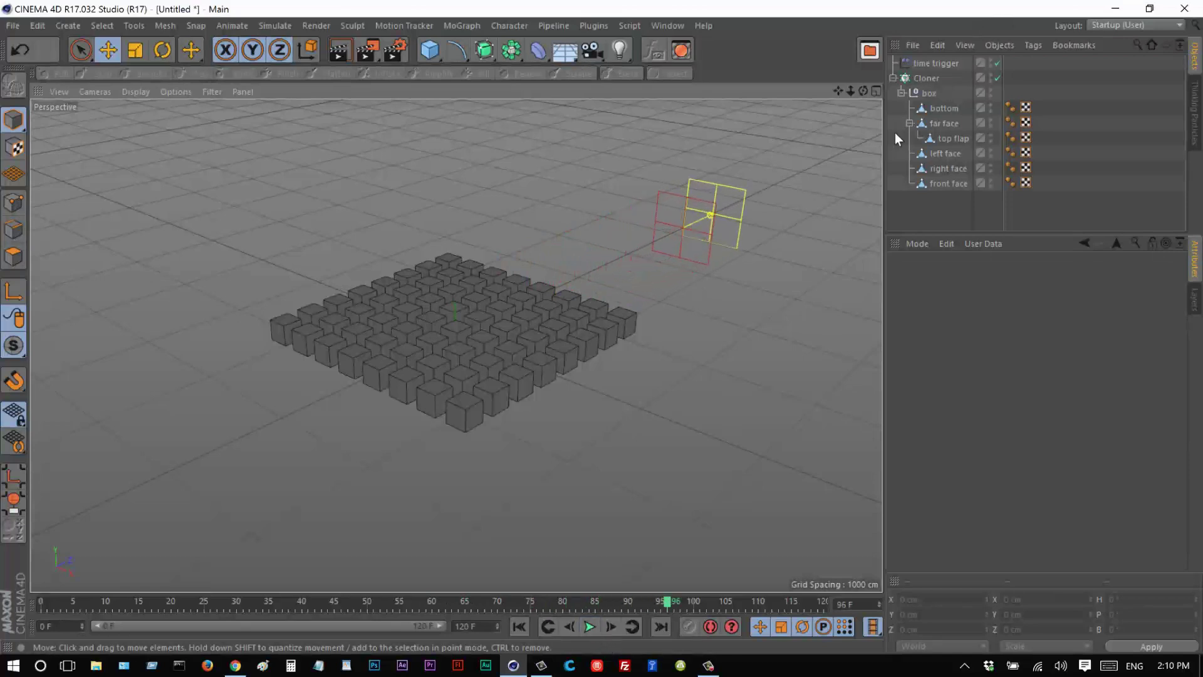
left_click(941, 63)
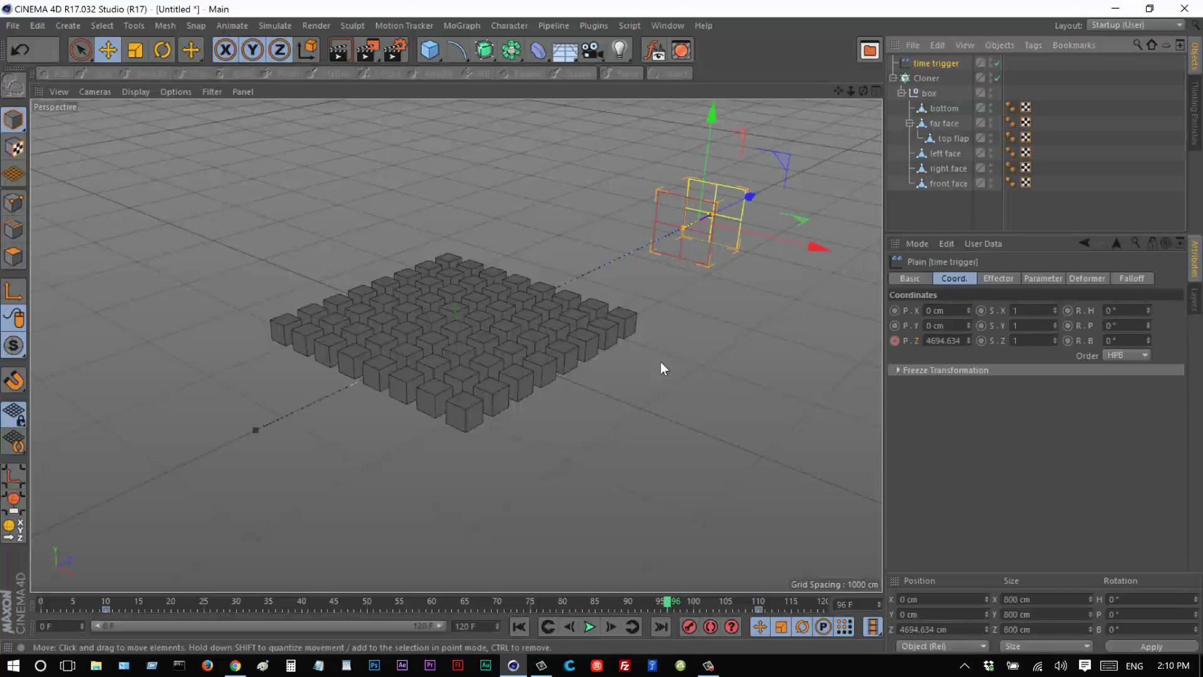
left_click(547, 624)
left_click(589, 626)
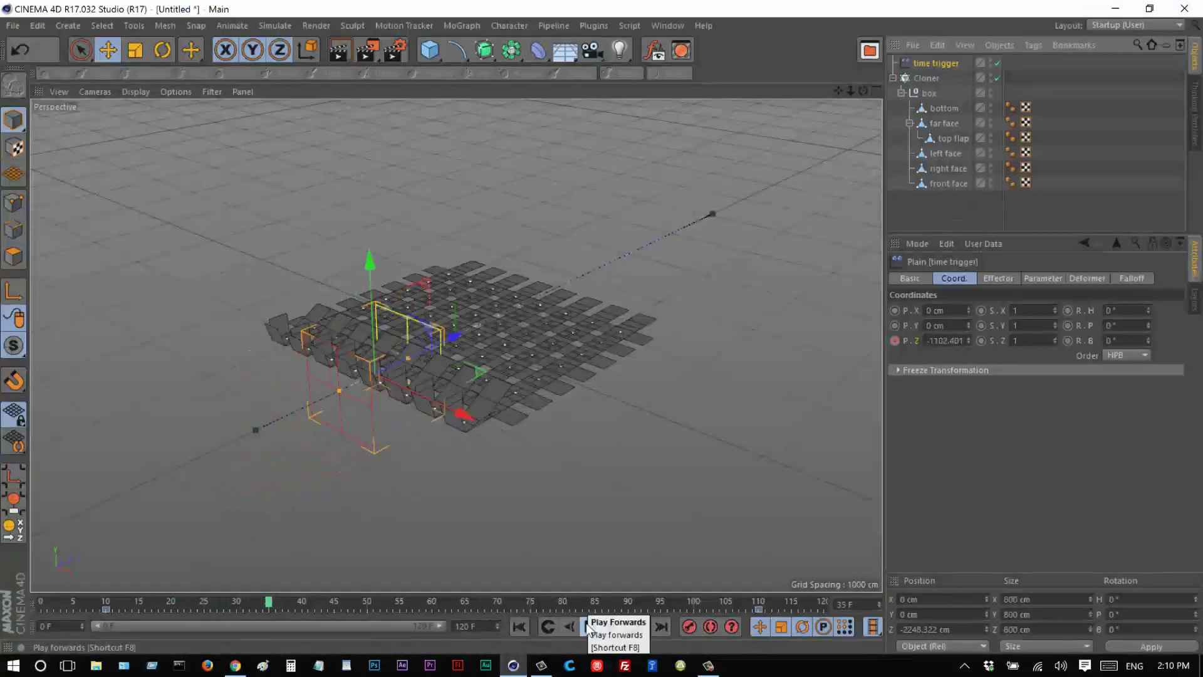
Extend the animation and preview range to 200 frames, and move the time trigger's final Z position key to frame 190.
left_click(589, 627)
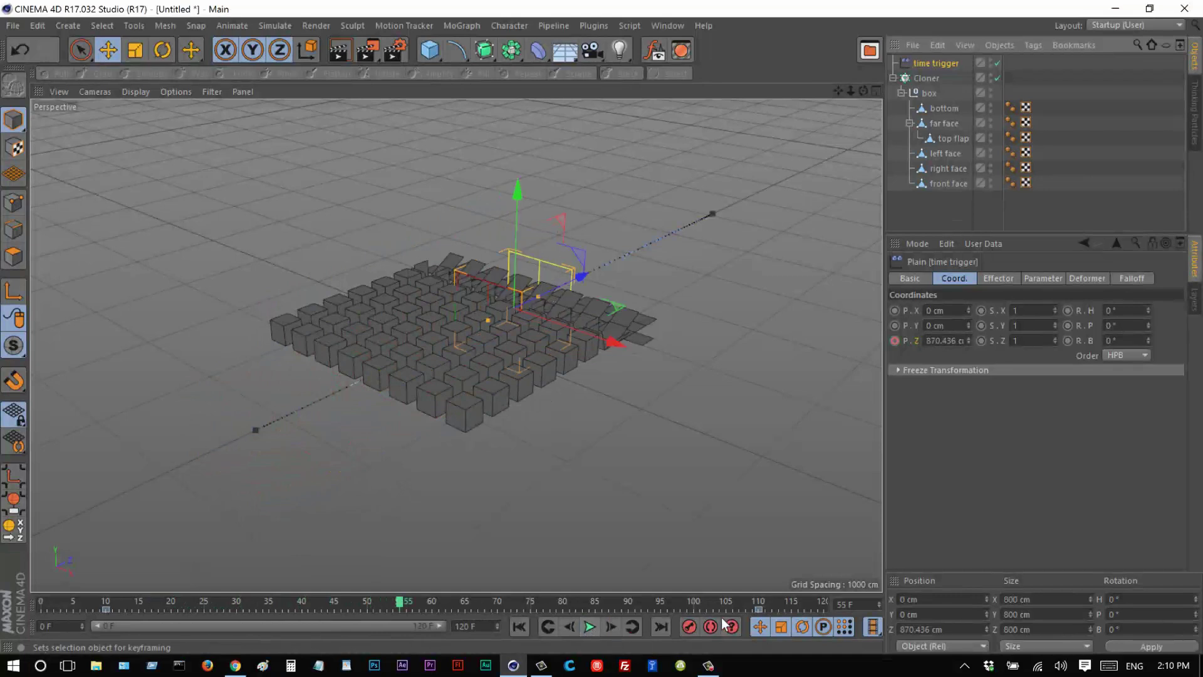
double_click(492, 626)
type("200")
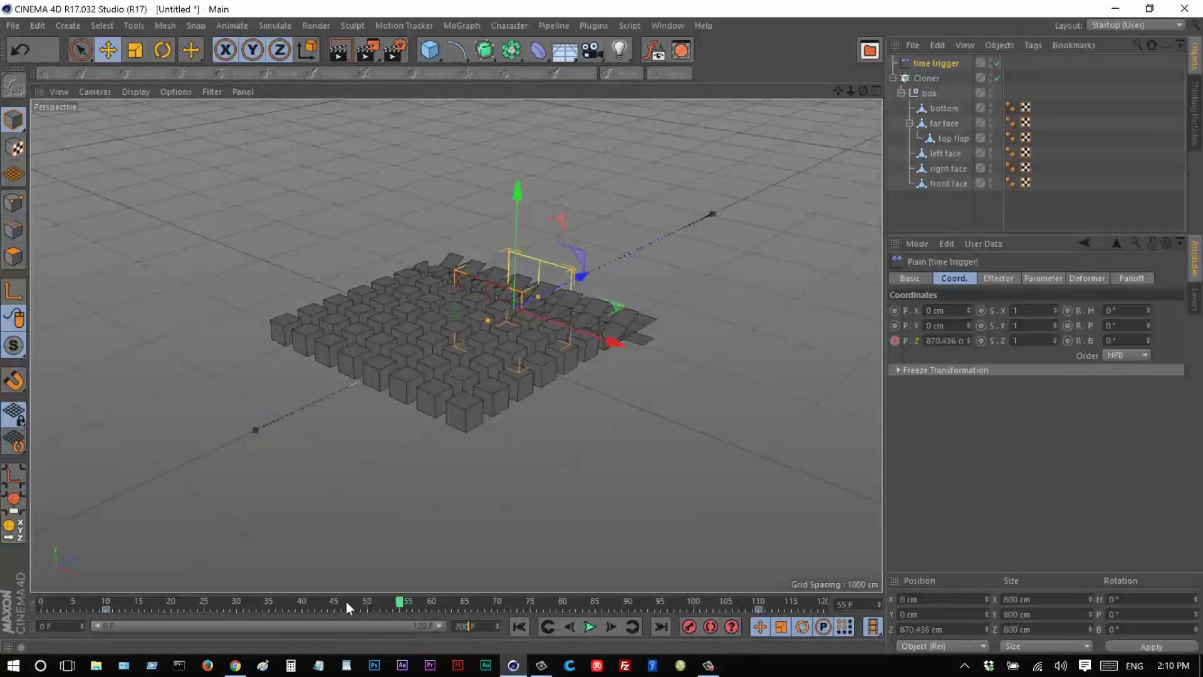
key("Return")
left_click_drag(306, 626, 785, 611)
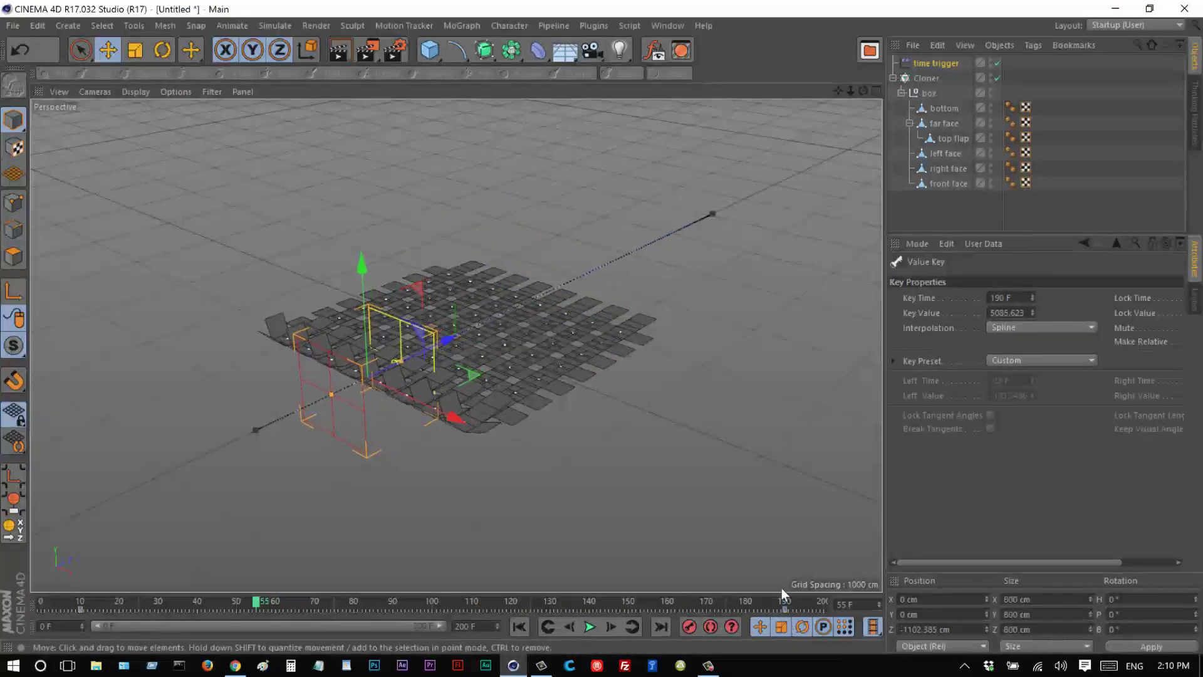
left_click(785, 603)
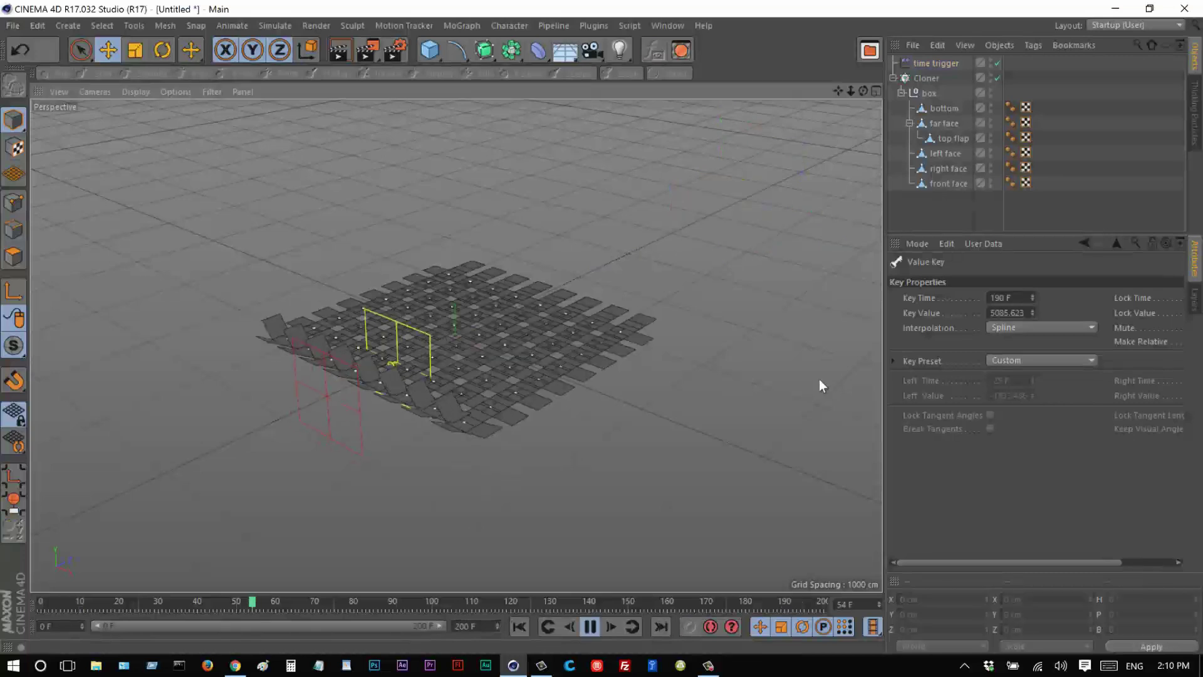
key("F8")
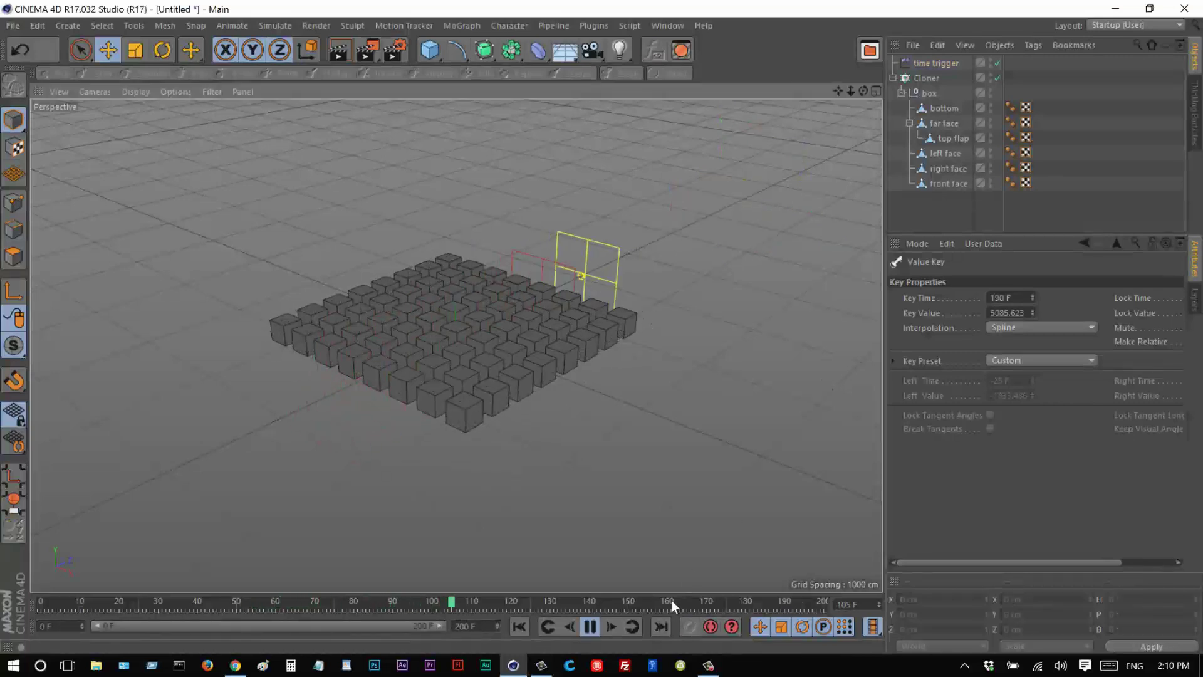
left_click(590, 626)
Open the F-curve of the time trigger's Z position and set both of its keys to Linear interpolation.
left_click(933, 63)
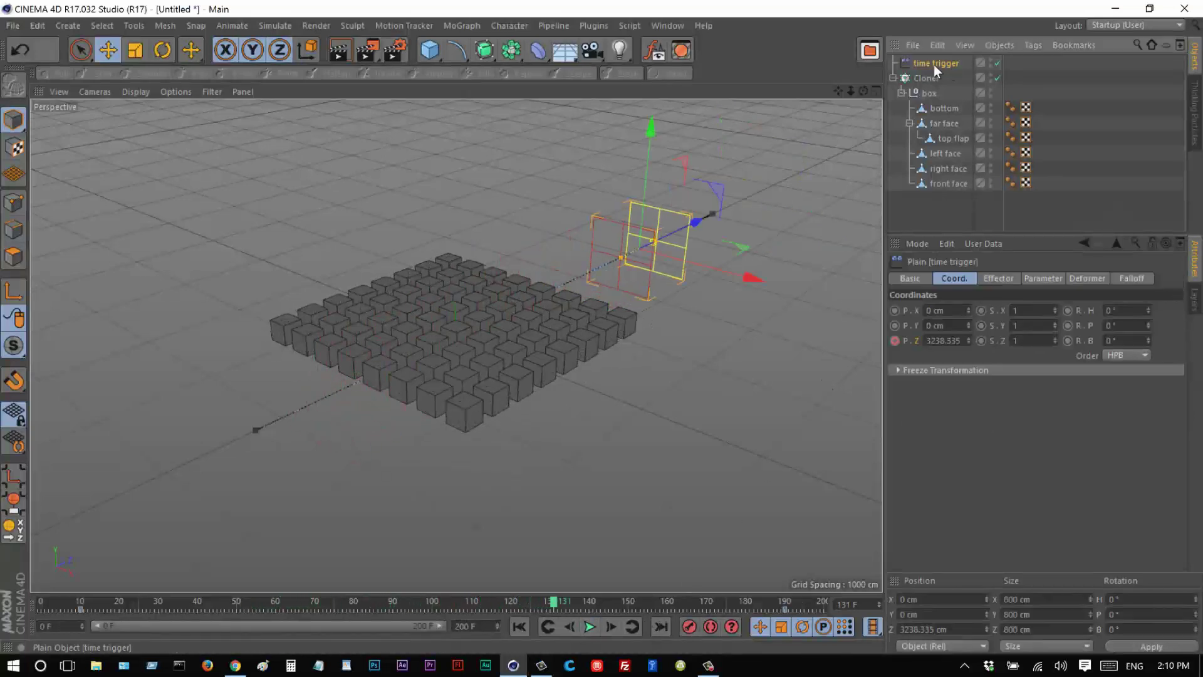
right_click(915, 342)
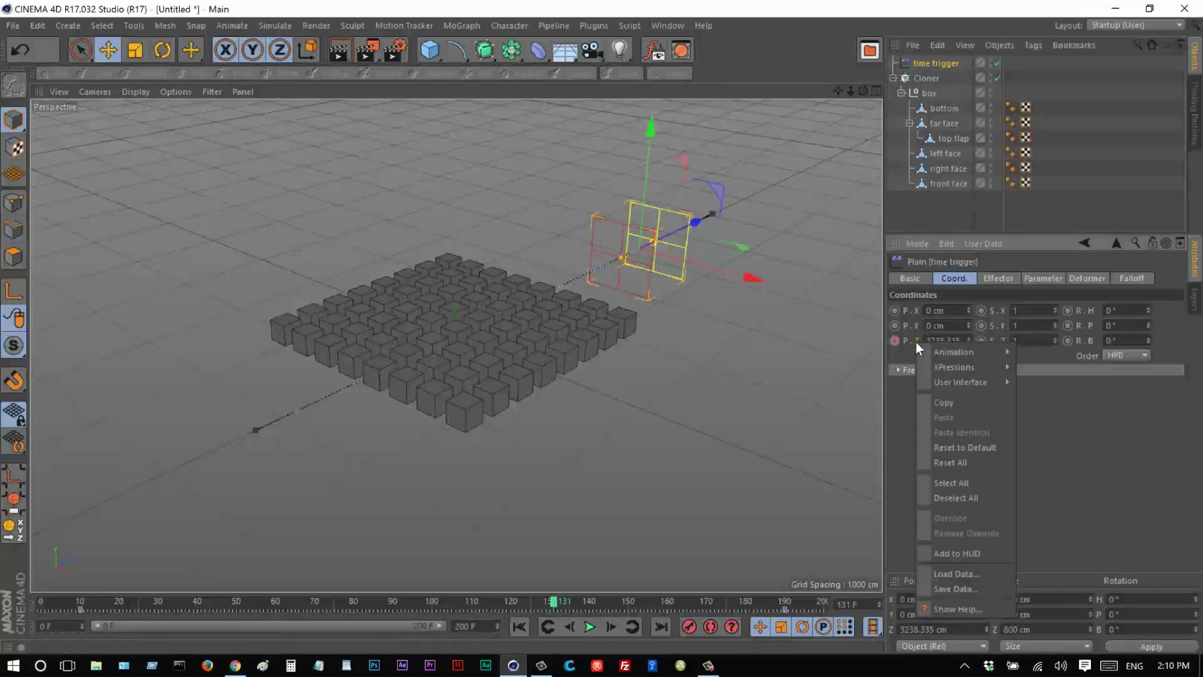
mouse_move(926, 352)
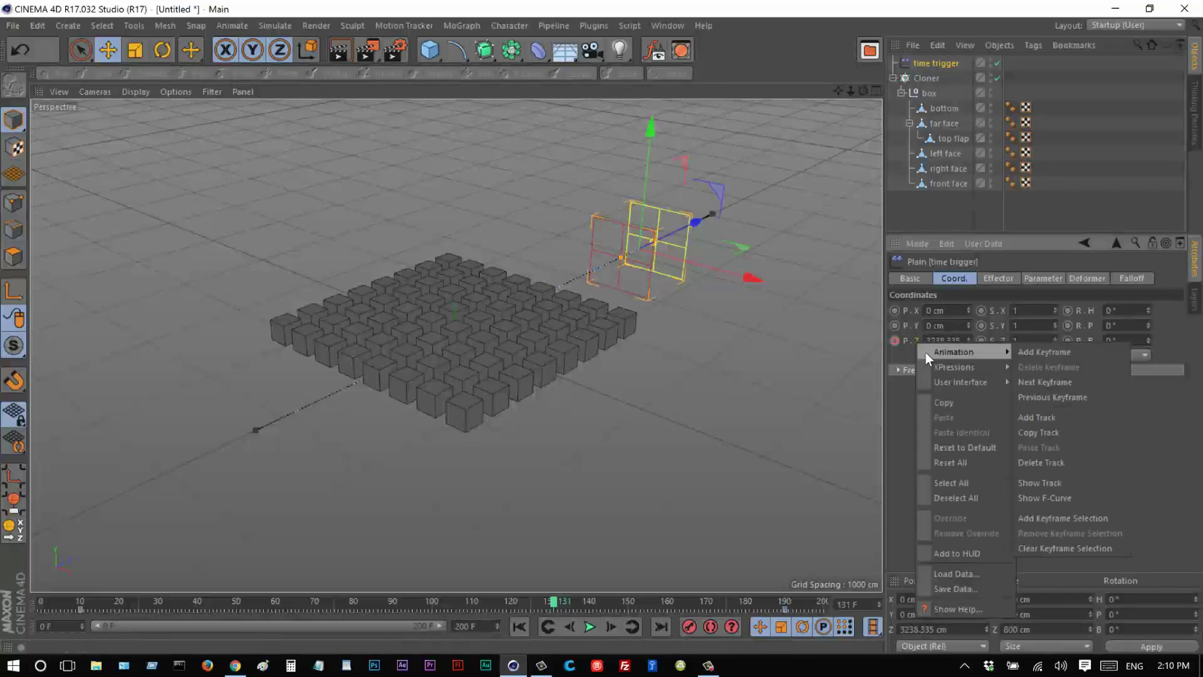
left_click(1080, 496)
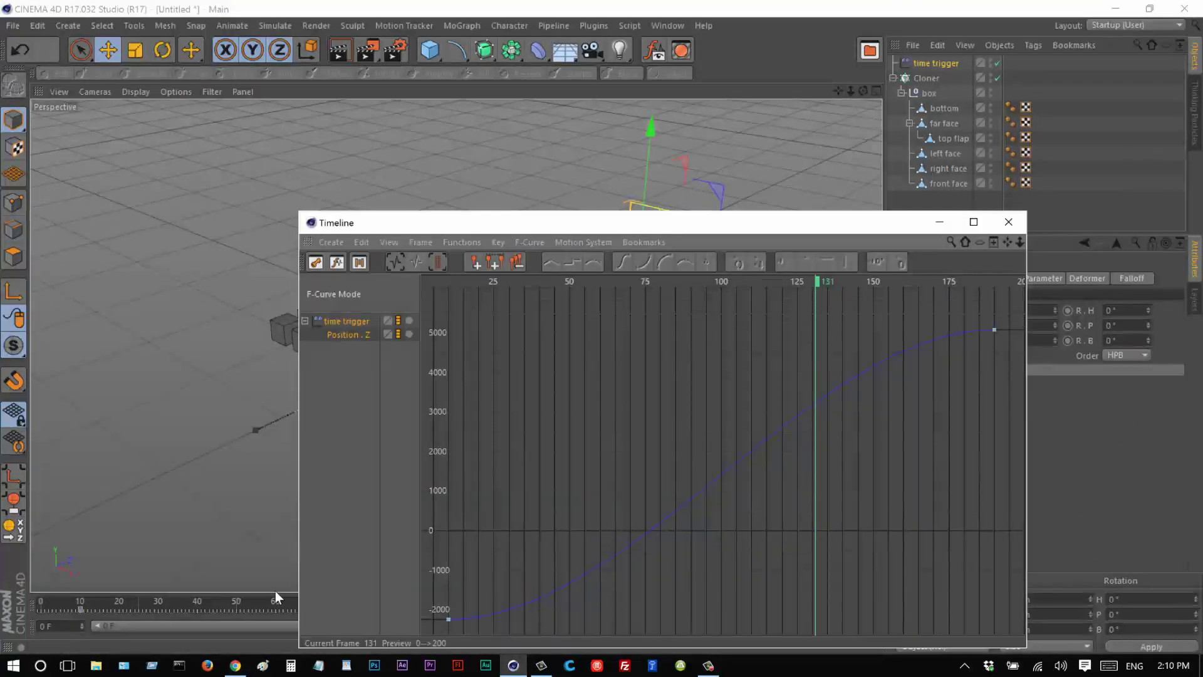
left_click_drag(1013, 316, 449, 627)
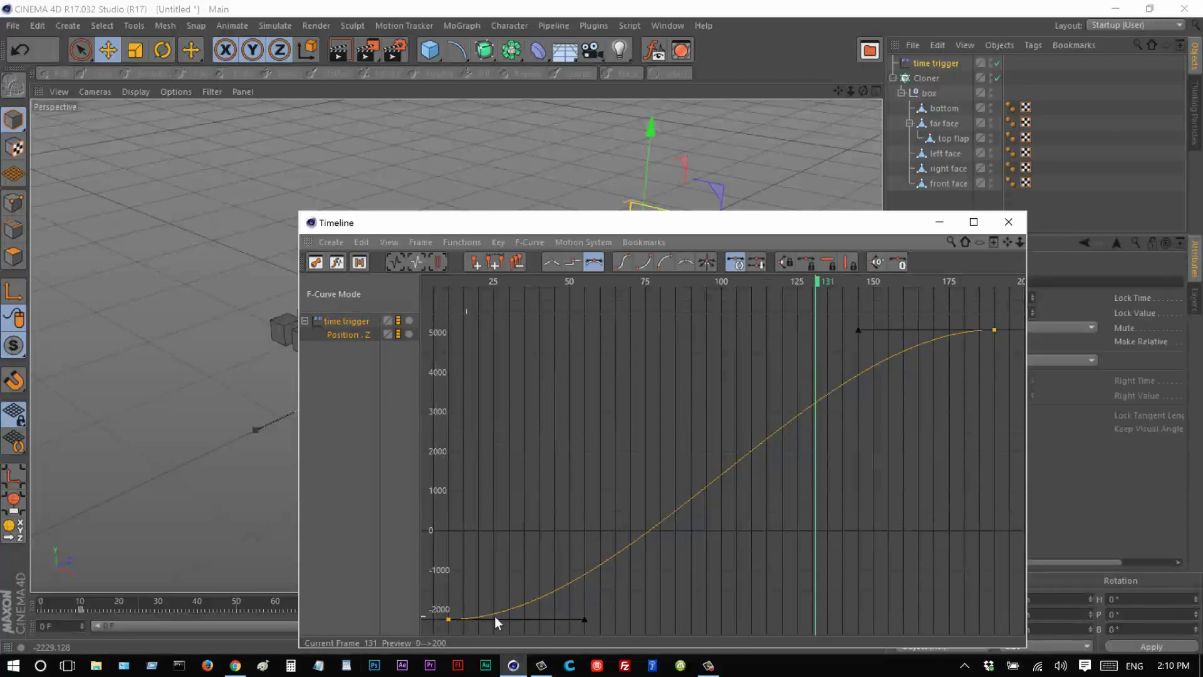
left_click(555, 263)
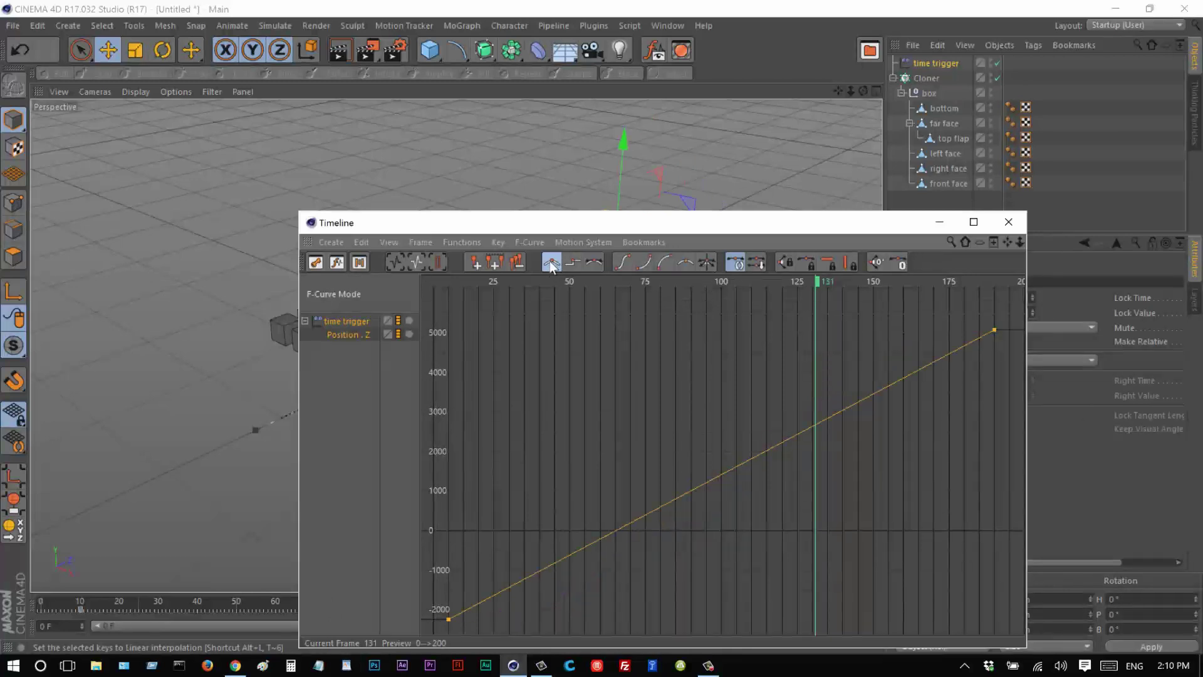
left_click(1014, 226)
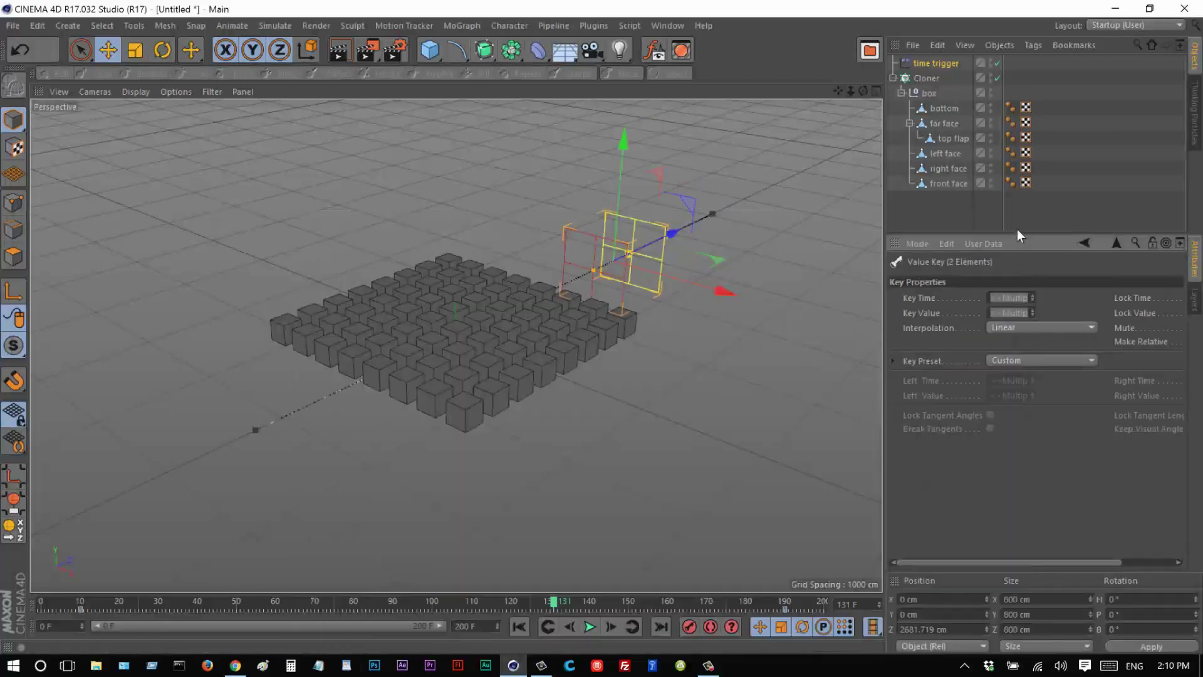
Play the animation from the start to review the folding with the time trigger moving at constant speed.
left_click(518, 627)
left_click(589, 626)
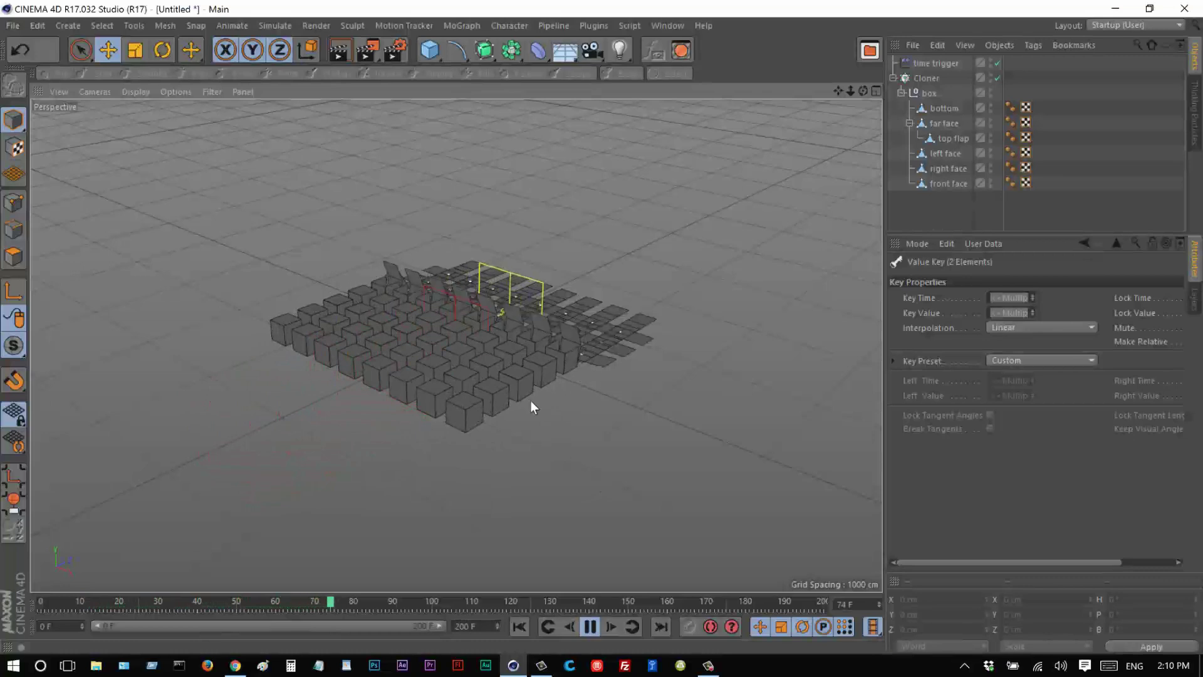
left_click(590, 626)
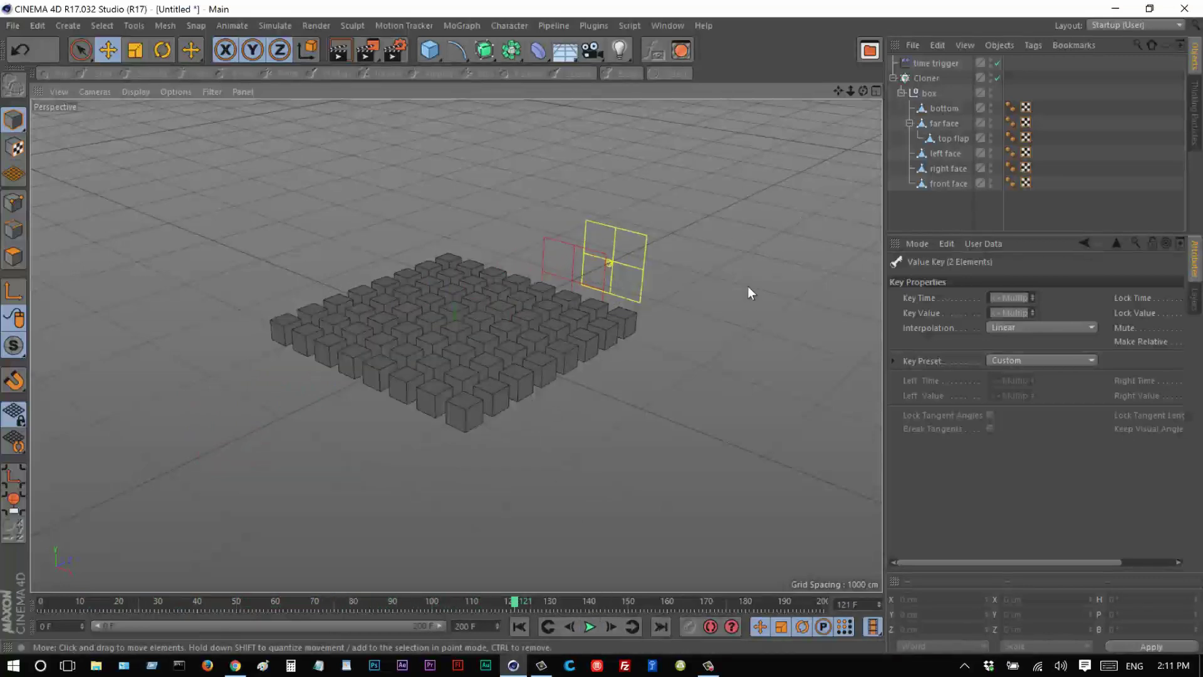
Add a Delay effector to the Cloner and set its mode to Spring.
left_click(929, 79)
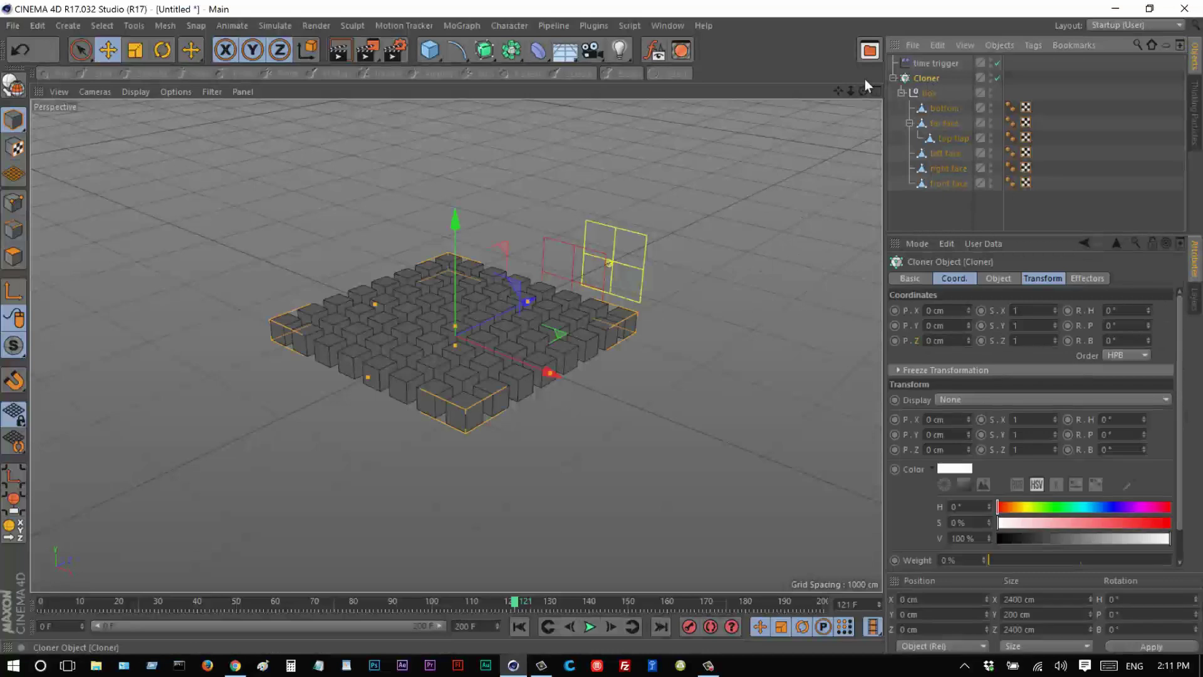
left_click(463, 25)
mouse_move(483, 44)
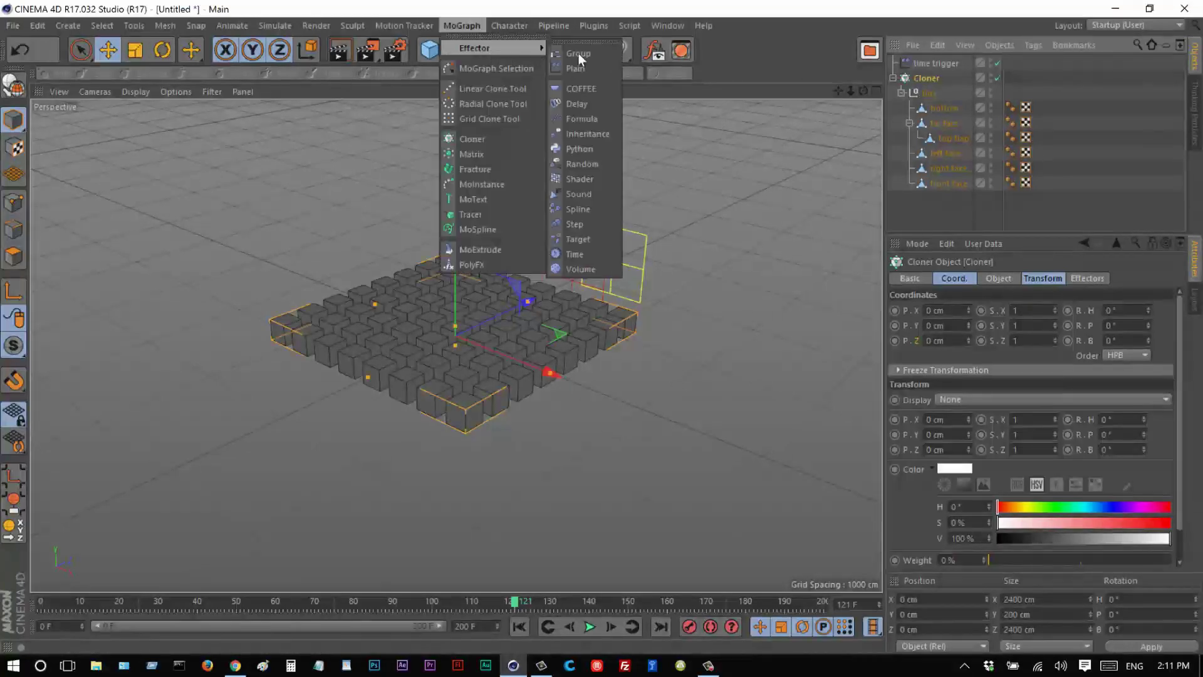
left_click(603, 99)
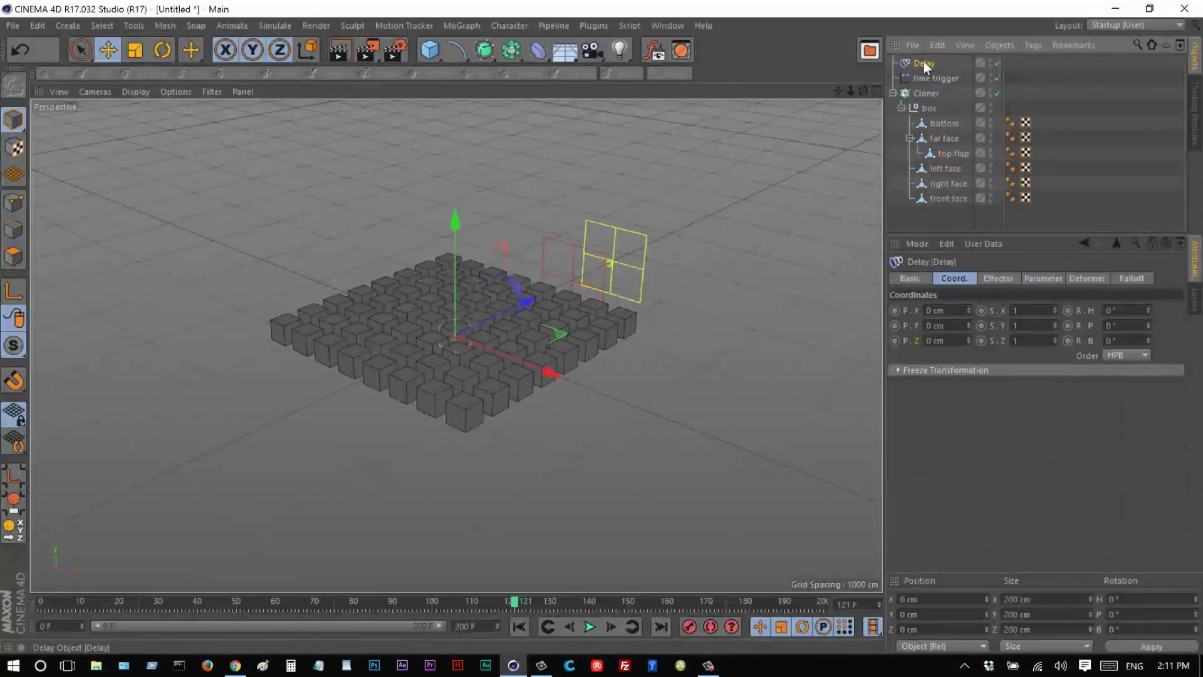
left_click(1046, 278)
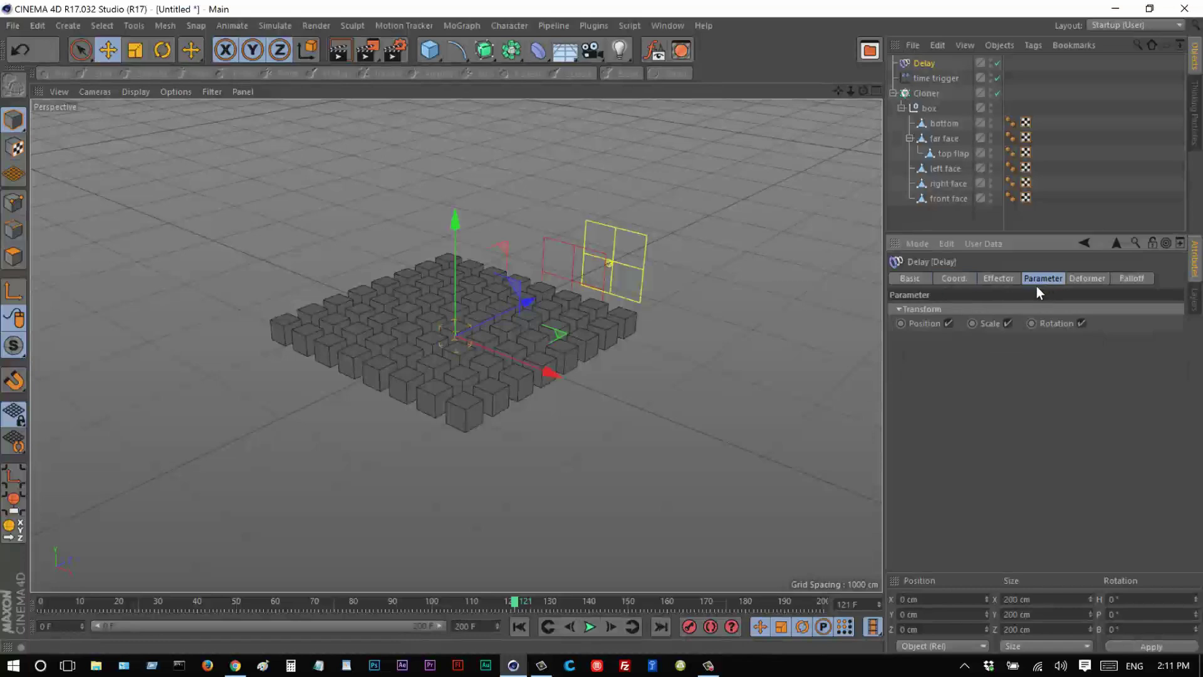
left_click(1003, 278)
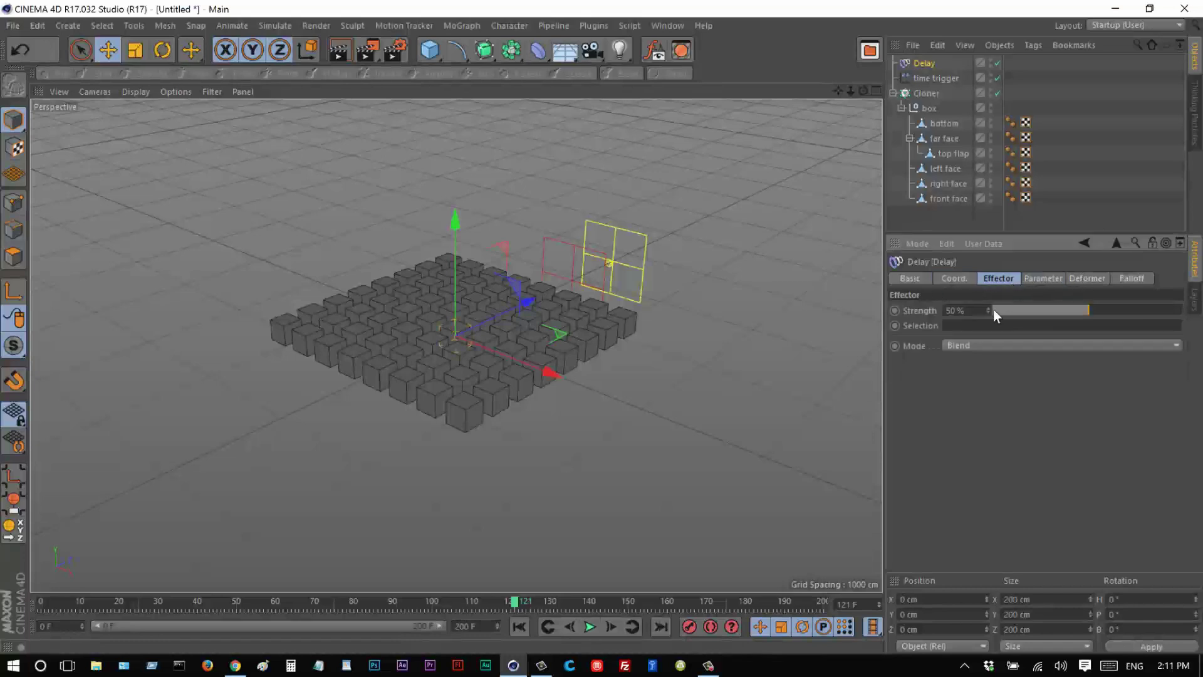
left_click(987, 346)
left_click(992, 387)
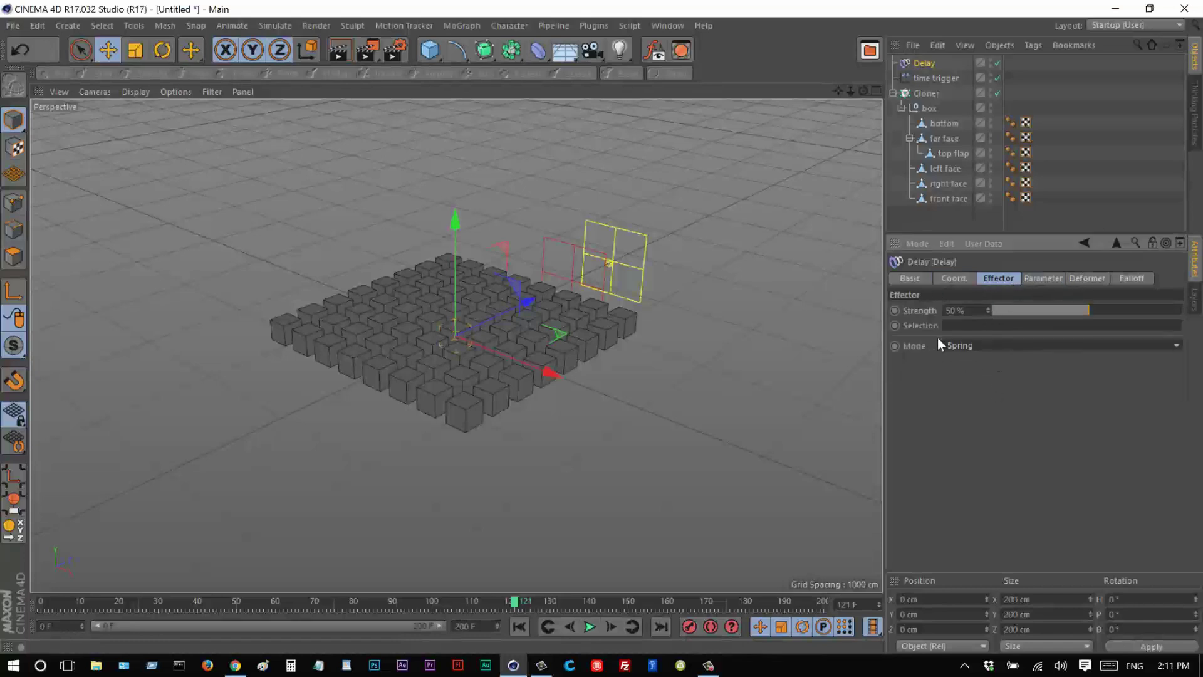
Play the animation from the start to check how the Spring delay affects the folding boxes.
left_click(519, 627)
left_click(590, 627)
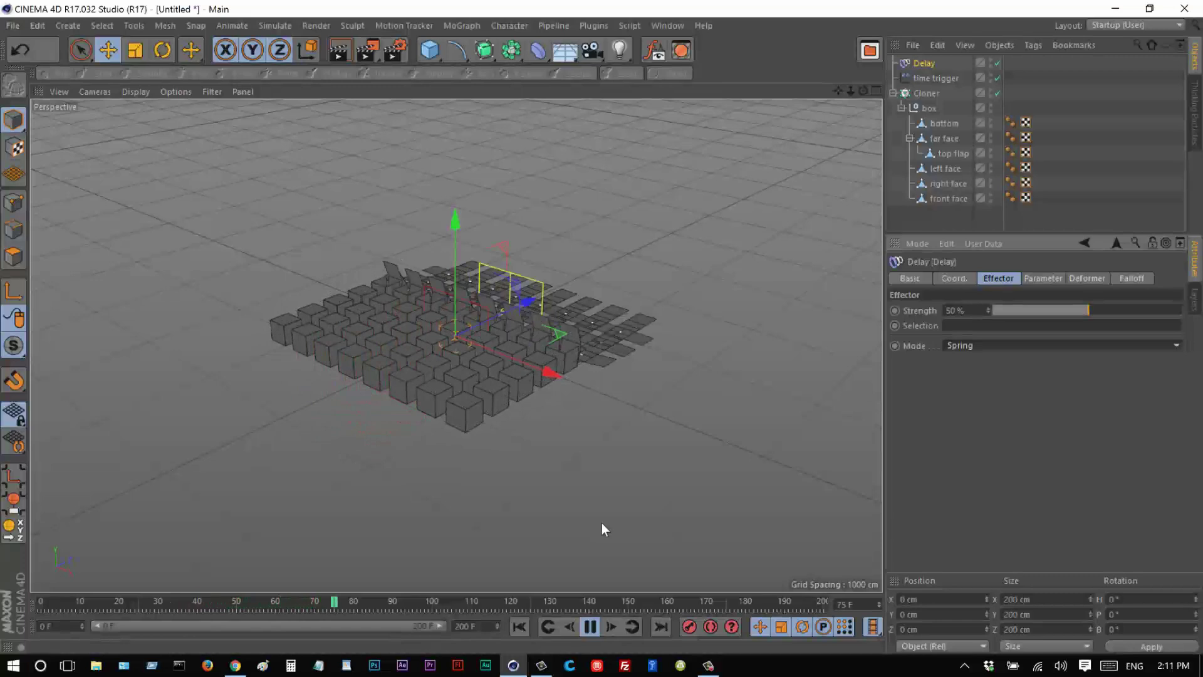
left_click(589, 627)
Set the Delay effector's strength to 71% and replay the animation from the start.
left_click(1128, 310)
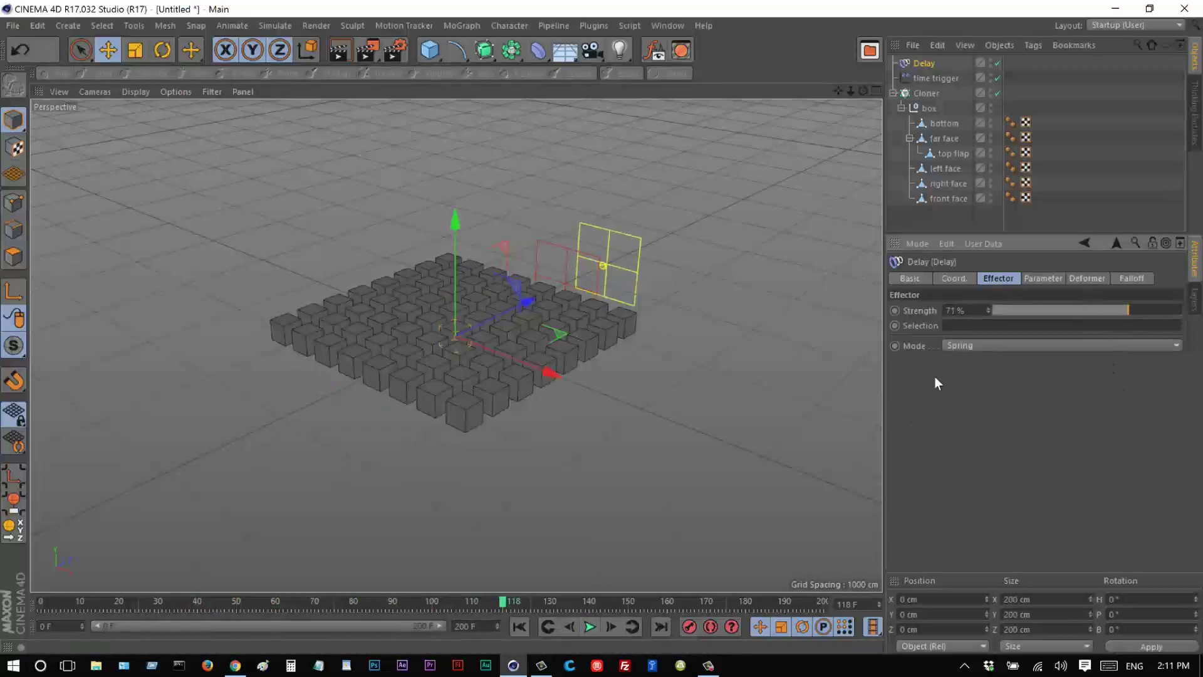
left_click(1046, 280)
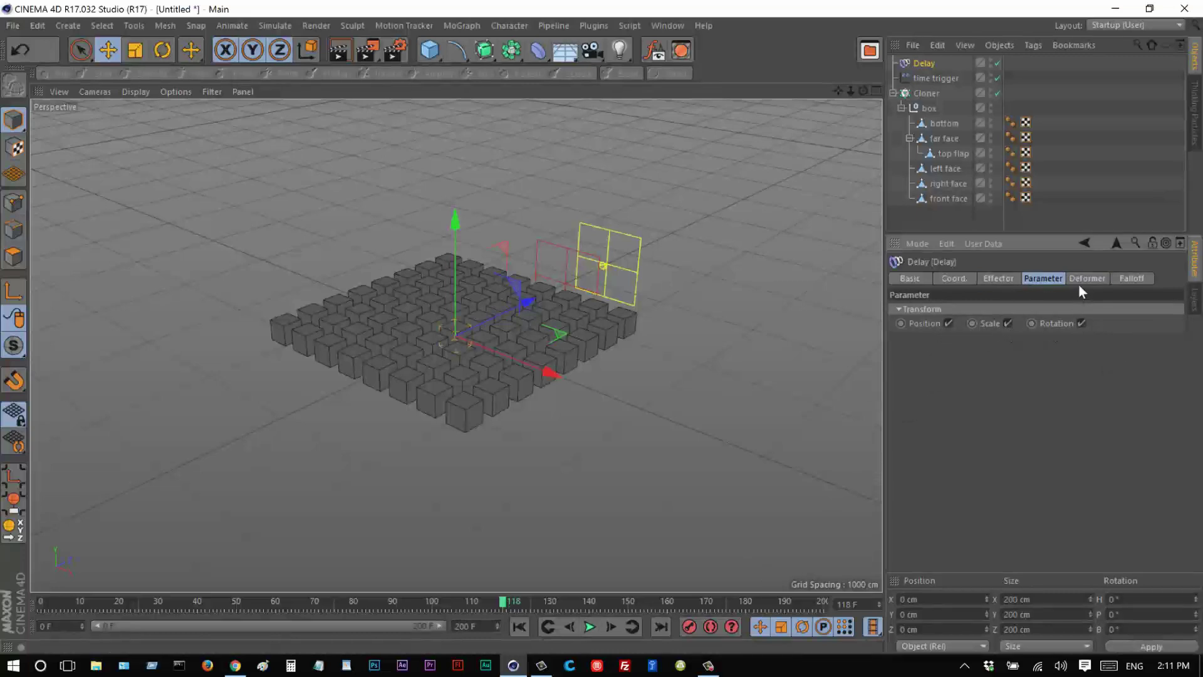
left_click(1070, 281)
left_click(1003, 280)
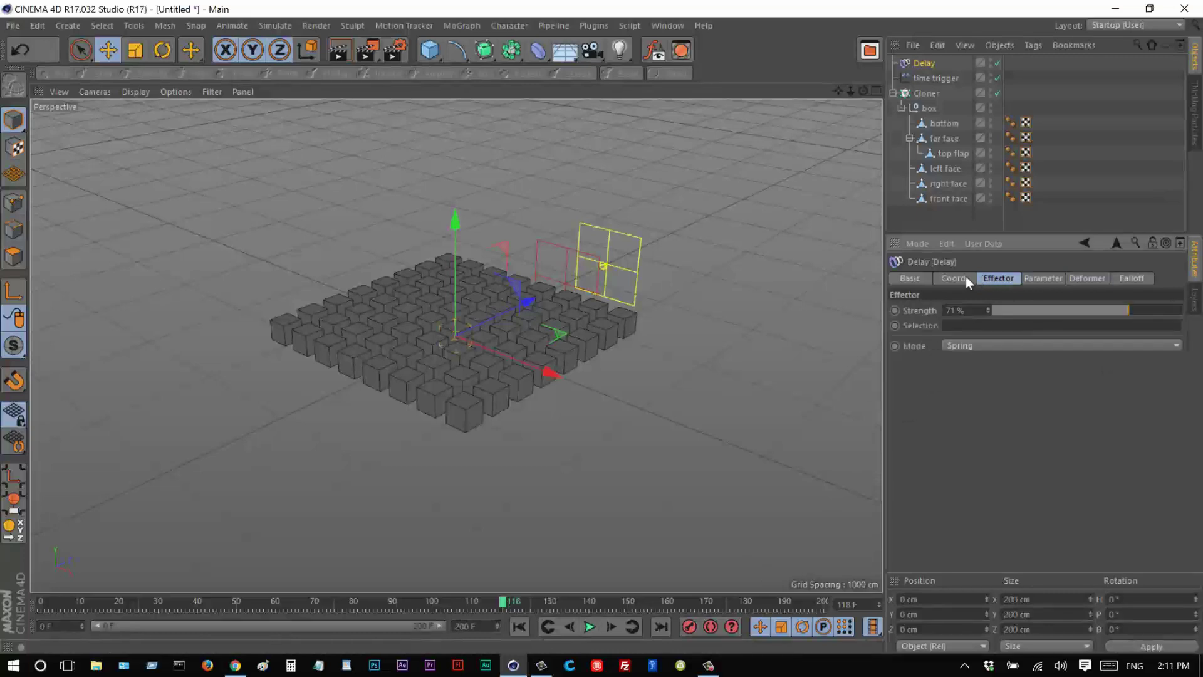
left_click(954, 278)
left_click(996, 278)
left_click(519, 627)
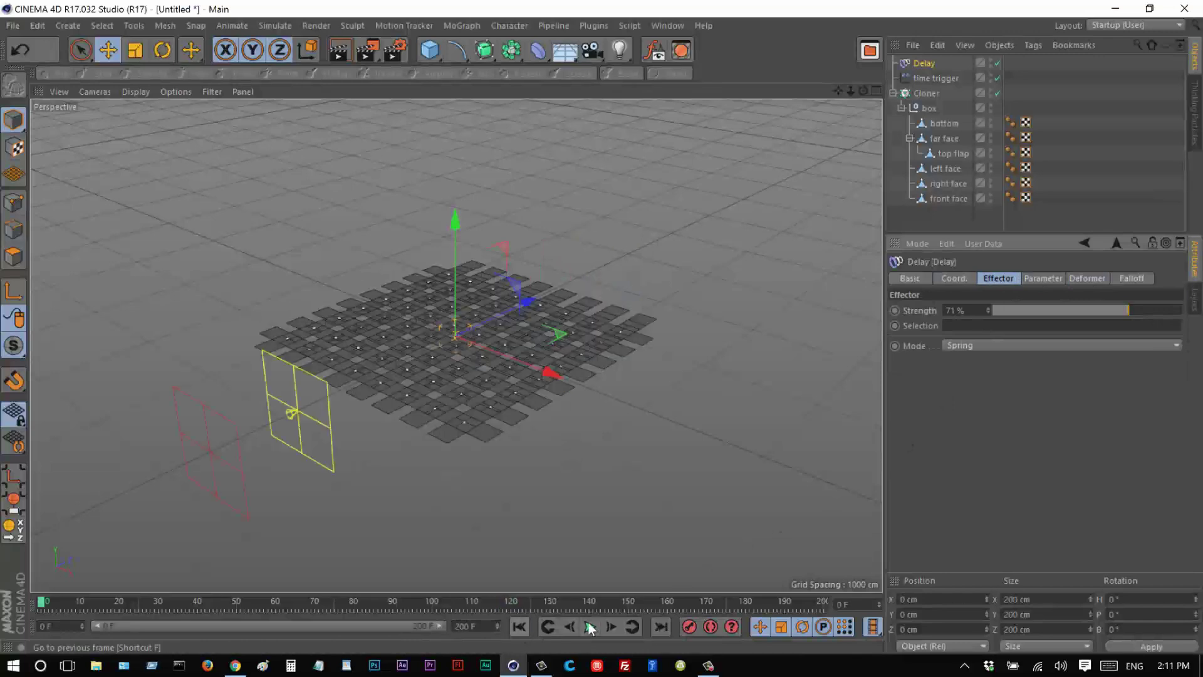
left_click(590, 627)
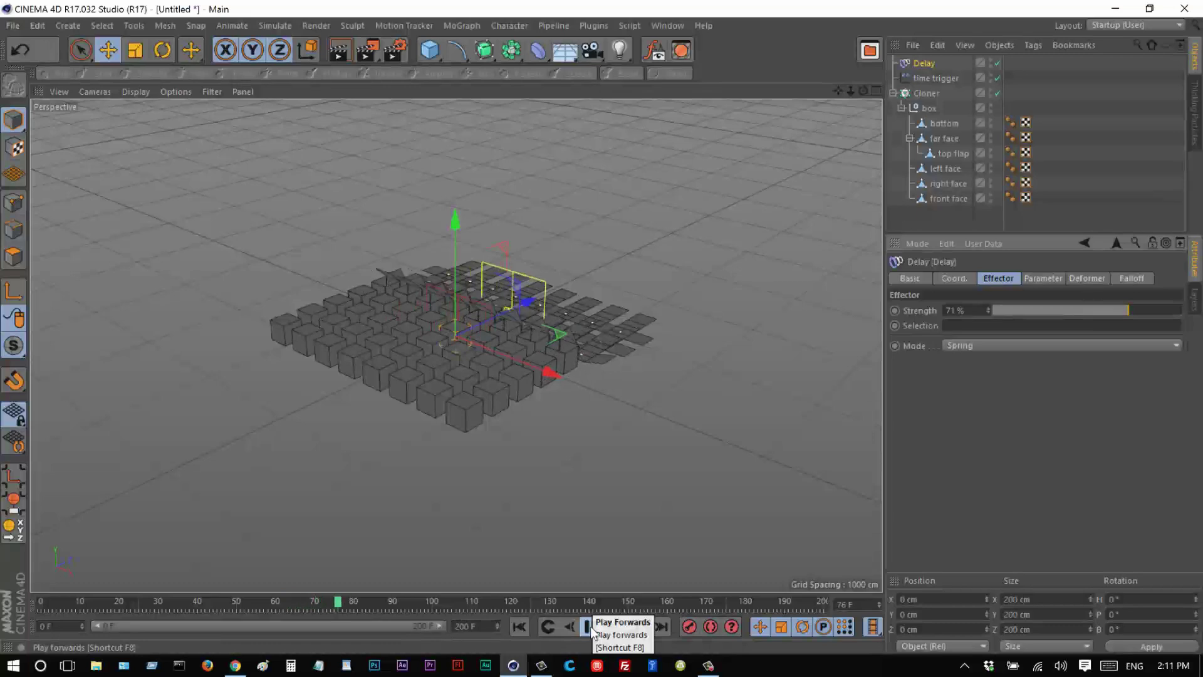
left_click(590, 628)
Enable the time trigger's scale transform with a uniform scale of -1 and scrub to frame 49 to check the clones.
left_click(937, 79)
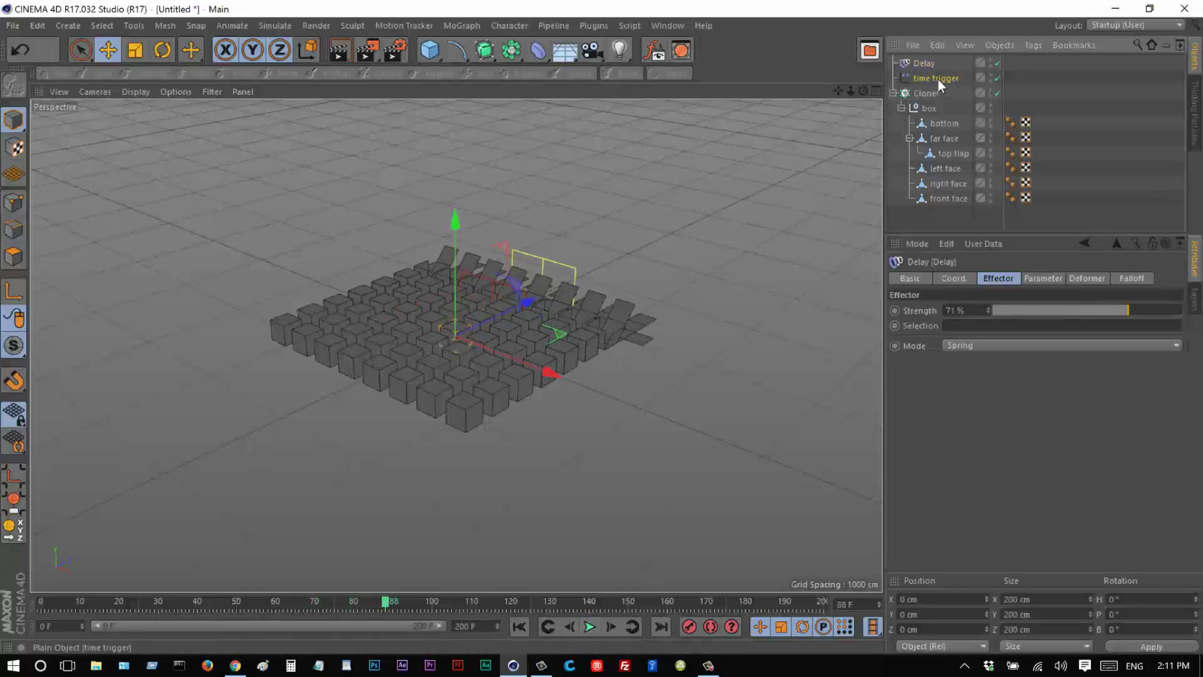
left_click(1042, 277)
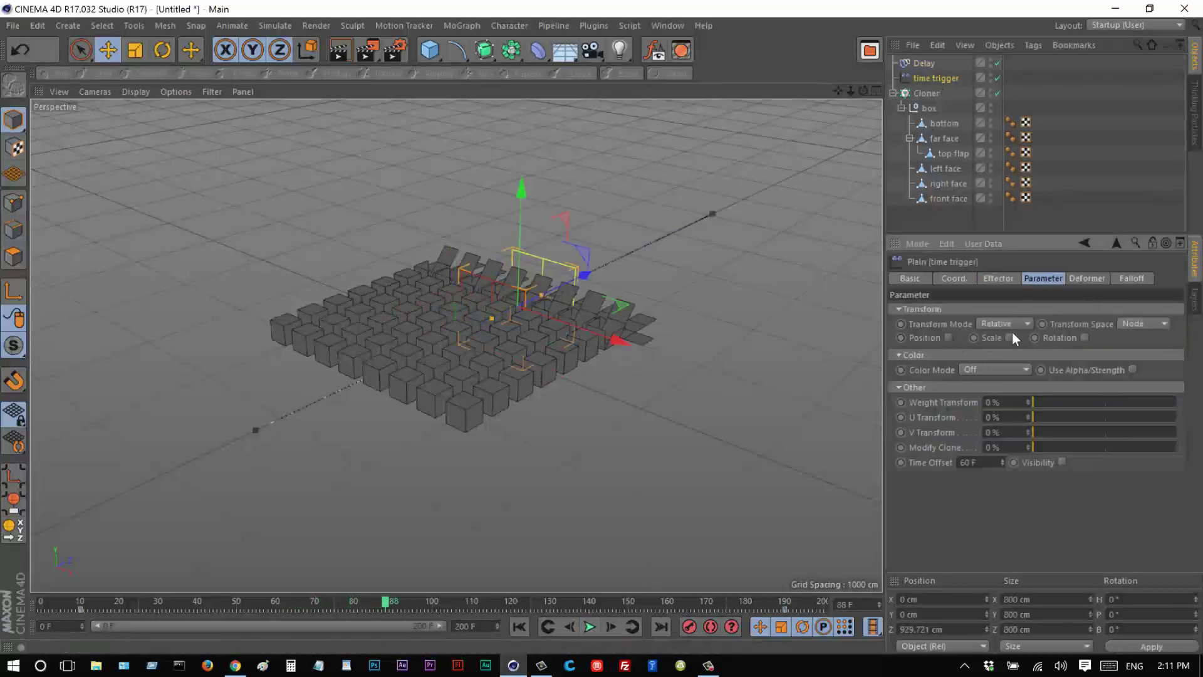
left_click(1009, 337)
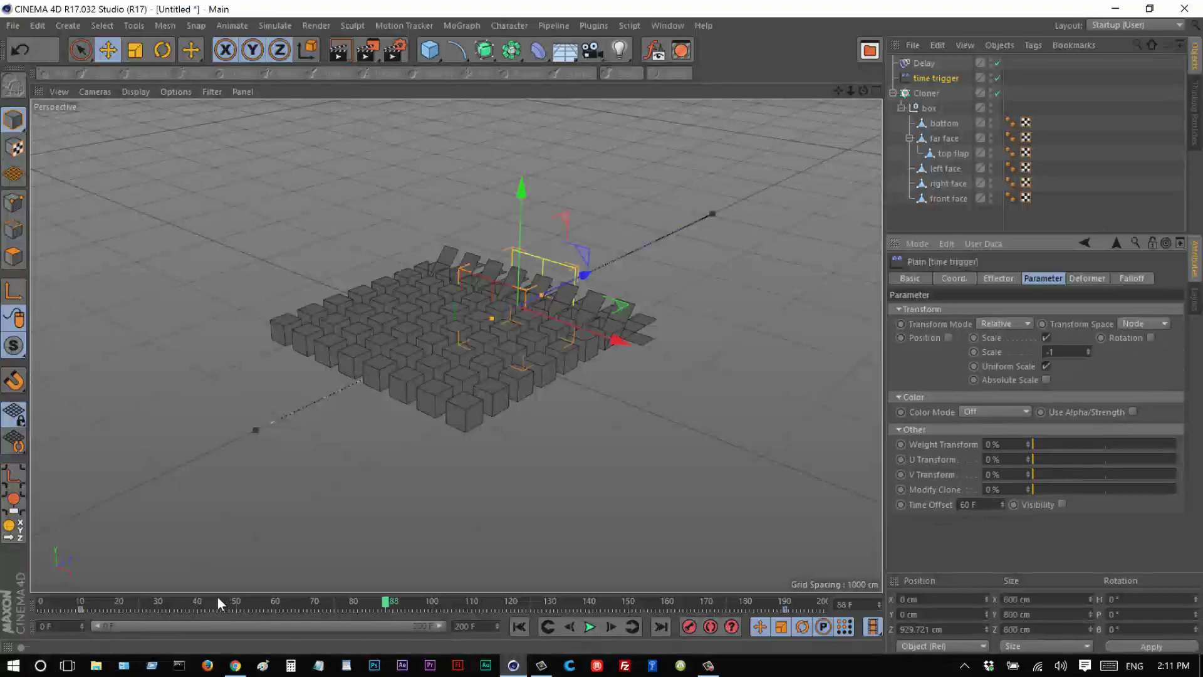
mouse_move(218, 597)
left_mouse_down()
mouse_move(121, 592)
mouse_move(277, 592)
mouse_move(137, 598)
mouse_move(233, 598)
left_mouse_up()
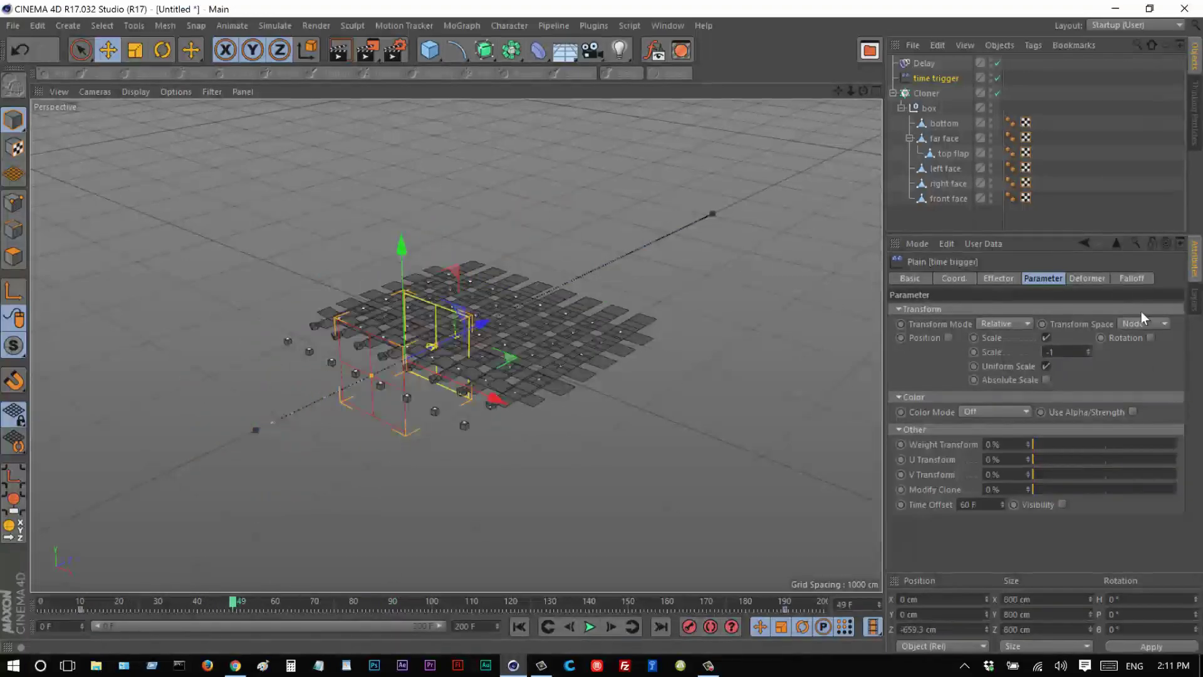
Disable the Delay effector, invert the time trigger's linear falloff and scrub to frame 40.
left_click(921, 63)
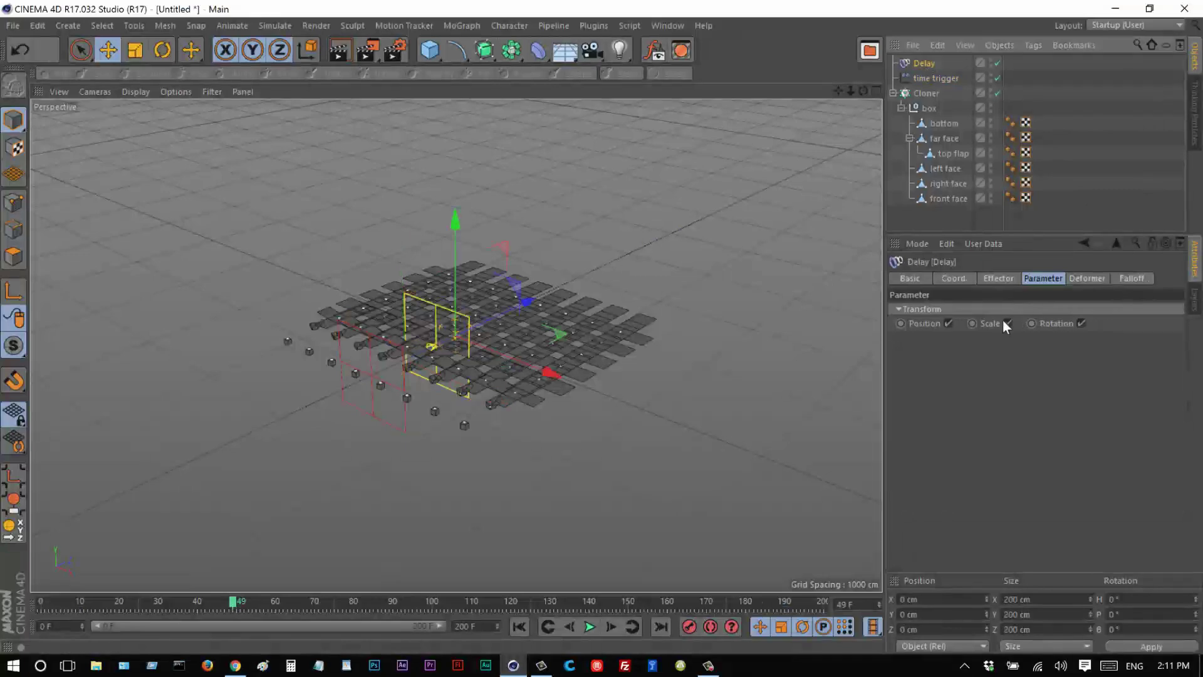
left_click(954, 77)
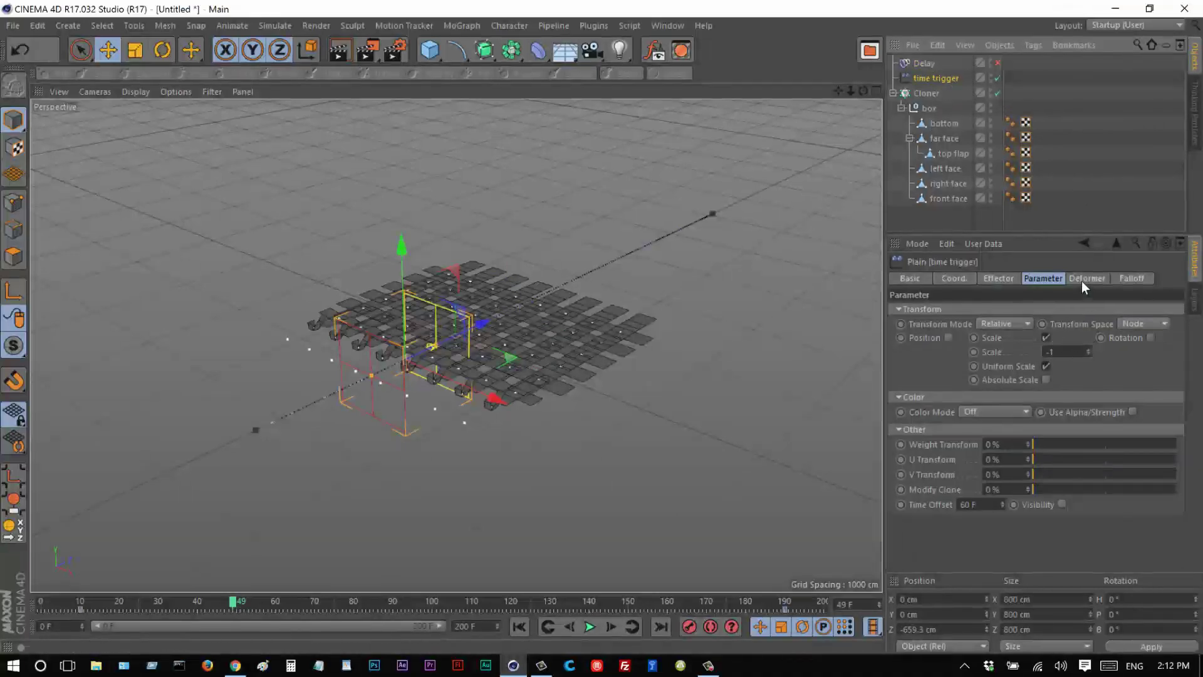
left_click(1122, 278)
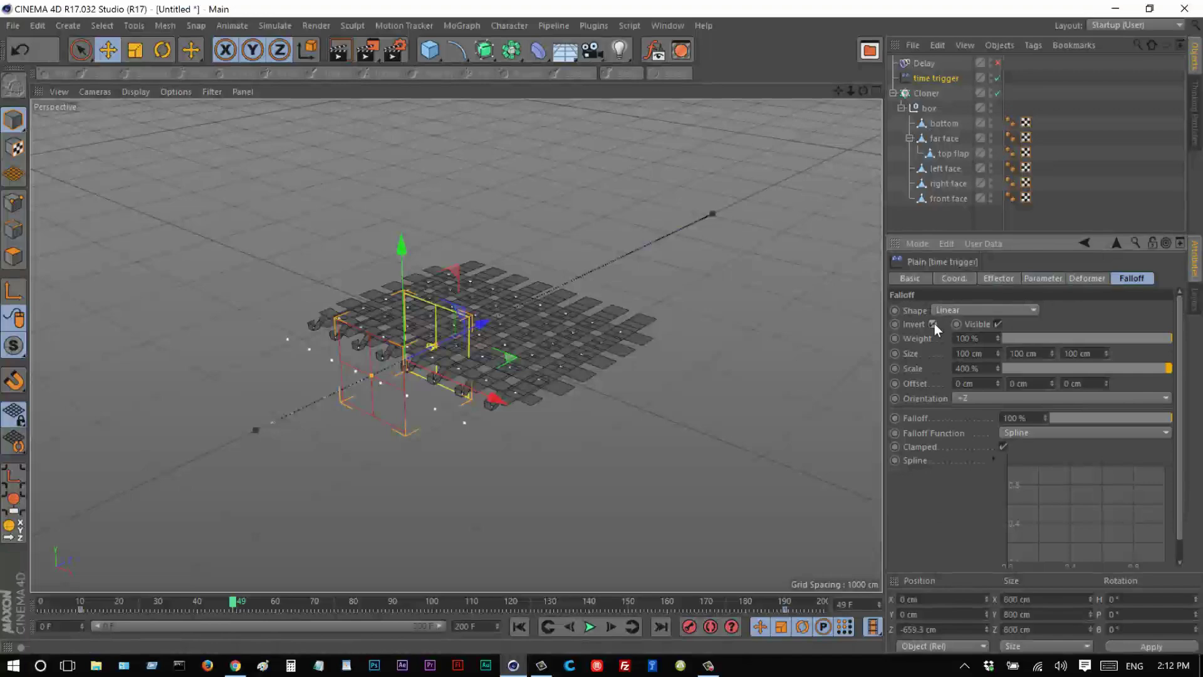
mouse_move(77, 600)
left_mouse_down()
mouse_move(475, 570)
mouse_move(196, 589)
left_mouse_up()
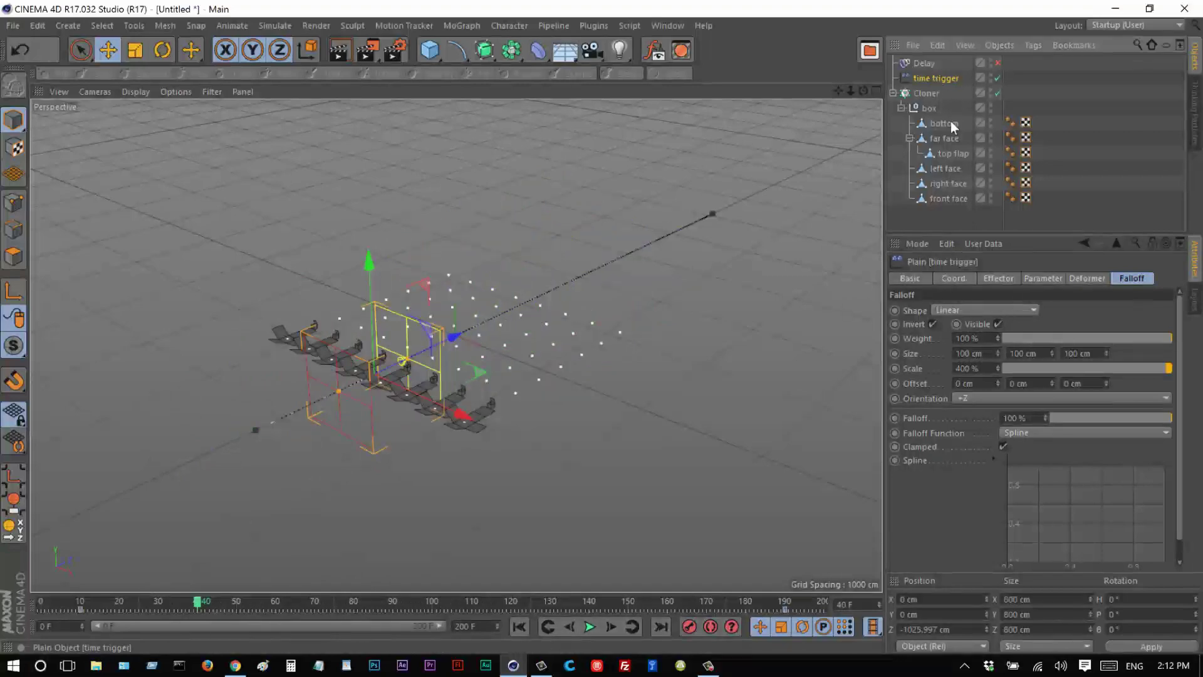
Turn off the time trigger's scale transform.
left_click(1042, 277)
left_click(1046, 338)
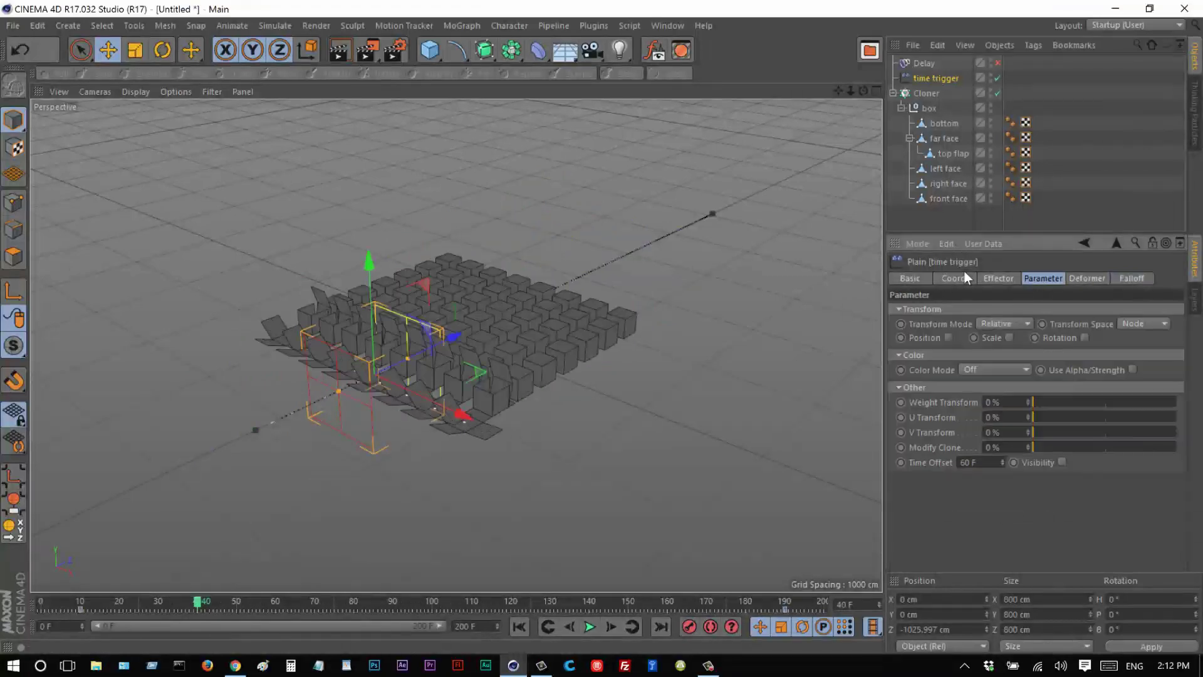
Turn off the inversion of the time trigger's falloff and scrub to frame 121 to check the folding.
mouse_move(213, 604)
left_mouse_down()
mouse_move(97, 604)
mouse_move(260, 595)
left_mouse_up()
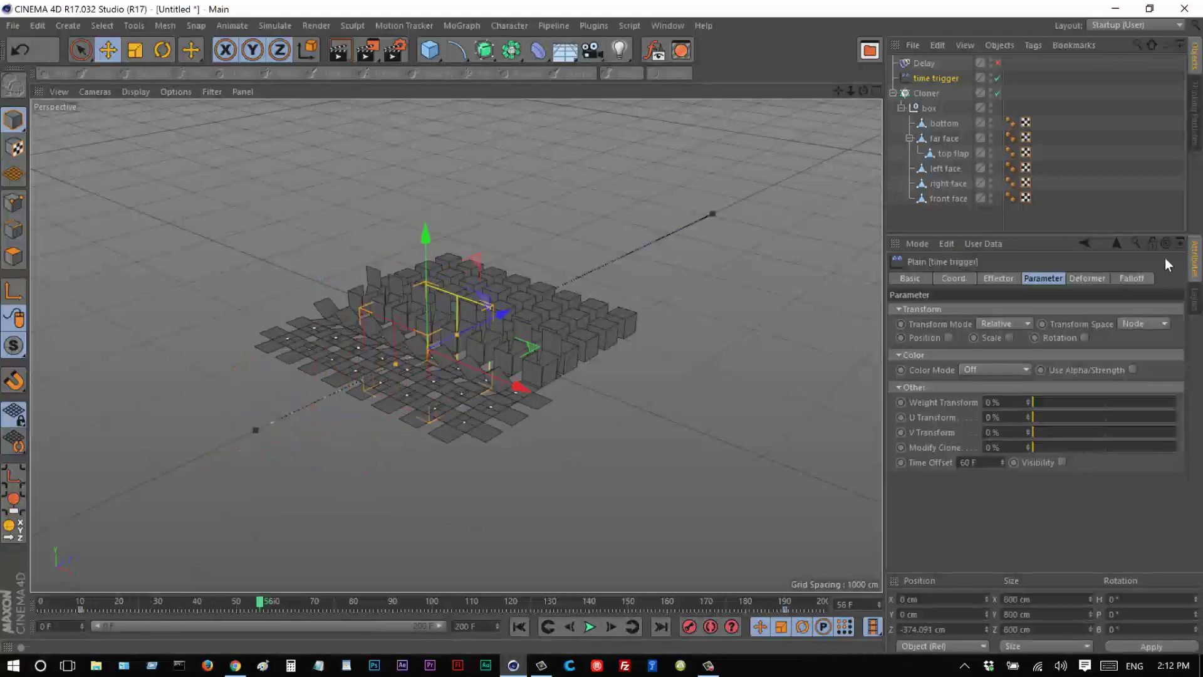
left_click(1132, 277)
left_click(933, 324)
left_click(514, 520)
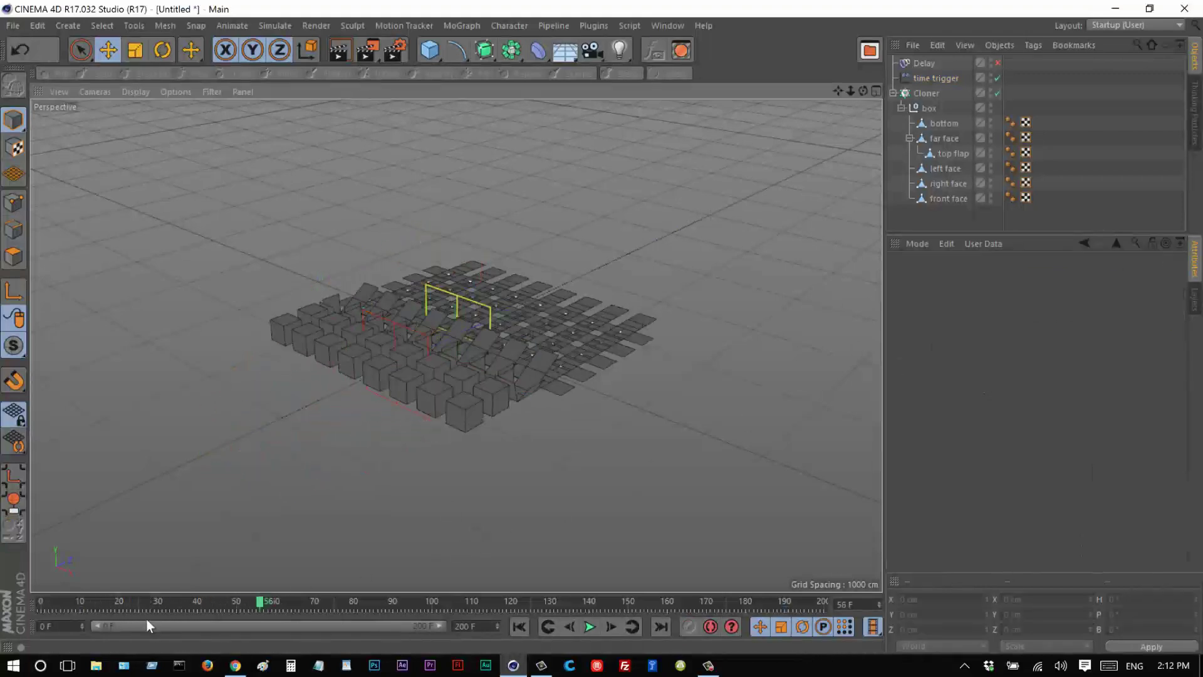
left_click_drag(95, 599, 515, 581)
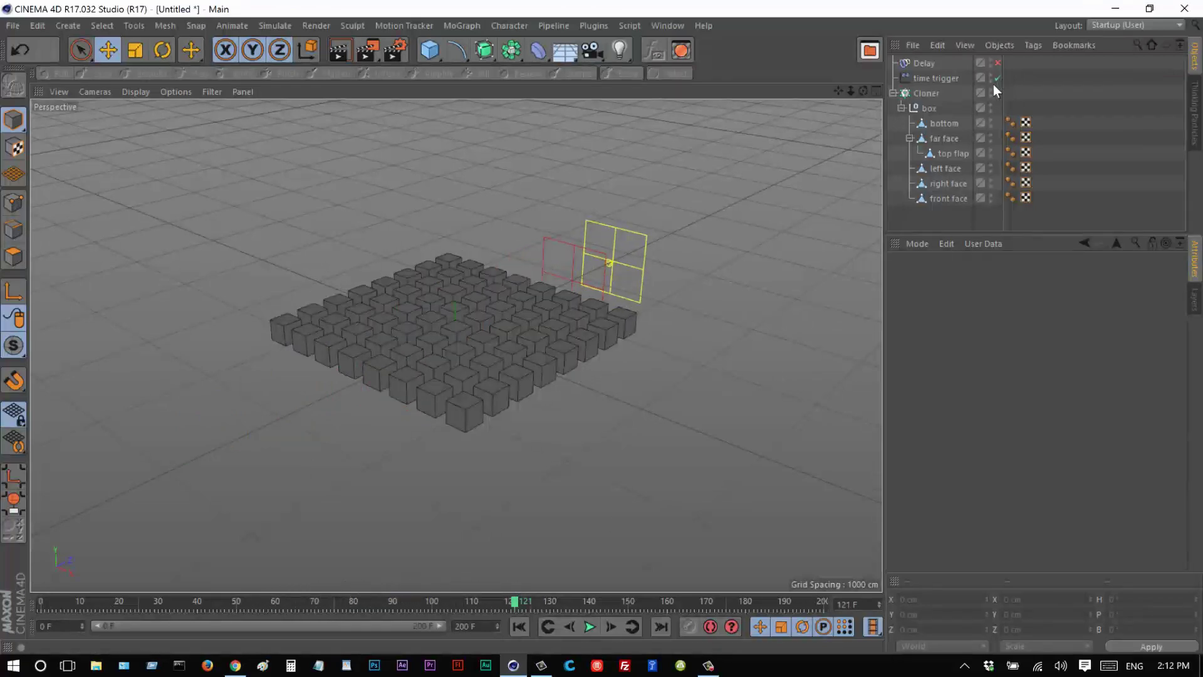
Add a Plain effector to the Cloner and rename it scale.
left_click(932, 93)
left_click(461, 25)
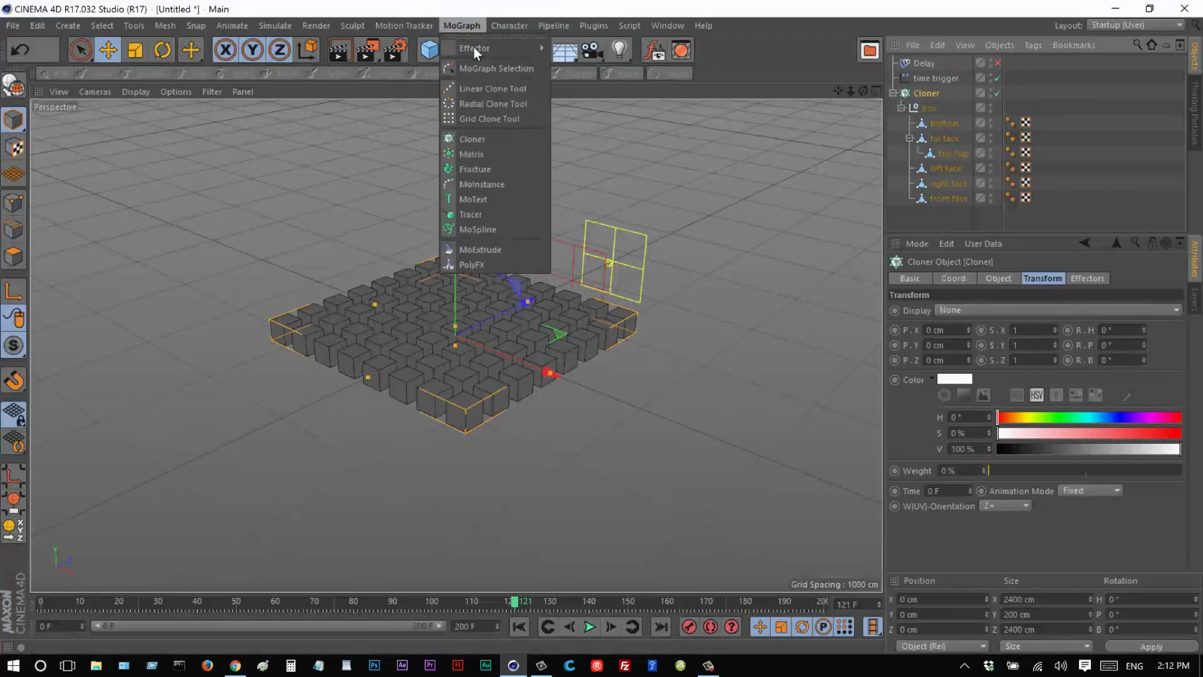
mouse_move(501, 47)
left_click(579, 69)
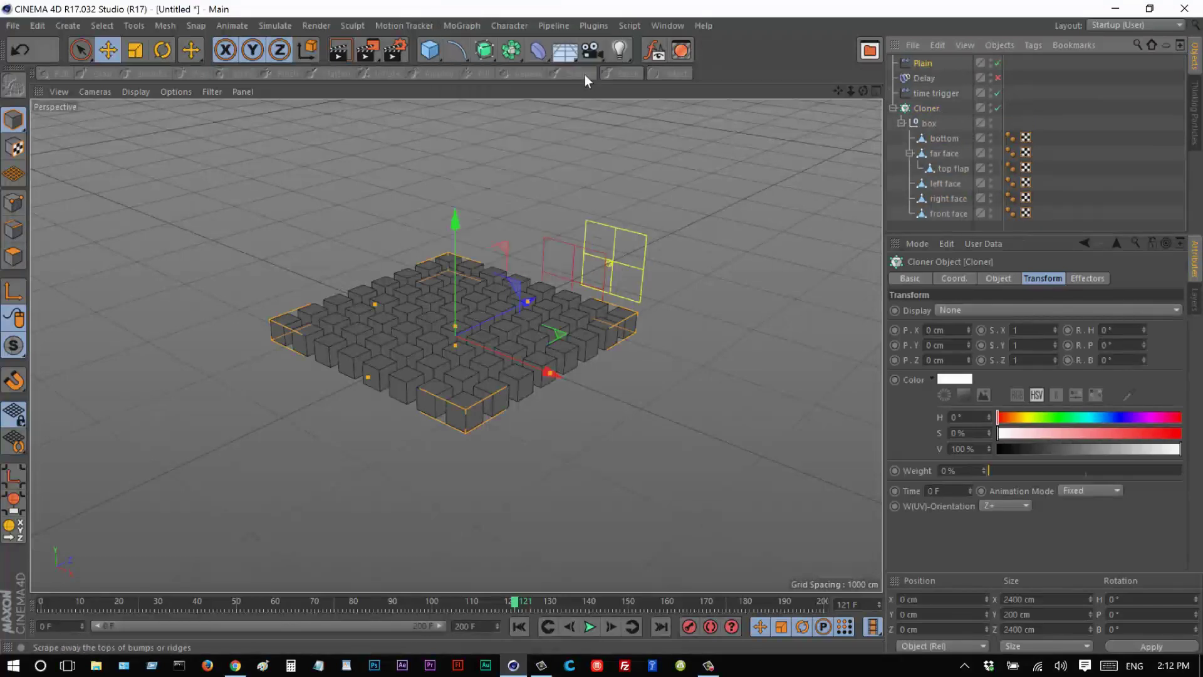
type("scale")
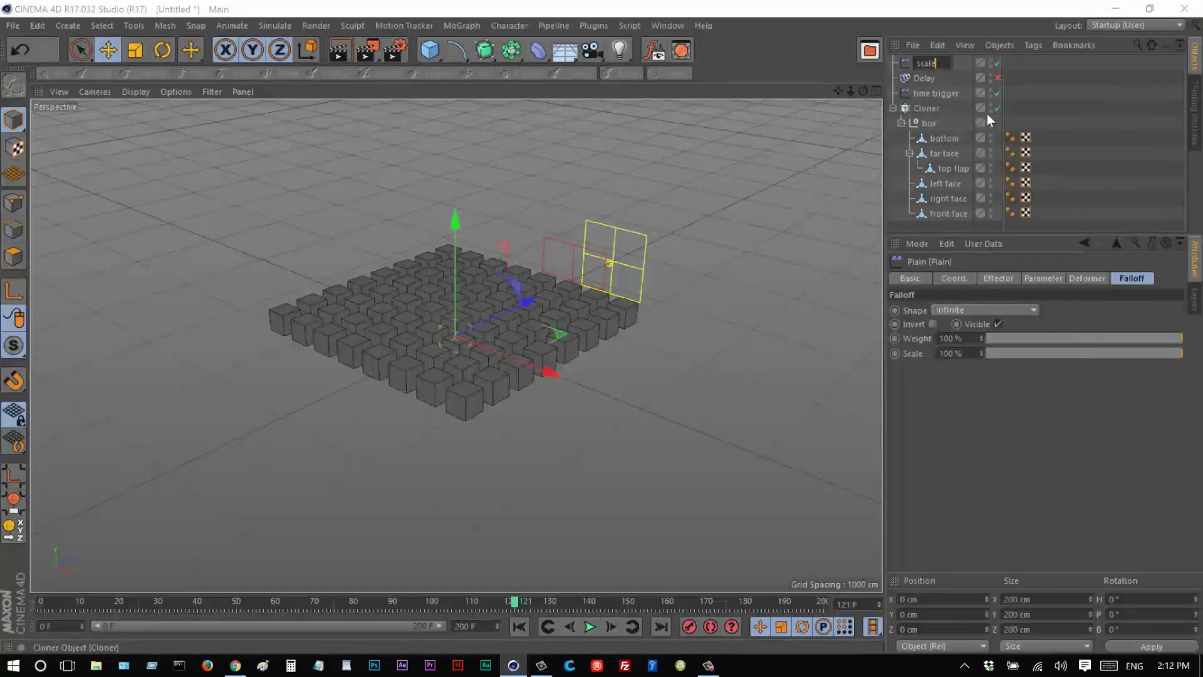
key("Return")
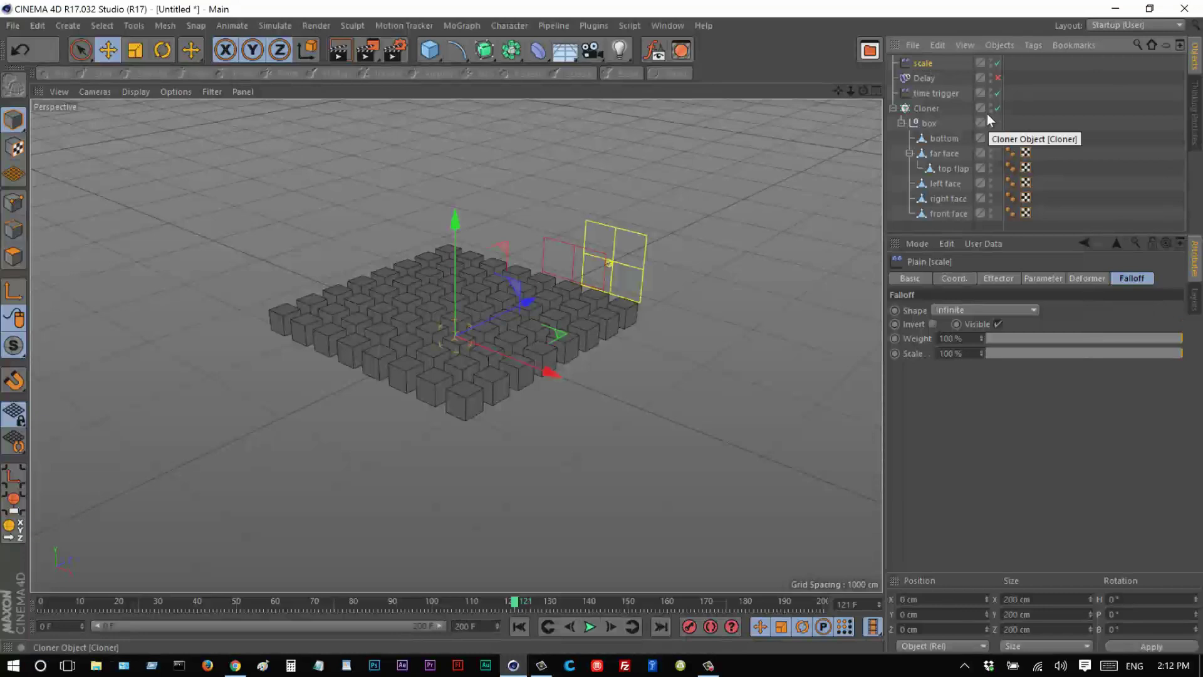
Copy the animation track of the time trigger's Z position.
left_click(942, 94)
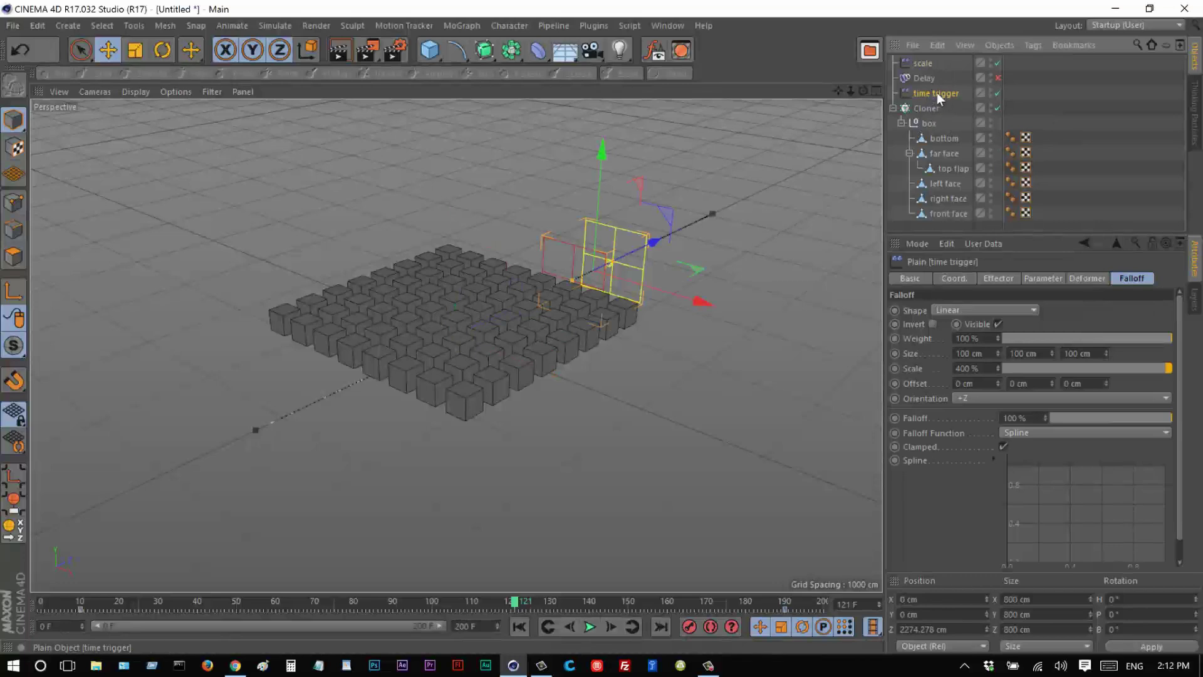
left_click(938, 275)
right_click(906, 340)
mouse_move(968, 350)
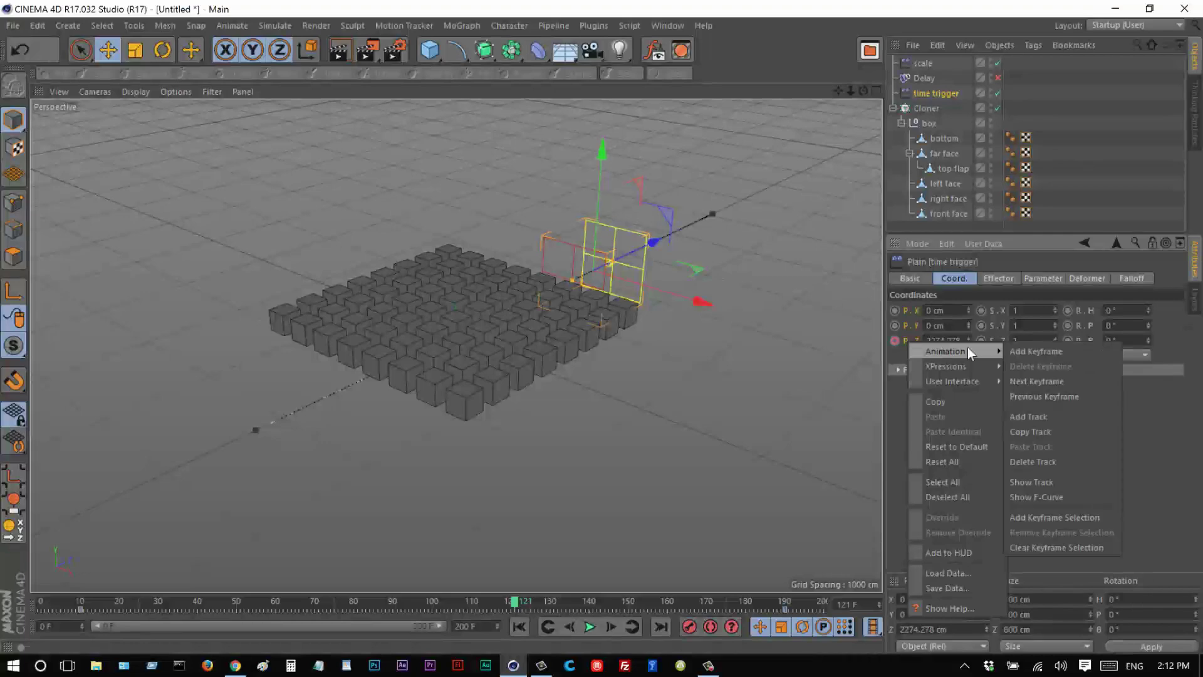
left_click(1047, 432)
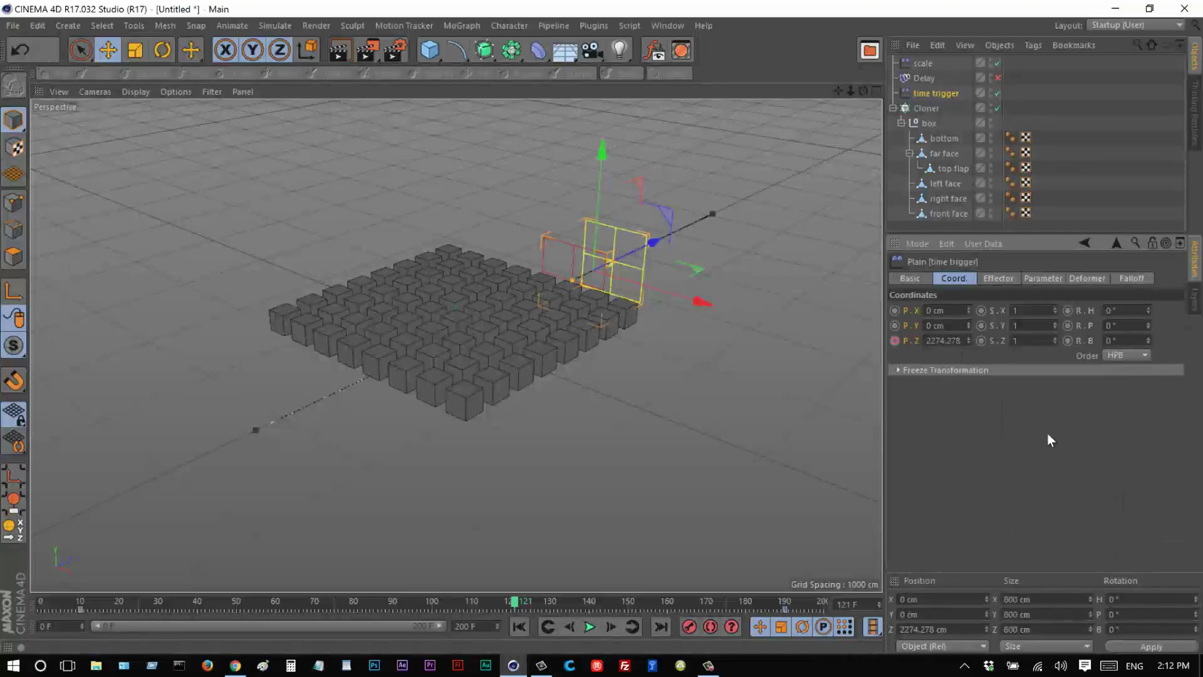
Set the scale effector's falloff shape to Linear.
left_click(923, 62)
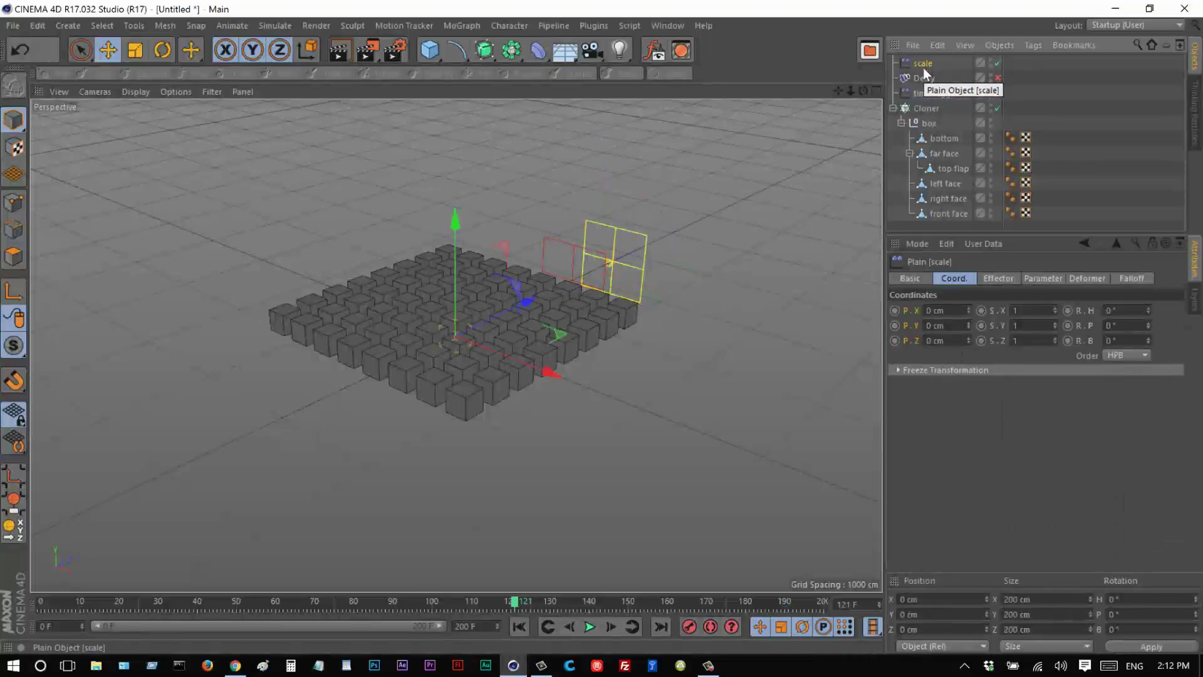
left_click(1124, 278)
left_click(977, 310)
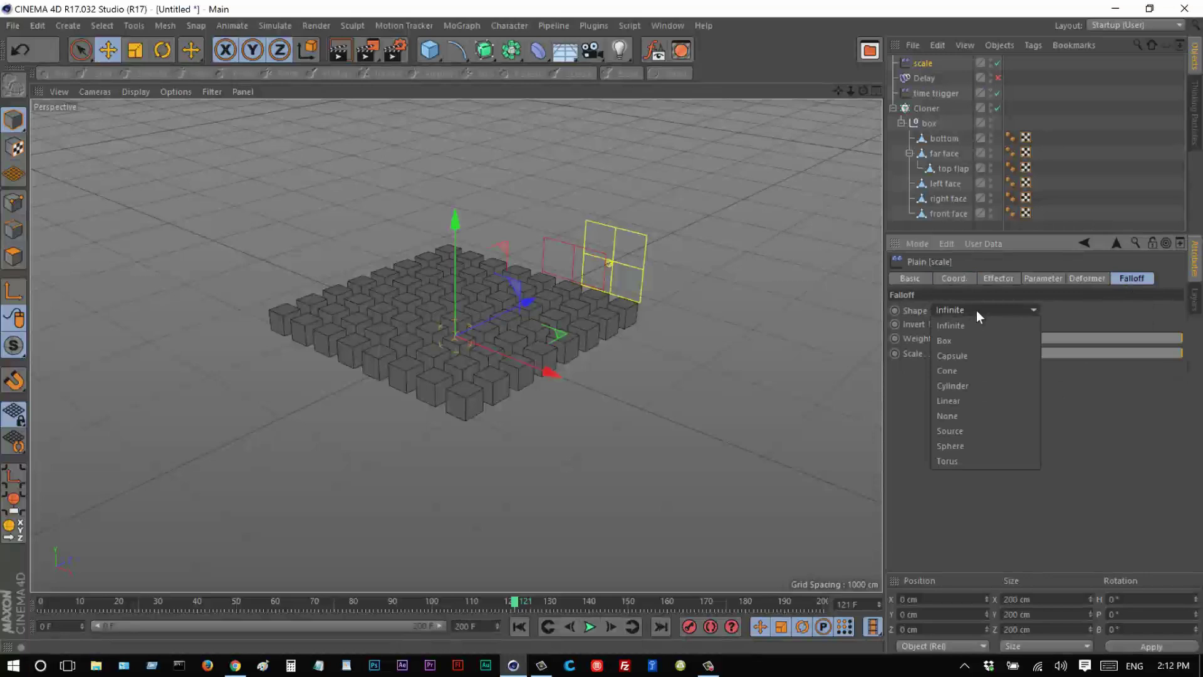
left_click(990, 402)
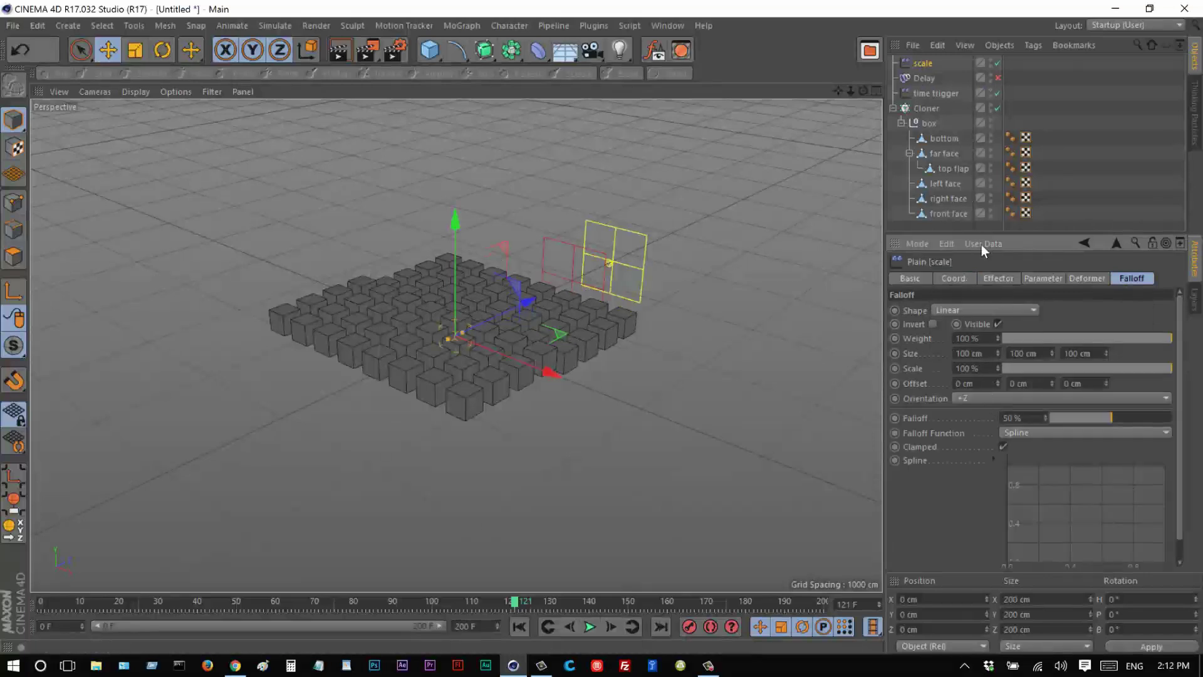
Paste the copied track onto the scale effector's Z position and scrub to frame 80 with the time trigger selected.
left_click(951, 278)
right_click(916, 340)
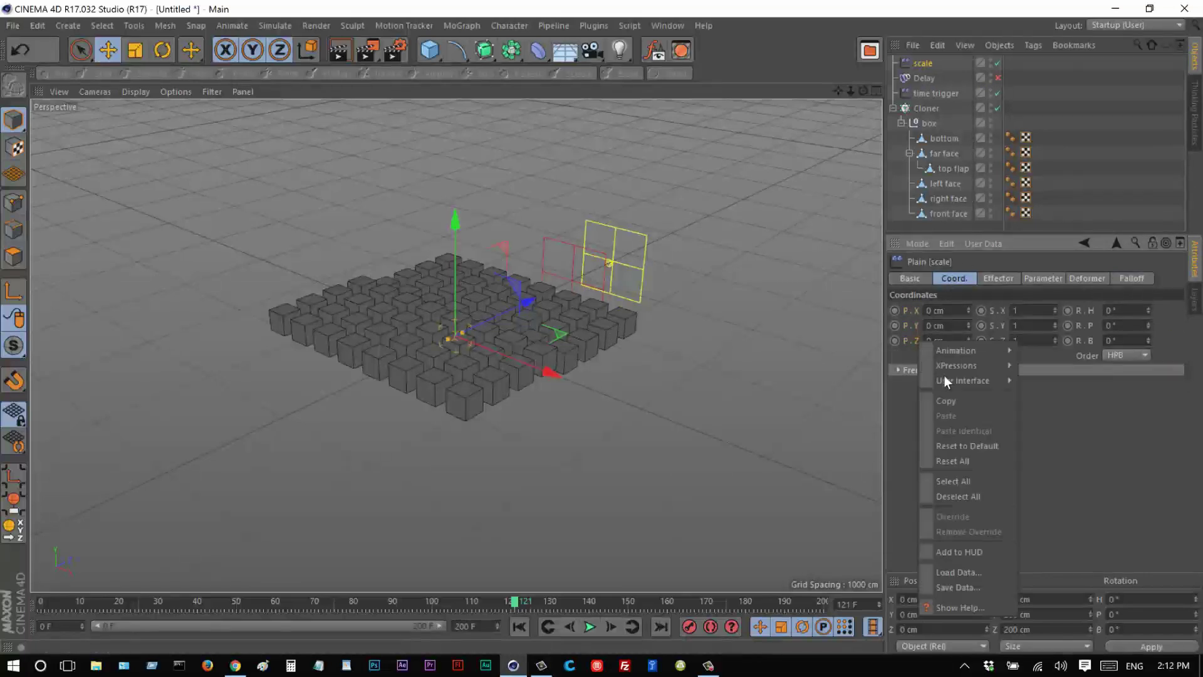
mouse_move(975, 350)
left_click(1057, 442)
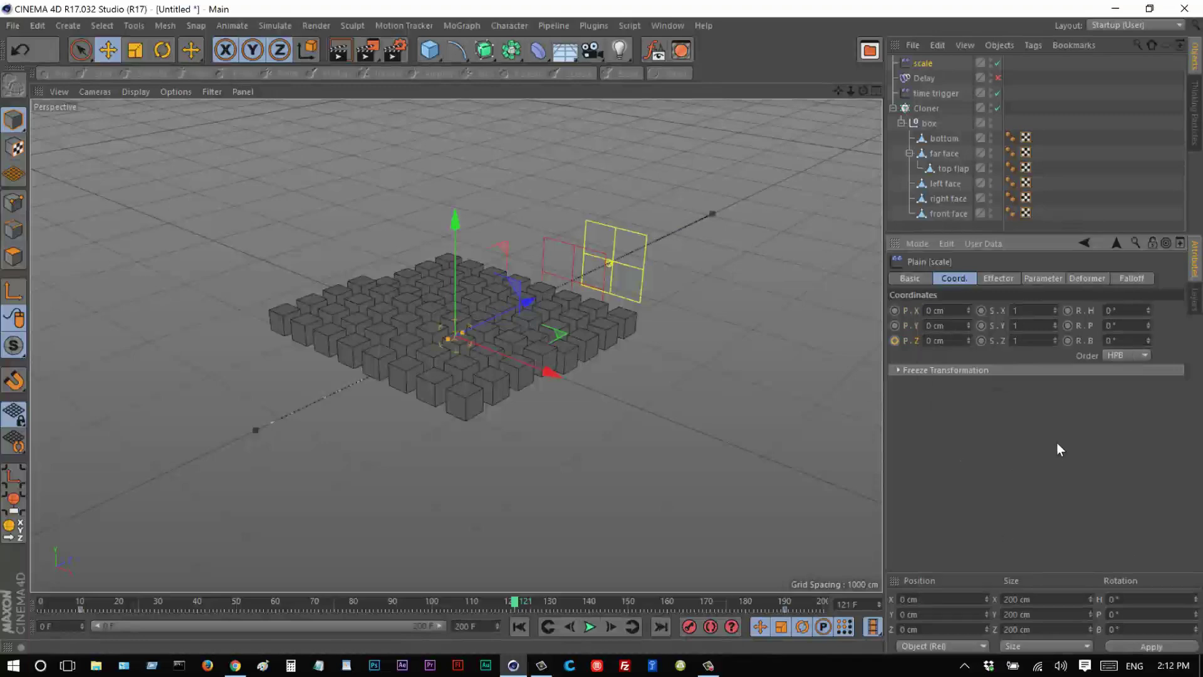
left_click(930, 93)
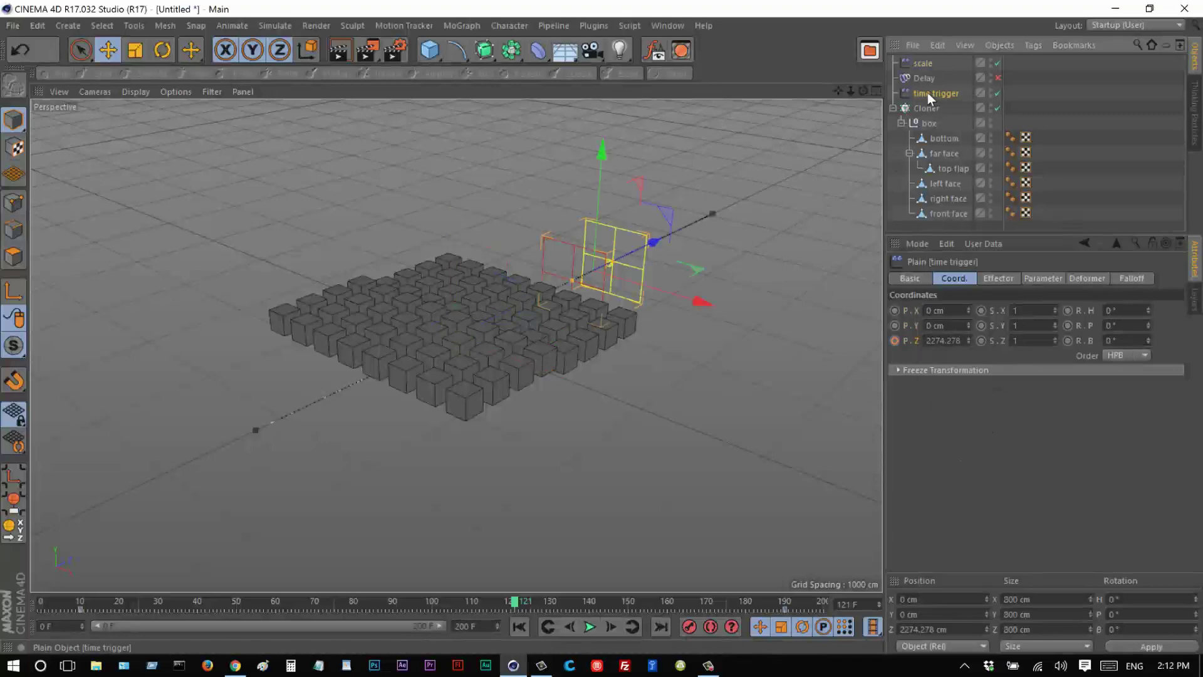
left_click_drag(63, 602, 356, 592)
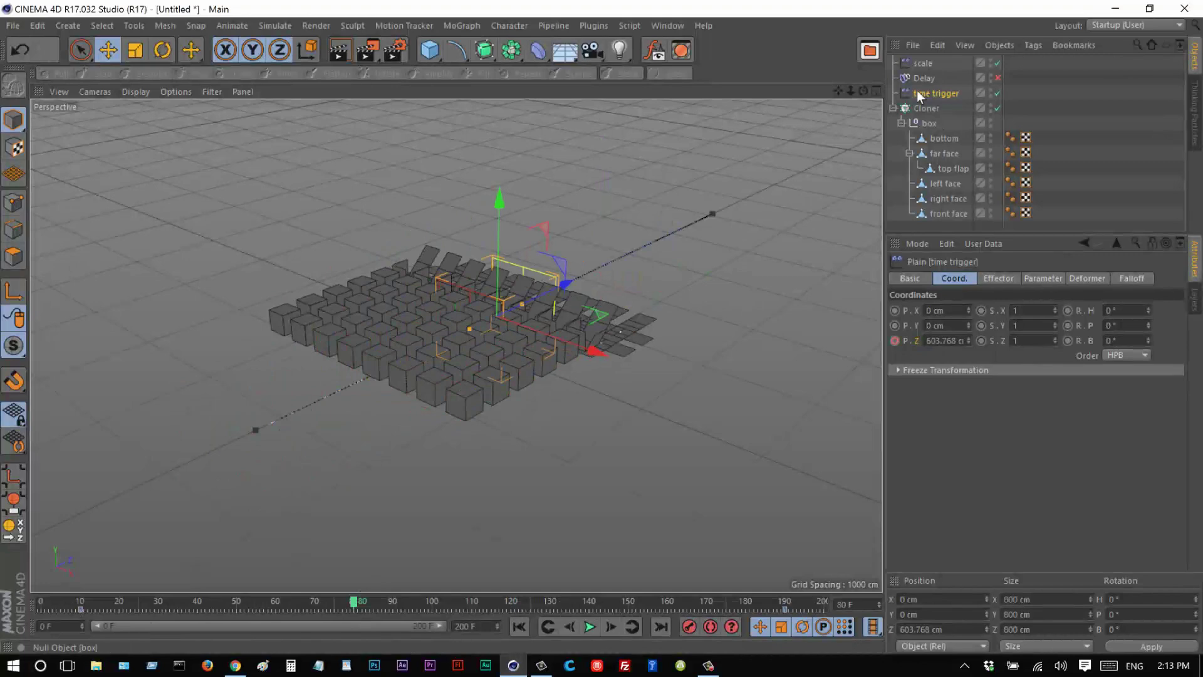
Disable the scale effector's position transform and enable its scale transform with a uniform scale of -1.
left_click(921, 64)
left_click(1050, 279)
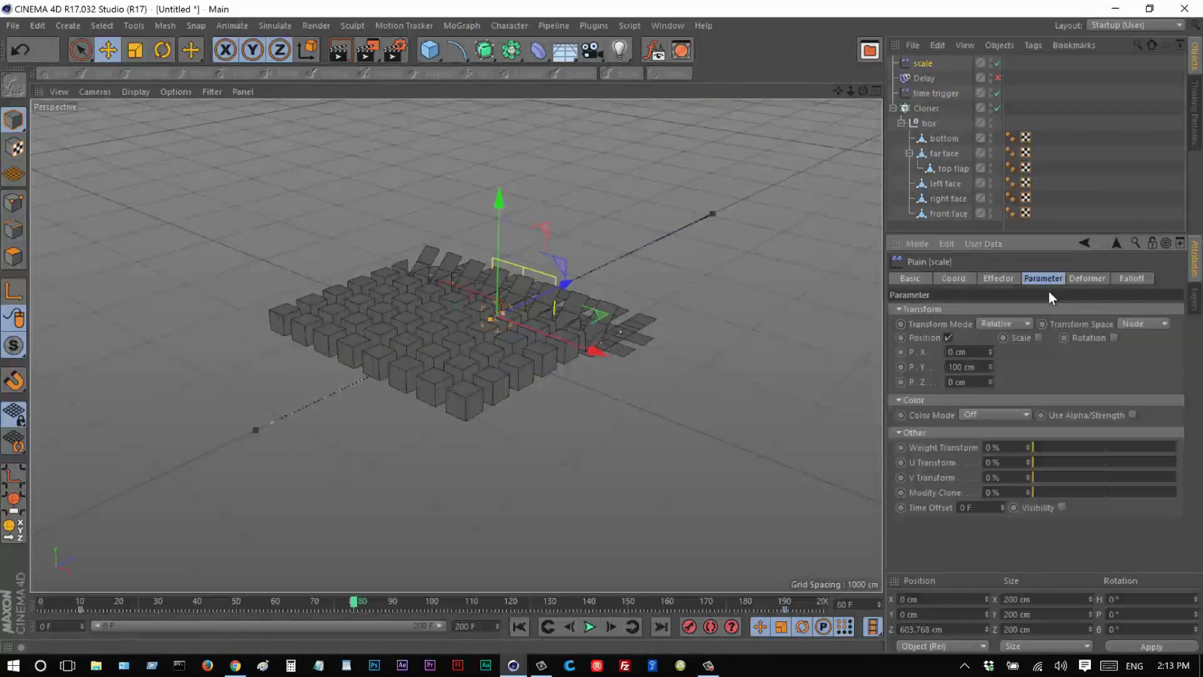
left_click(1039, 337)
left_click(949, 338)
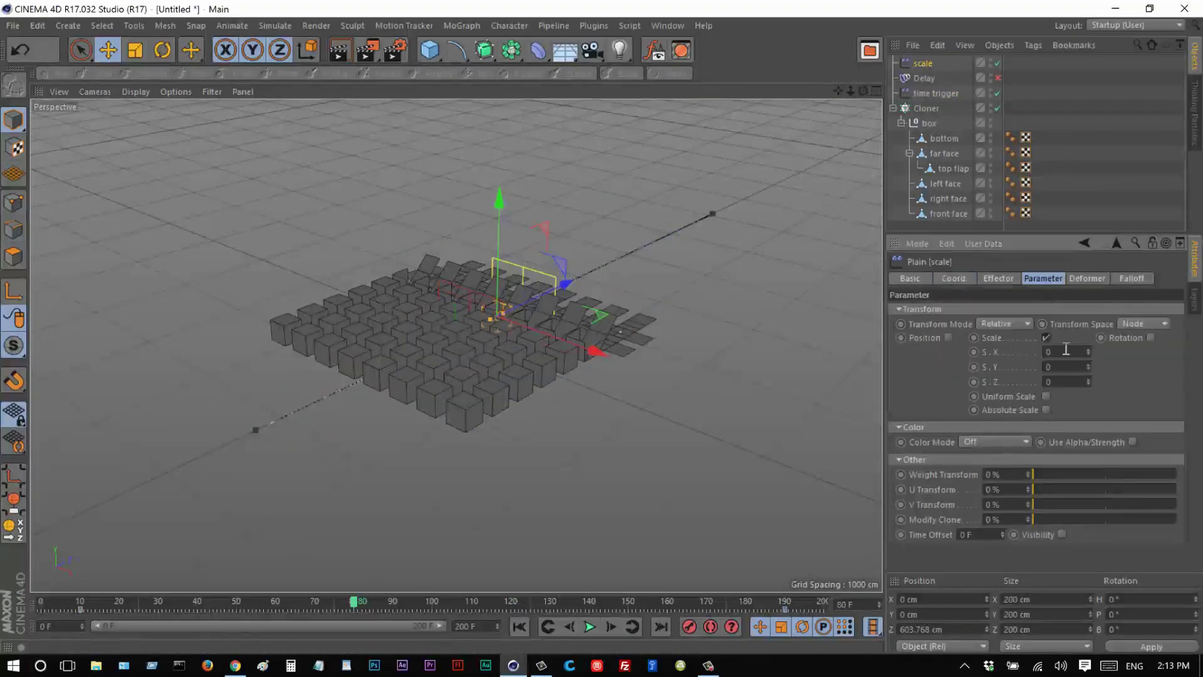
left_click(1046, 396)
type("-1")
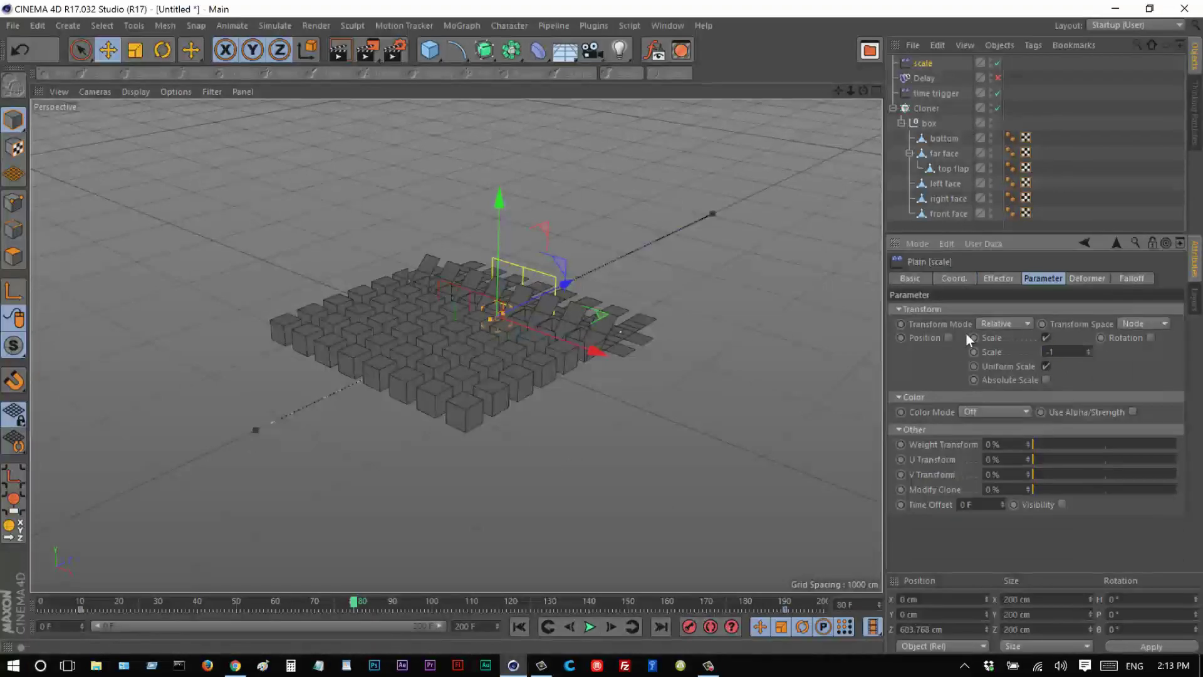
key("Return")
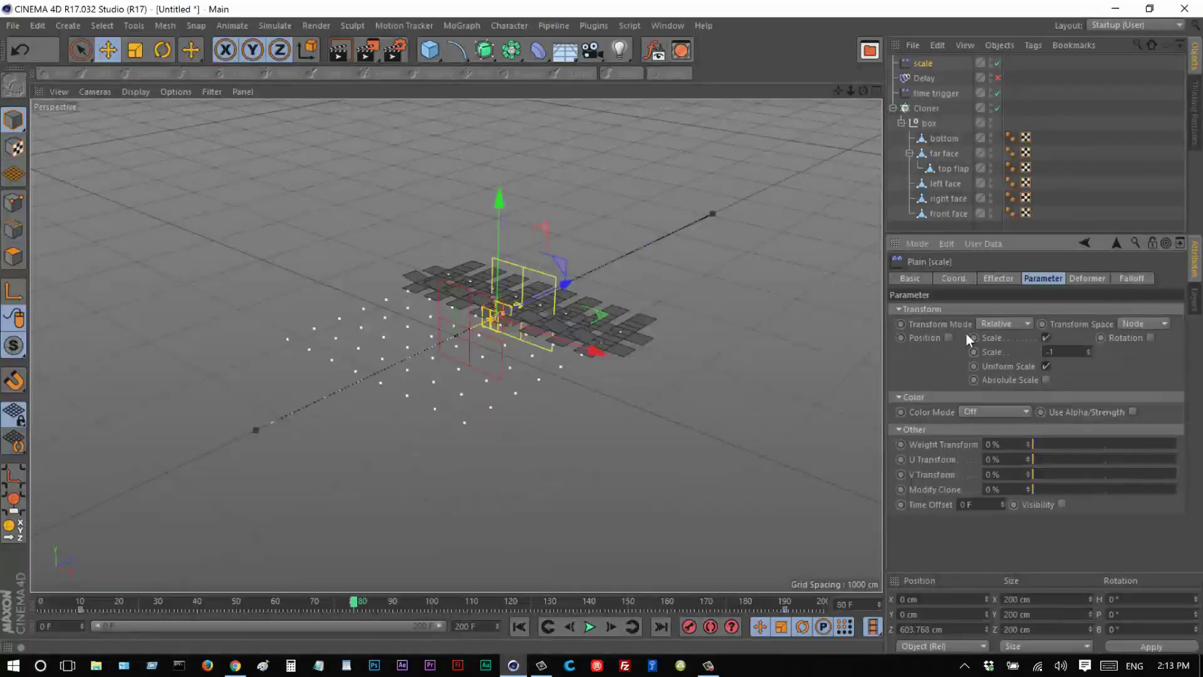
Invert the scale effector's linear falloff and scrub to frame 109 to check how the boxes appear.
left_click_drag(85, 600, 338, 605)
left_click(1131, 282)
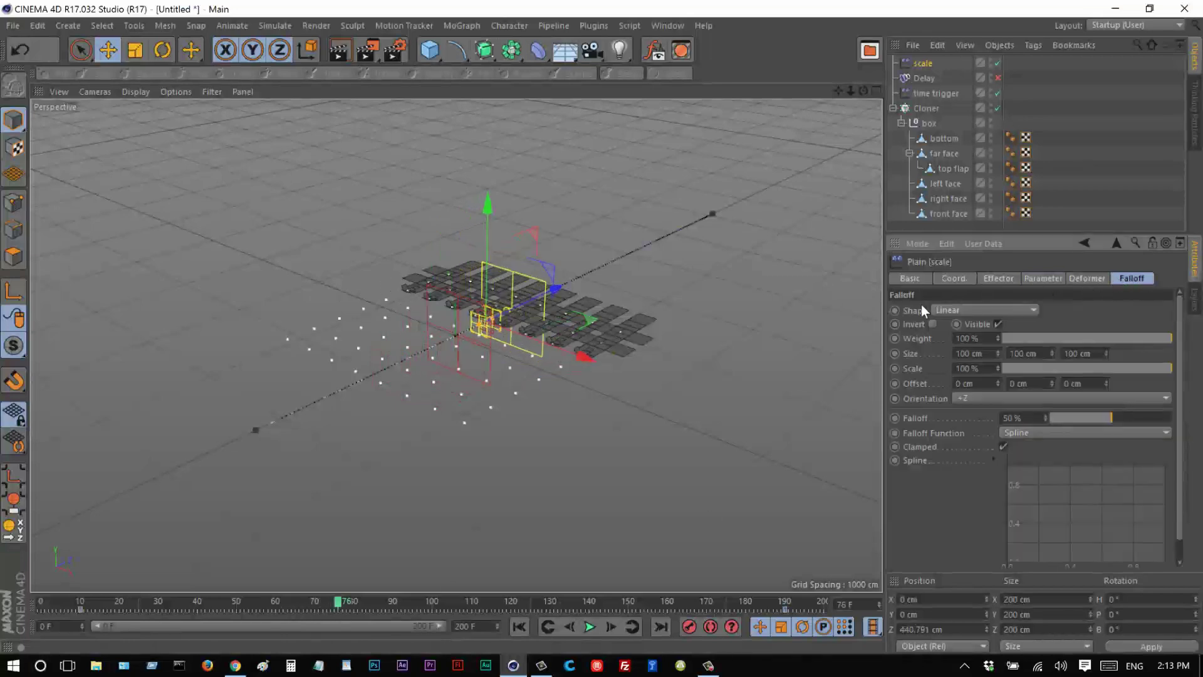
left_click(933, 324)
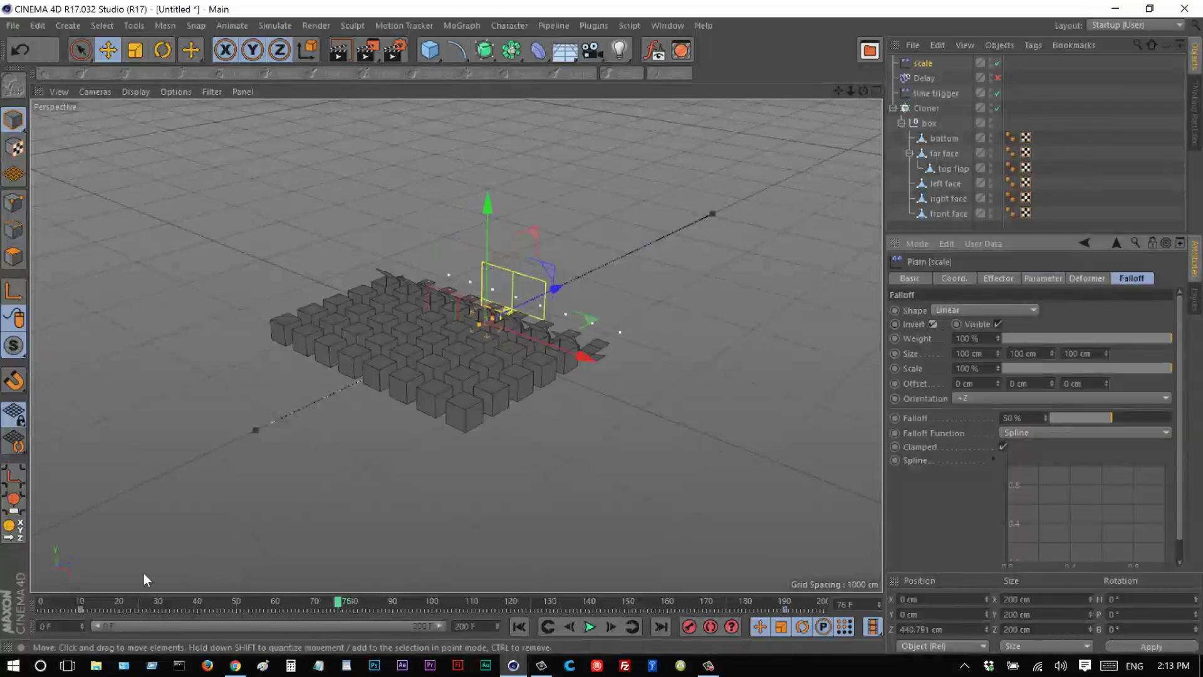
left_click(96, 605)
left_click_drag(130, 606, 467, 626)
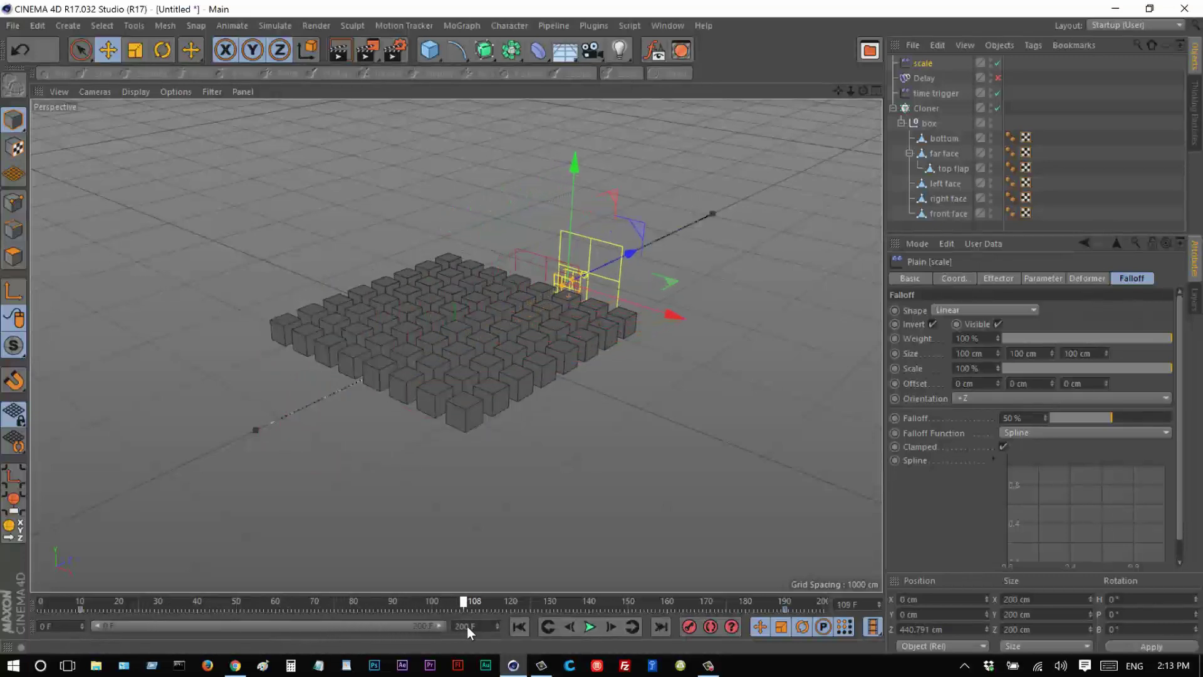
Move the scale effector above Delay in the Cloner's effector order.
left_click(928, 108)
left_click(1086, 278)
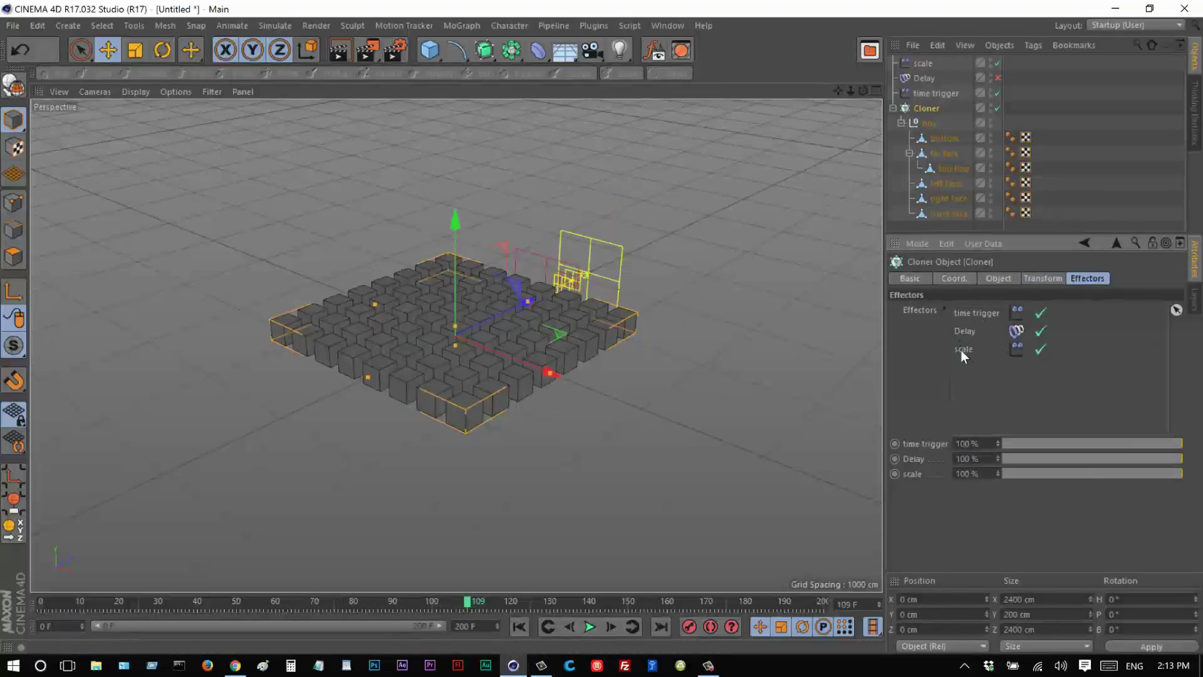
left_click_drag(963, 353, 961, 324)
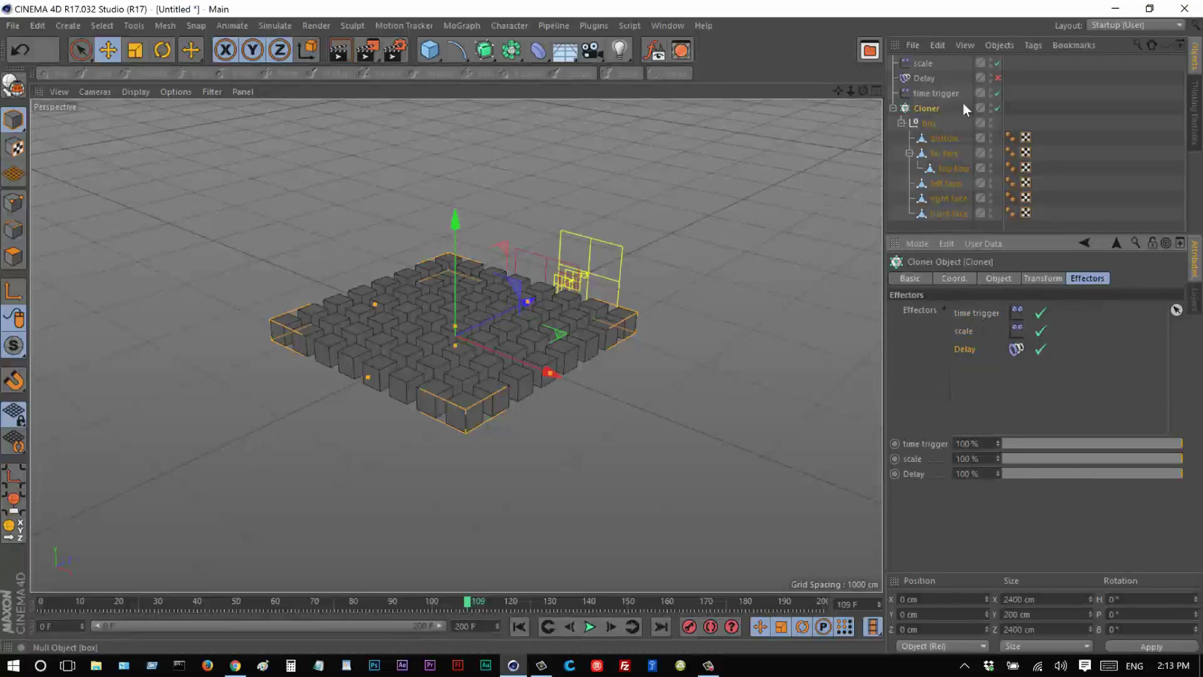
Enable the Delay effector, turn off its position and rotation transforms, and show its strength and mode settings.
left_click(998, 77)
left_click(933, 78)
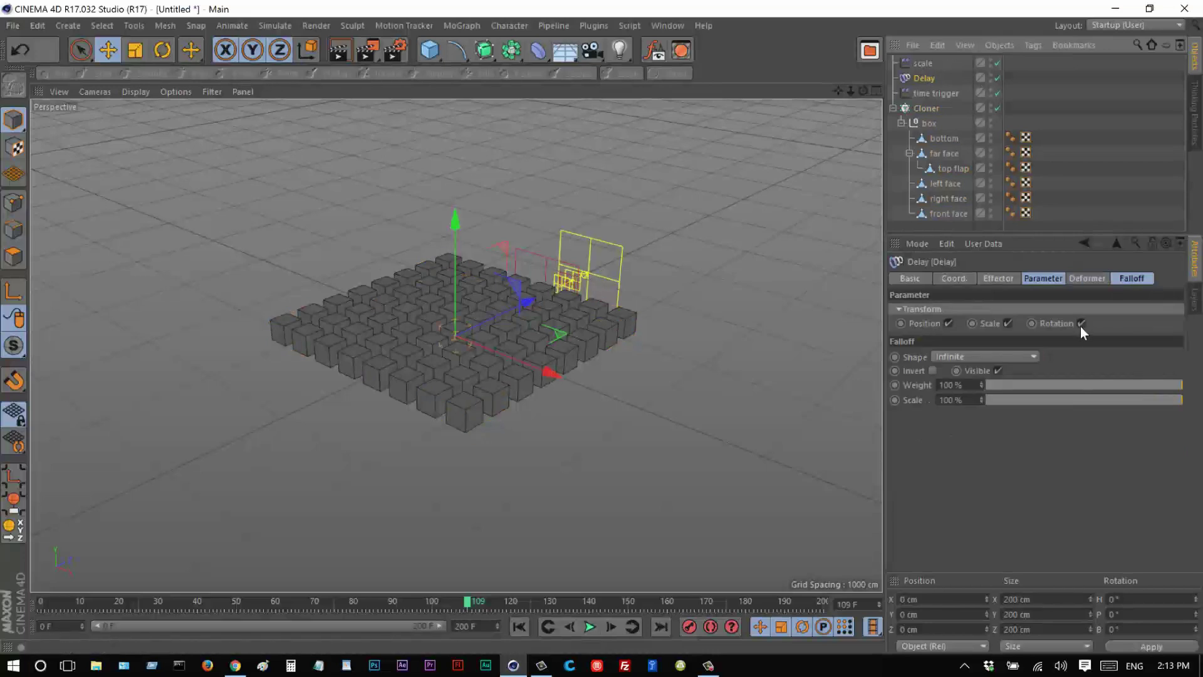
left_click(948, 324)
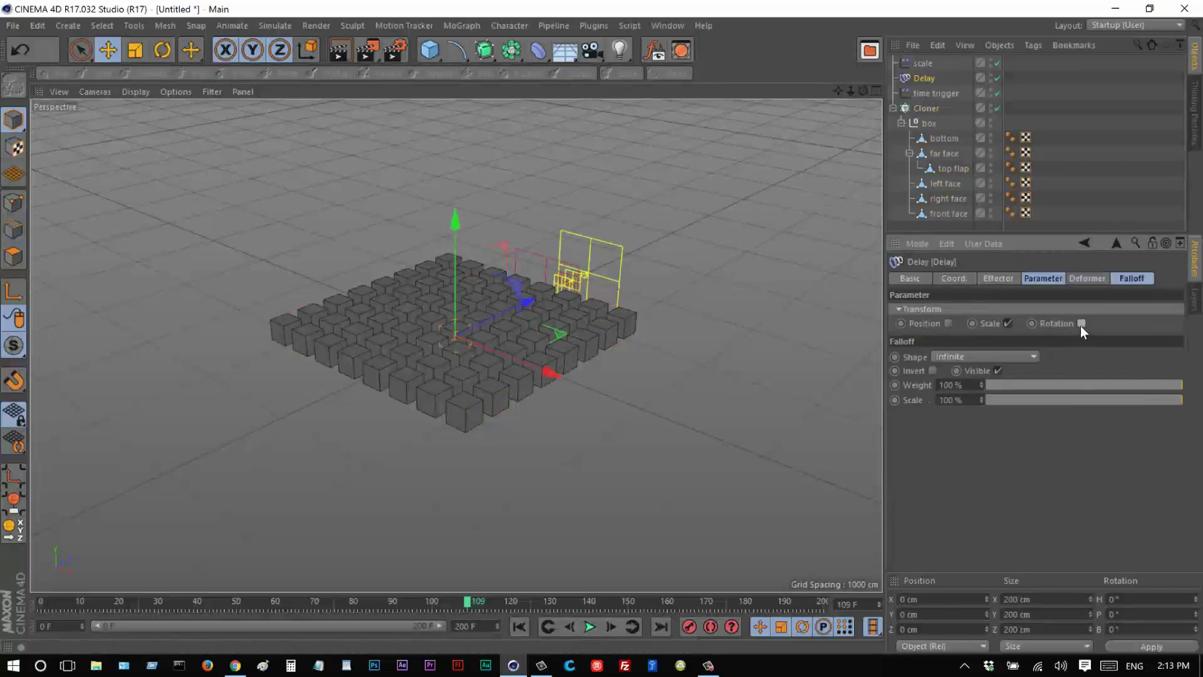
left_click(1038, 279)
left_click(1003, 279)
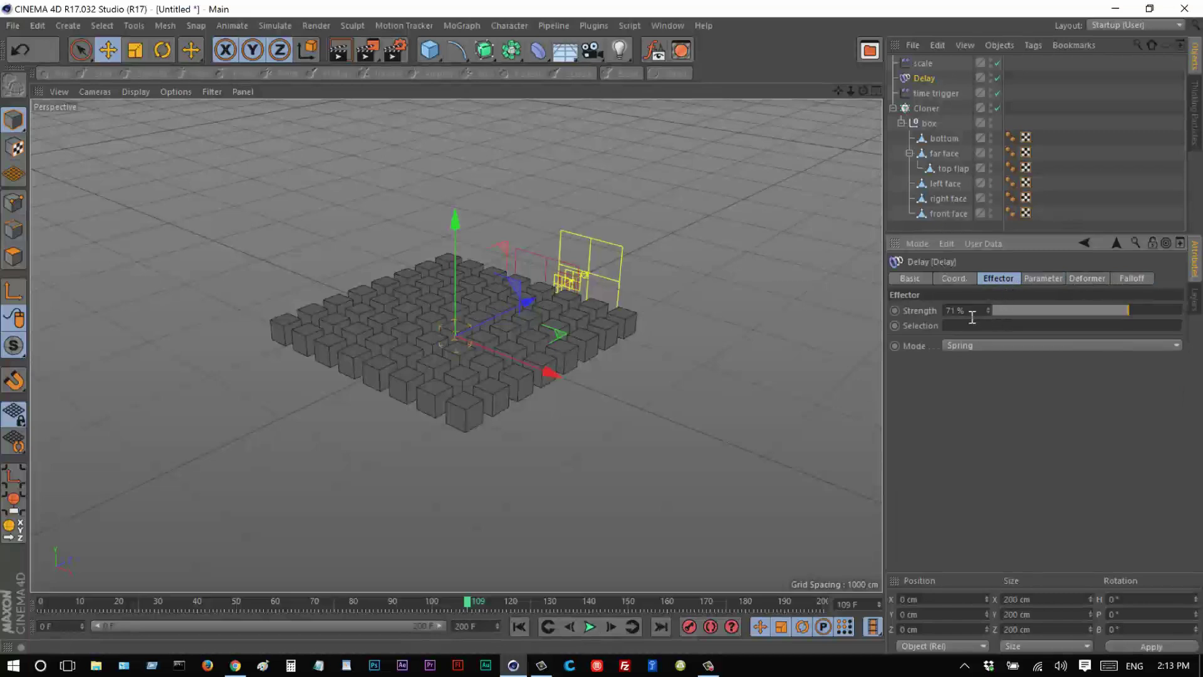
Play the animation from the start to check the delayed scaling, stopping at frame 129.
left_click(519, 626)
left_click(585, 627)
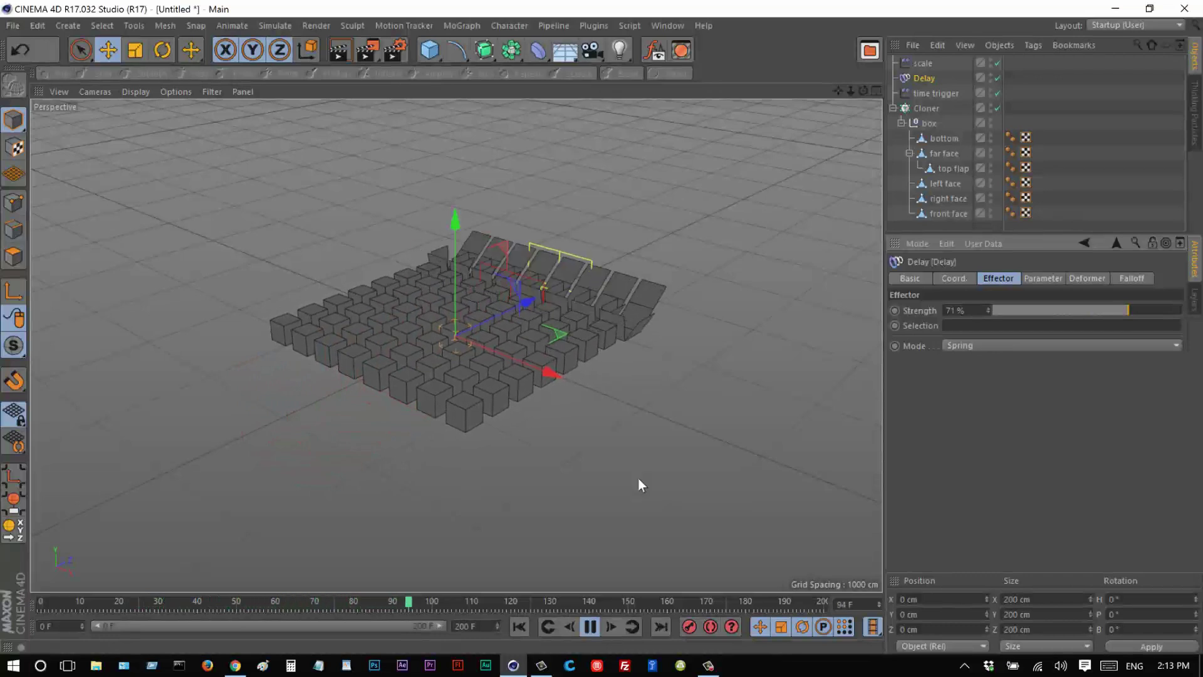
left_click(593, 634)
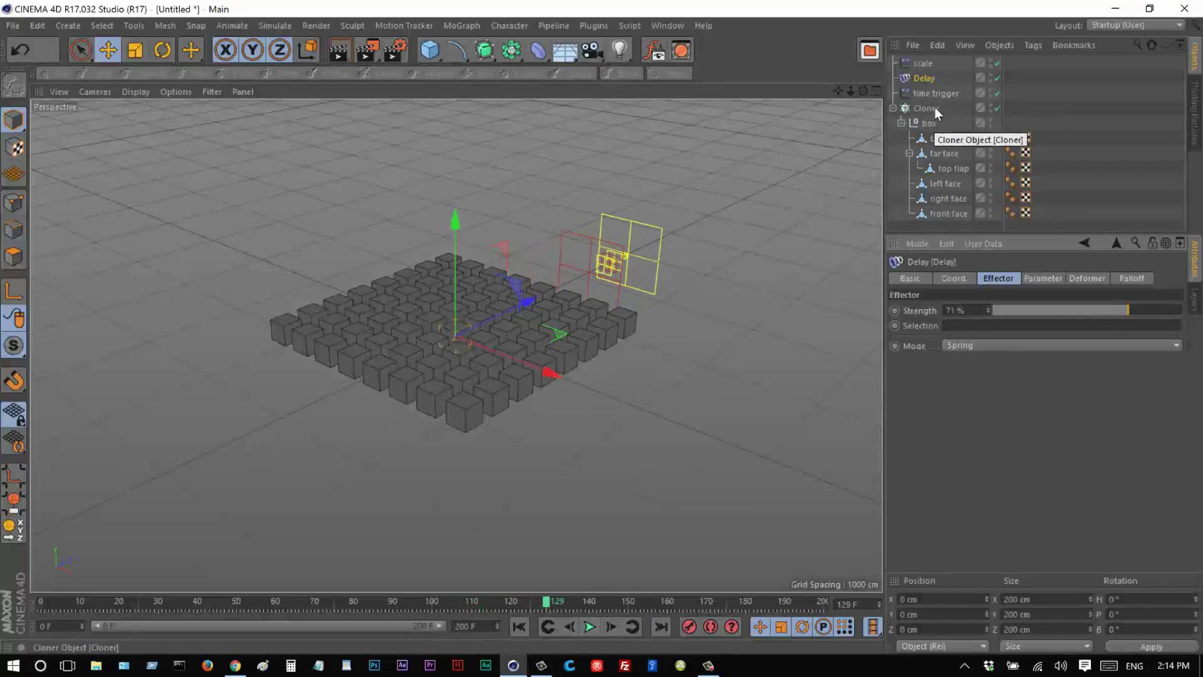
Set the Delay effector's strength to 57% and its mode to Blend, and replay the animation from the start.
left_click_drag(1092, 314, 1102, 314)
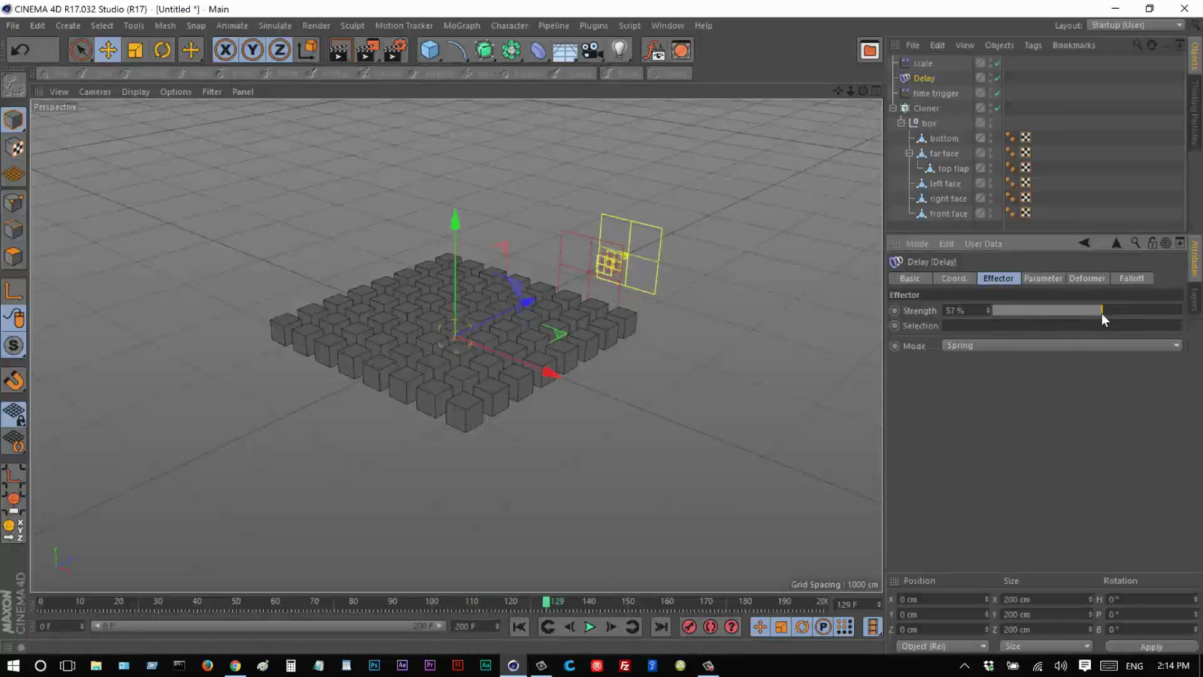
left_click(1021, 345)
left_click(1018, 360)
left_click(519, 626)
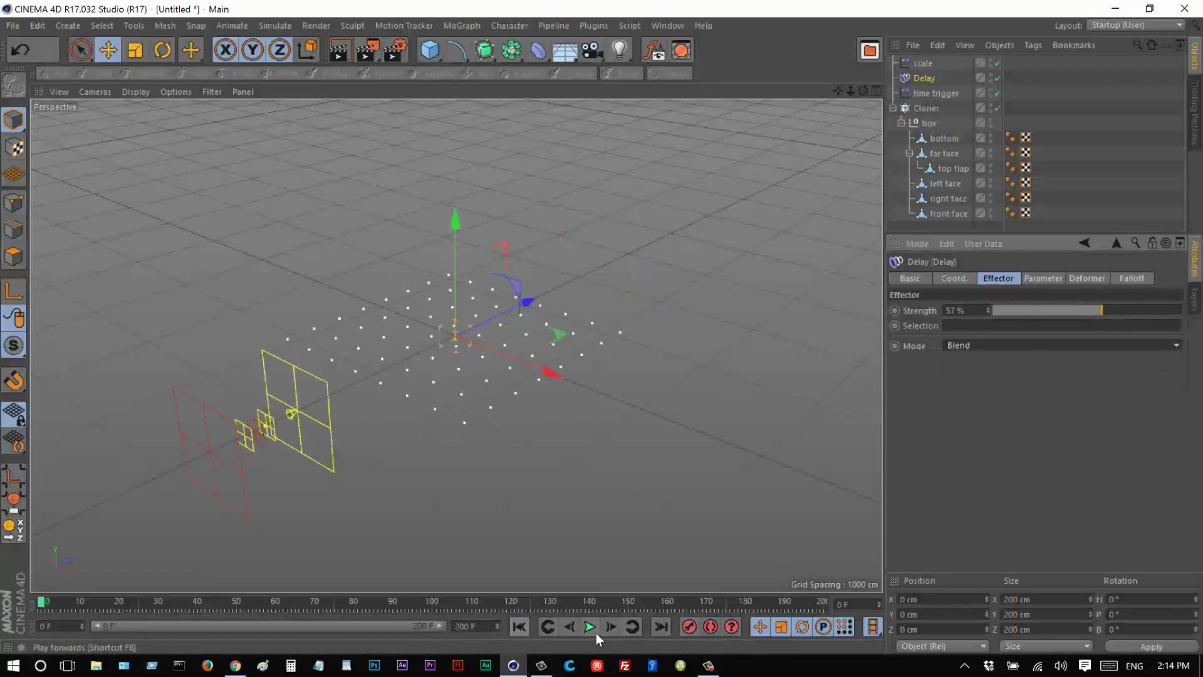
left_click(590, 627)
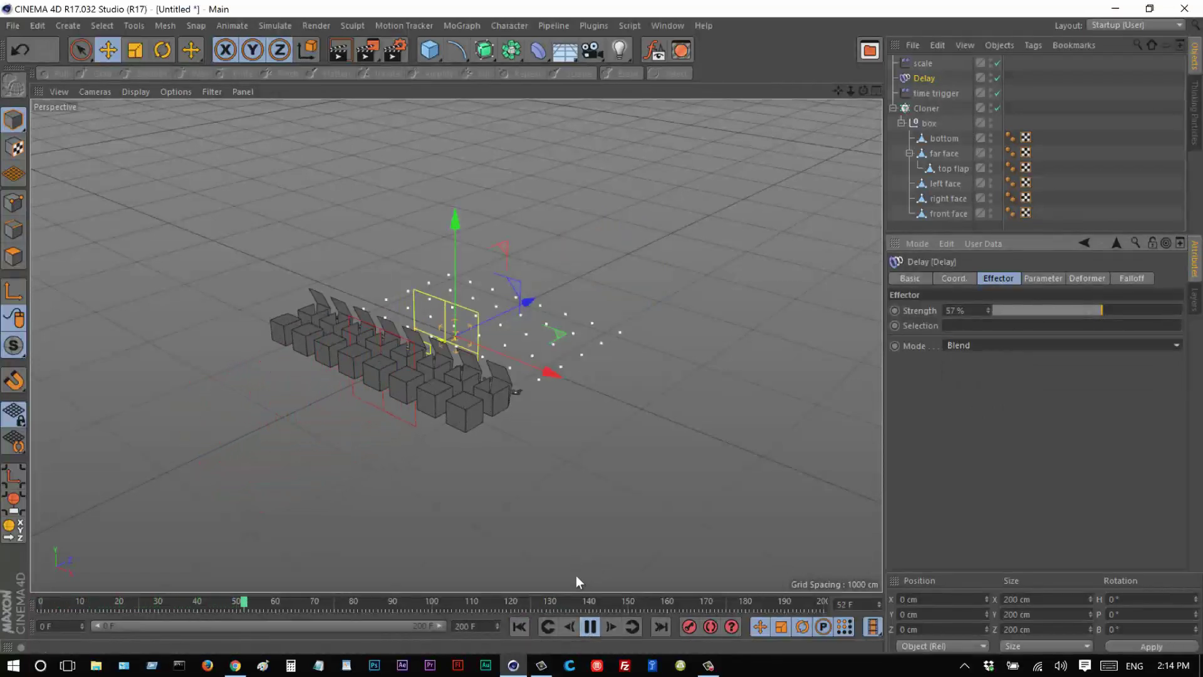
left_click(590, 626)
Set the Delay effector's mode to Spring and replay the animation from the start, stopping at frame 128.
left_click(1066, 345)
left_click(1018, 389)
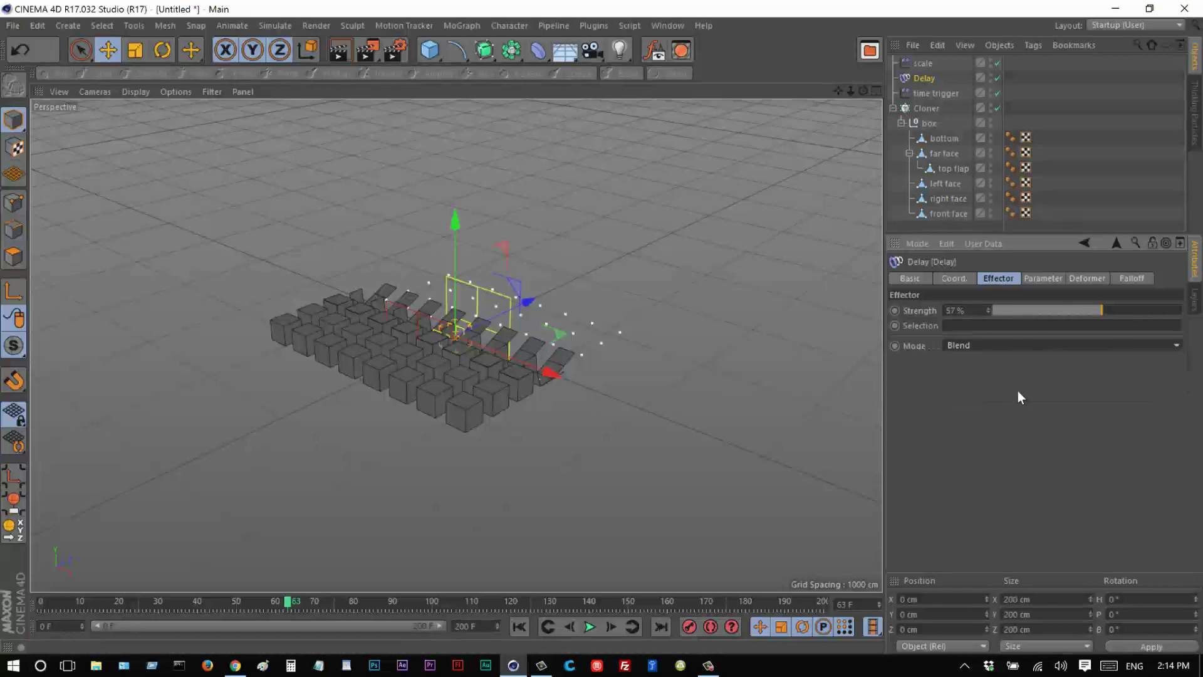
left_click(520, 626)
left_click(589, 626)
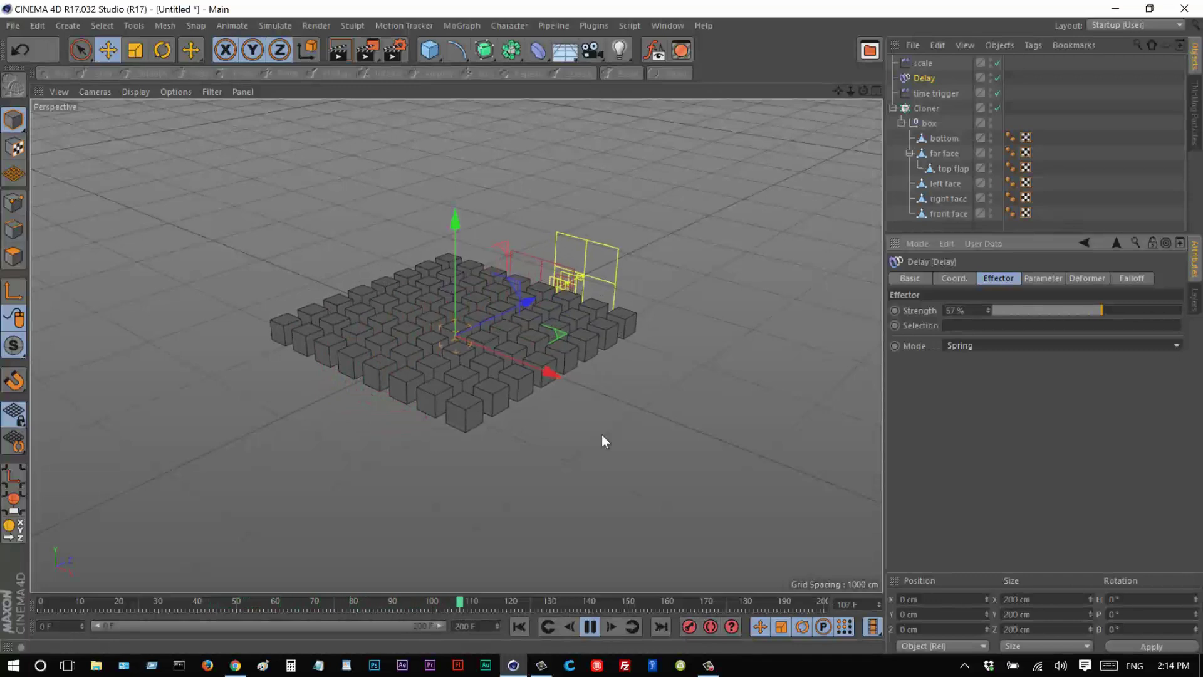
left_click(590, 626)
left_click(634, 486)
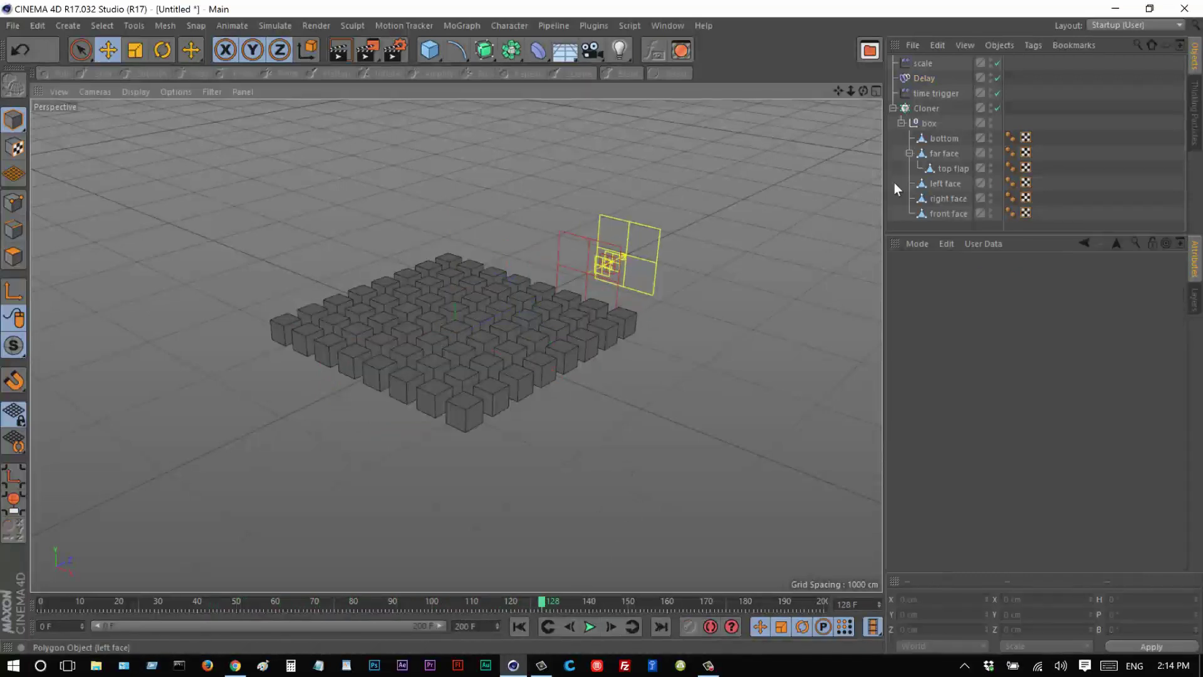
Add a Random effector to the Cloner and move it to the first place in the Cloner's effector order.
left_click(933, 108)
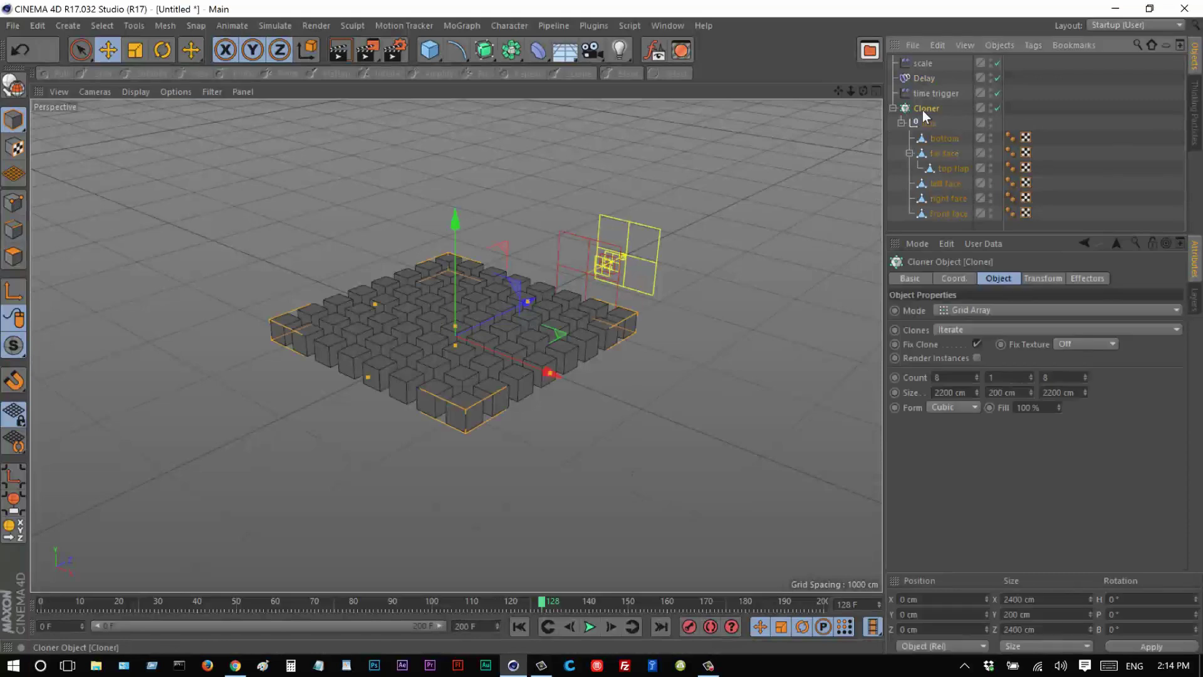
left_click(479, 25)
mouse_move(495, 48)
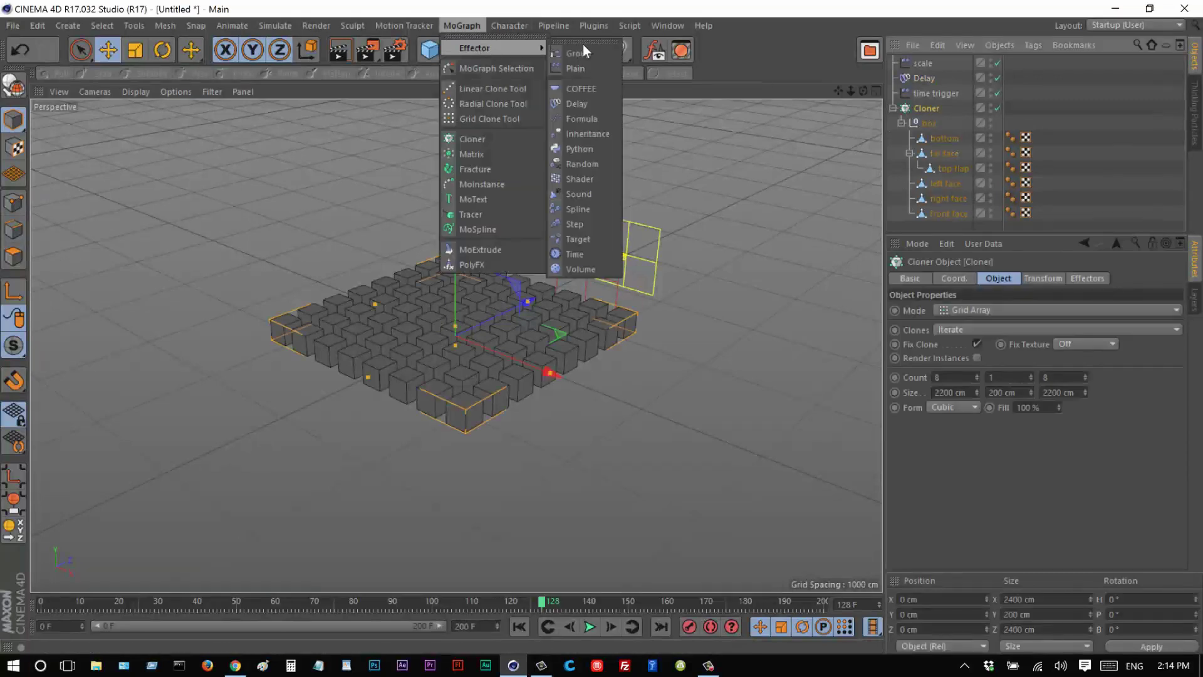
left_click(581, 163)
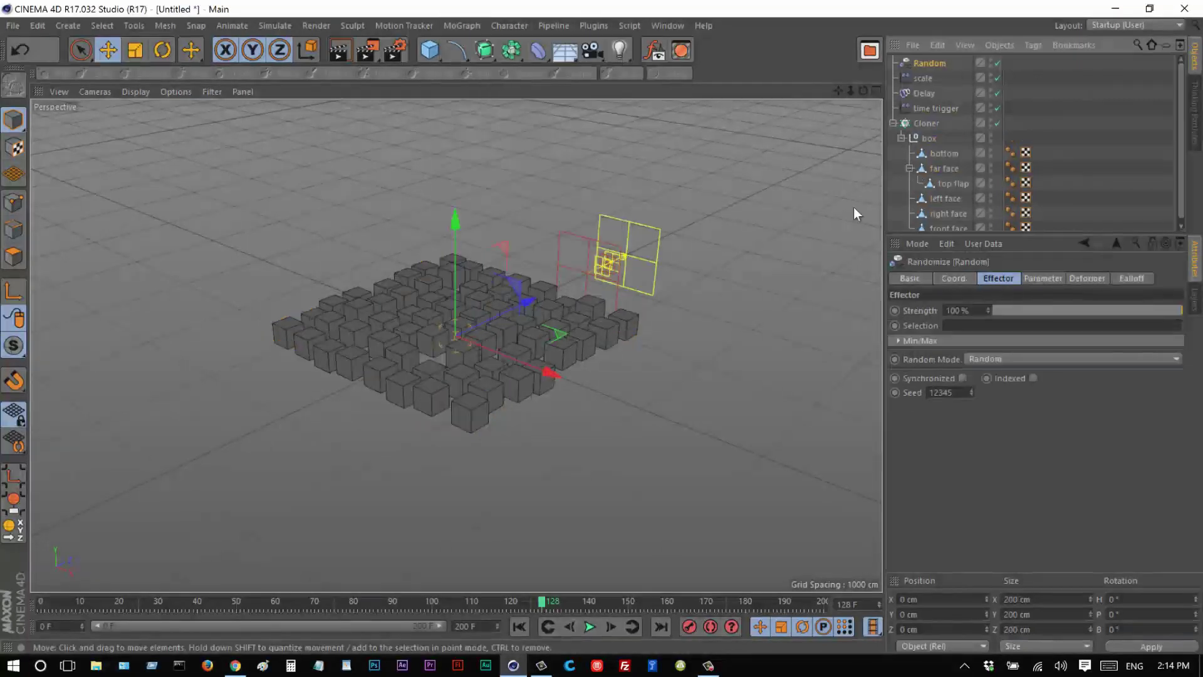
left_click(928, 124)
left_click(1083, 278)
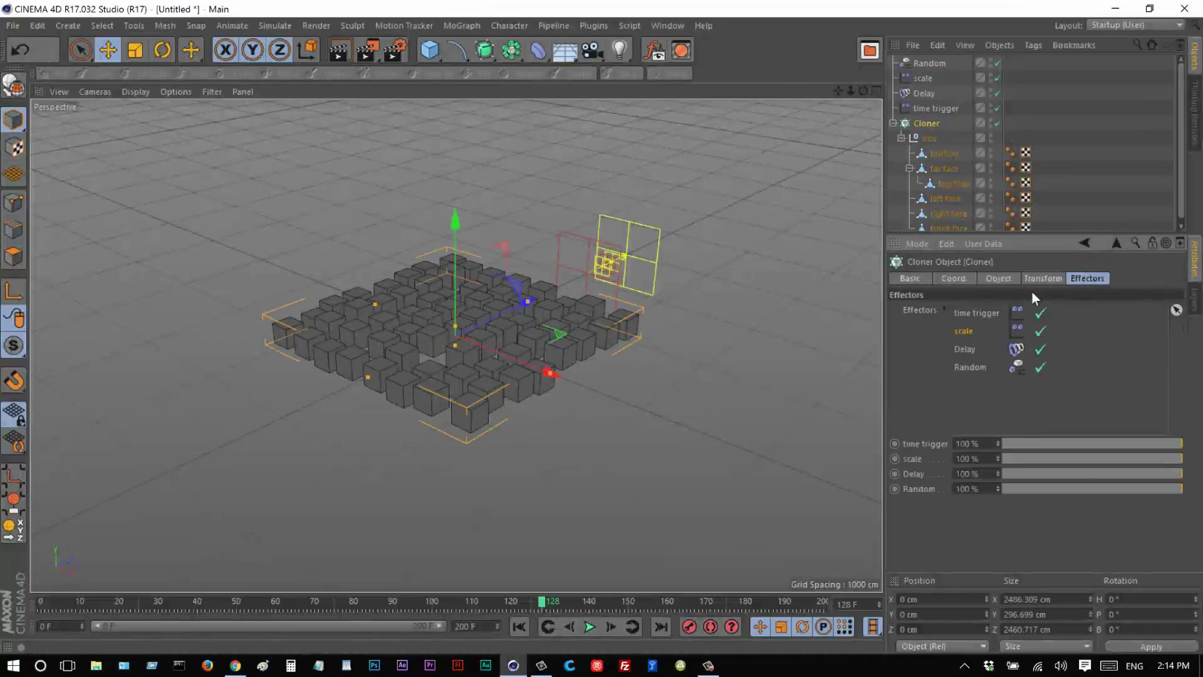
left_click_drag(929, 65, 971, 309)
left_click_drag(970, 367, 974, 310)
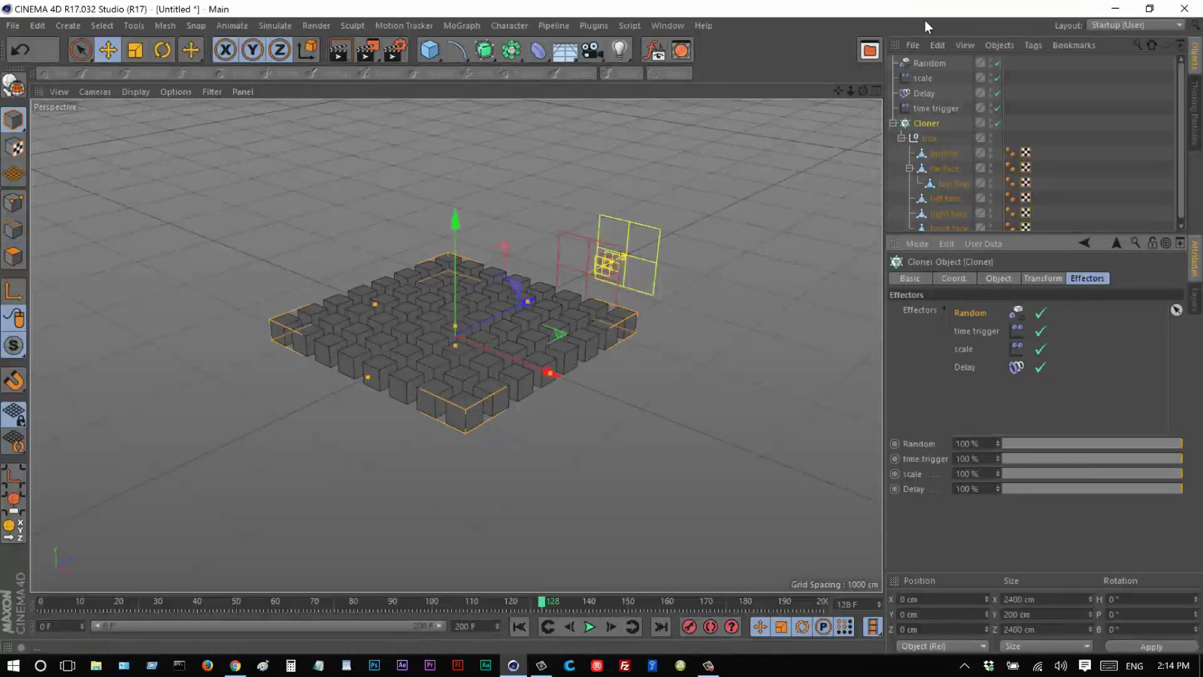
Rename the Random effector as RandomPos.
left_click(940, 65)
double_click(941, 64)
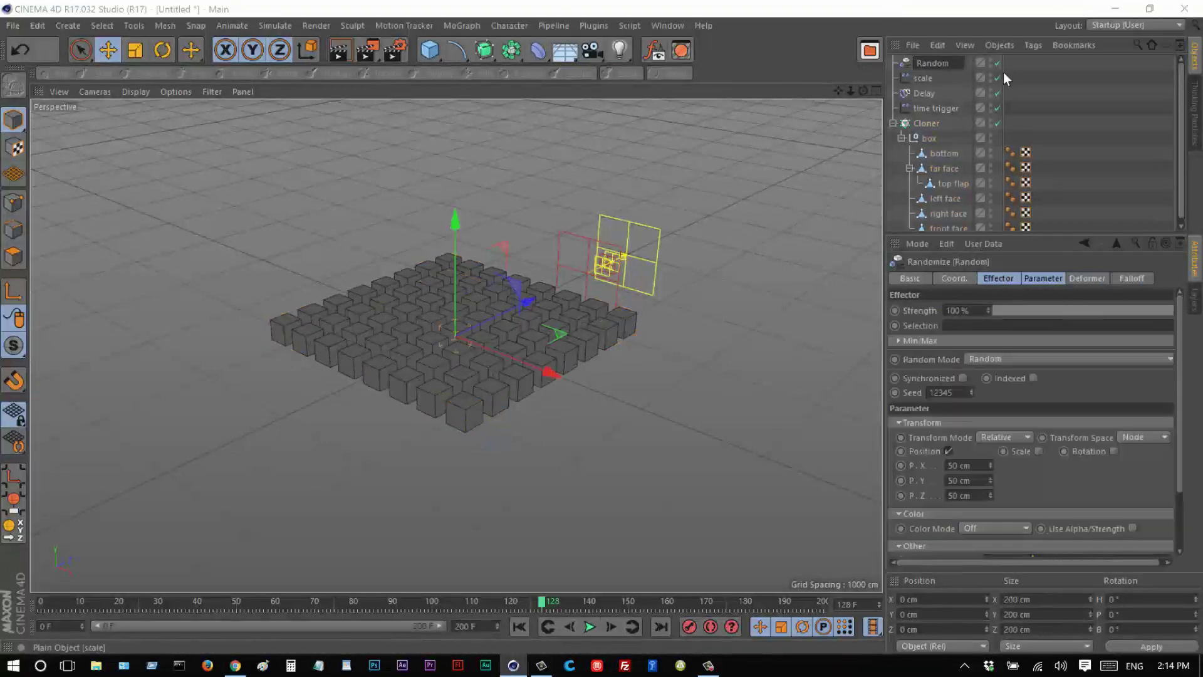
type("Pos")
key("Return")
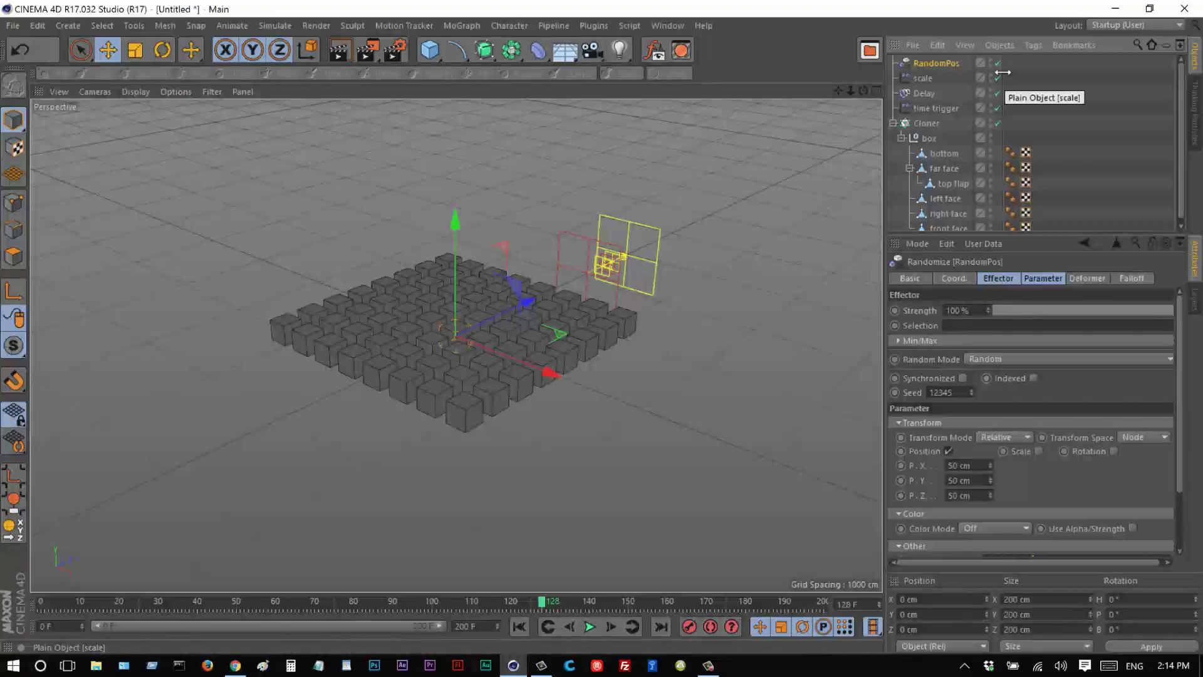
Disable the Delay effector and set RandomPos's position variation to X 2200 cm, Y 0 cm and Z 3728 cm.
left_click(1033, 279)
double_click(962, 366)
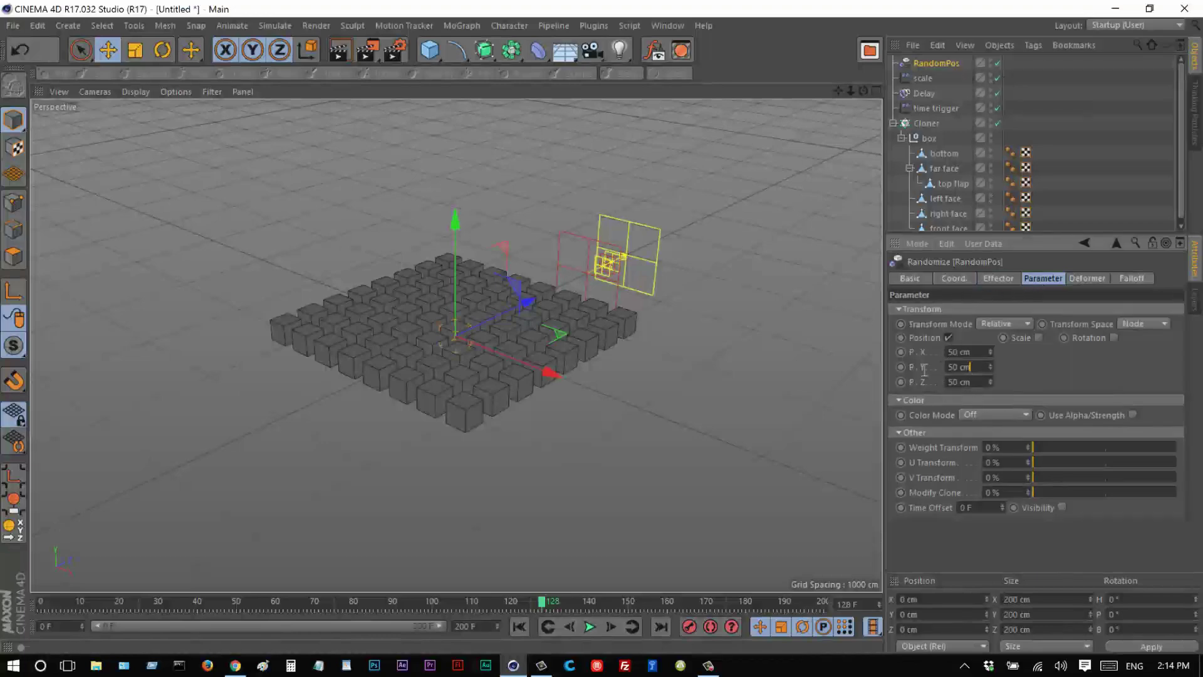
type("0")
key("Return")
mouse_move(990, 351)
left_mouse_down()
mouse_move(991, 377)
mouse_move(990, 350)
left_mouse_up()
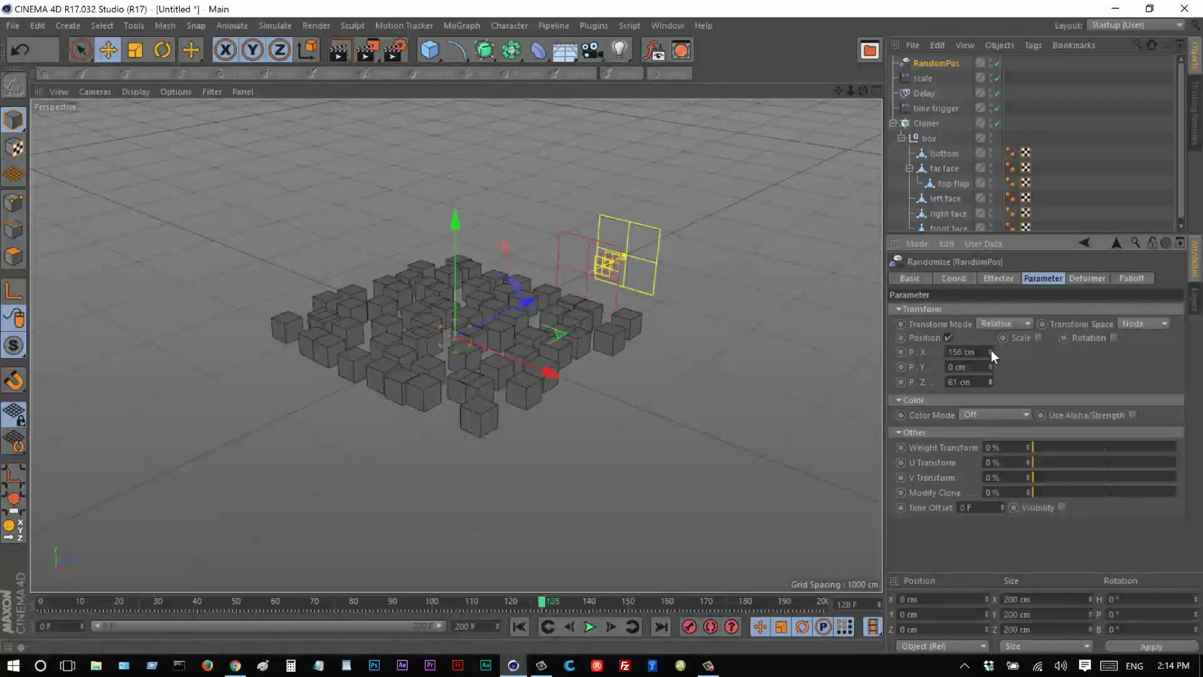
left_click(997, 93)
mouse_move(990, 350)
left_mouse_down()
mouse_move(991, 376)
mouse_move(1002, 366)
mouse_move(988, 351)
mouse_move(994, 446)
mouse_move(986, 307)
mouse_move(980, 334)
mouse_move(987, 46)
mouse_move(987, 370)
mouse_move(993, 285)
mouse_move(986, 331)
mouse_move(969, 201)
mouse_move(994, 386)
left_mouse_up()
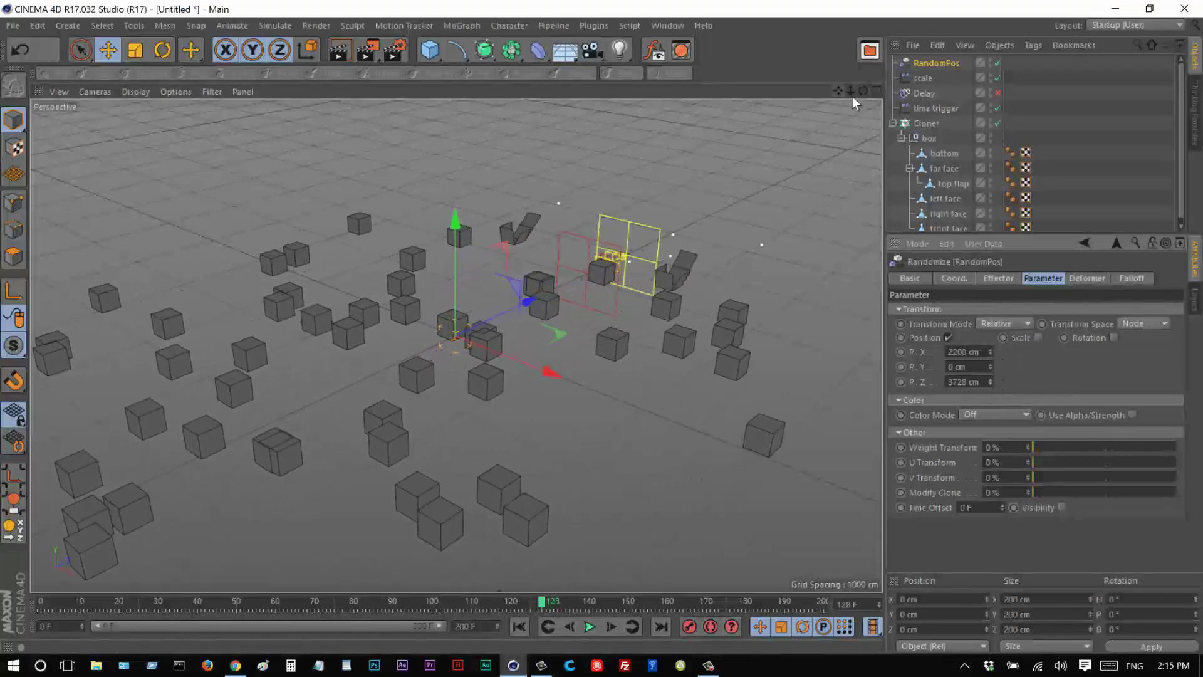
Play the animation from the start to check the scattered boxes folding, stopping at frame 159.
left_click_drag(851, 92, 602, 327)
left_click_drag(850, 92, 644, 582)
left_click(519, 627)
left_click(589, 626)
left_click(544, 468)
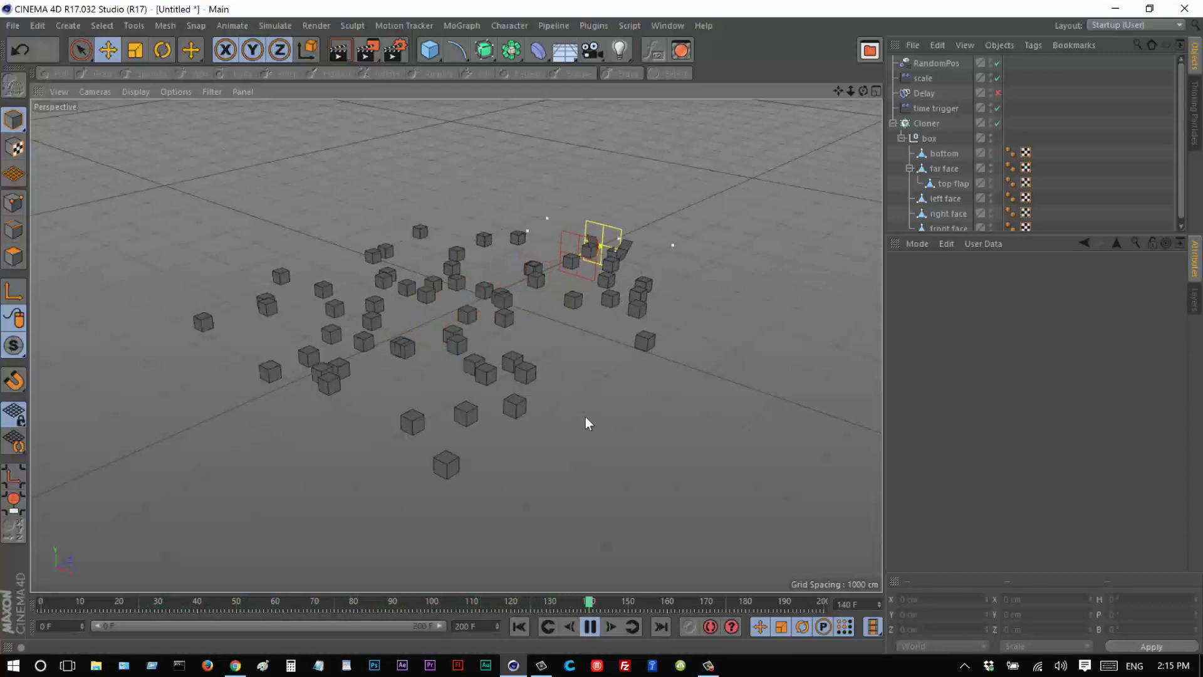
left_click(589, 626)
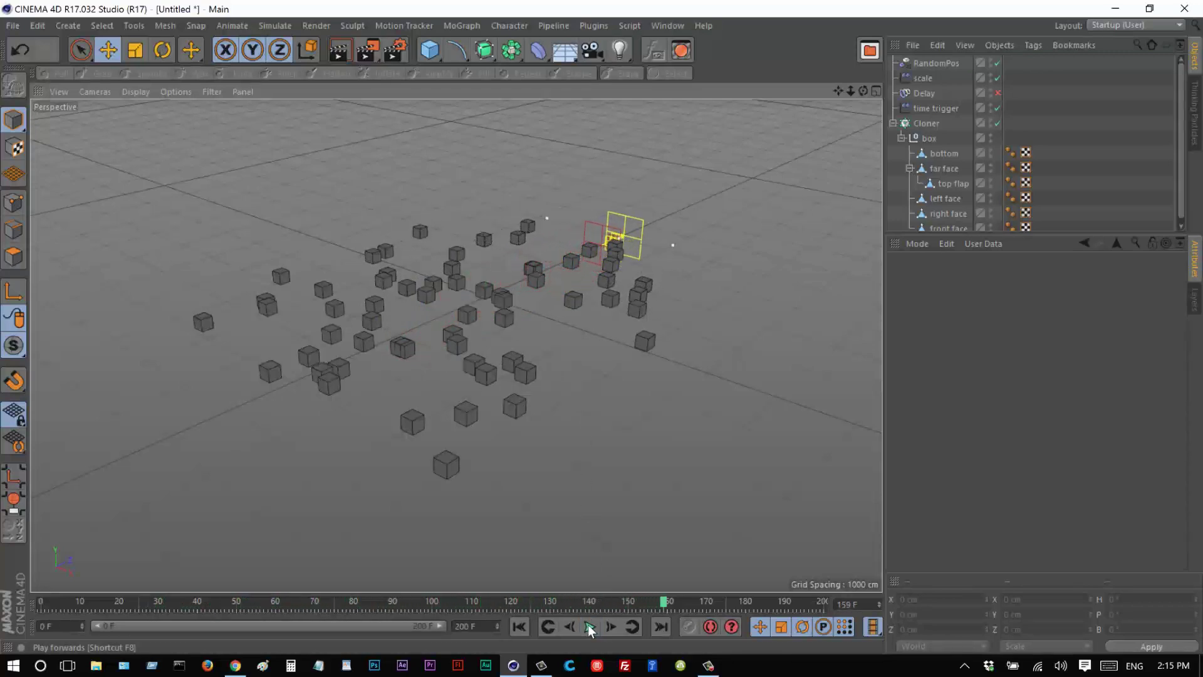
Set the Cloner's grid count to 12 by 1 by 12.
left_click(928, 123)
left_click(946, 377)
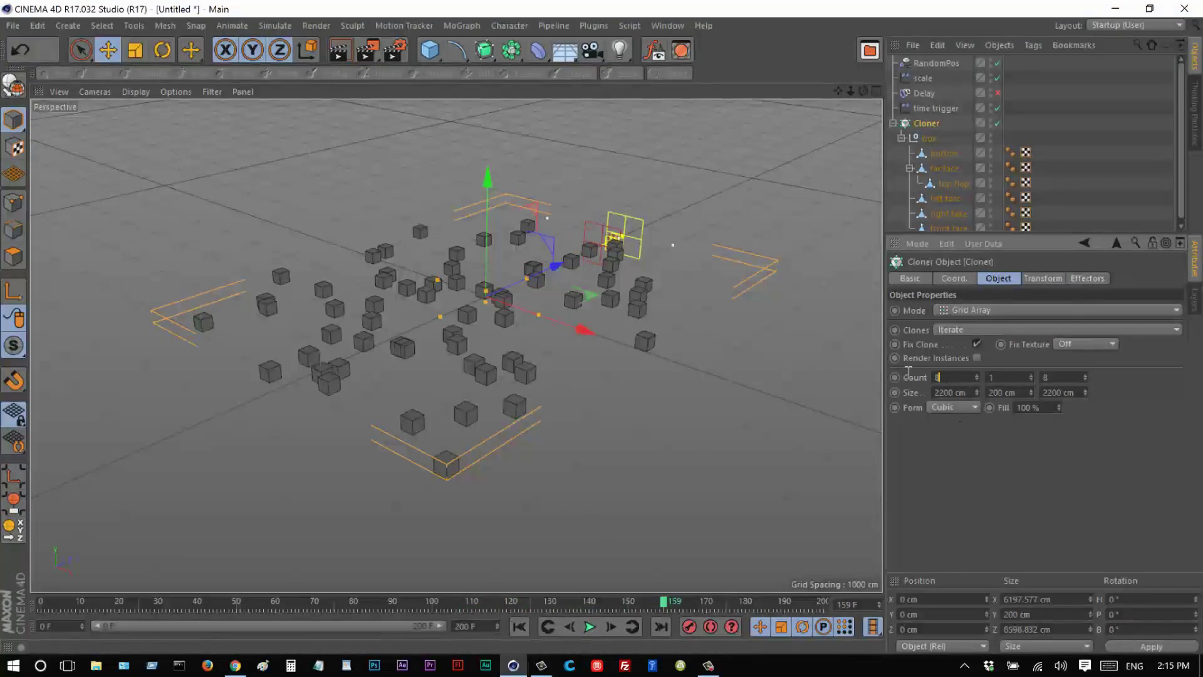
type("12")
left_click(1047, 377)
type("12")
key("Tab")
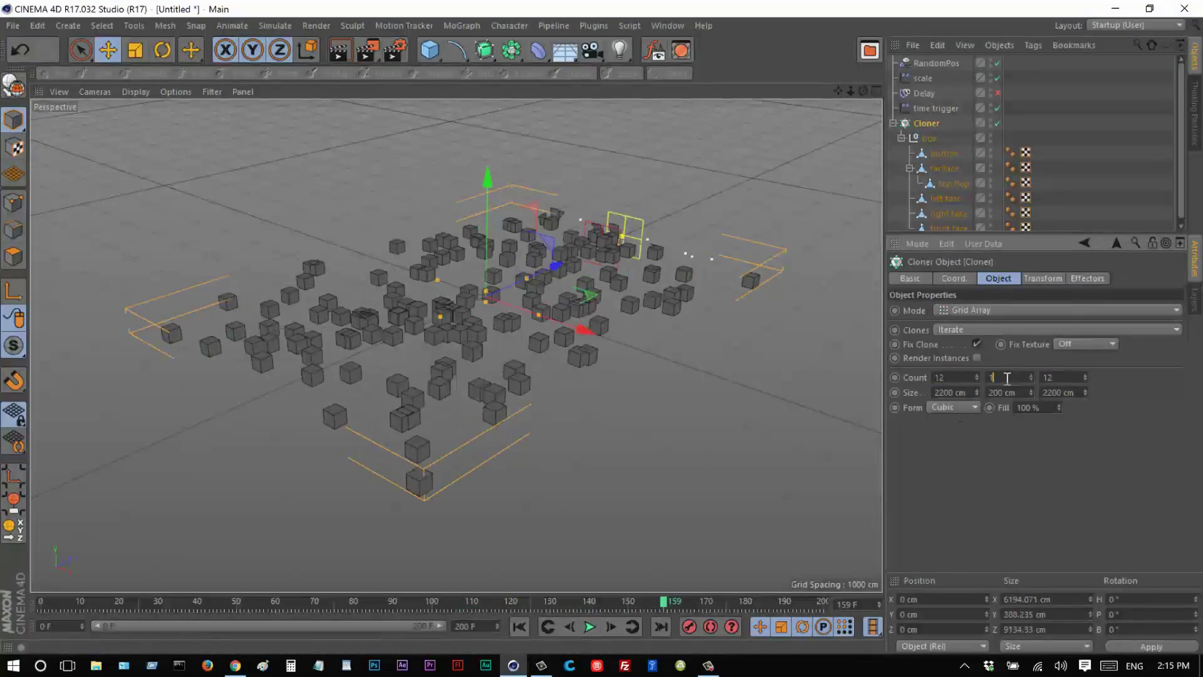
Set RandomPos's X position variation to 4637 cm and its random seed to 12349.
left_click(930, 64)
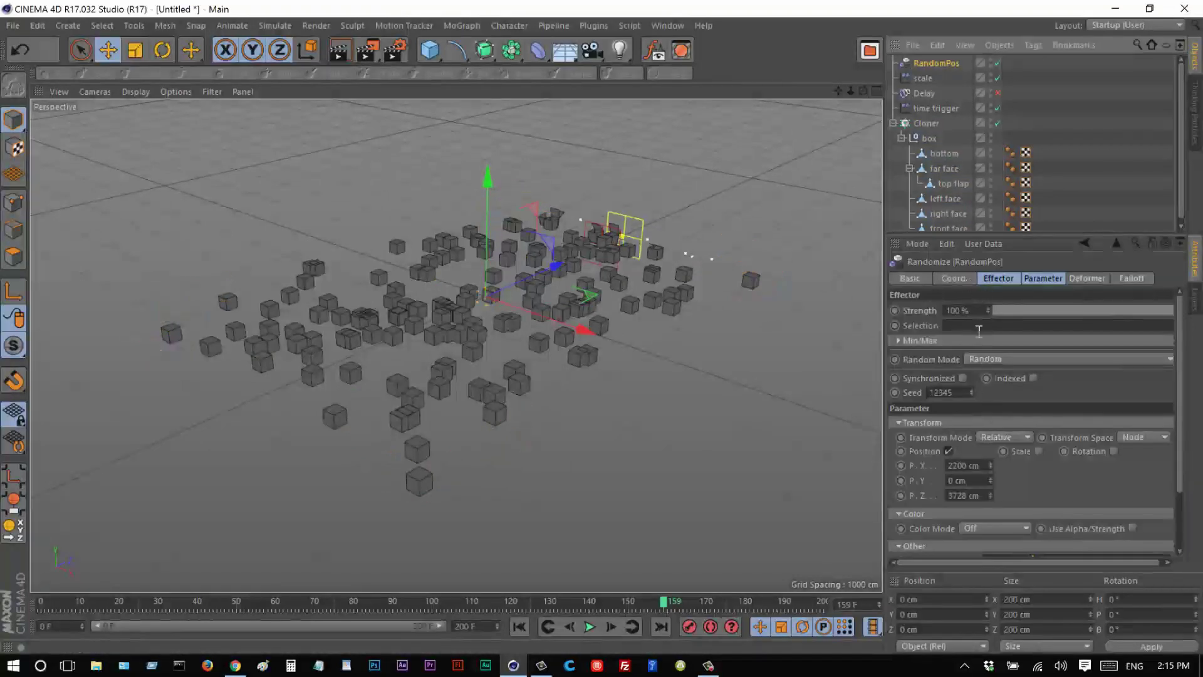
mouse_move(991, 466)
left_mouse_down()
mouse_move(998, 448)
mouse_move(998, 479)
mouse_move(990, 462)
left_mouse_up()
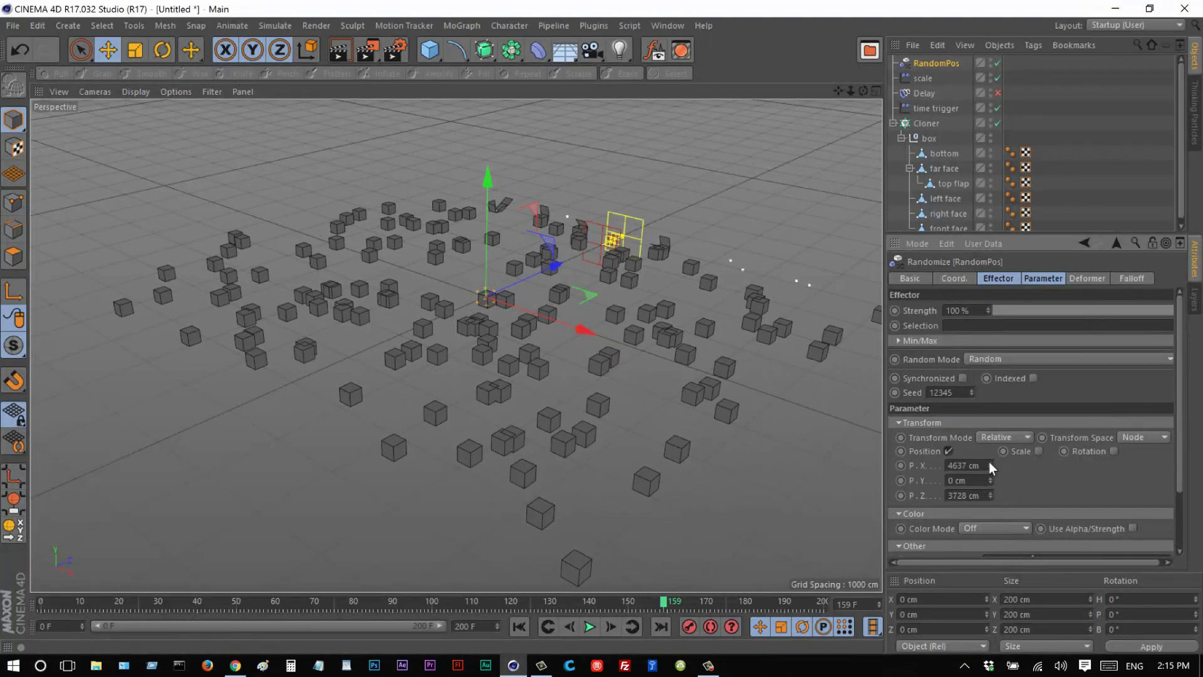
left_click(971, 391)
left_click(971, 391)
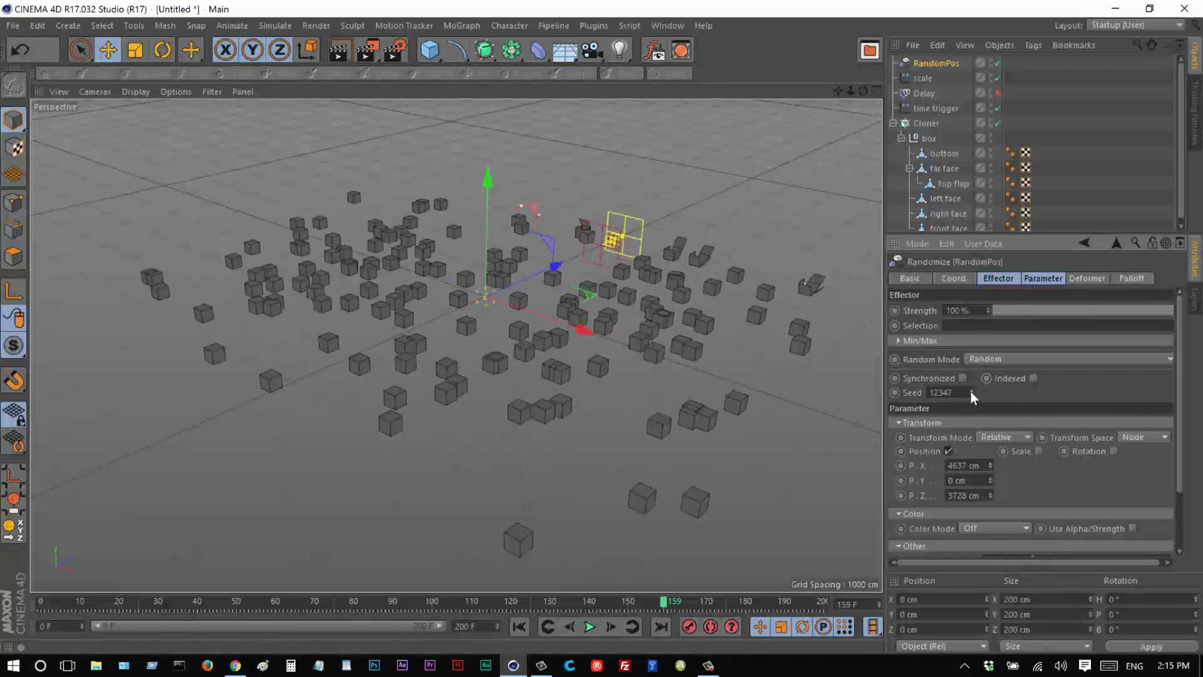
left_click(971, 391)
left_click(971, 390)
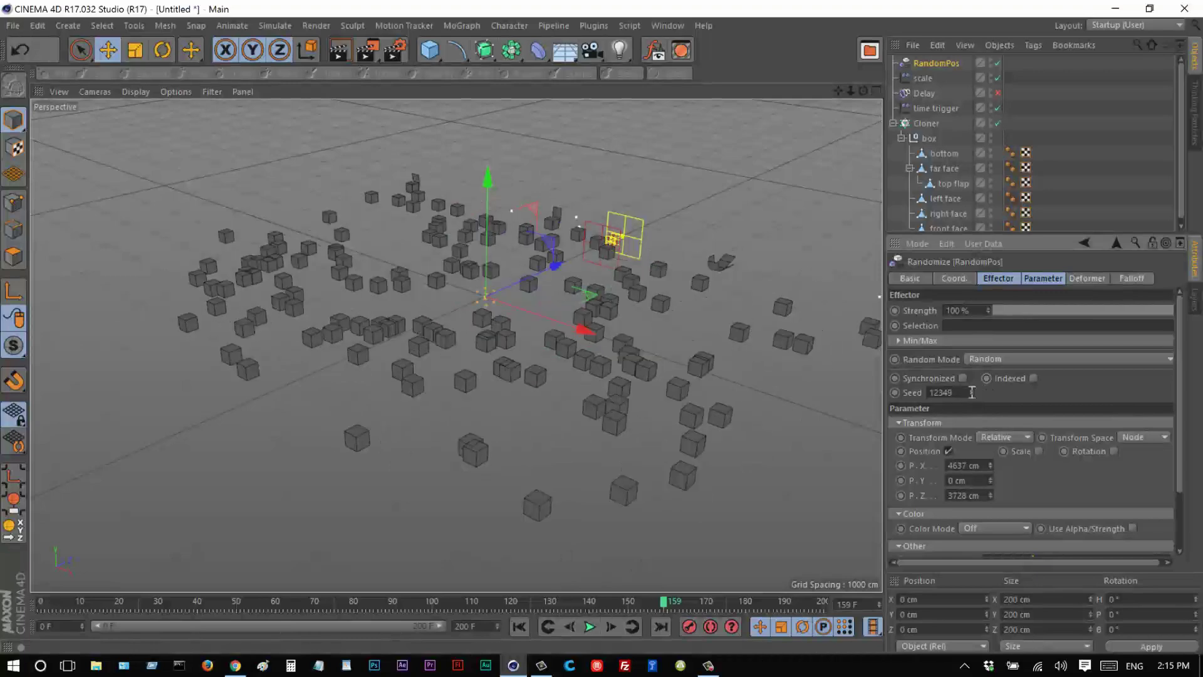
At frame 10, move the time trigger effector along Z to -5640.657 cm, ahead of the scattered clones, and keyframe its Z position.
left_click_drag(837, 92, 601, 329)
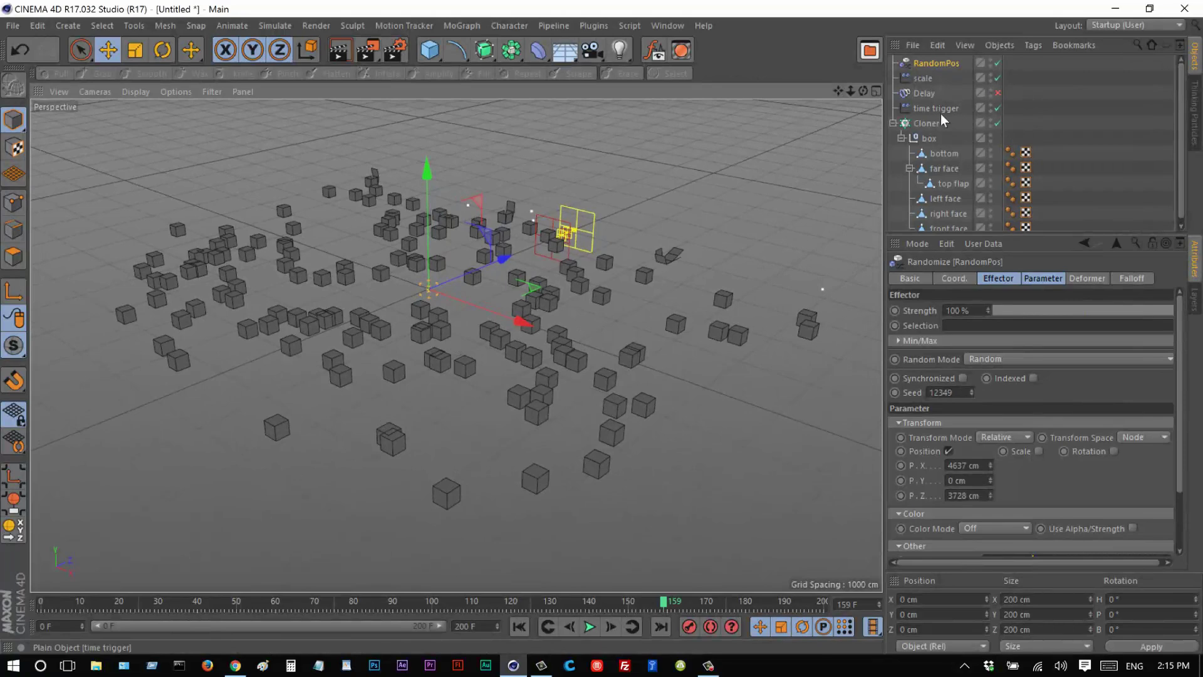
left_click(942, 111)
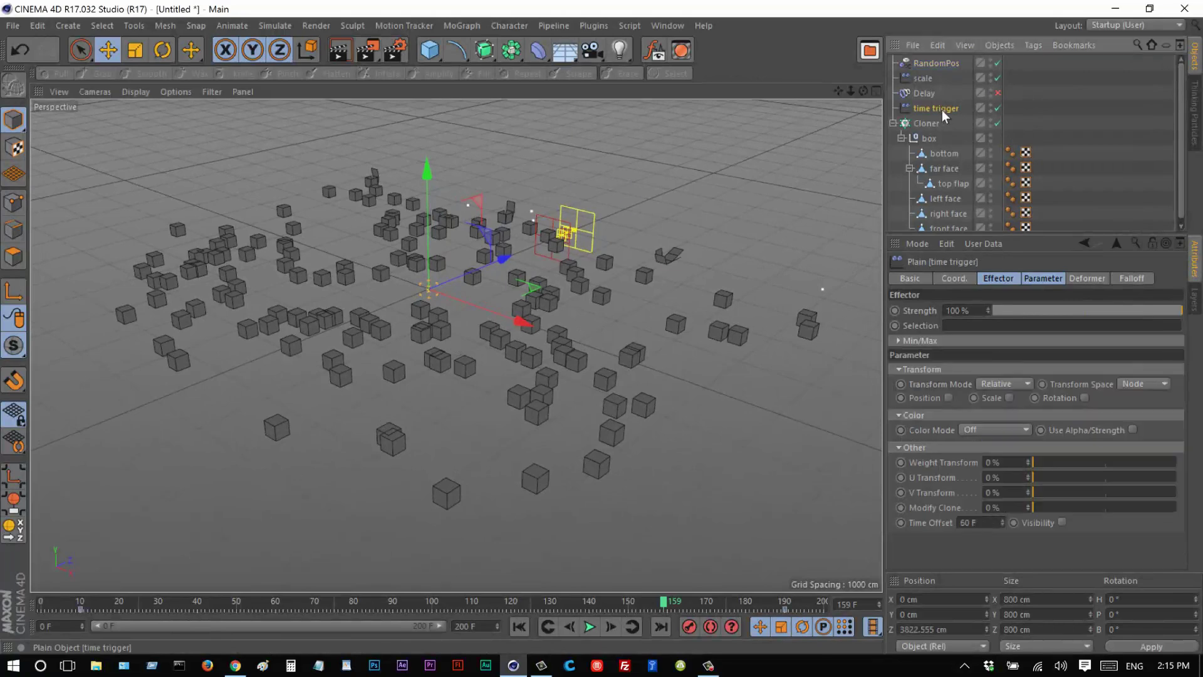
left_click(80, 600)
left_click_drag(400, 302, 233, 397)
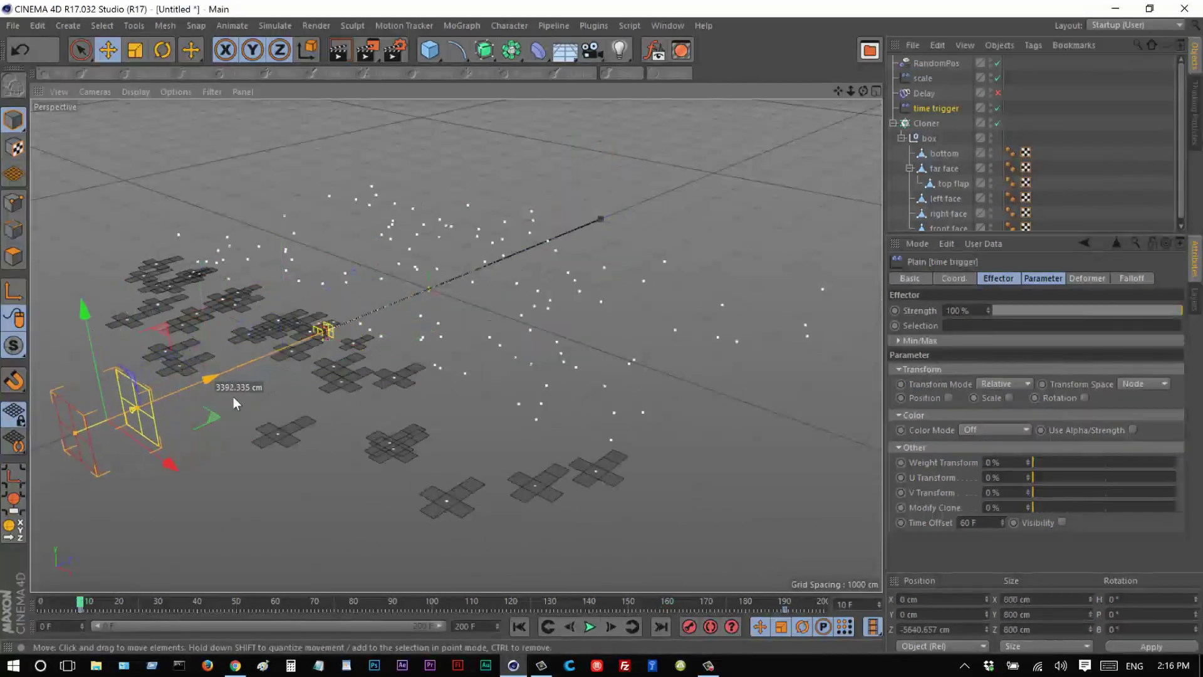
left_click(967, 277)
left_click(894, 341, "ctrl")
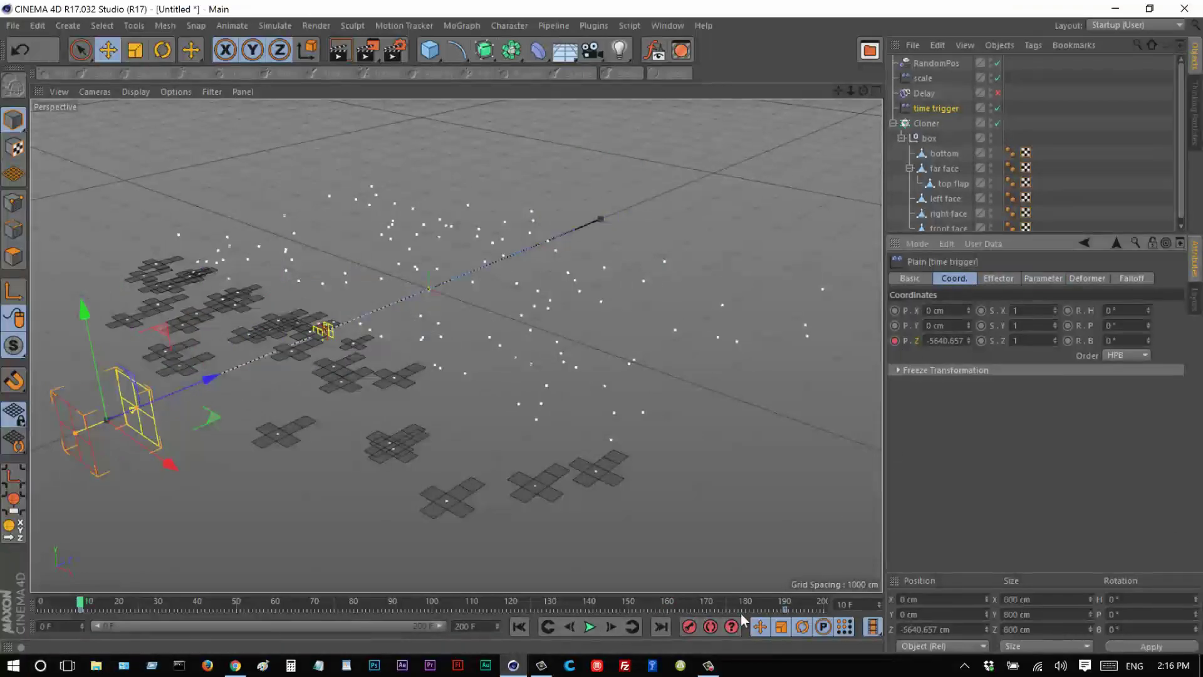
At frame 190, move the time trigger along Z to 7253.078 cm, beyond the clones, and keyframe its Z position.
left_click(784, 603)
left_click_drag(655, 197, 710, 175)
left_click(894, 341, "ctrl")
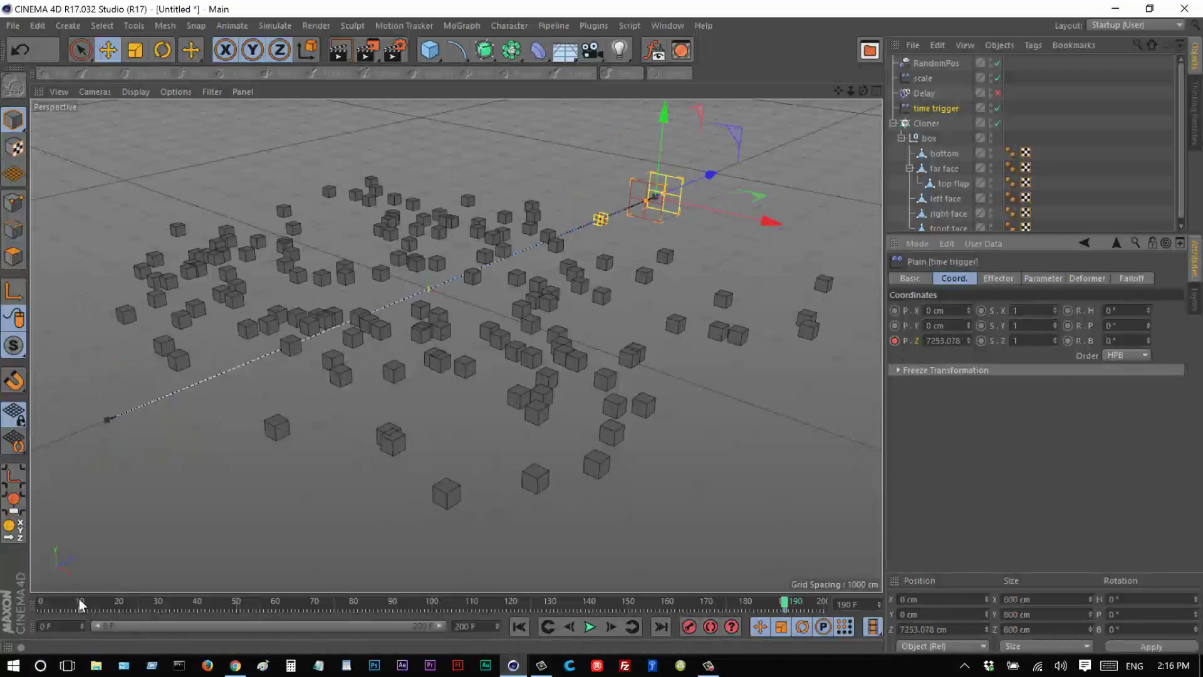
Copy the time trigger's Z position animation track and use it to replace the scale effector's Z position track.
right_click(912, 340)
mouse_move(965, 349)
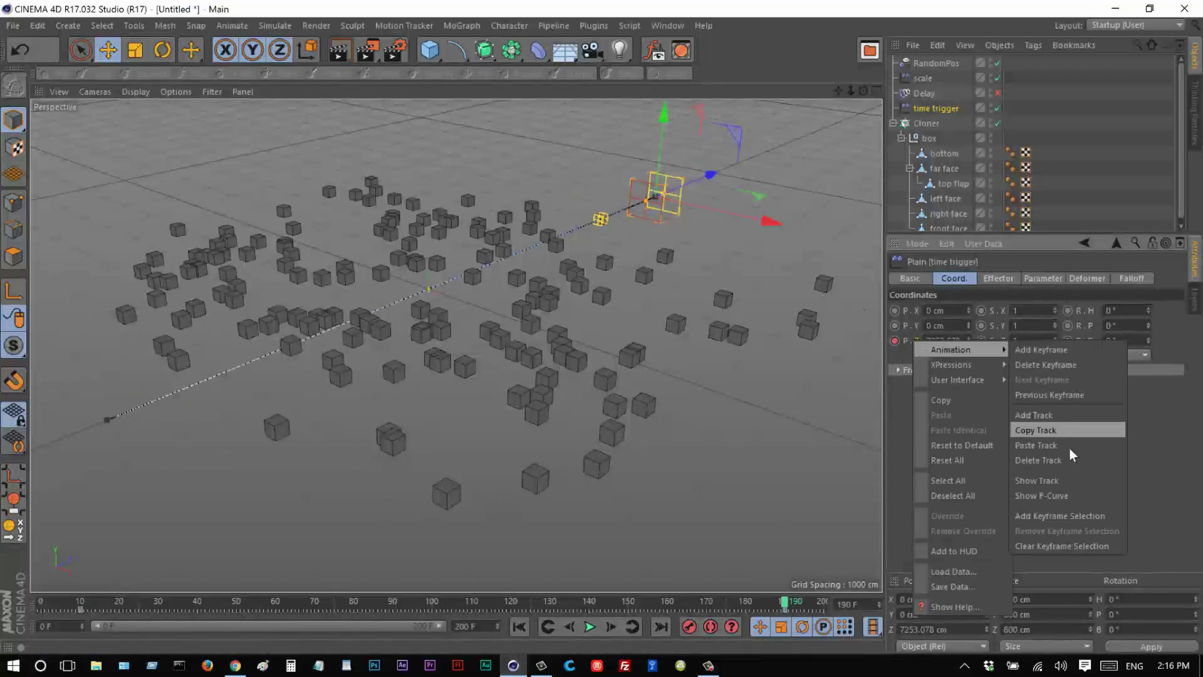
left_click(1060, 430)
left_click(927, 78)
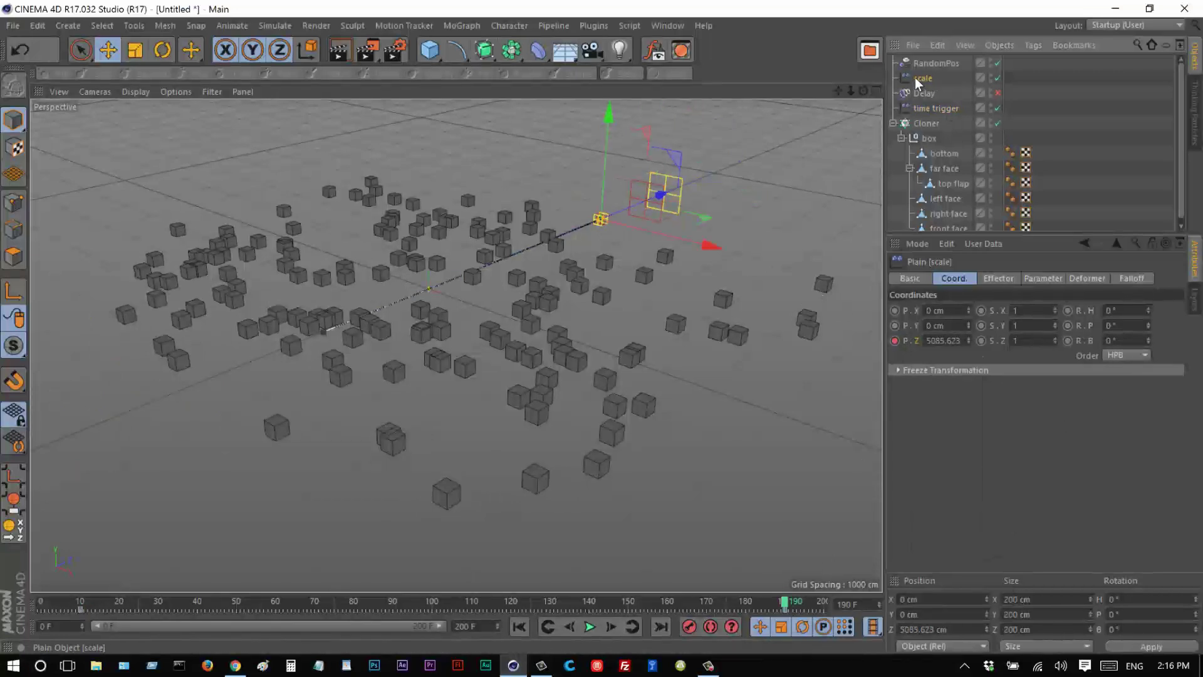
right_click(917, 340)
mouse_move(934, 352)
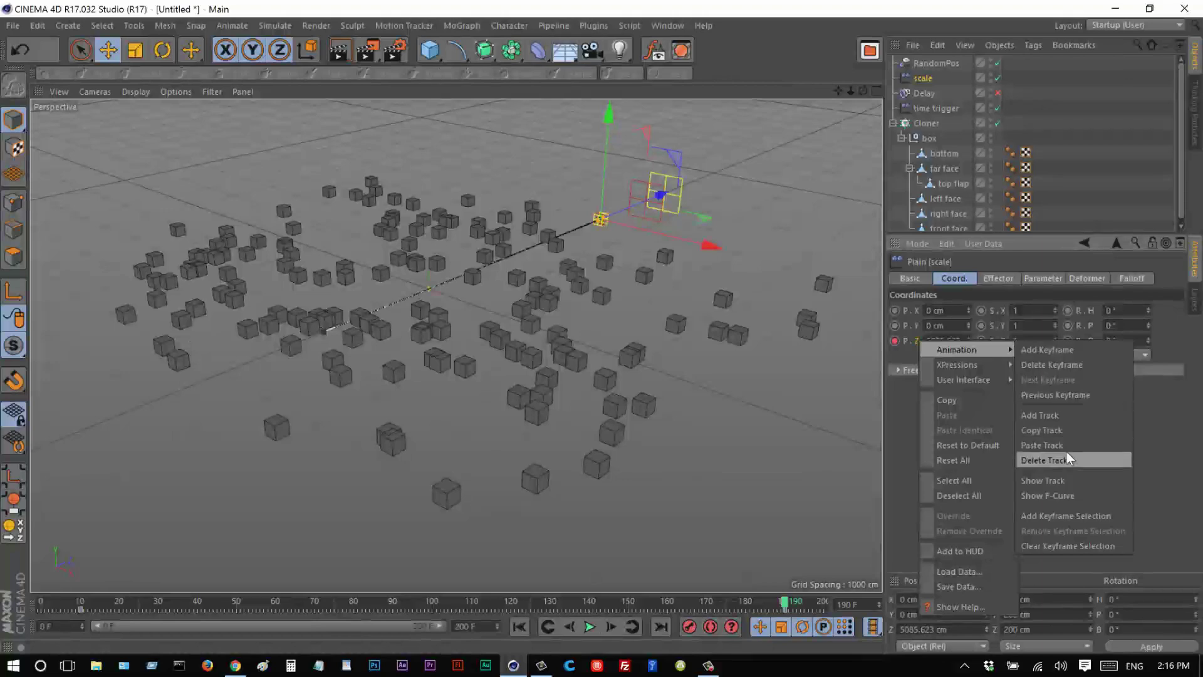
left_click(1067, 459)
Play the animation from the start to check folding and scaling across the wider spread, stopping at frame 153.
left_click(547, 627)
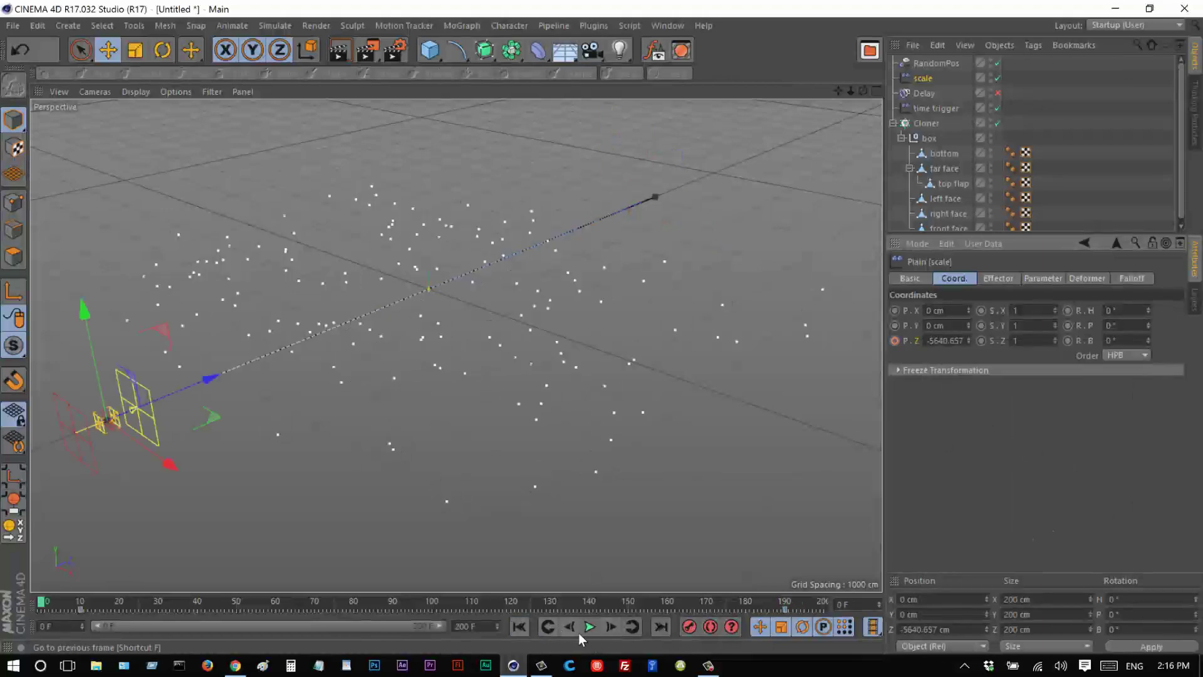
left_click(589, 627)
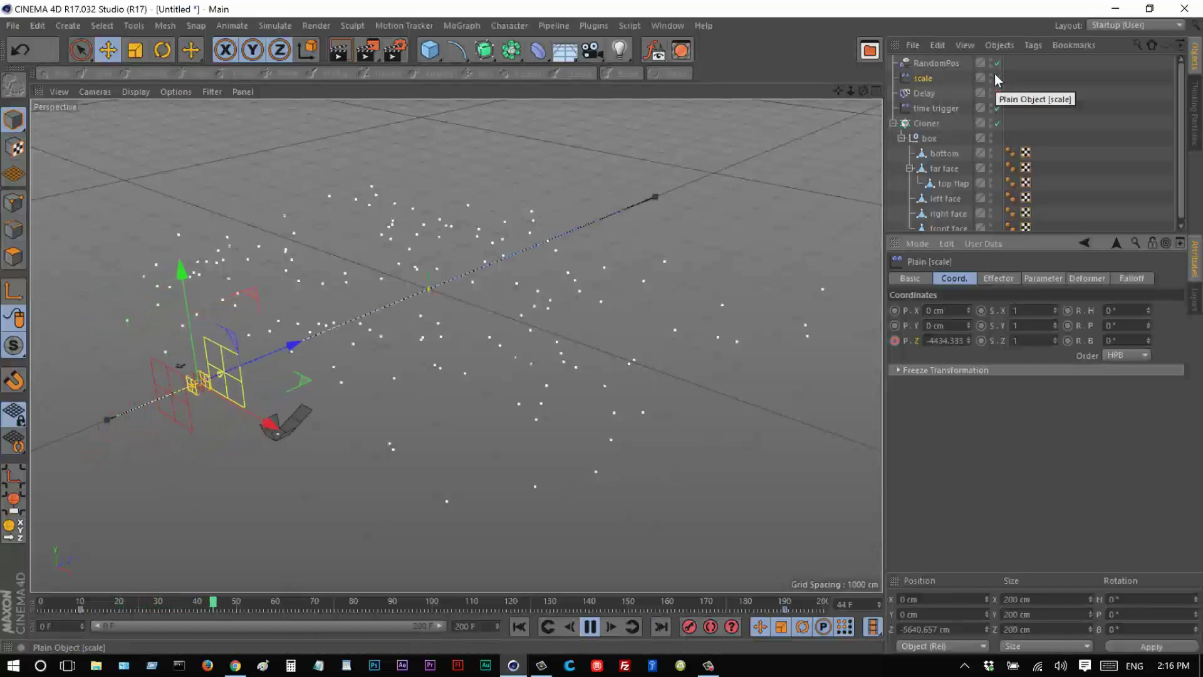
left_click(997, 93)
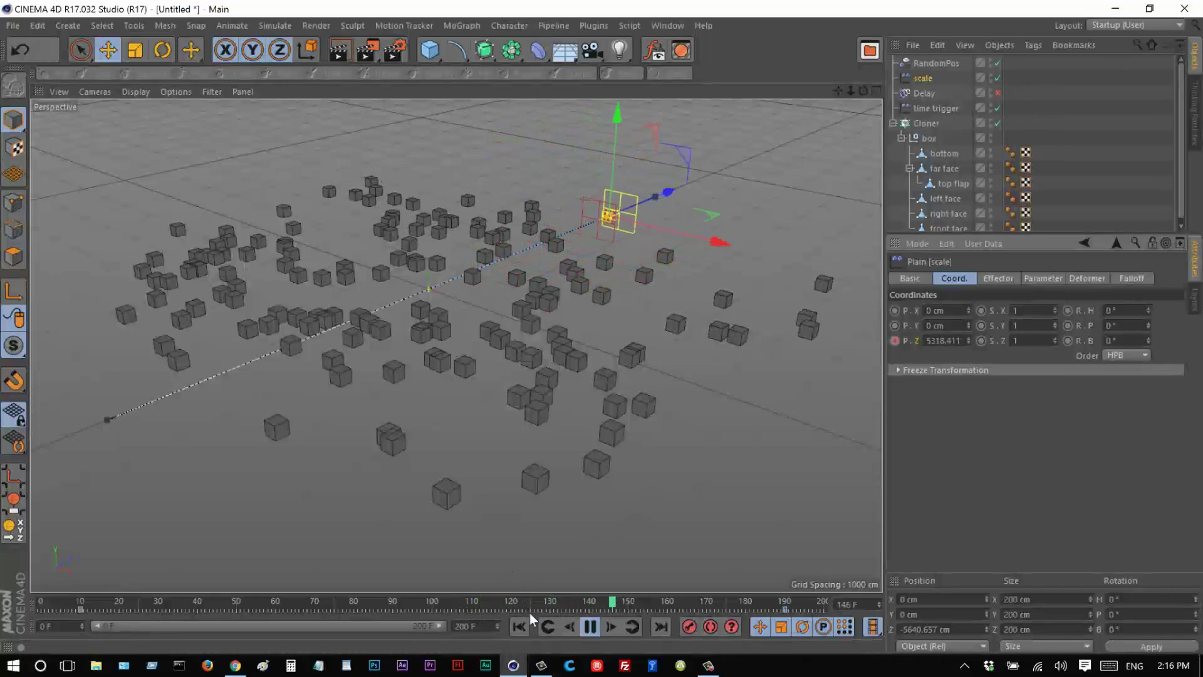
left_click(590, 627)
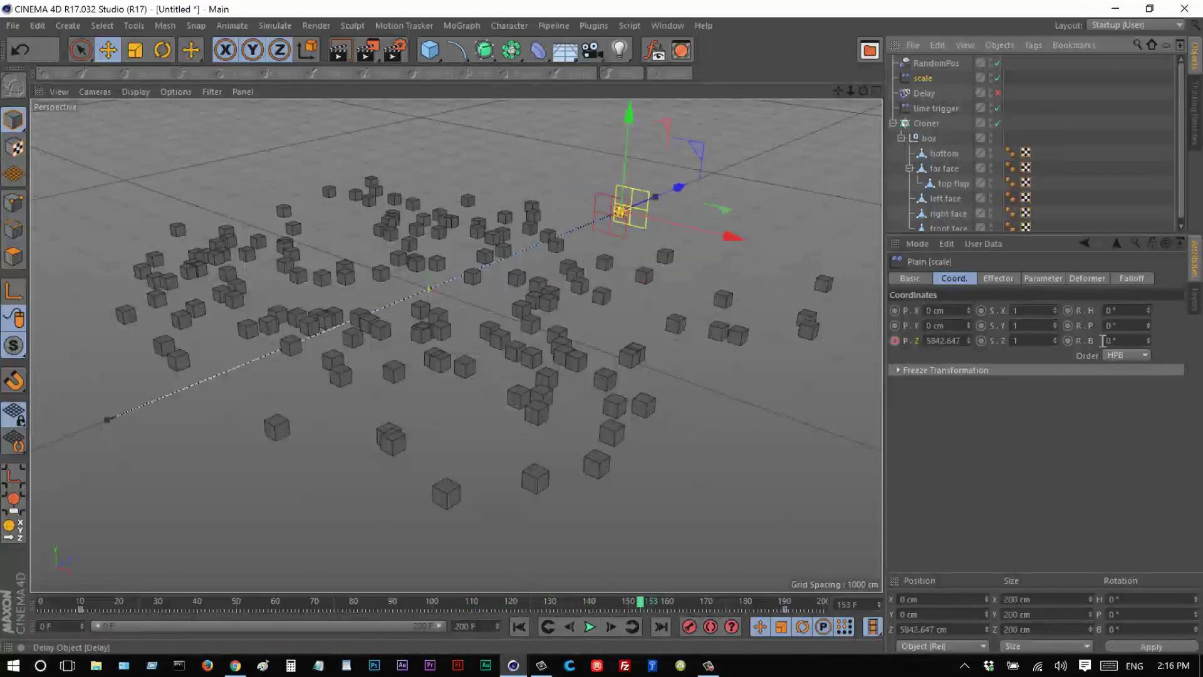
Set the scale effector's linear falloff to 332 % scale and 100 % falloff.
left_click(1127, 280)
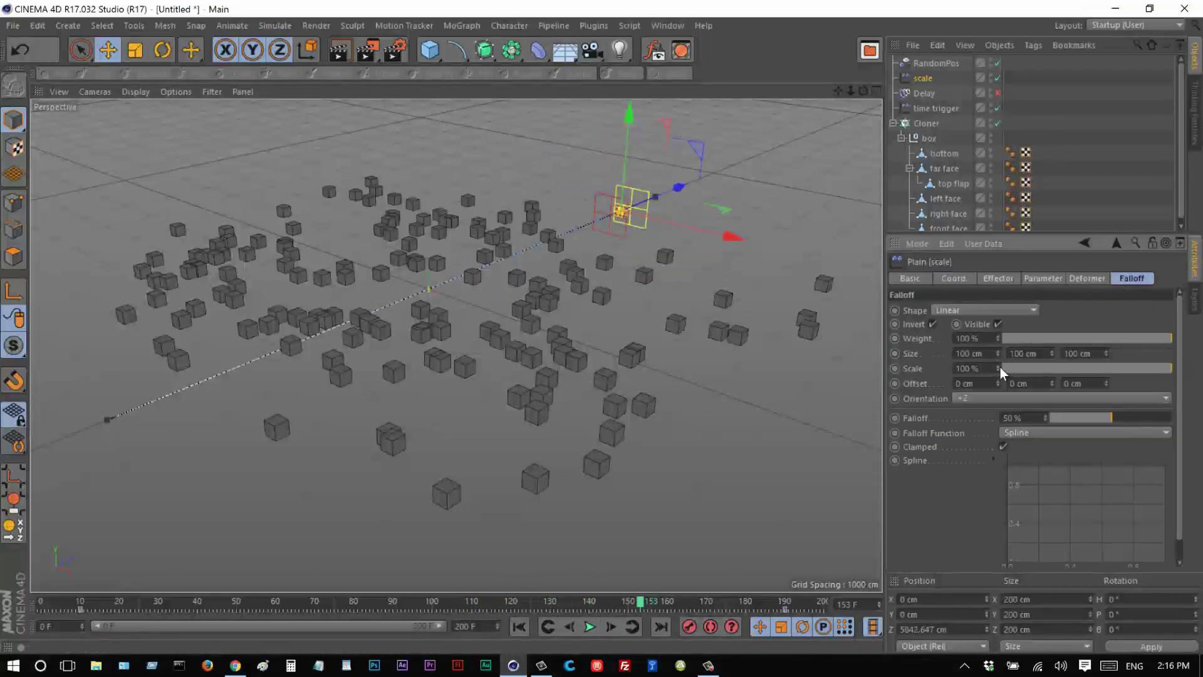
left_click_drag(999, 367, 987, 307)
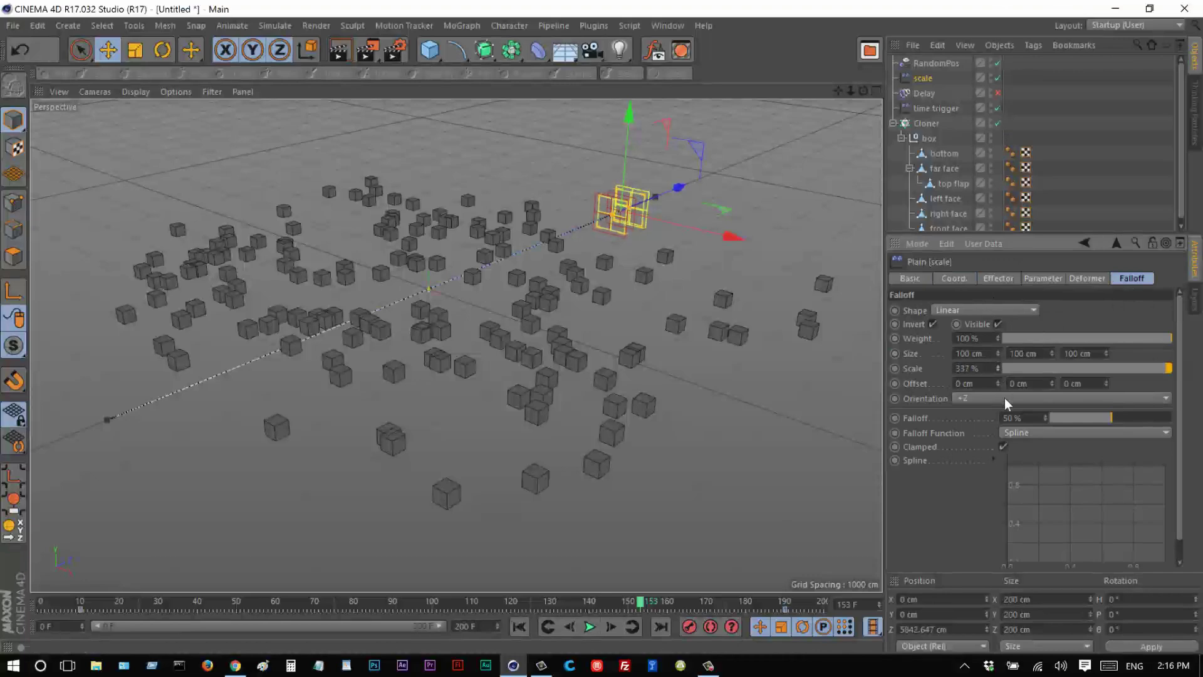
left_click_drag(1181, 422, 1178, 391)
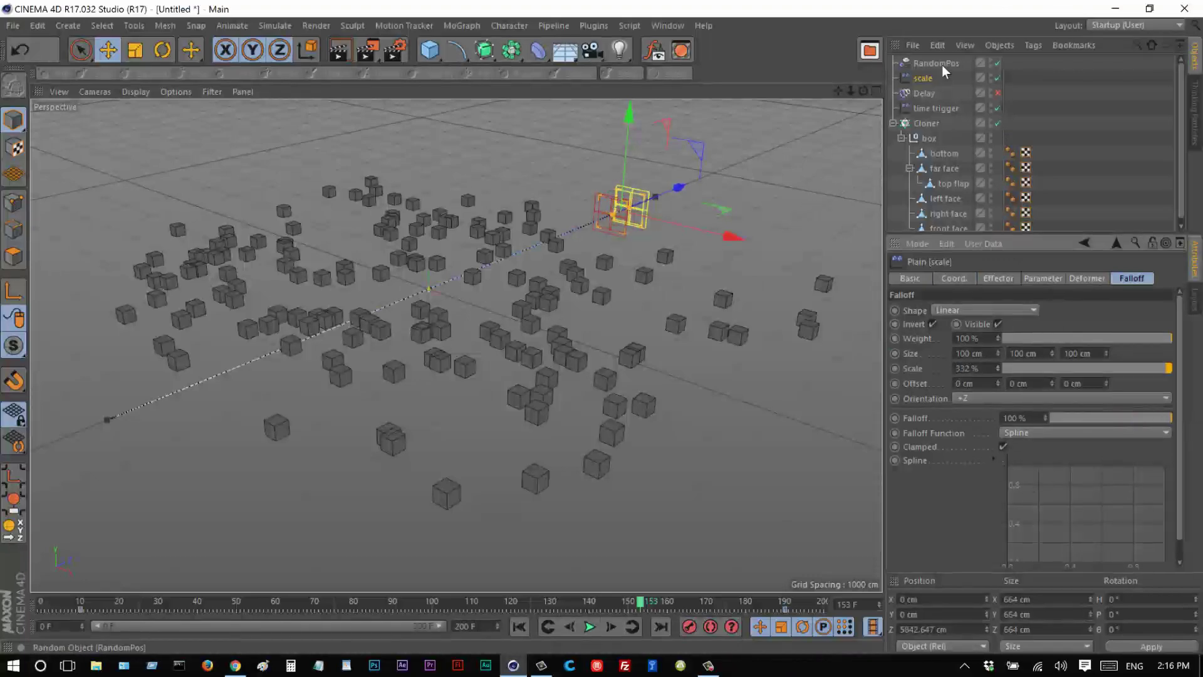
Enable the Delay effector and hide the RandomPos, scale, Delay and time trigger effectors in the viewport, keeping their effects active.
left_click(992, 75)
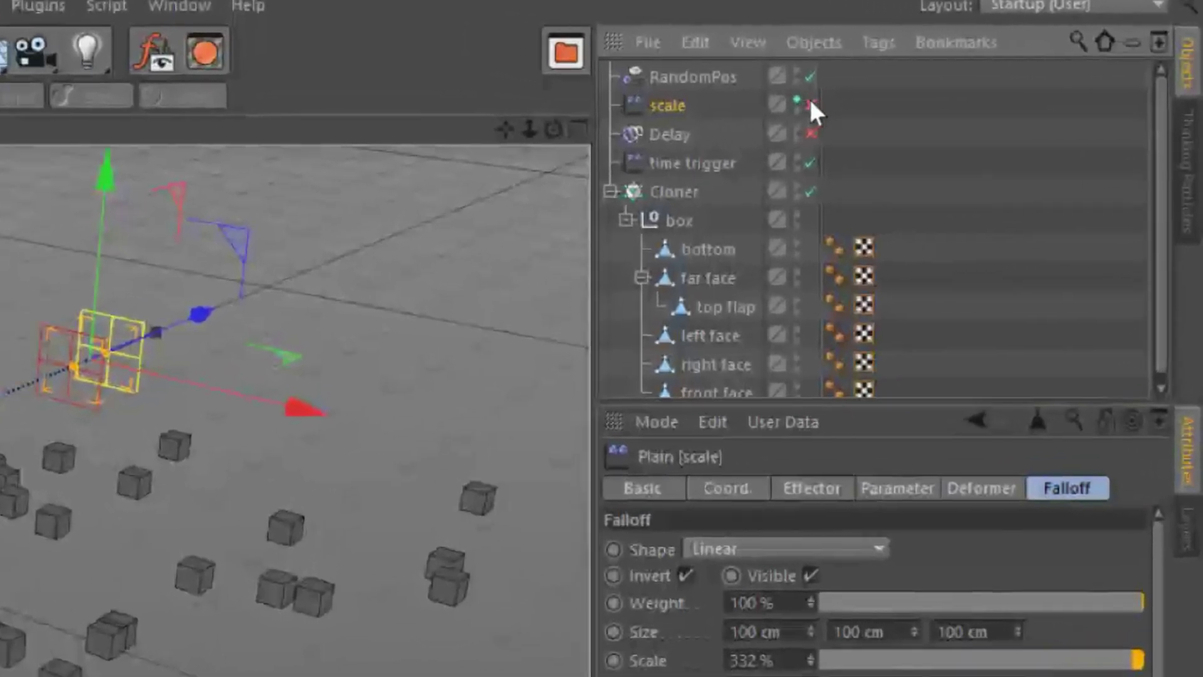
left_click(910, 90)
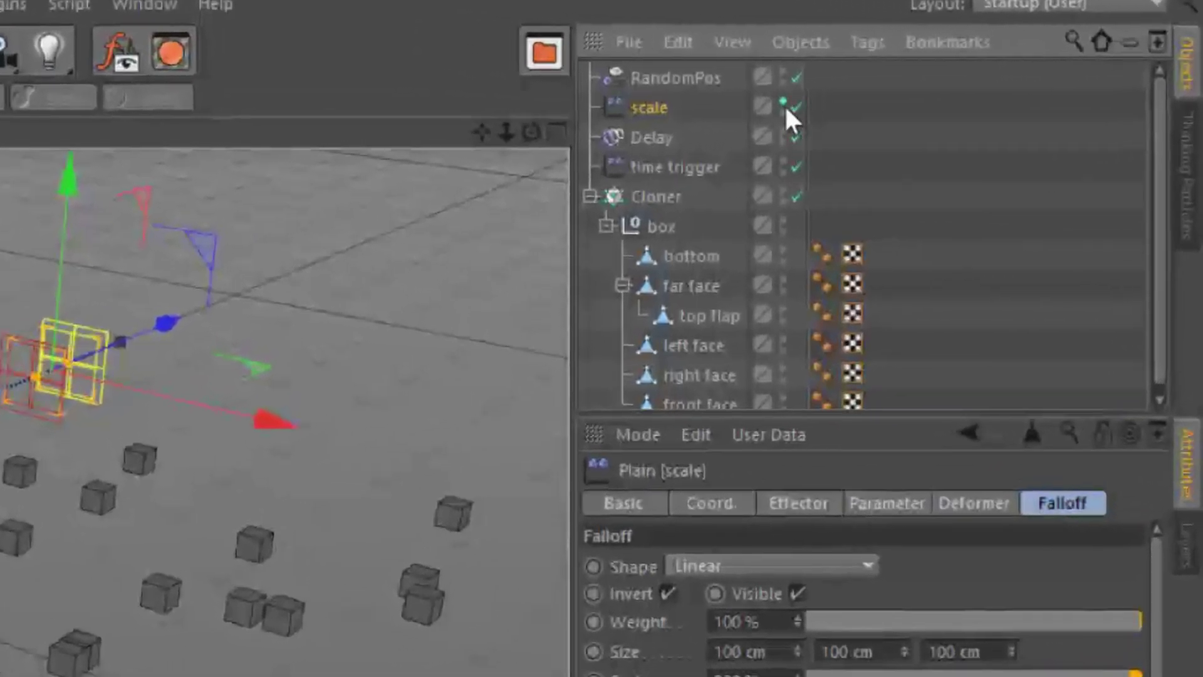
left_click(783, 101)
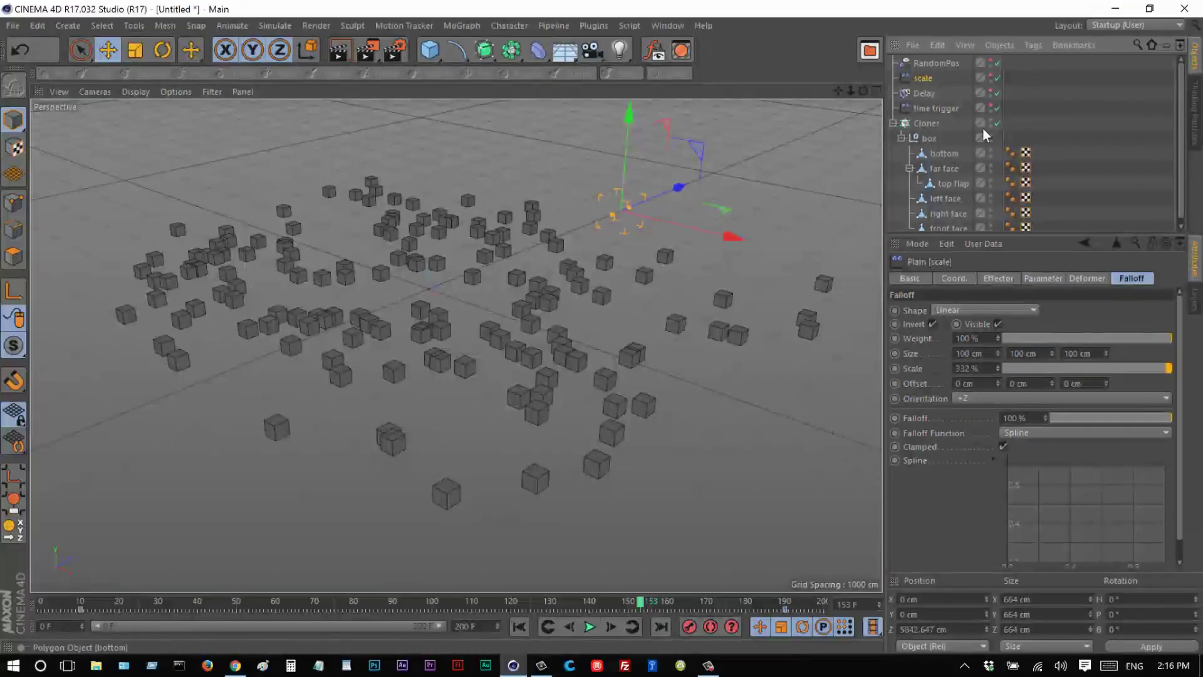
Select the Delay effector and play the animation from the start to check the delayed folding and scaling, stopping at frame 174.
left_click(925, 92)
left_click(520, 626)
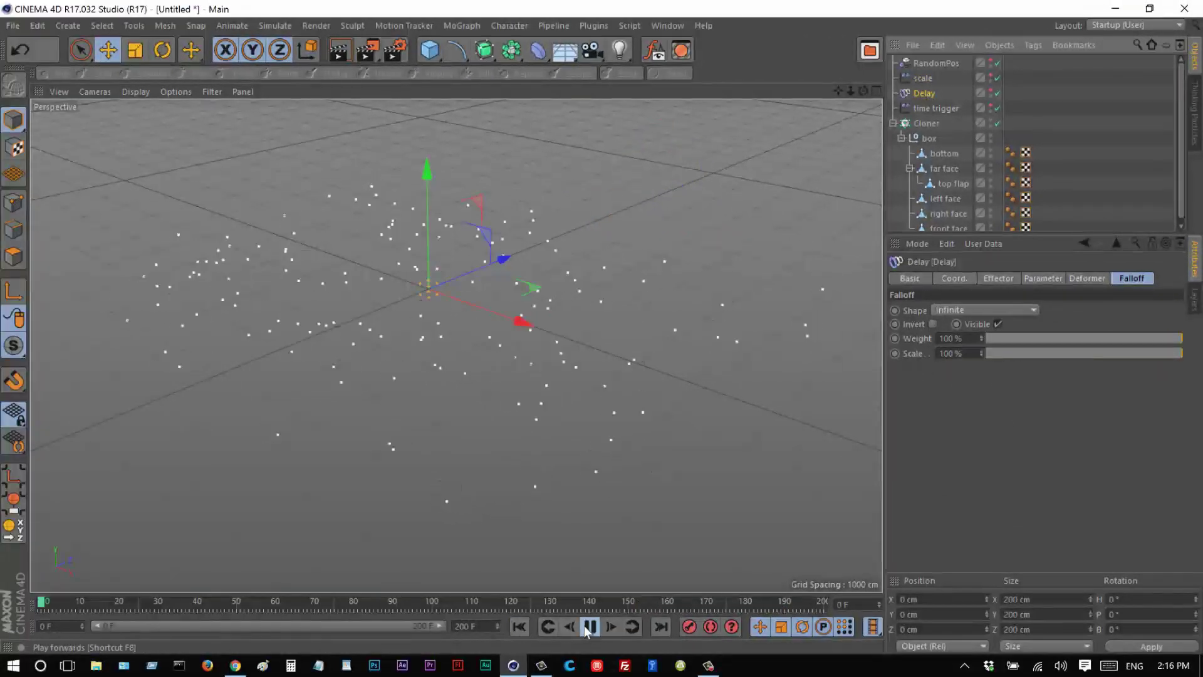
left_click(589, 627)
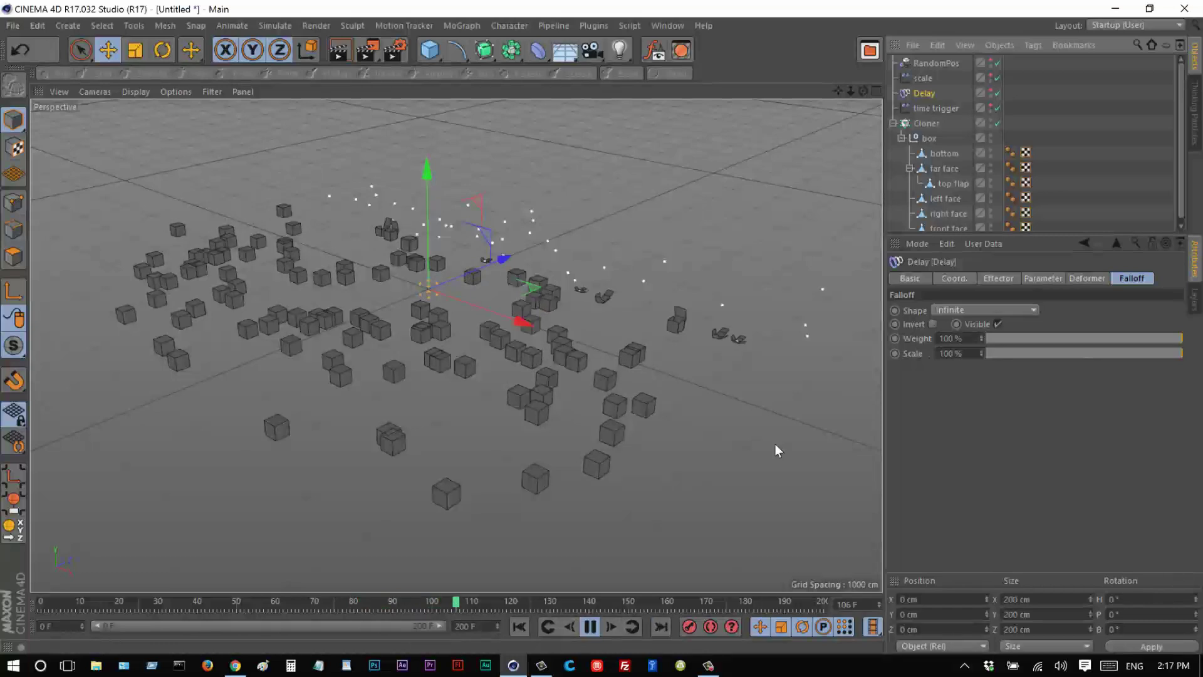
left_click(592, 627)
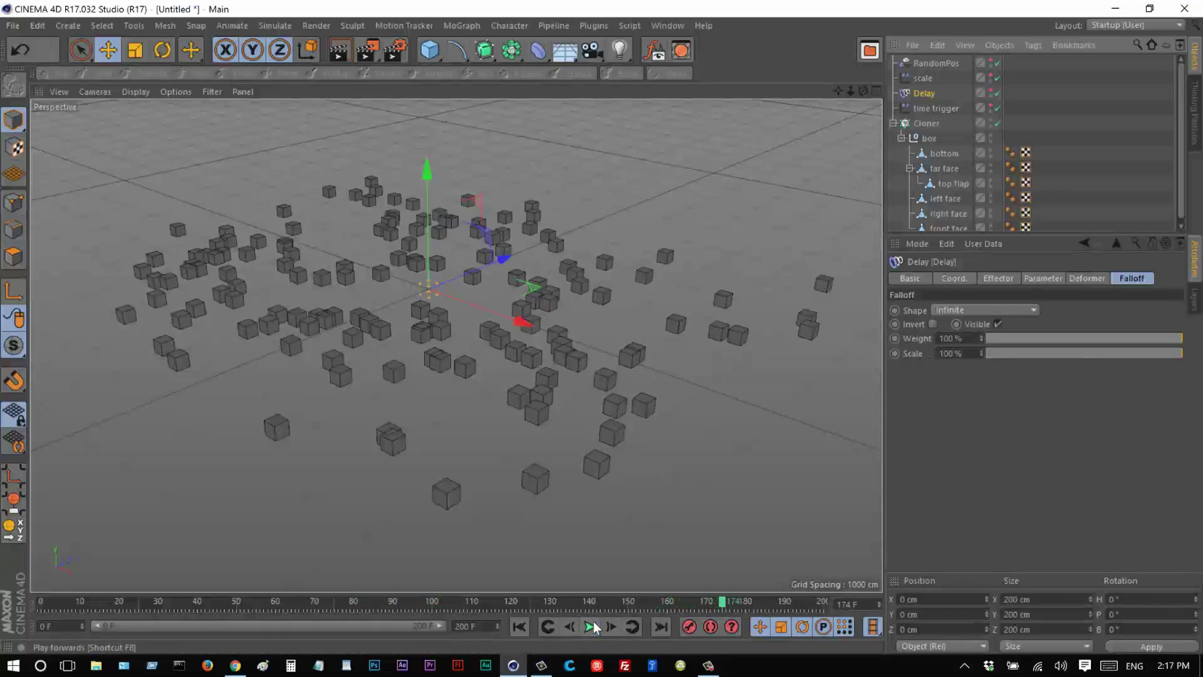